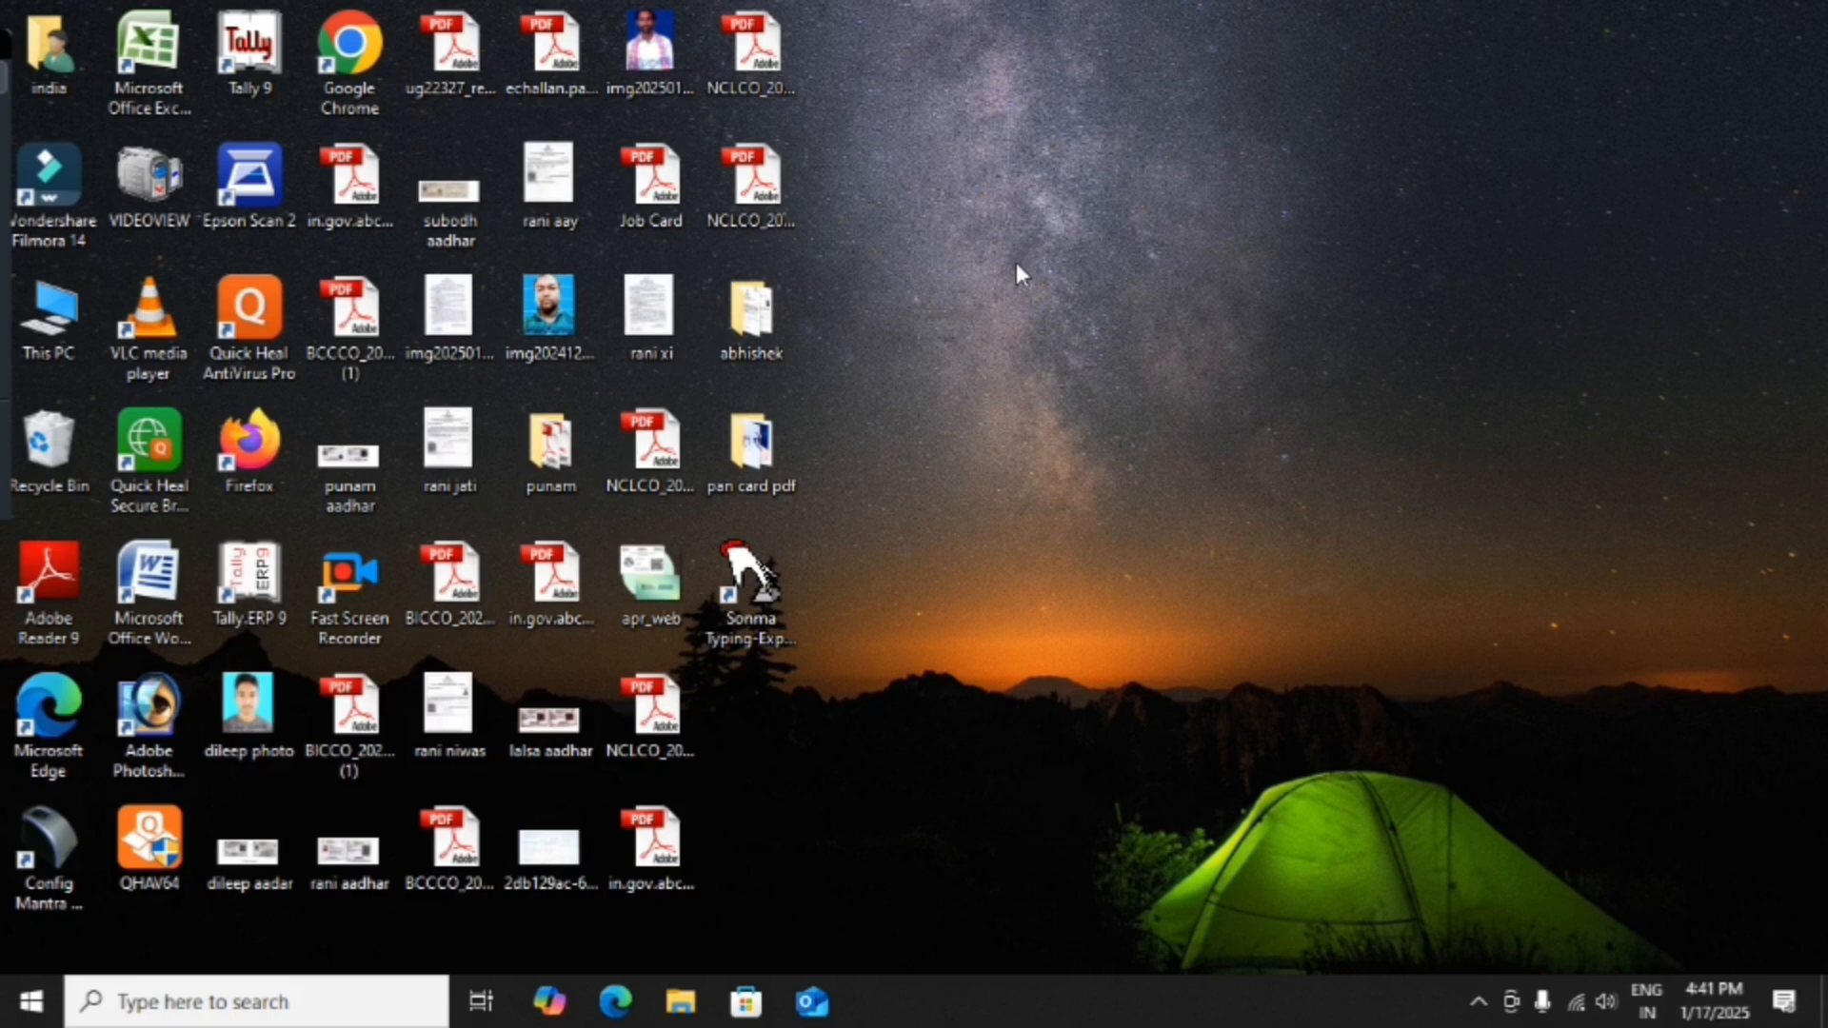
Launch Chrome, search Google for 'service plus bihar' and open the RTPS Bihar portal result.
click(353, 96)
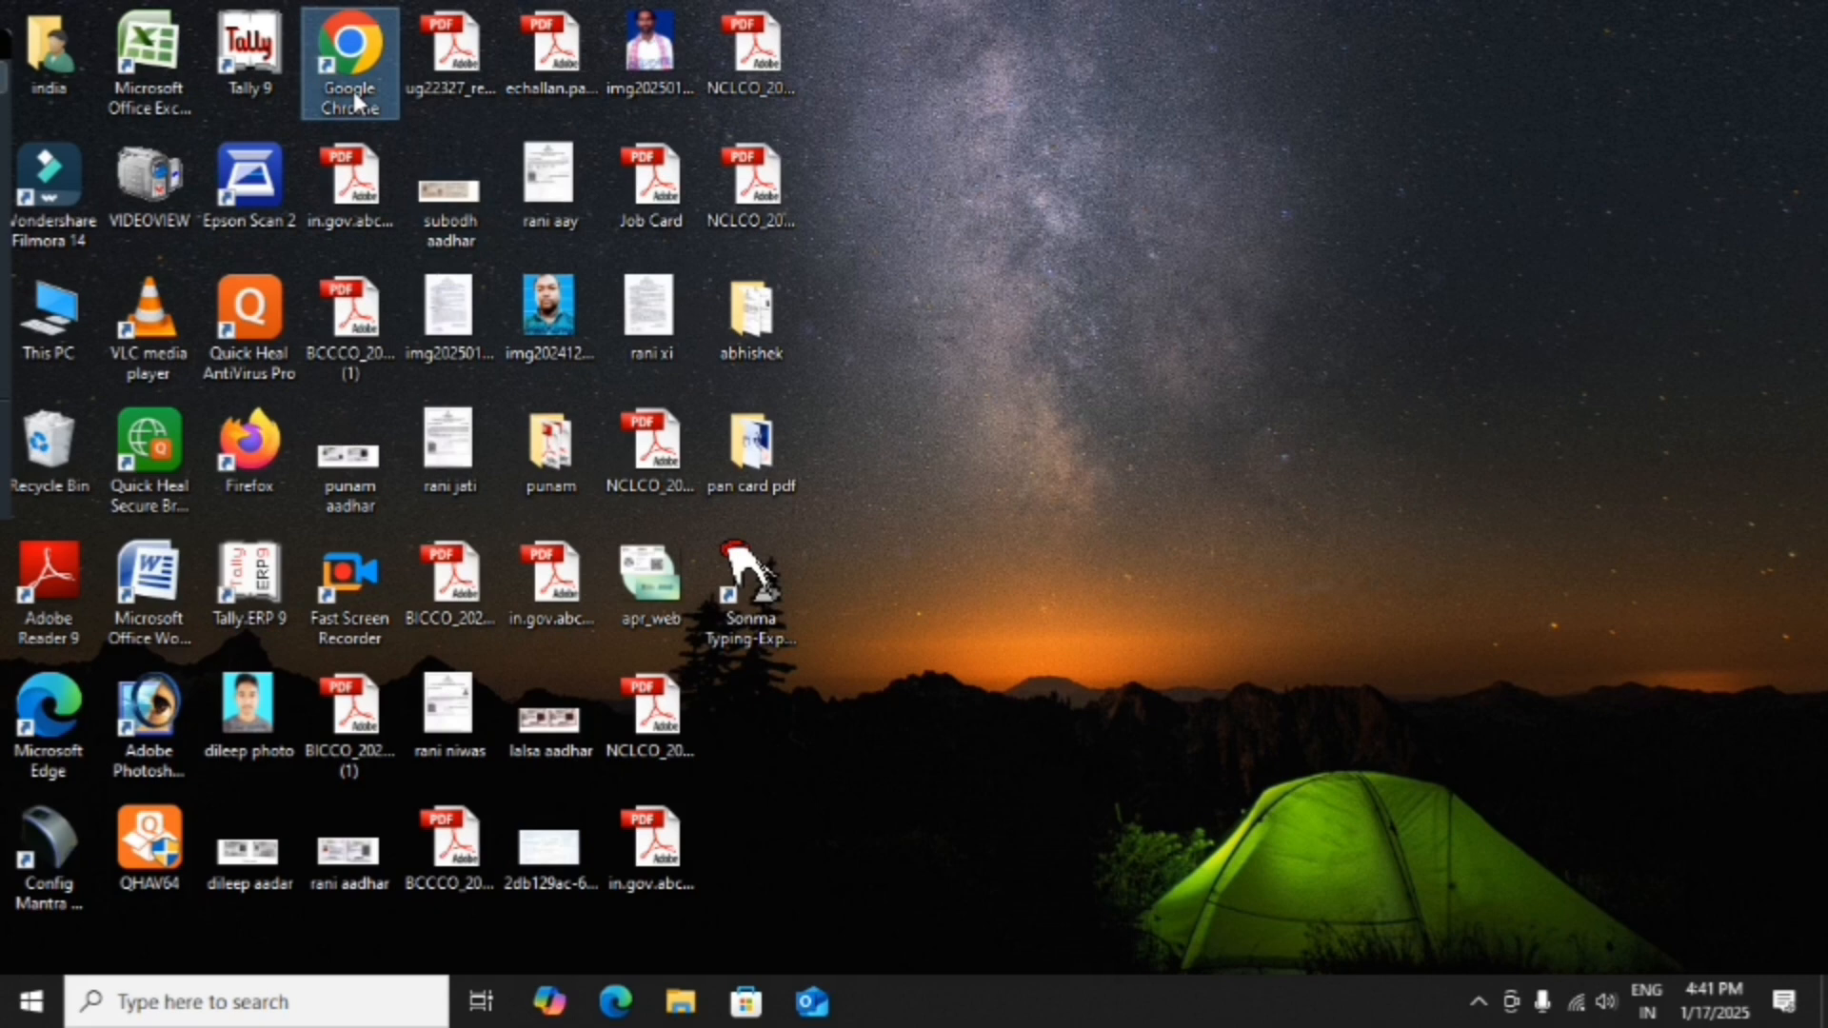
double_click(352, 90)
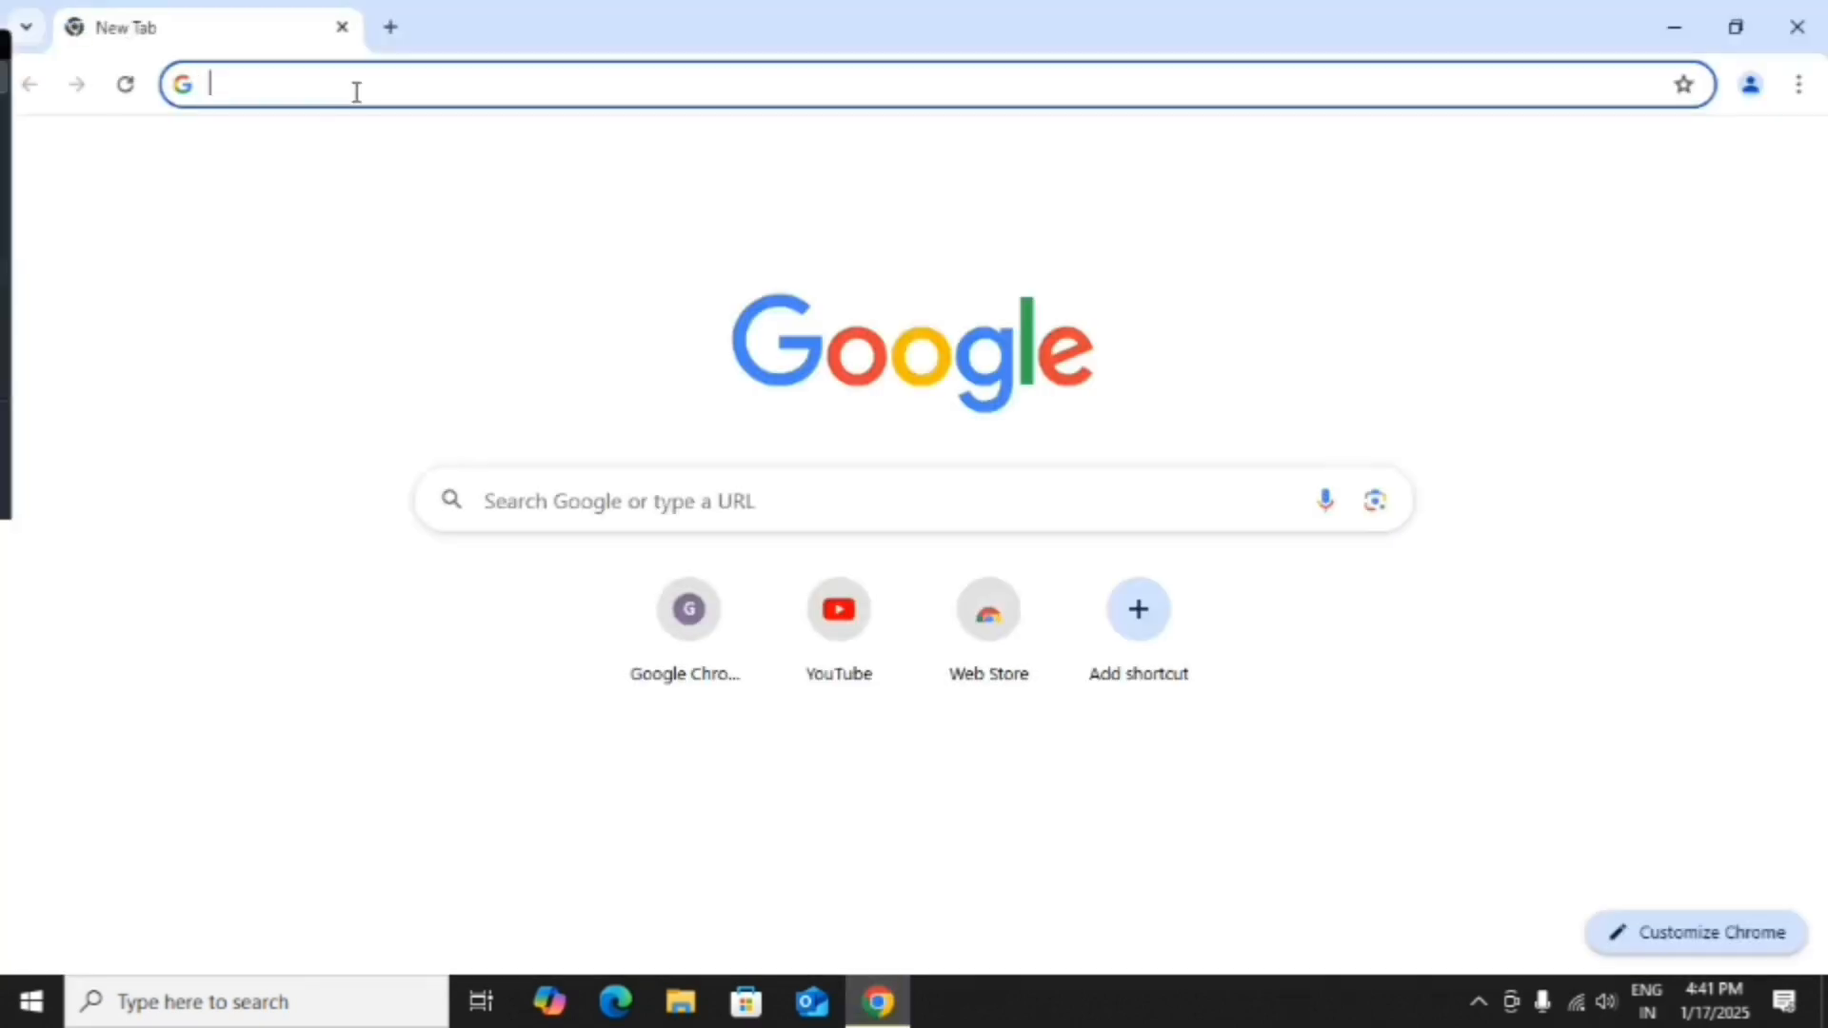
click(712, 502)
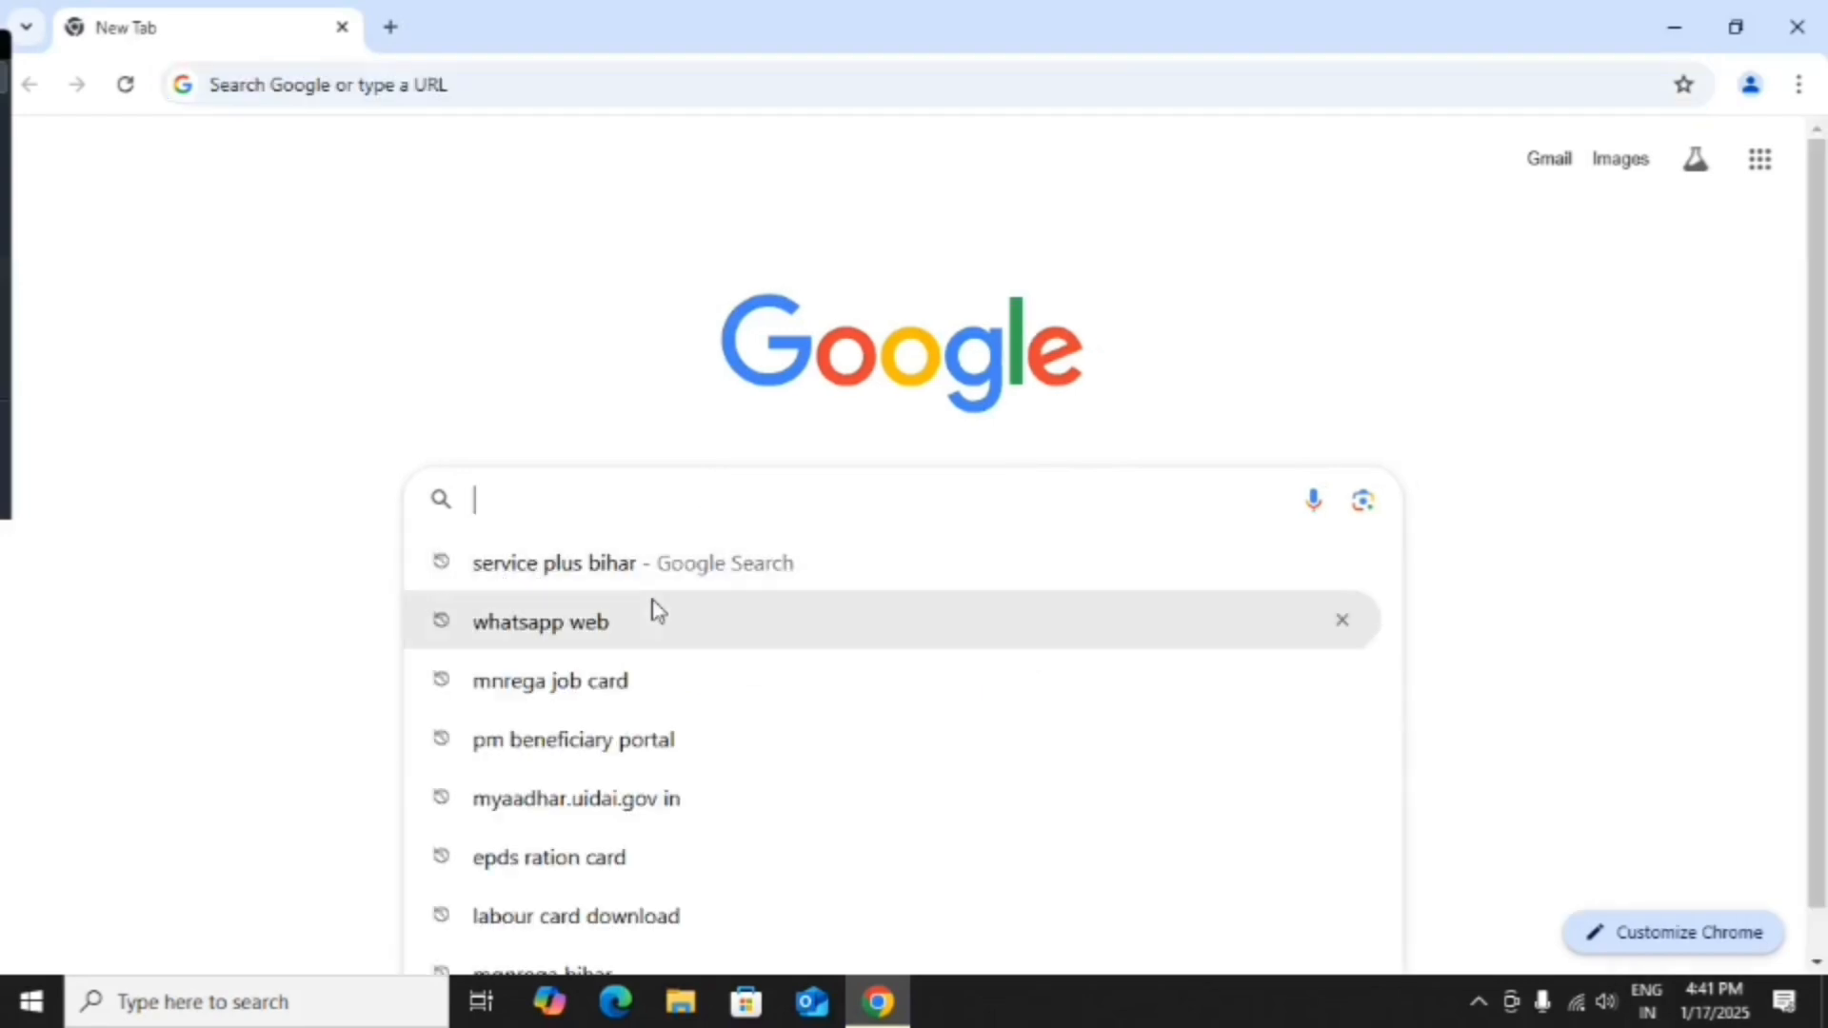
click(583, 562)
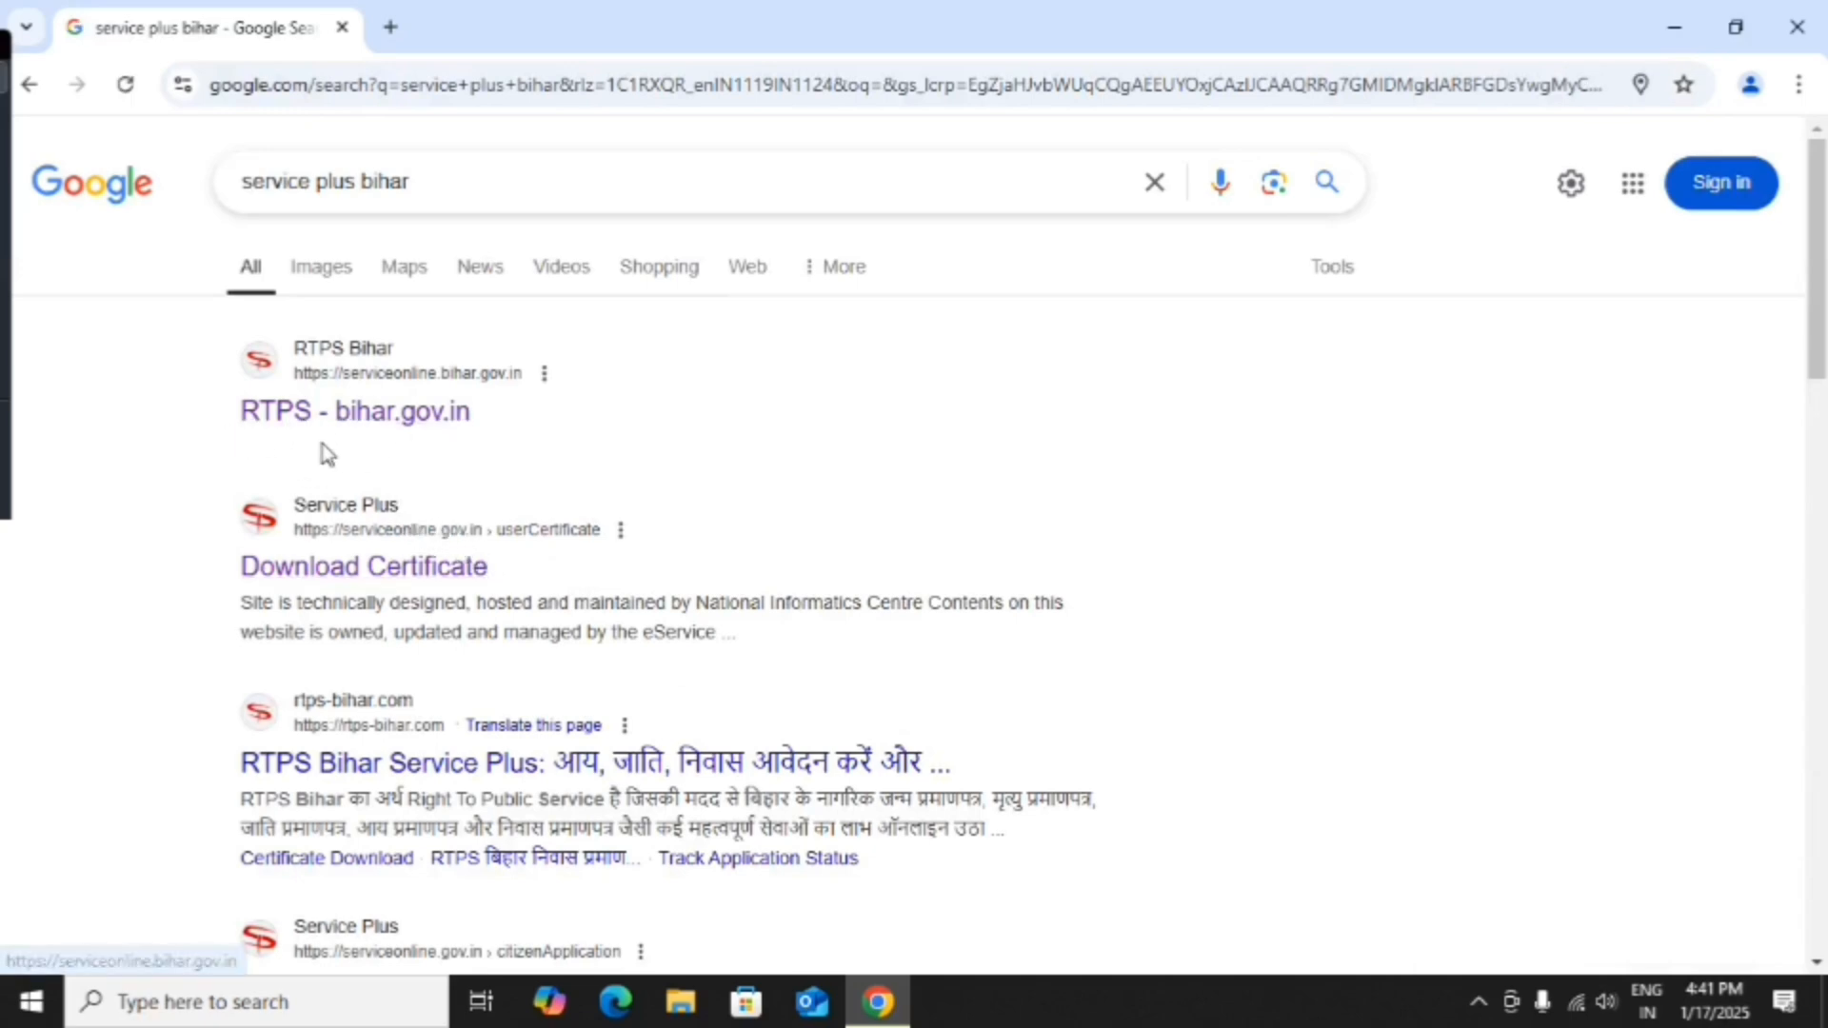
click(352, 425)
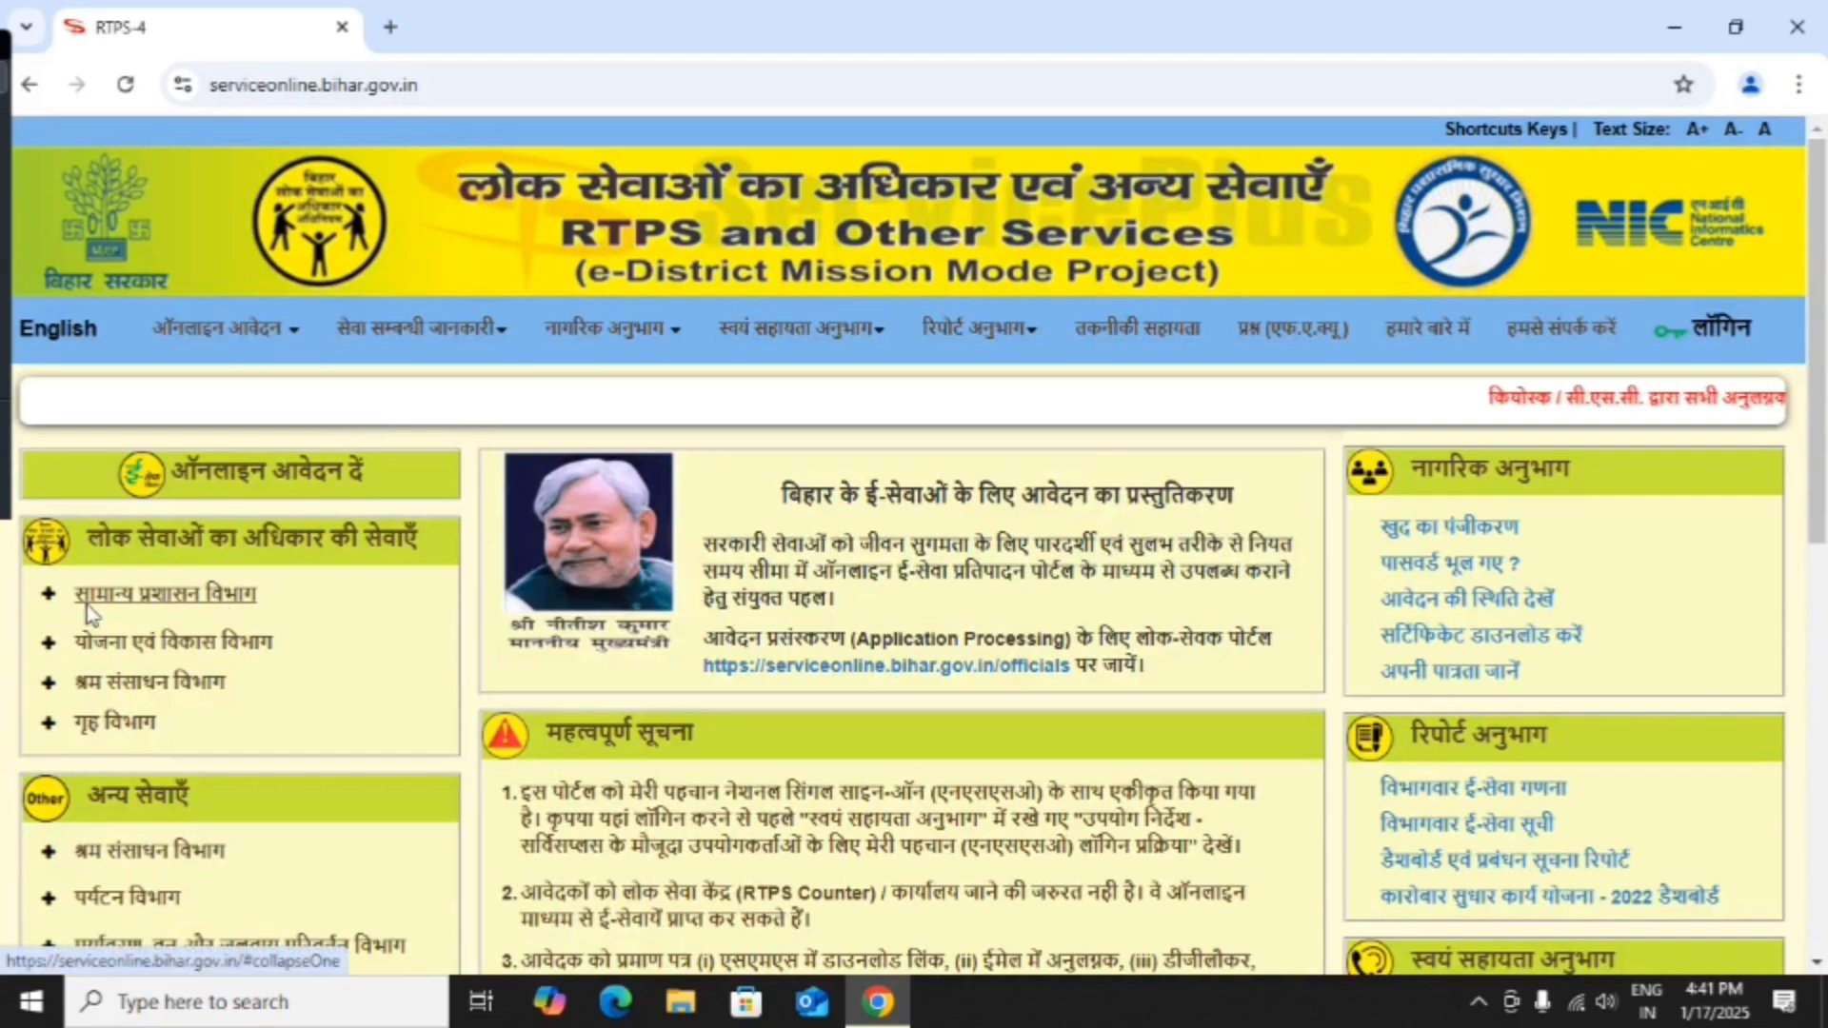
Under सामान्य प्रशासन विभाग, open the अंचल स्तर पर non-creamy layer (central government) form in a new tab.
scroll(185, 598, down, 10)
scroll(180, 595, up, 9)
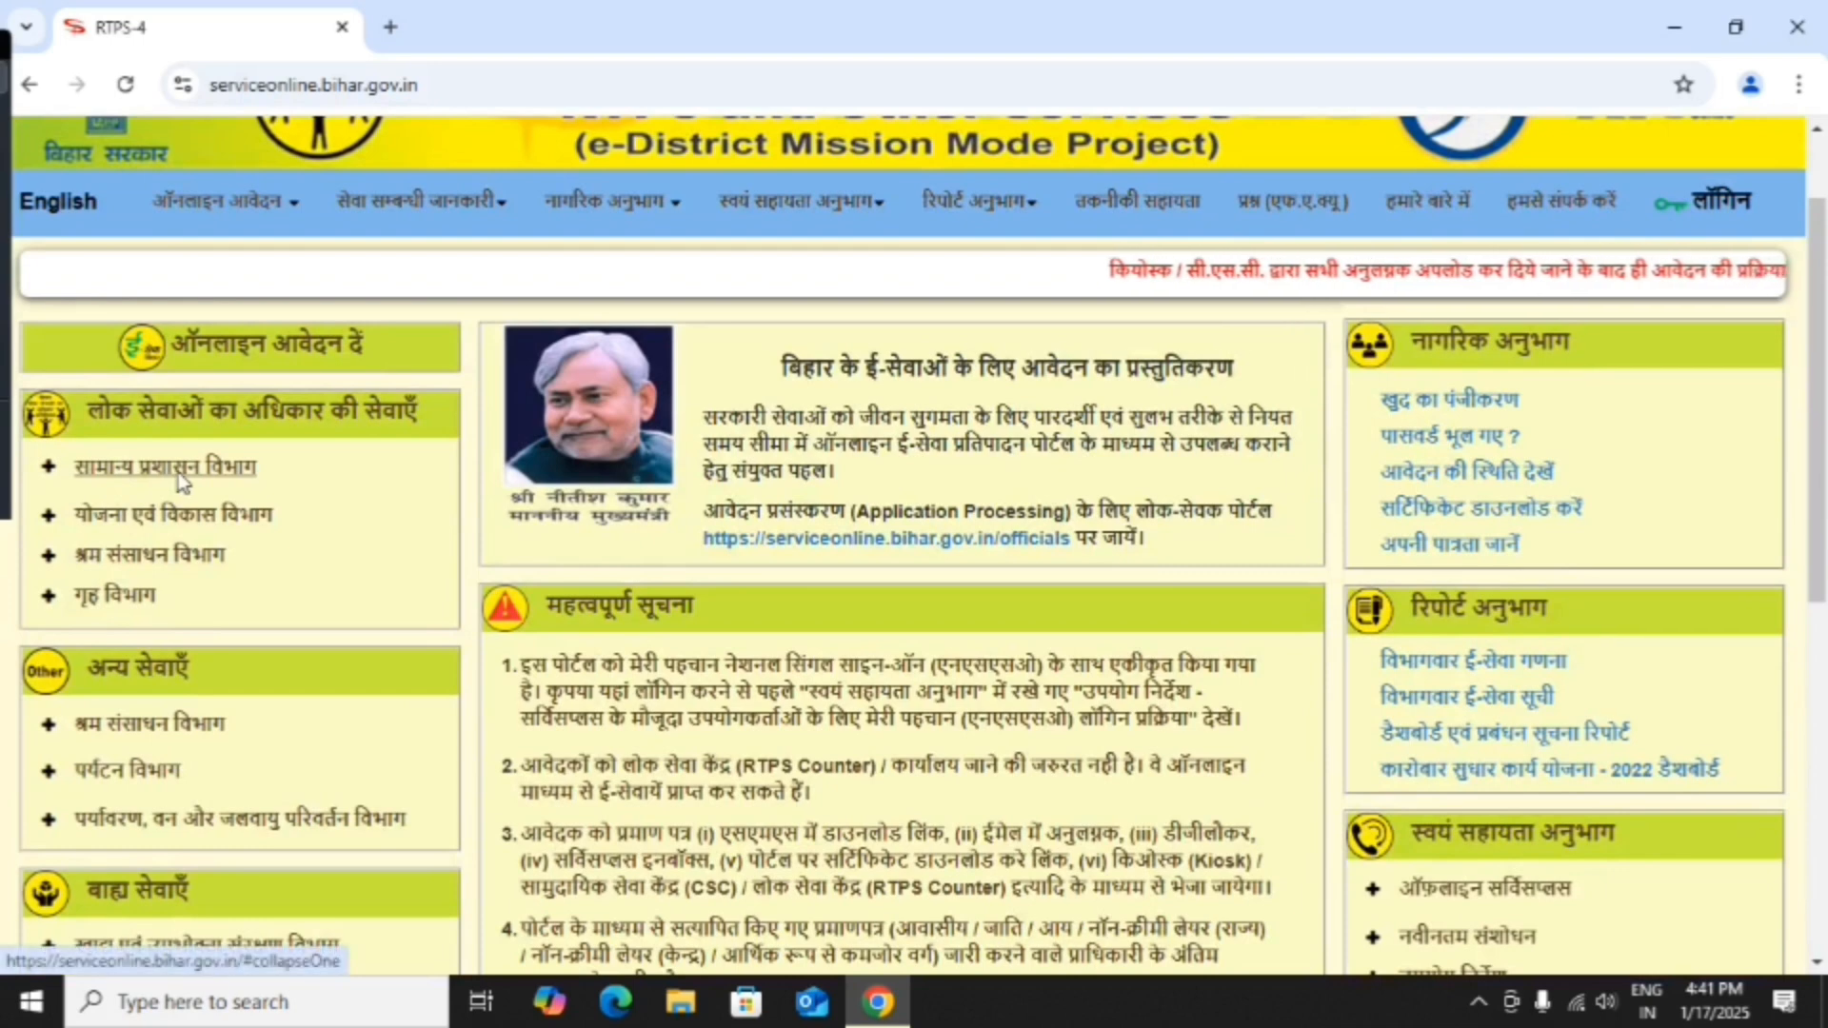
click(179, 472)
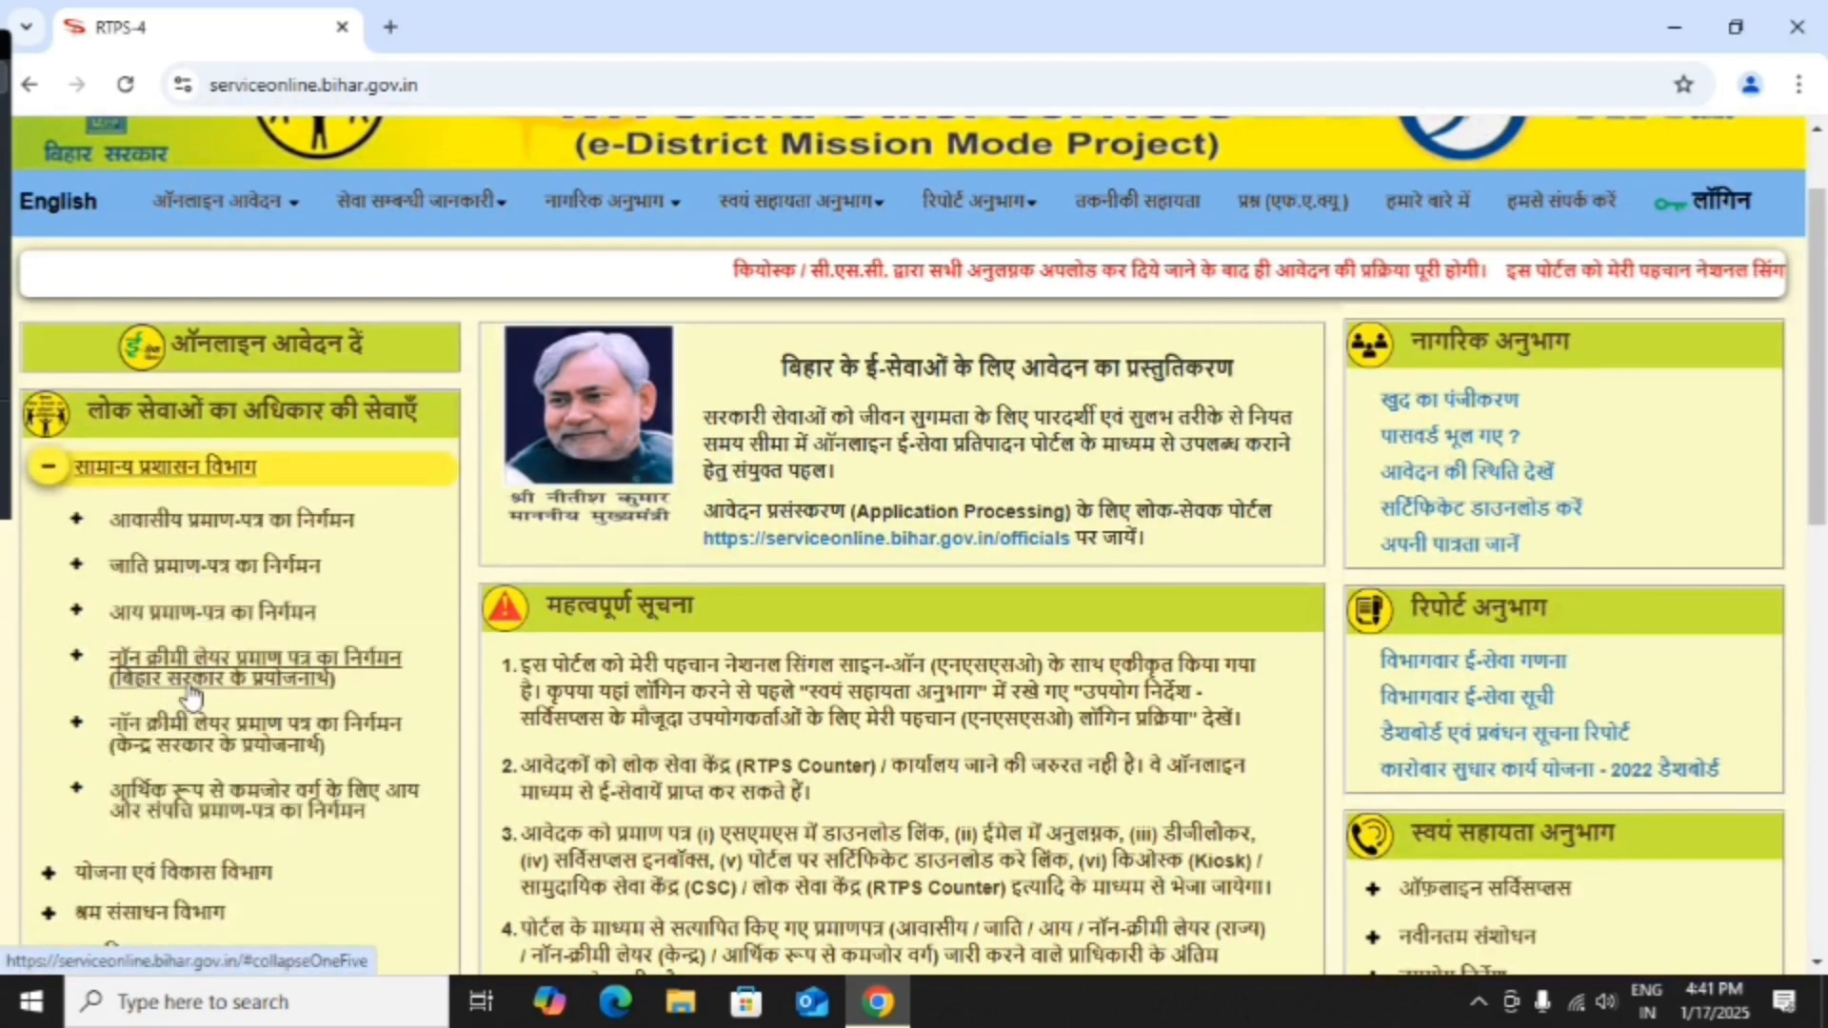
click(276, 747)
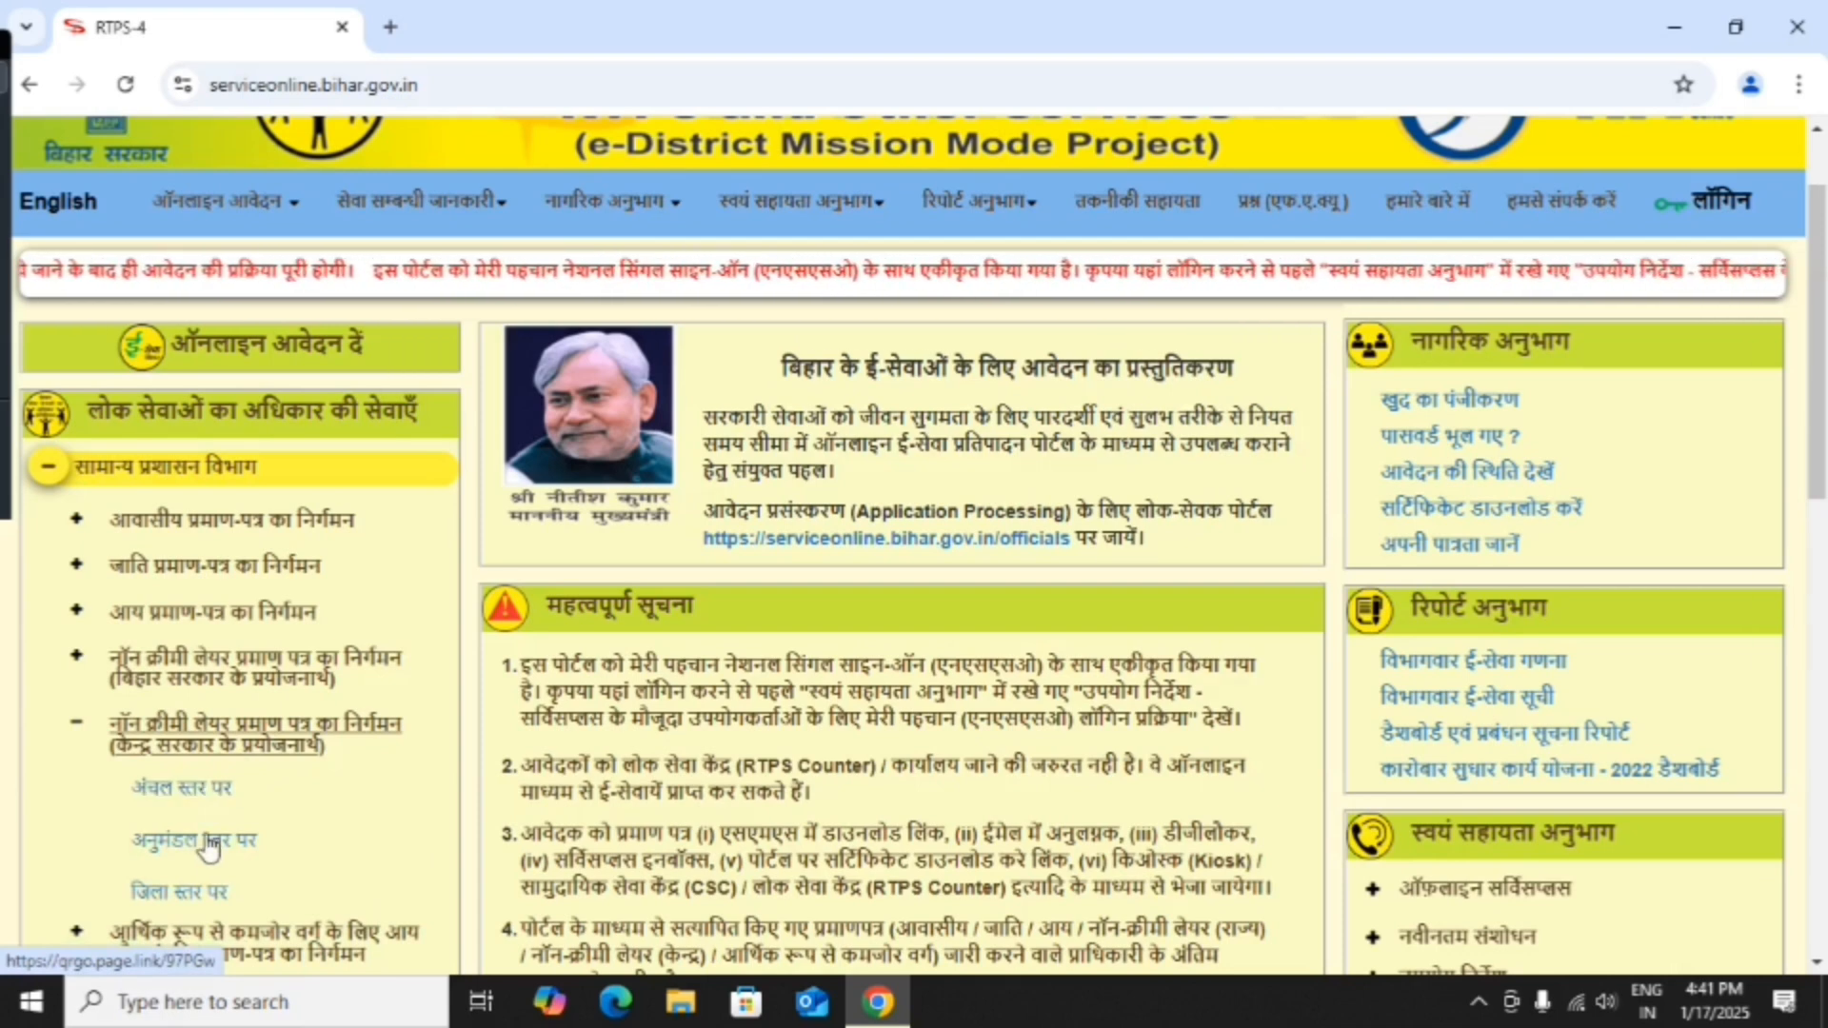
scroll(221, 379, down, 3)
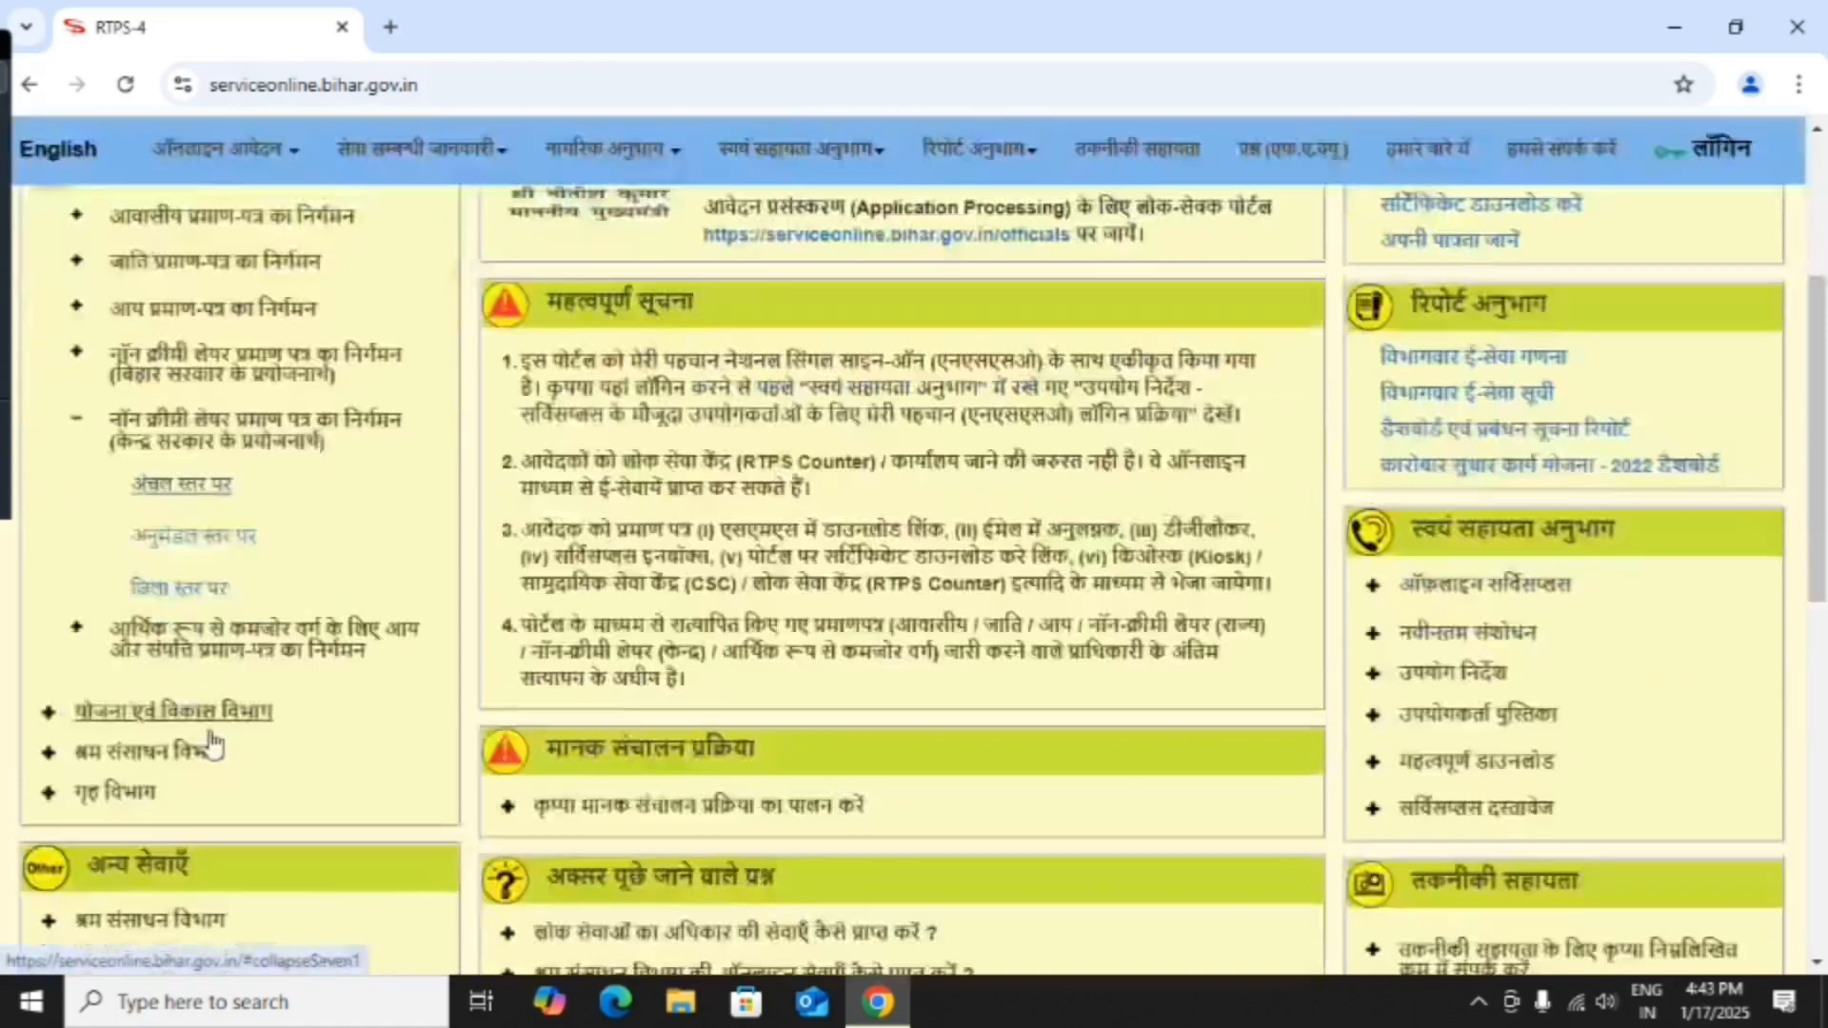
click(204, 457)
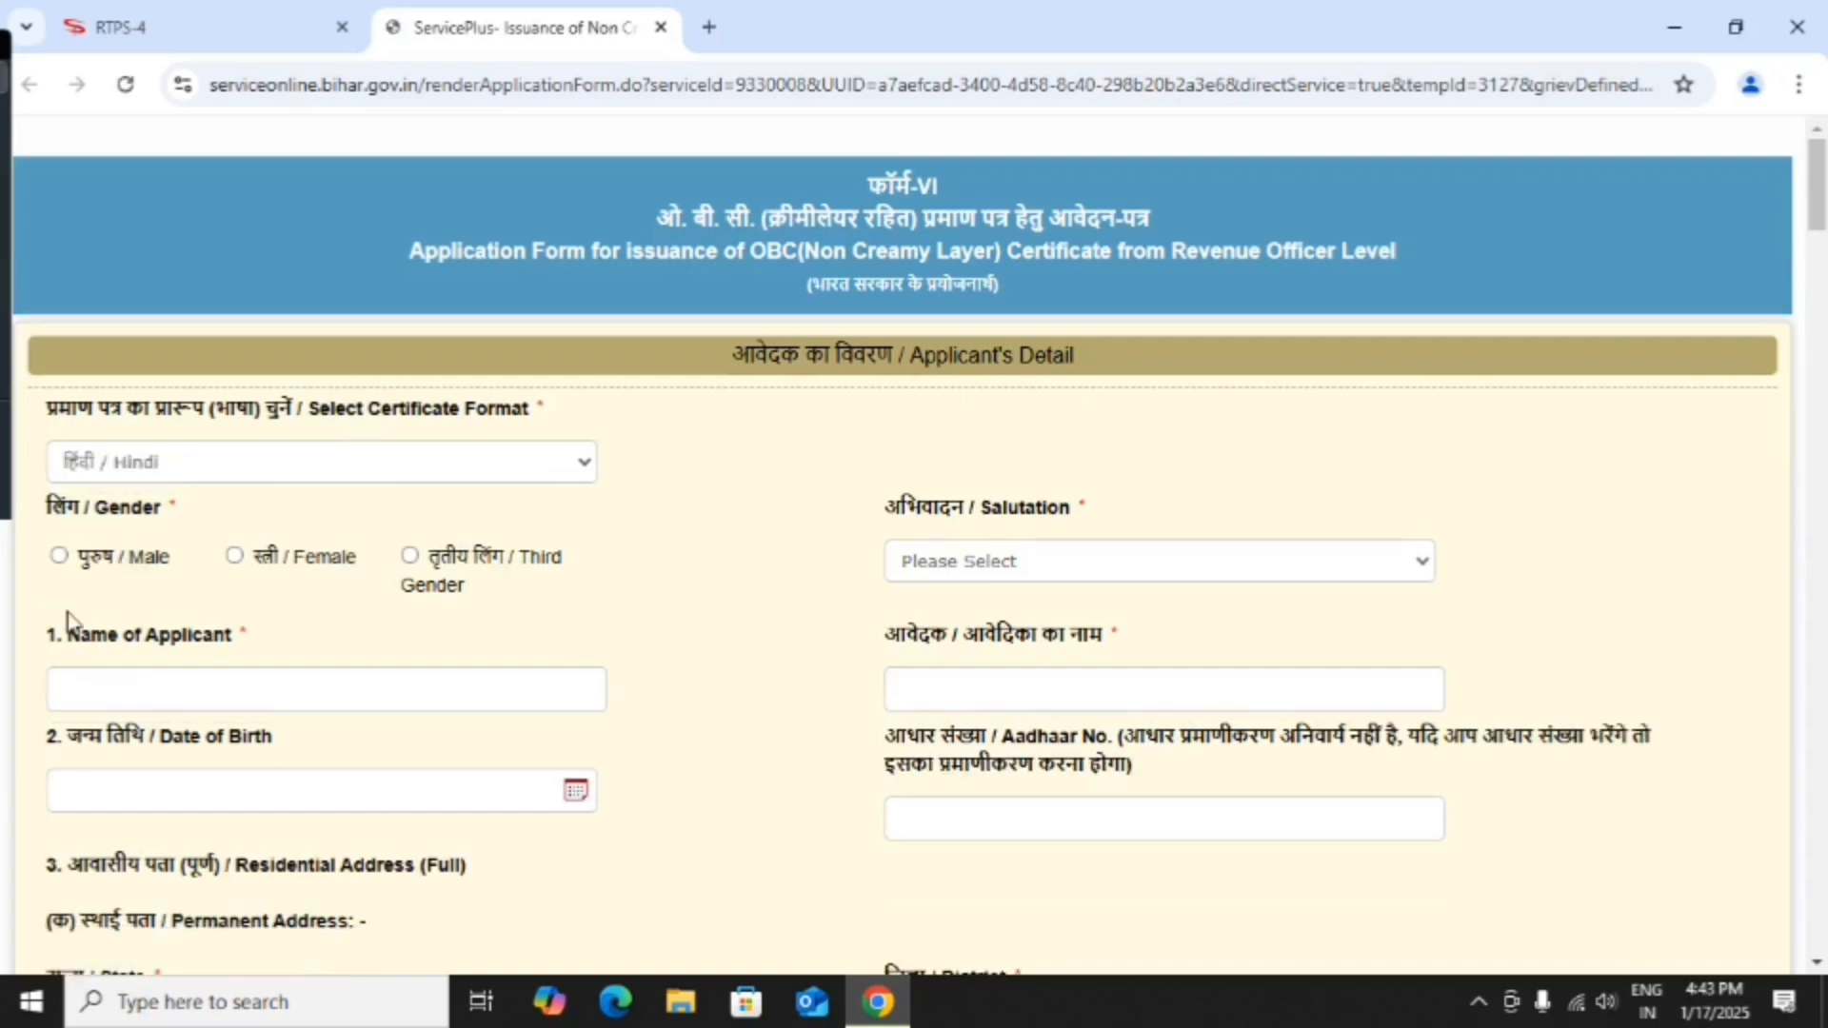
Select Male as gender and enter the applicant's name in English, correcting a typo.
click(59, 558)
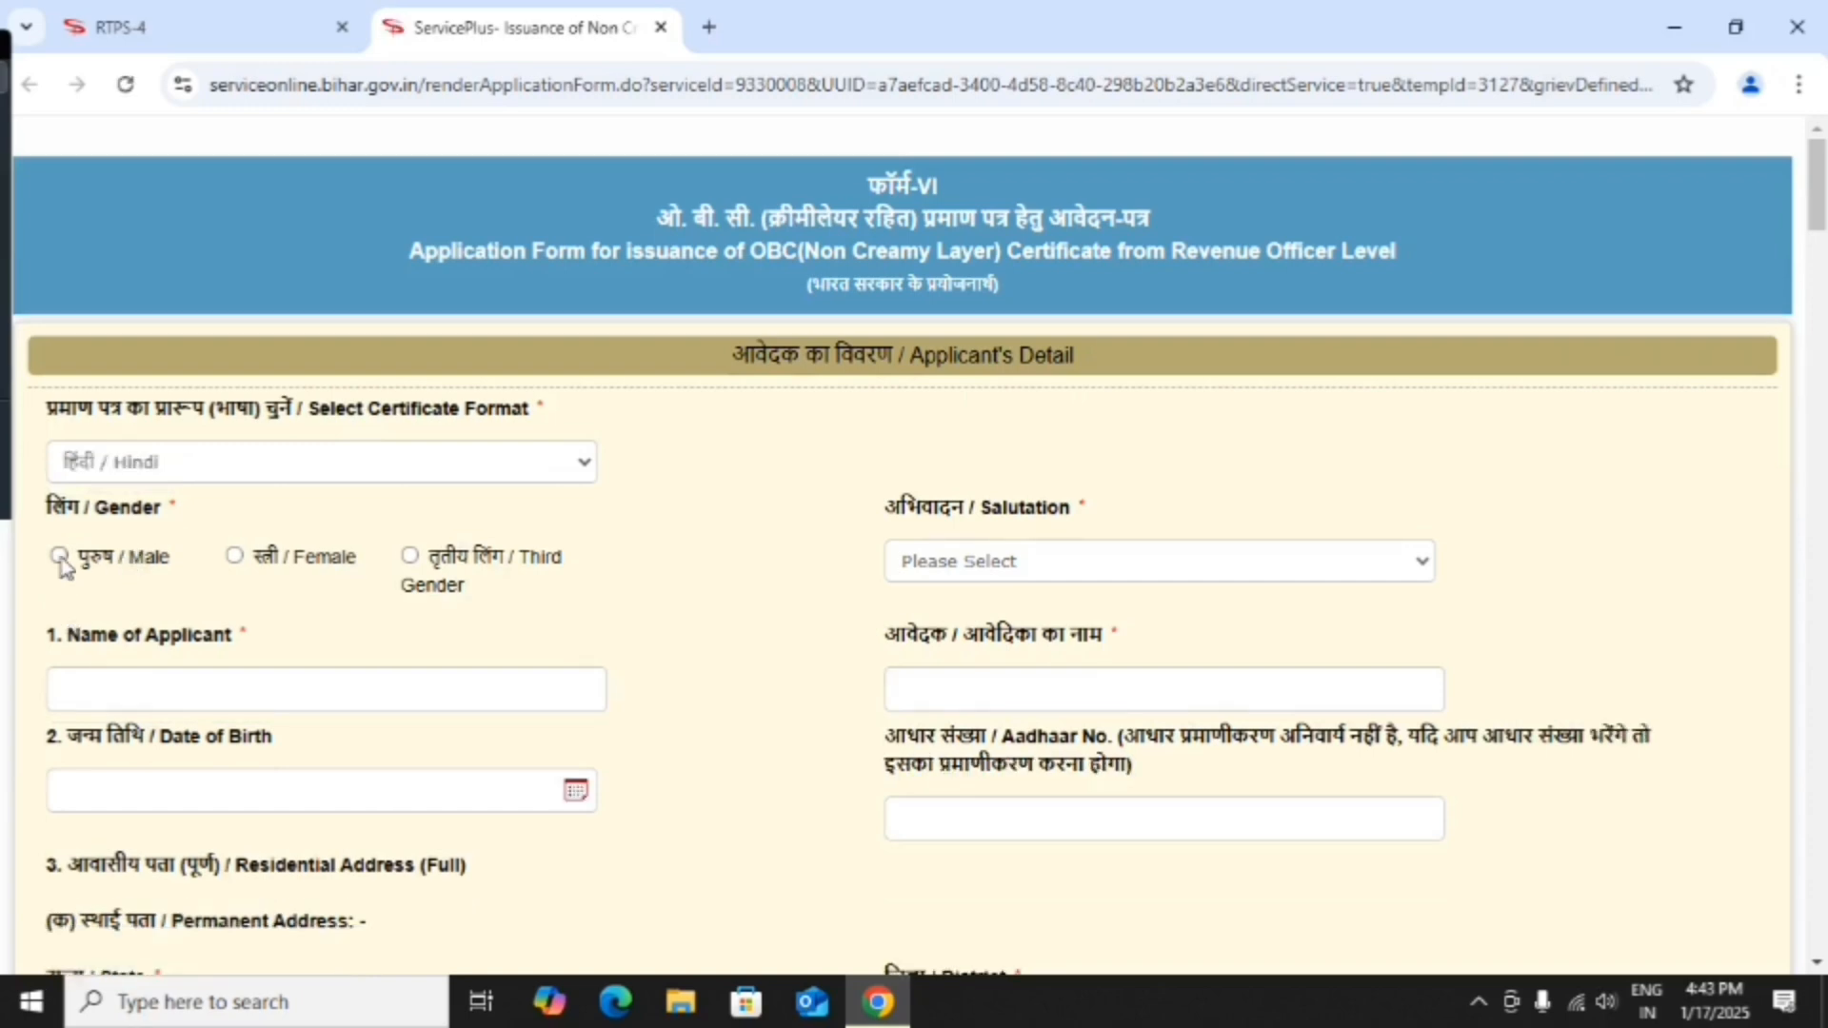
click(171, 690)
text(Amo)
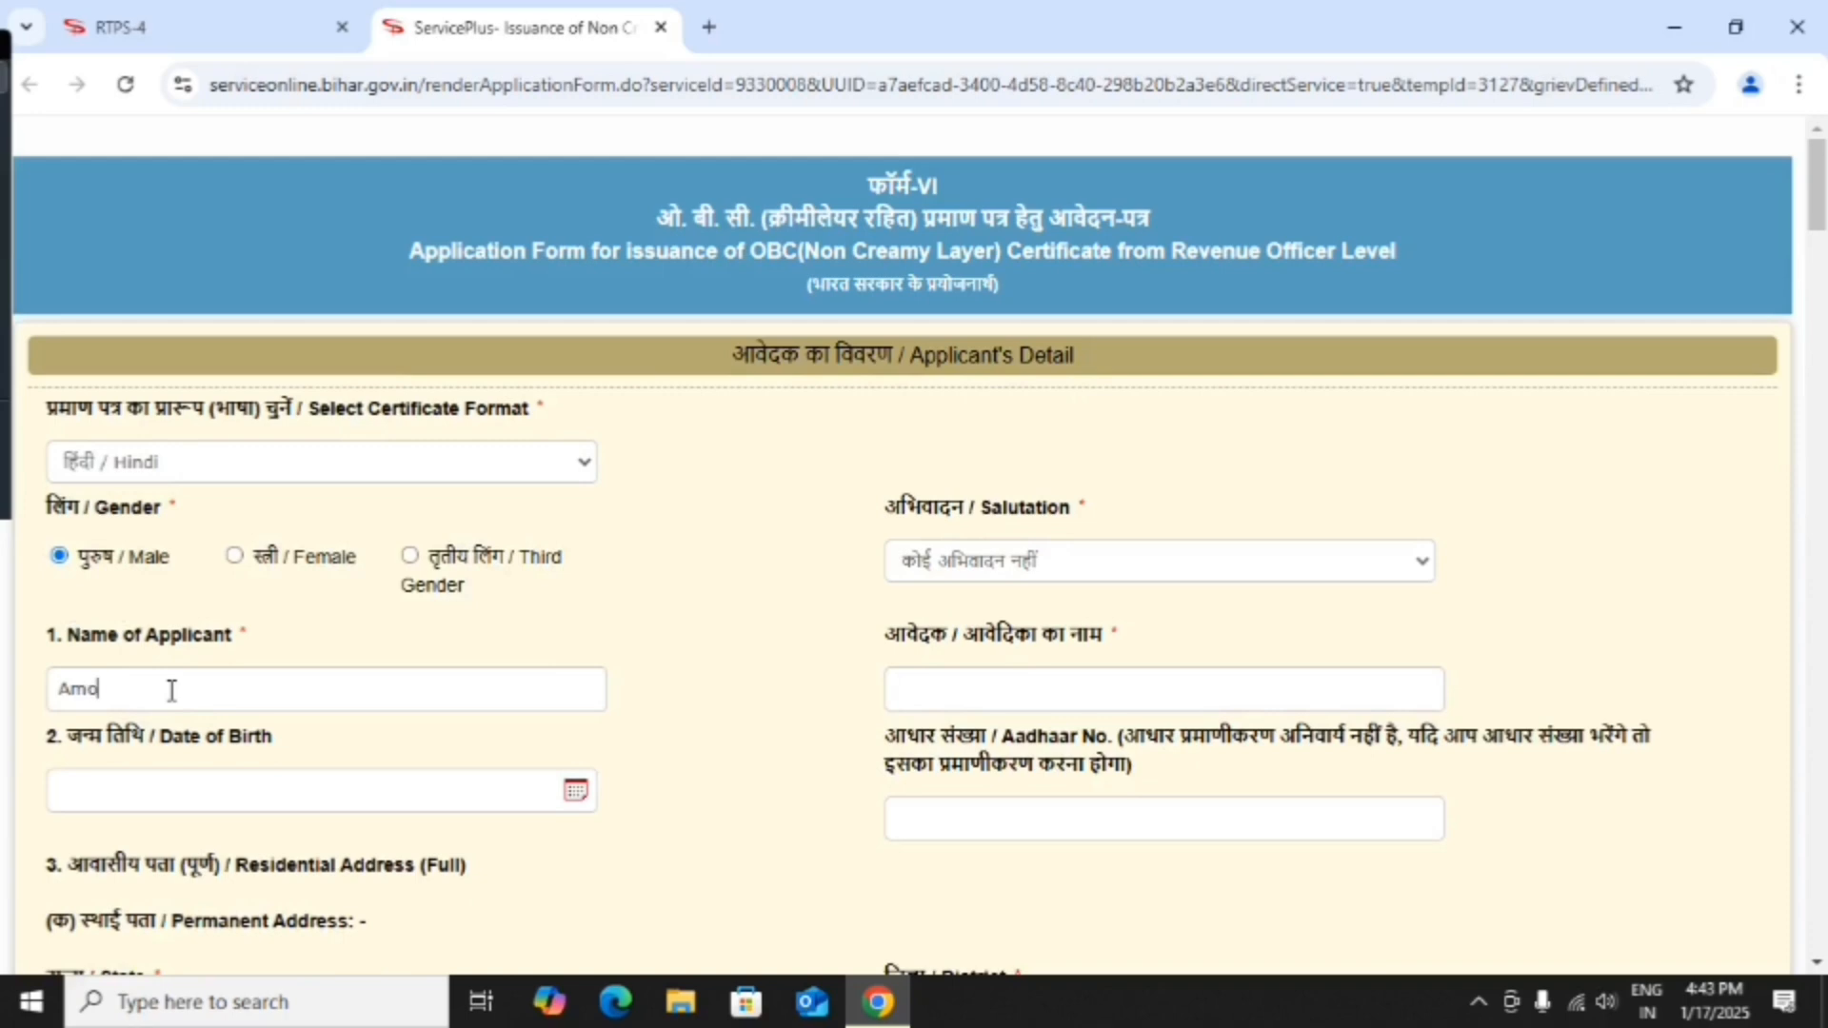
text(d)
key(BackSpace)
key(BackSpace)
key(BackSpace)
key(BackSpace)
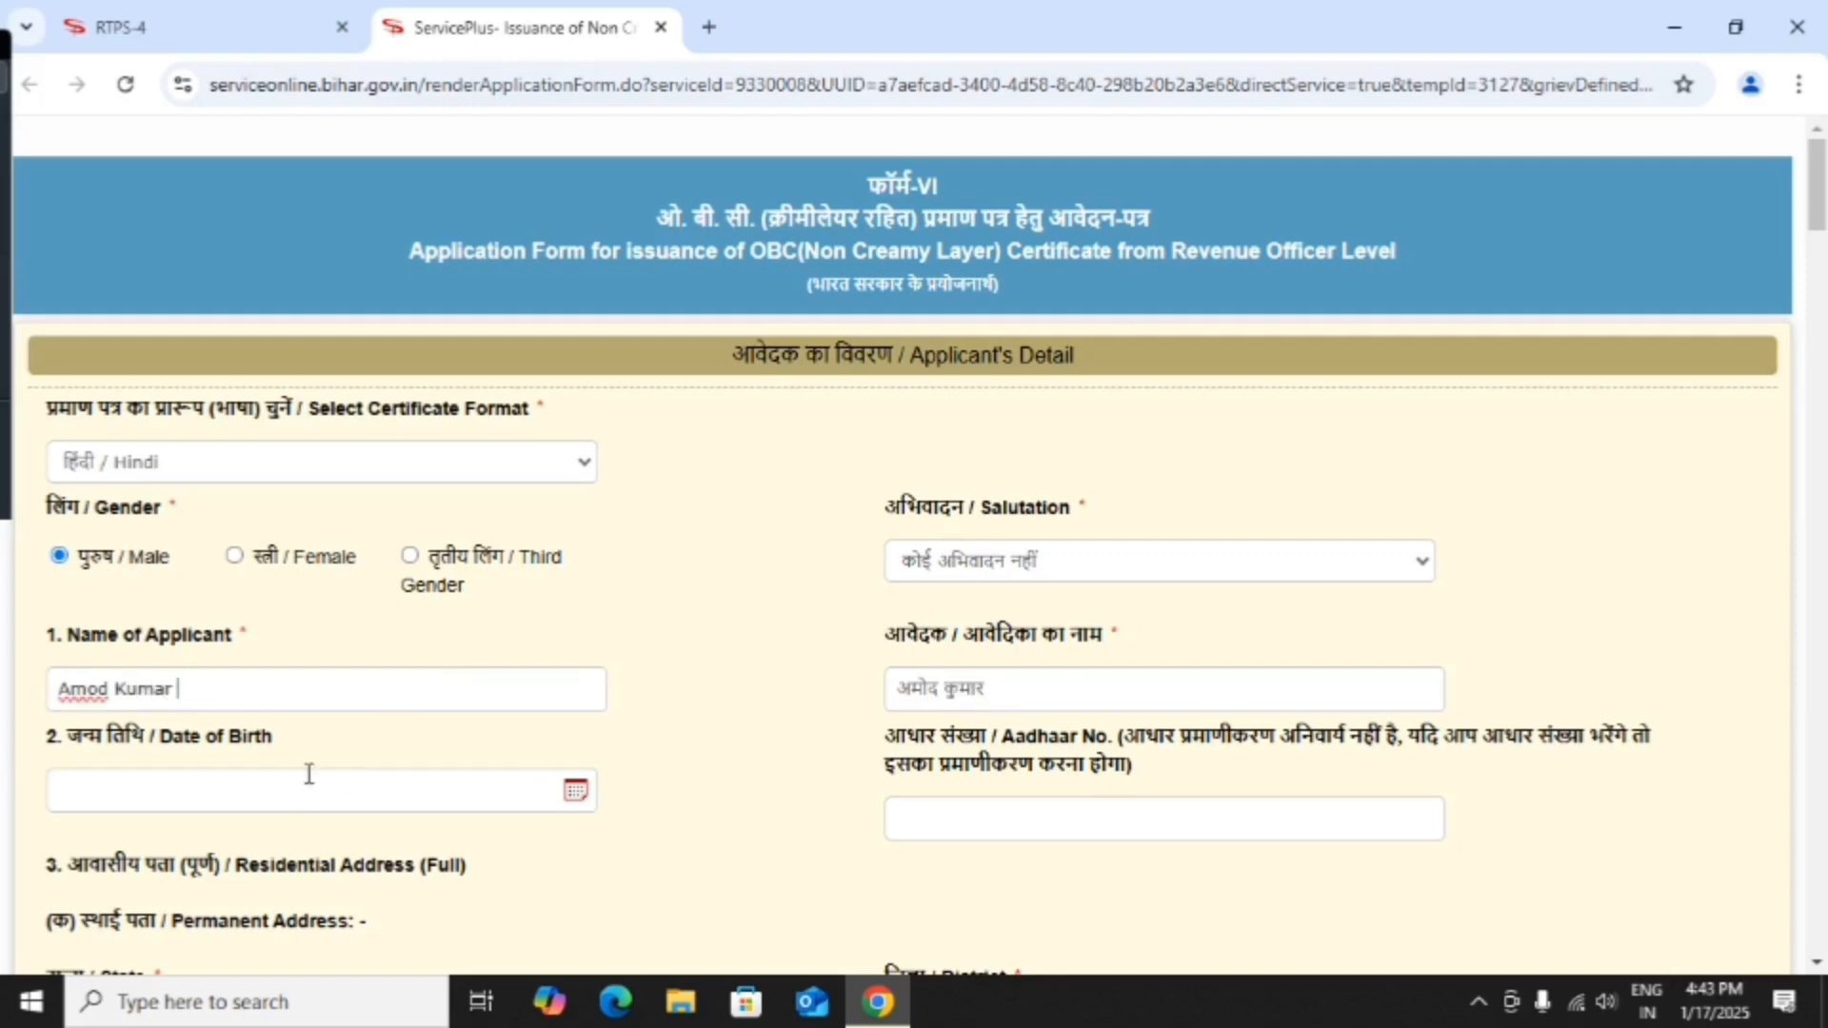
scroll(306, 773, down, 1)
click(179, 667)
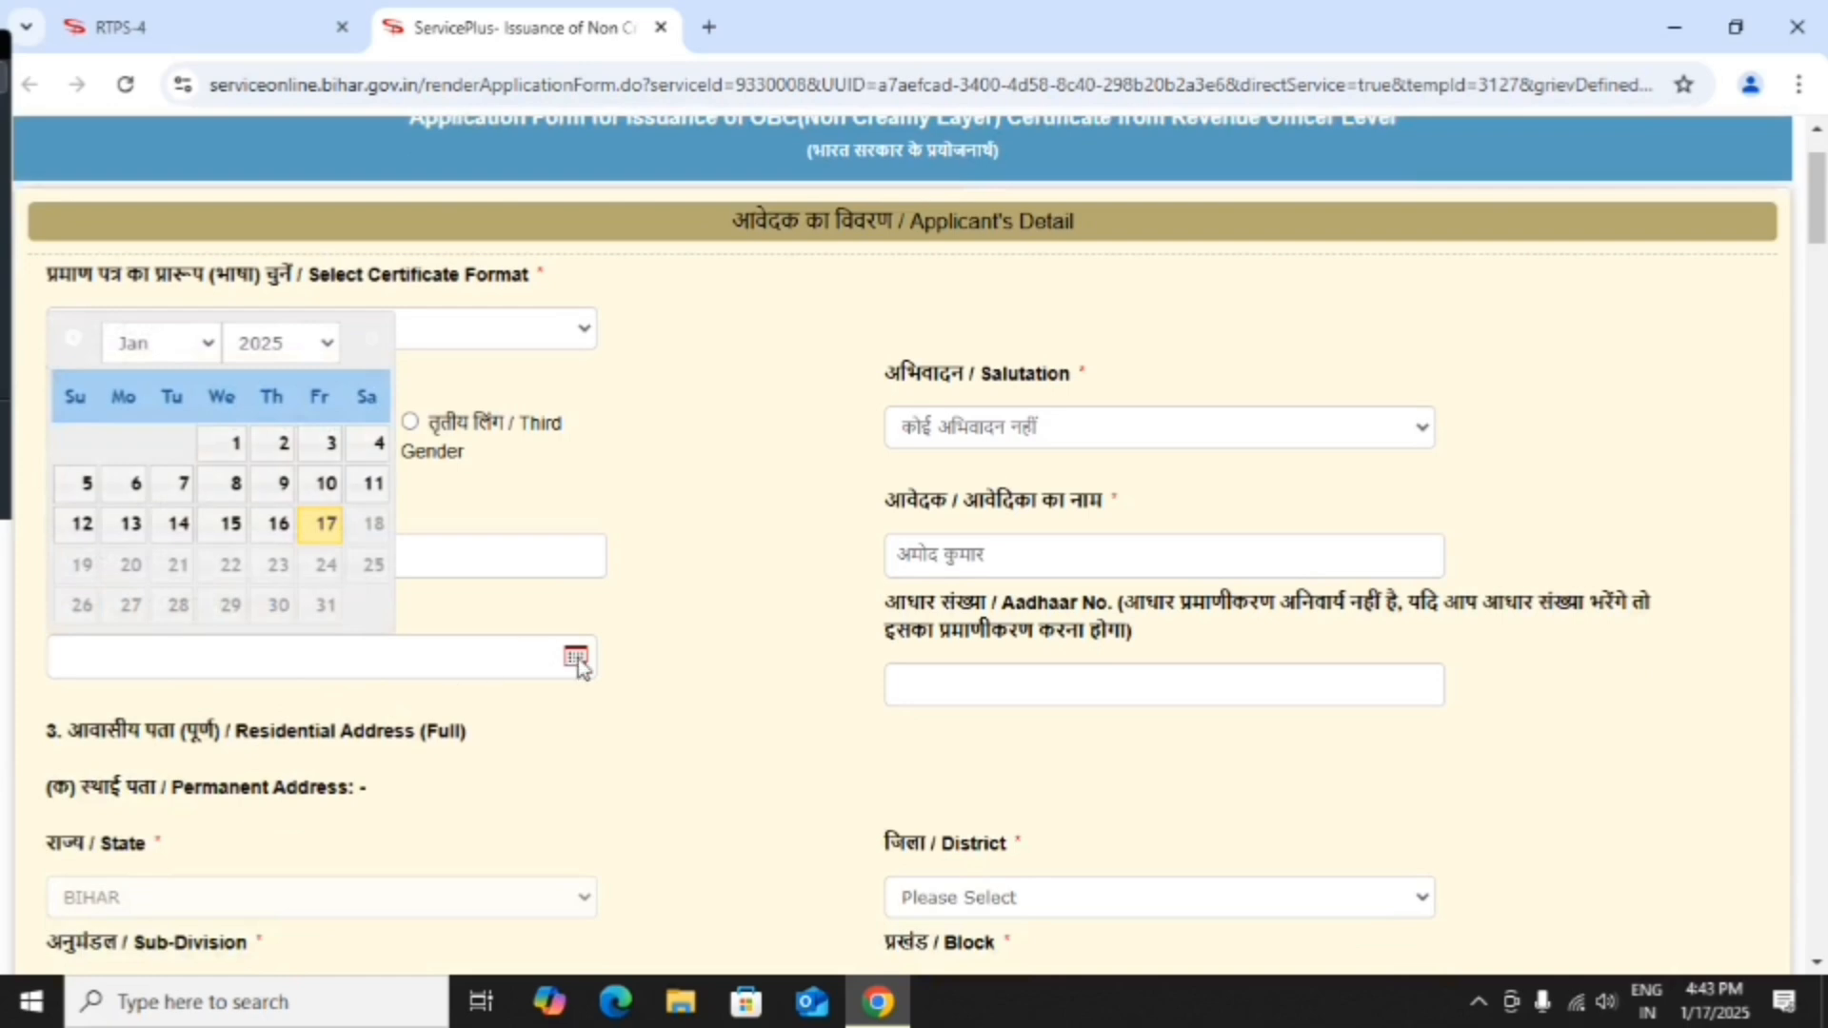
click(323, 345)
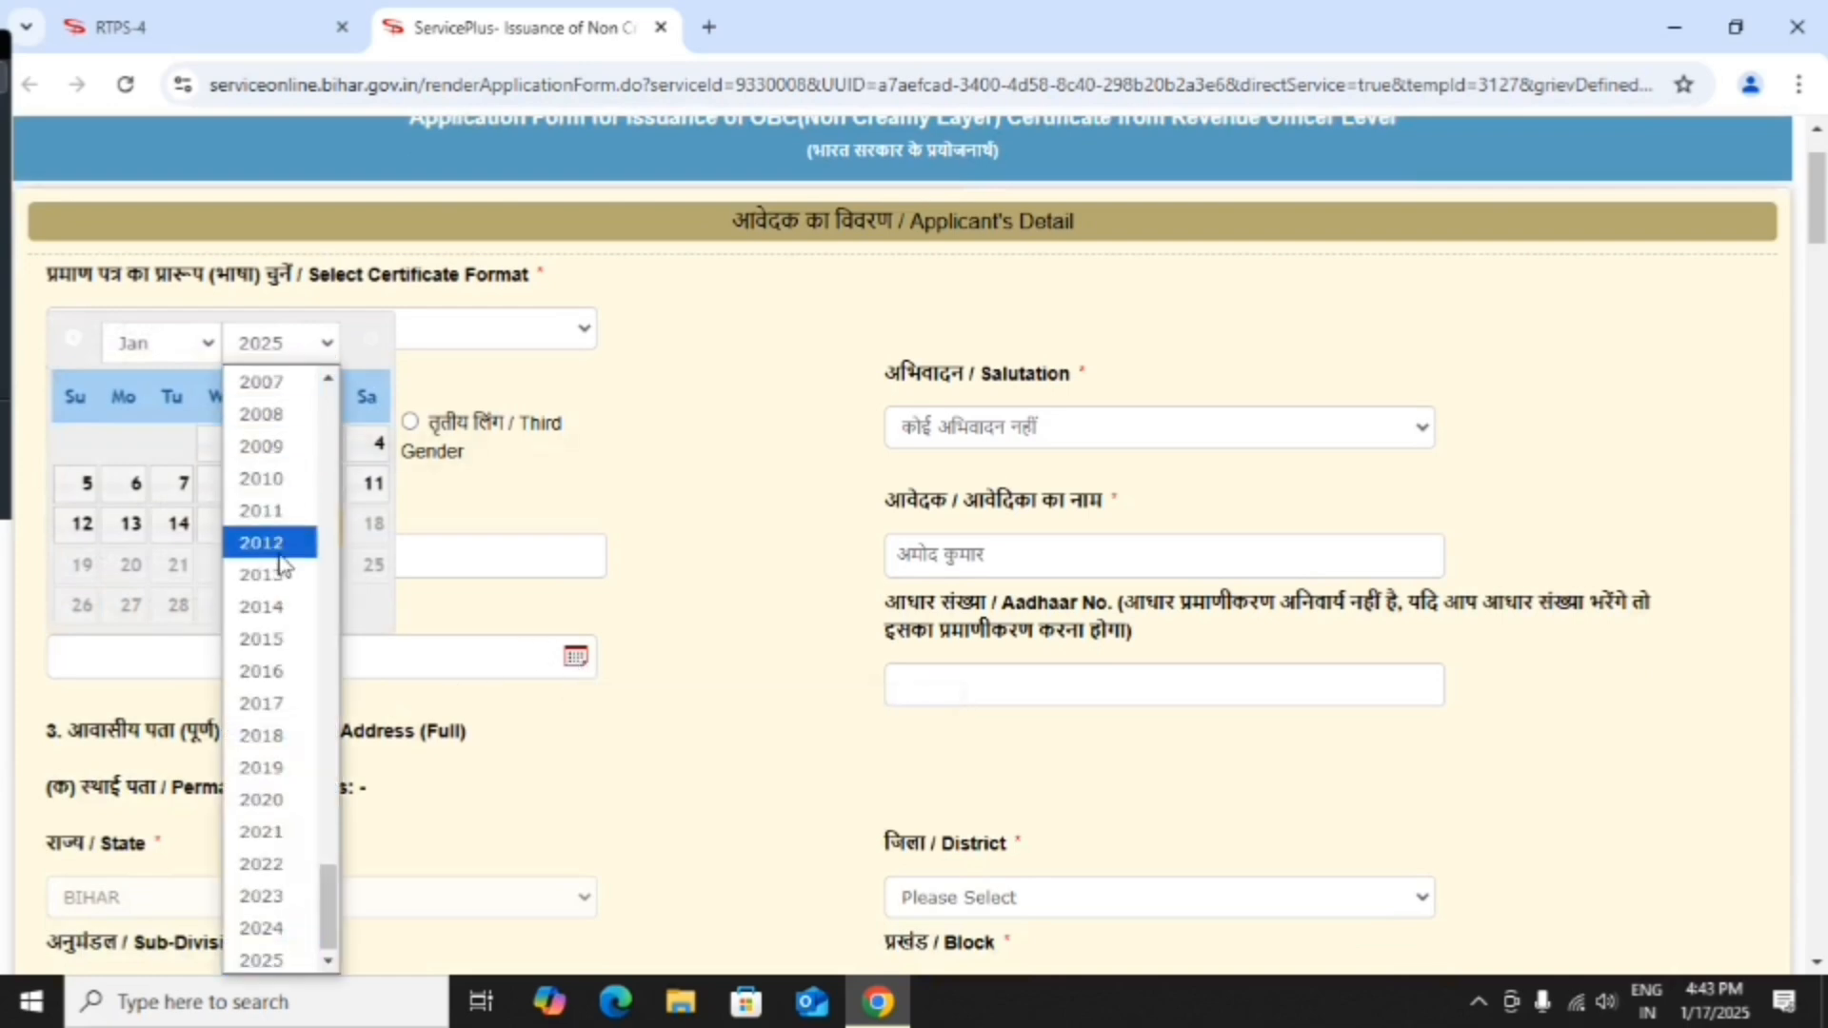
scroll(273, 519, up, 8)
scroll(277, 520, down, 5)
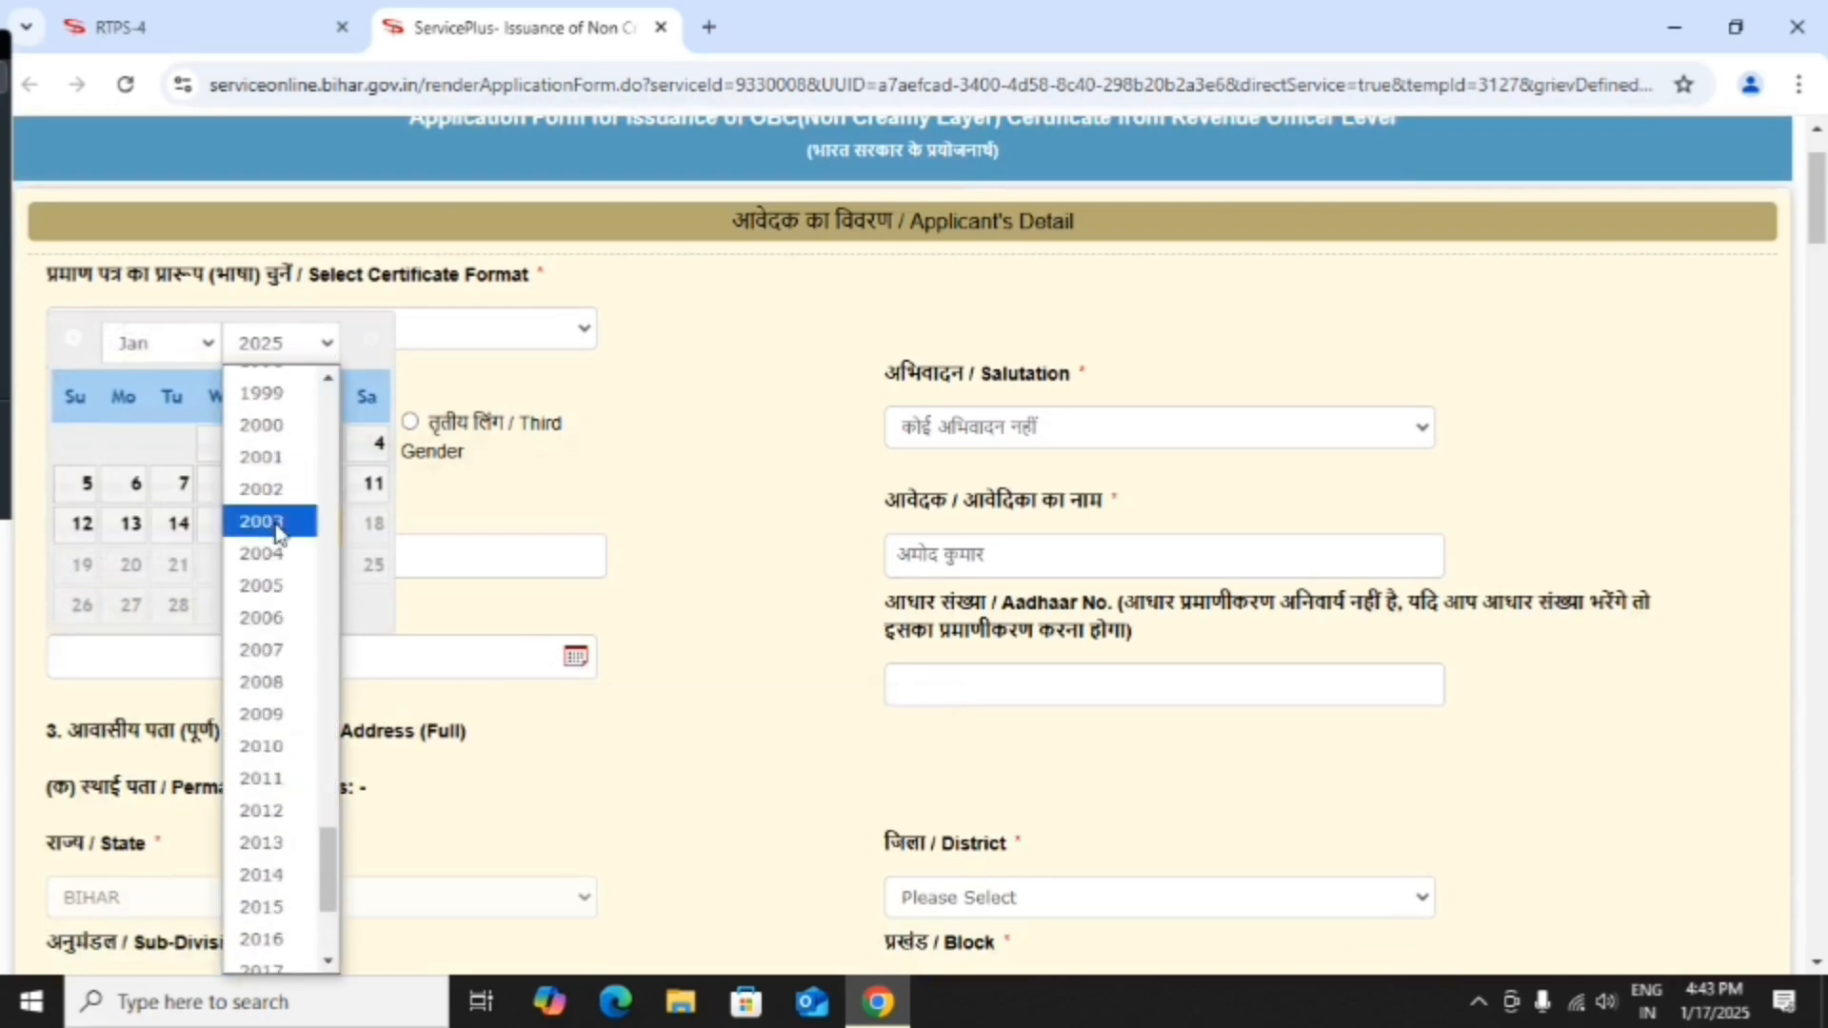
scroll(280, 505, up, 3)
scroll(282, 471, up, 2)
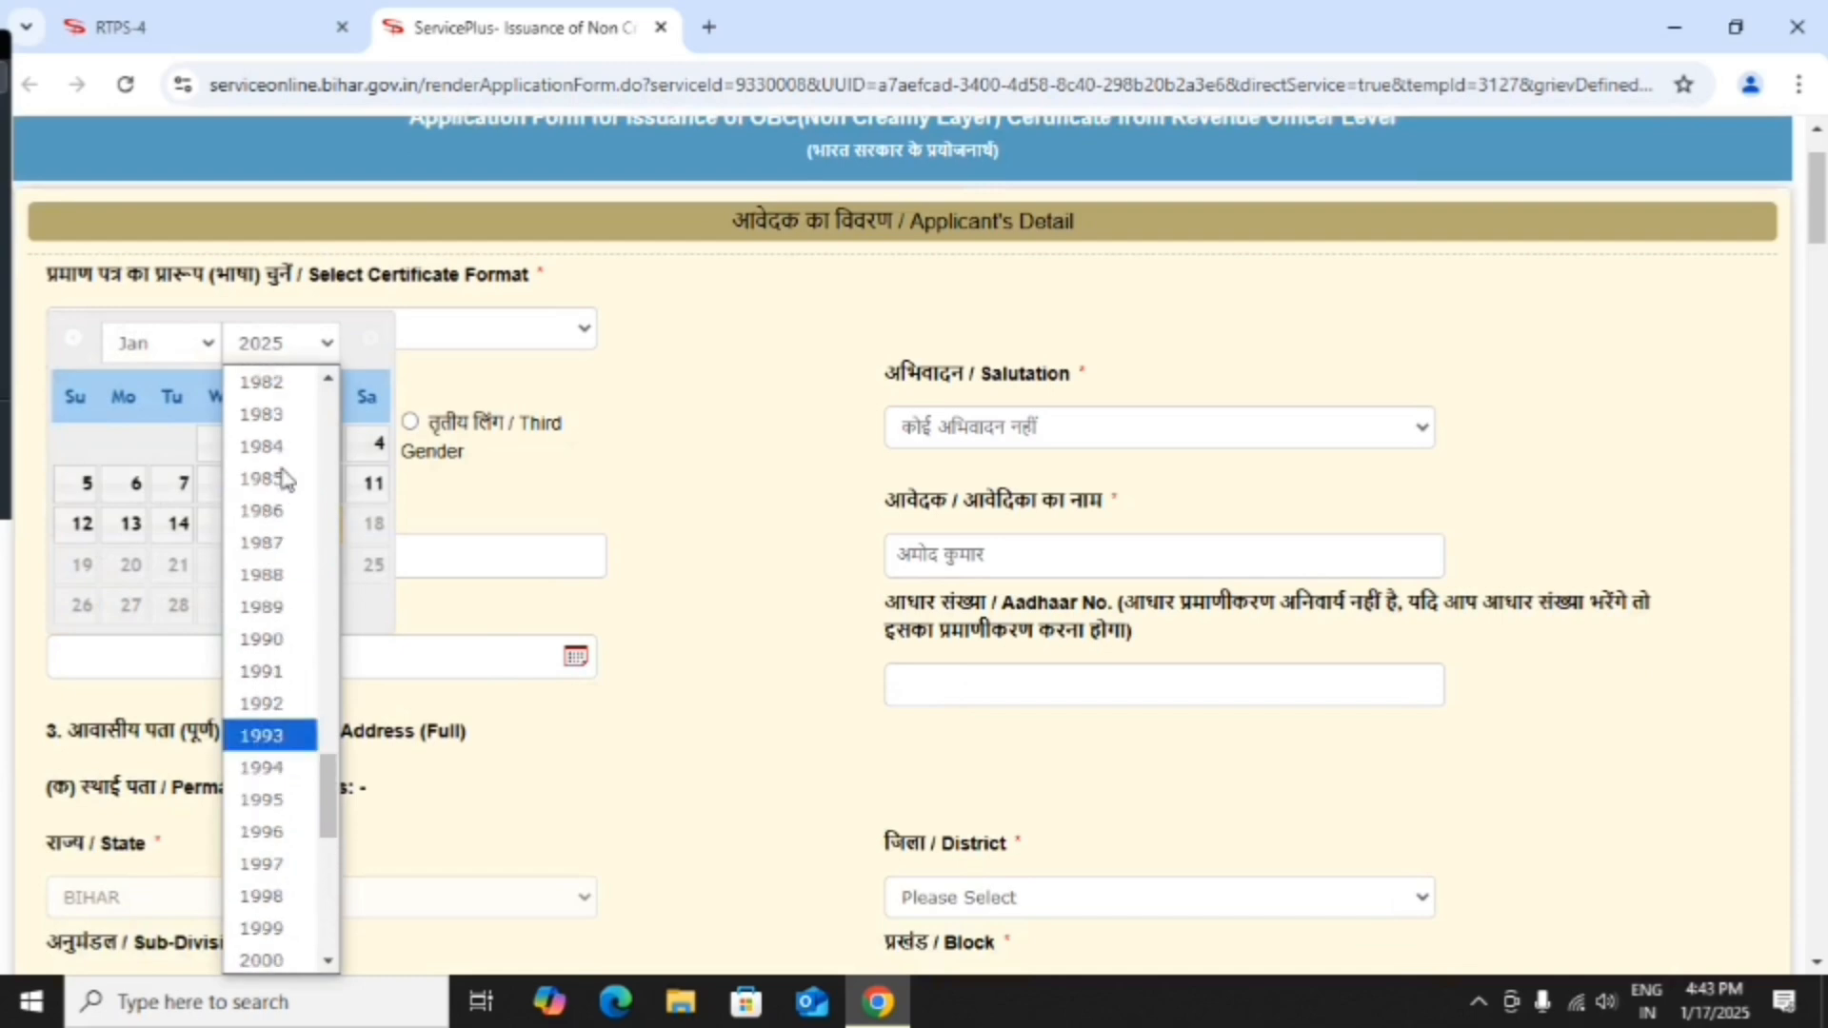
scroll(277, 724, down, 2)
scroll(277, 723, down, 3)
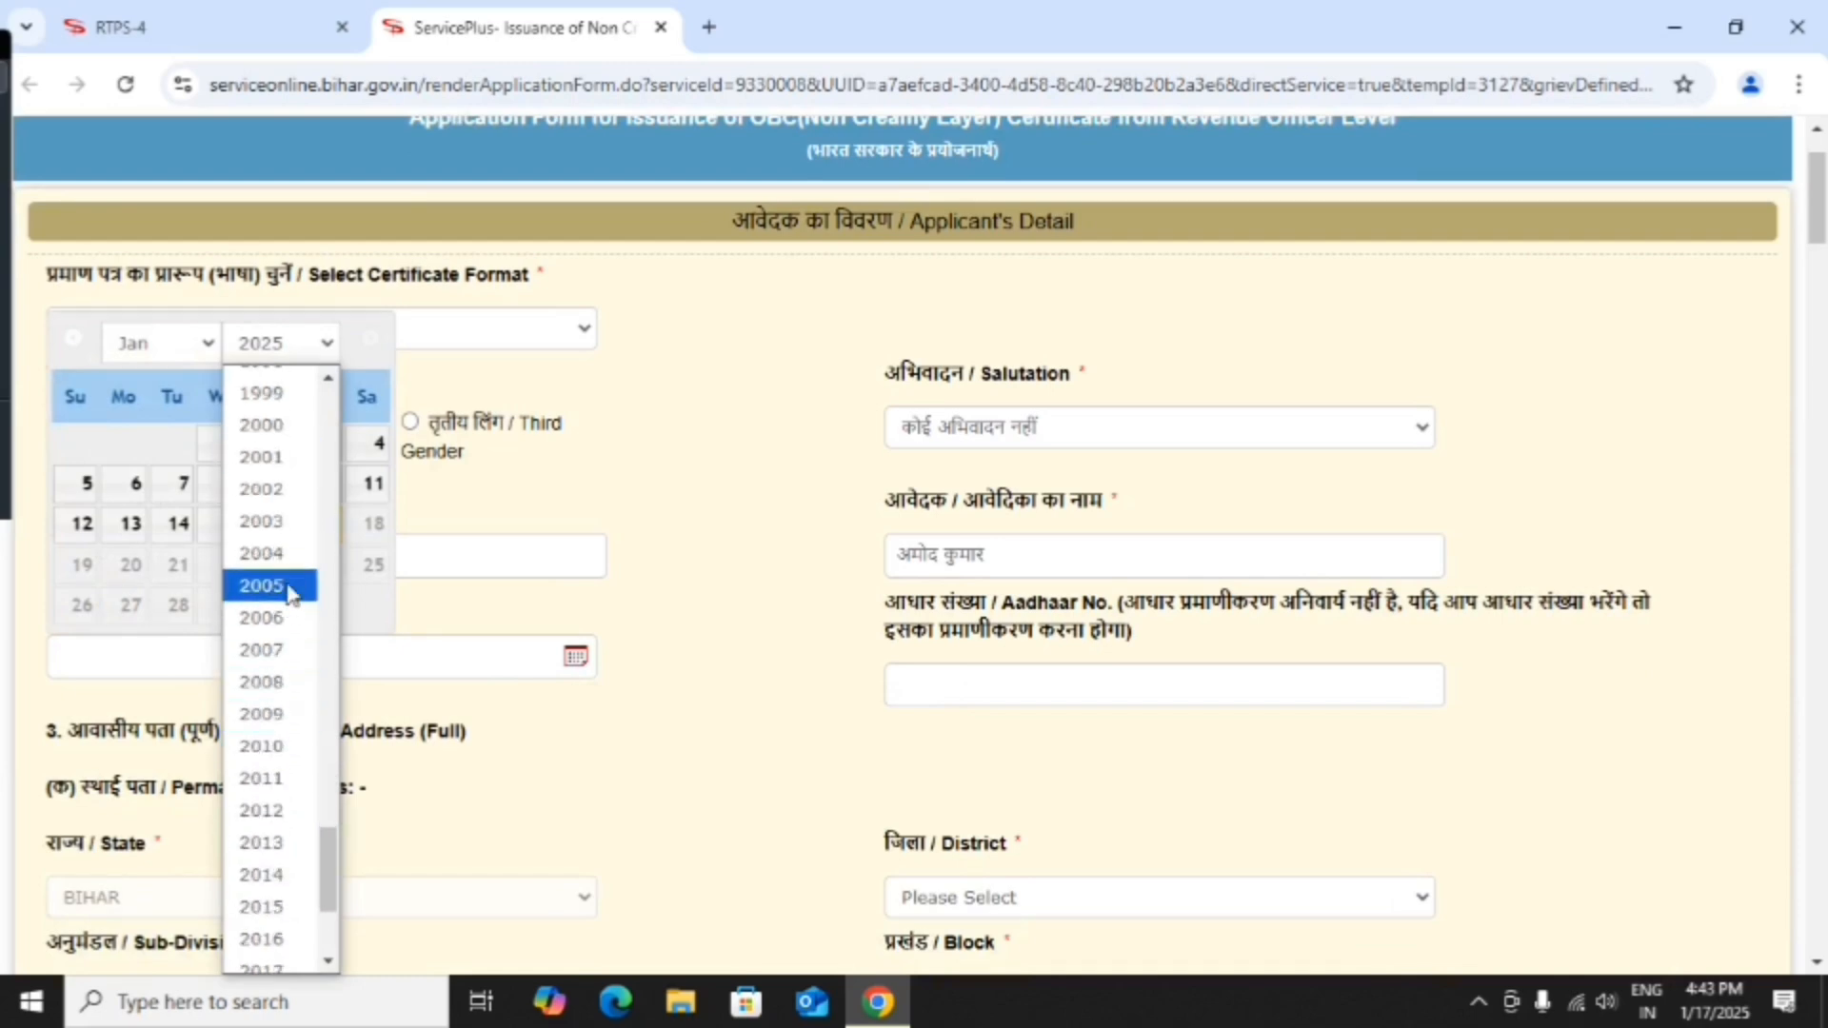
scroll(284, 502, up, 3)
click(271, 603)
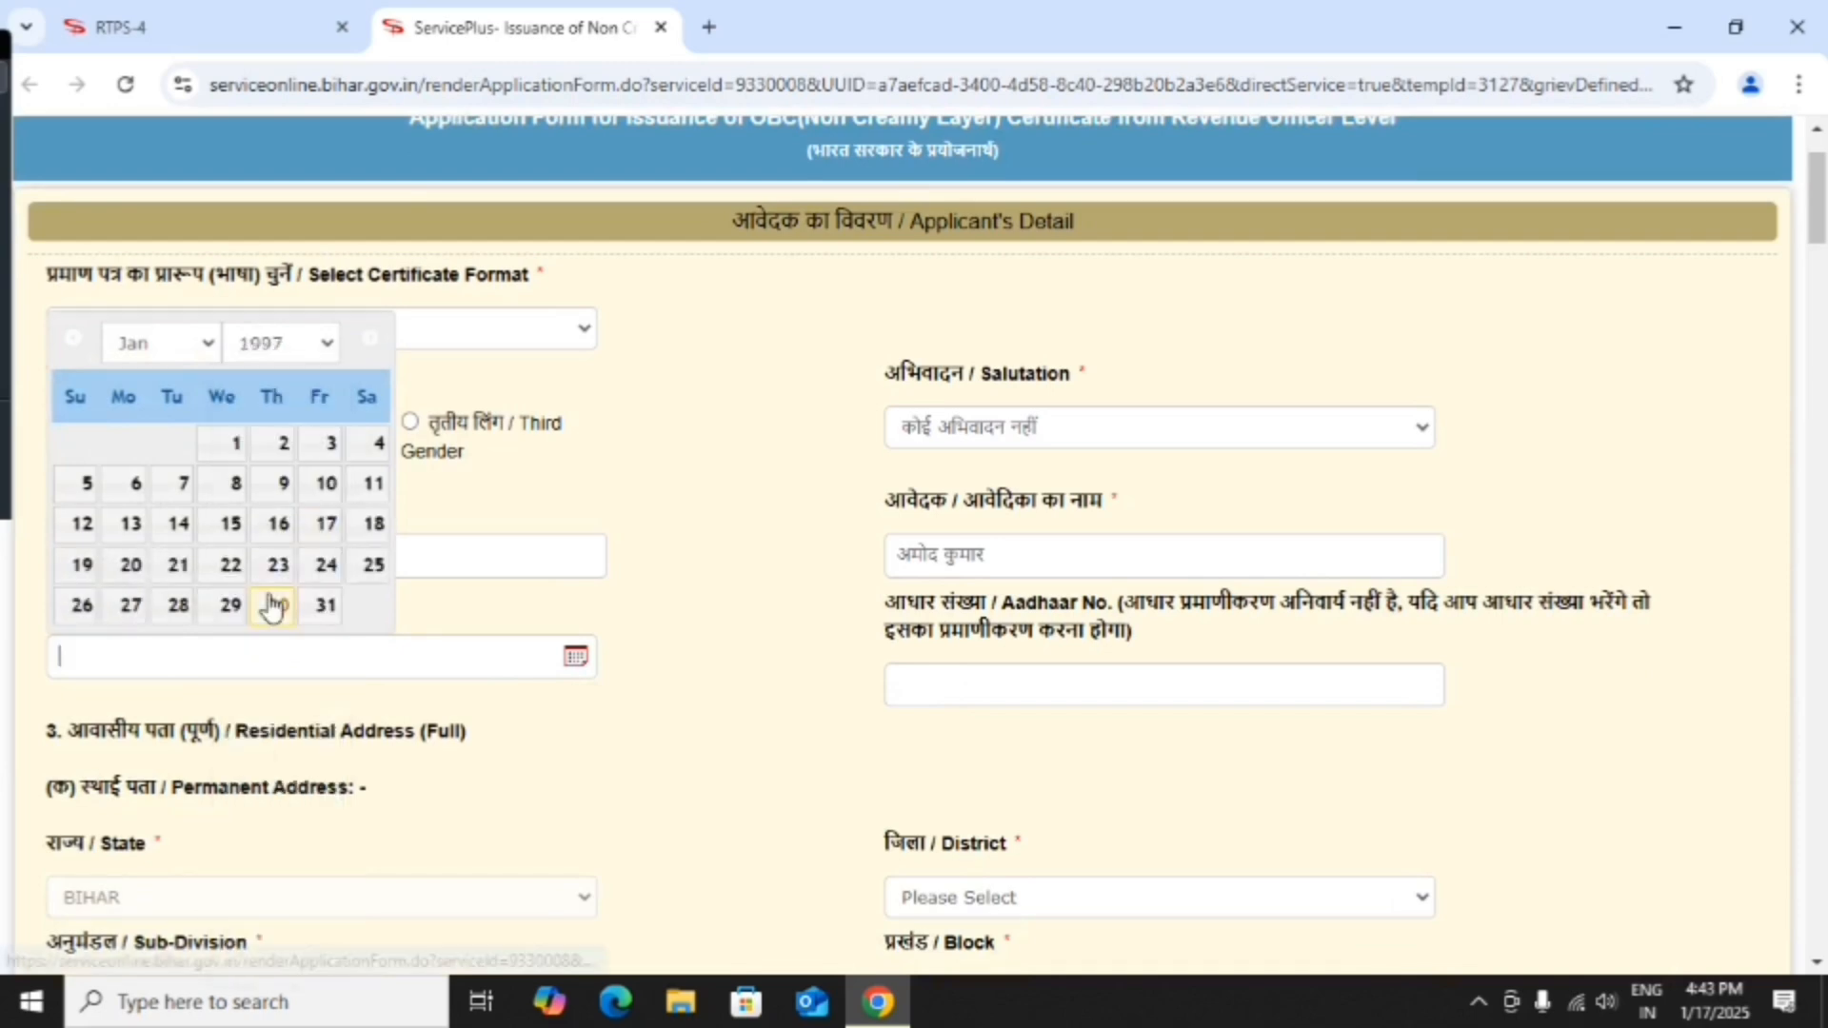
click(208, 345)
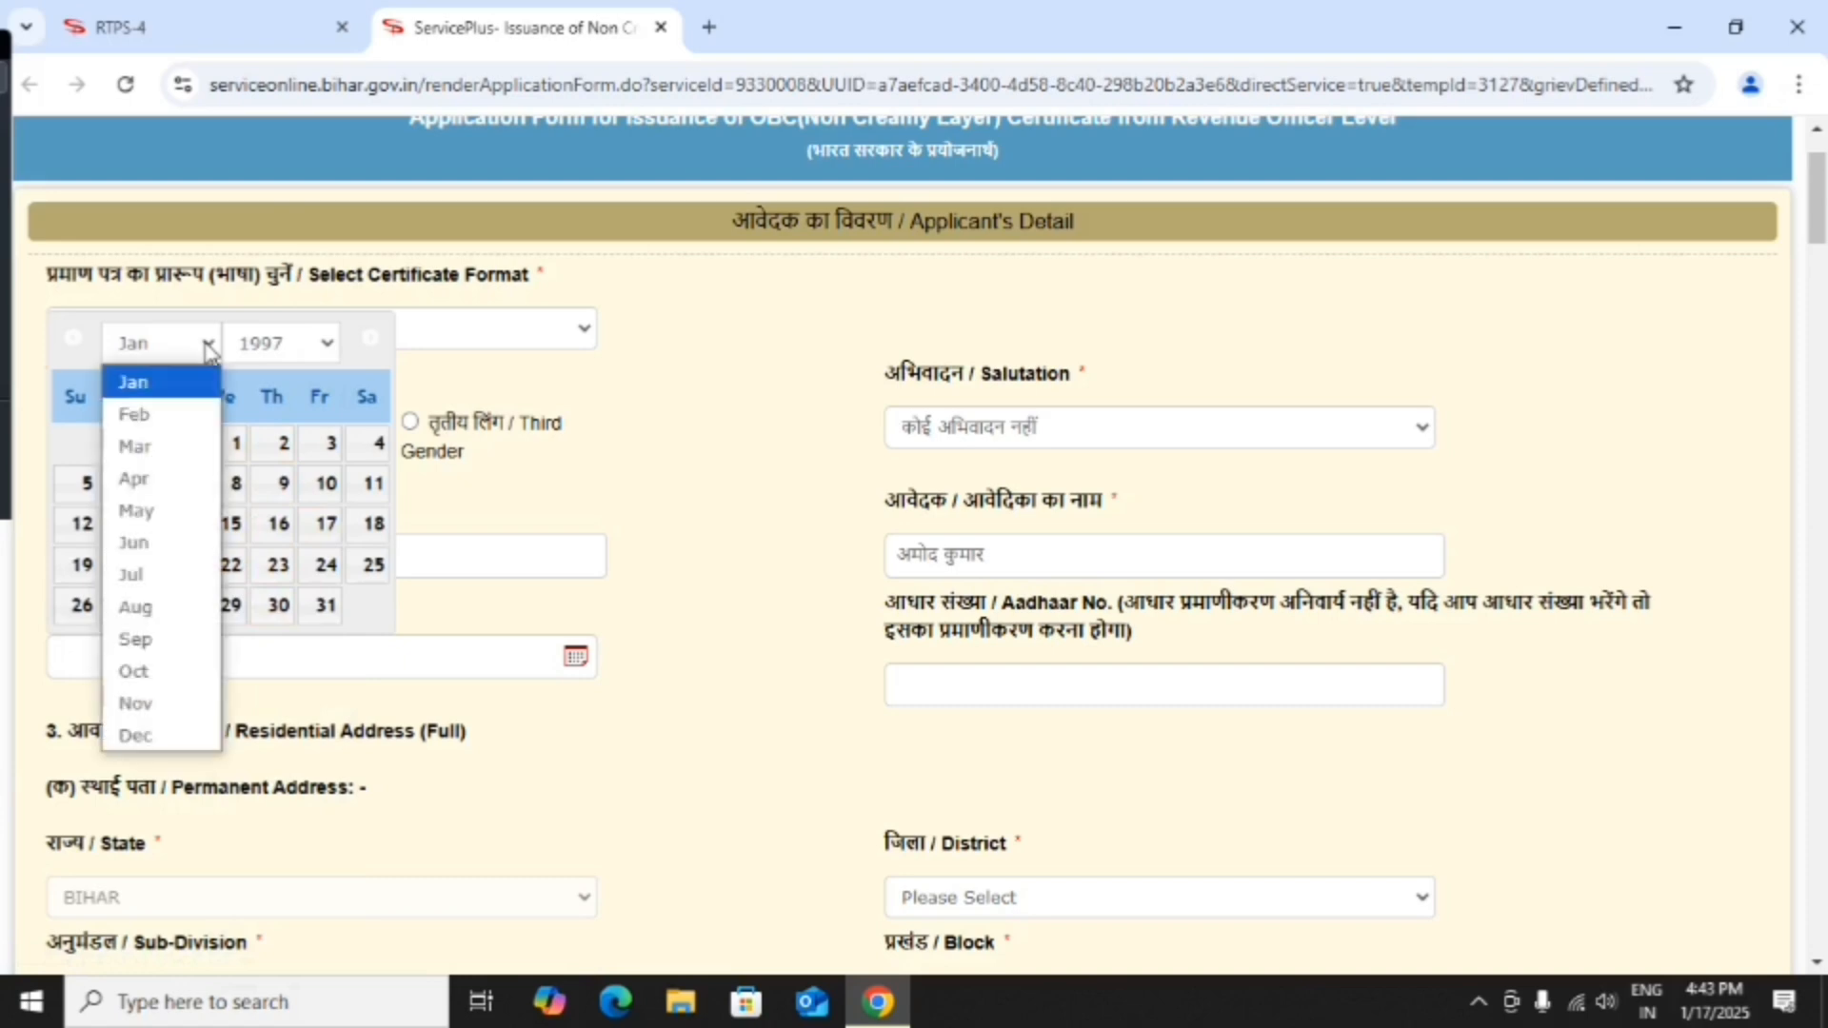
click(170, 487)
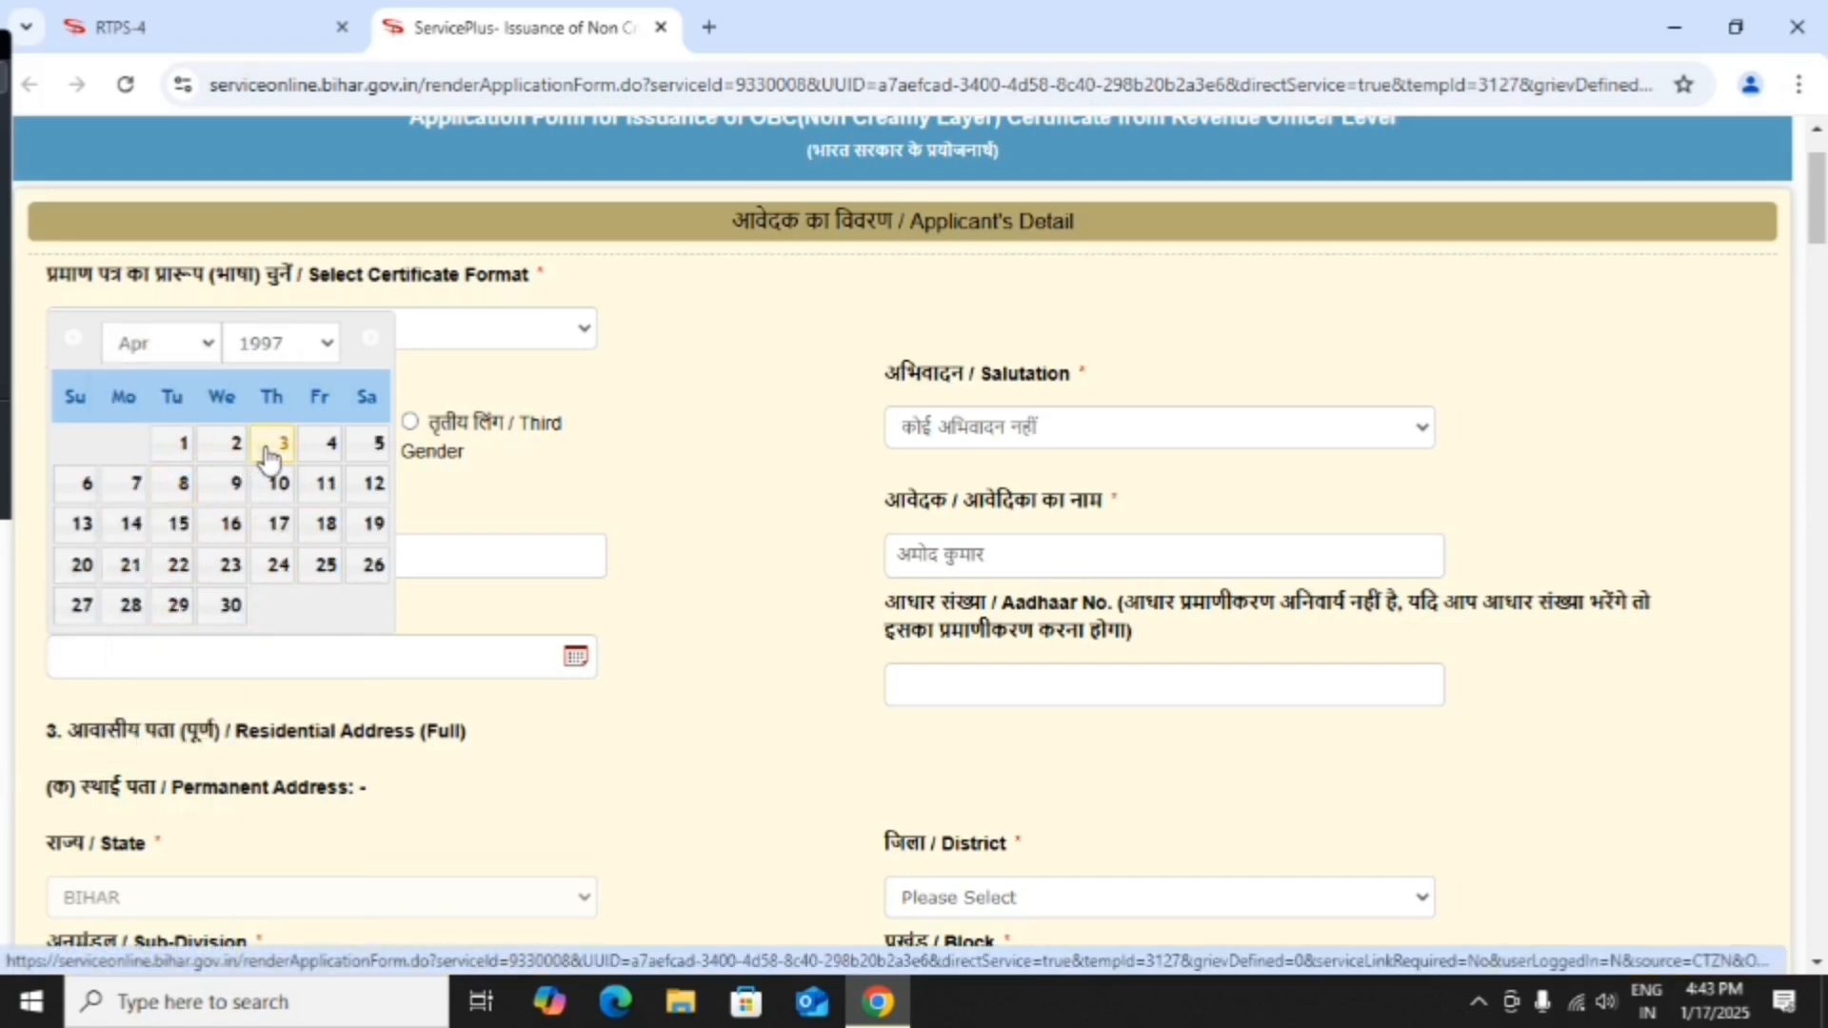
click(270, 445)
scroll(436, 504, down, 3)
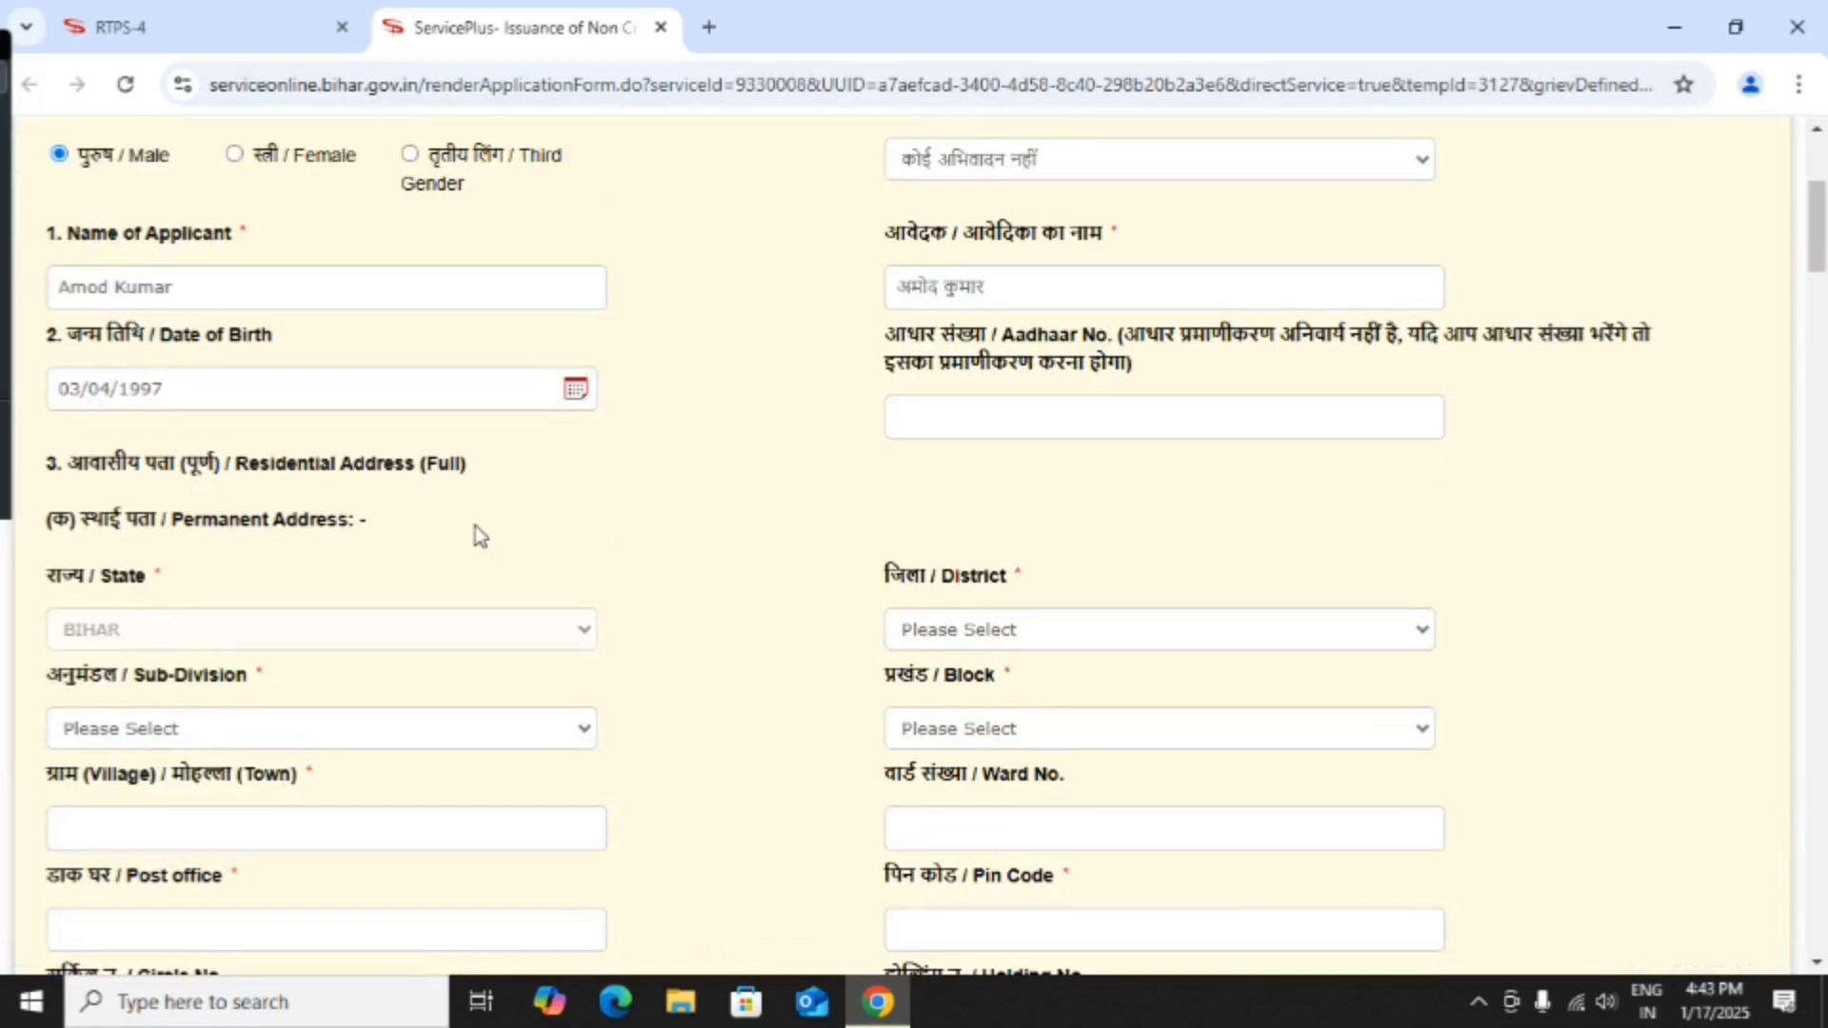
Choose the applicant's district, sub-division and block from the permanent address dropdowns.
scroll(320, 530, down, 1)
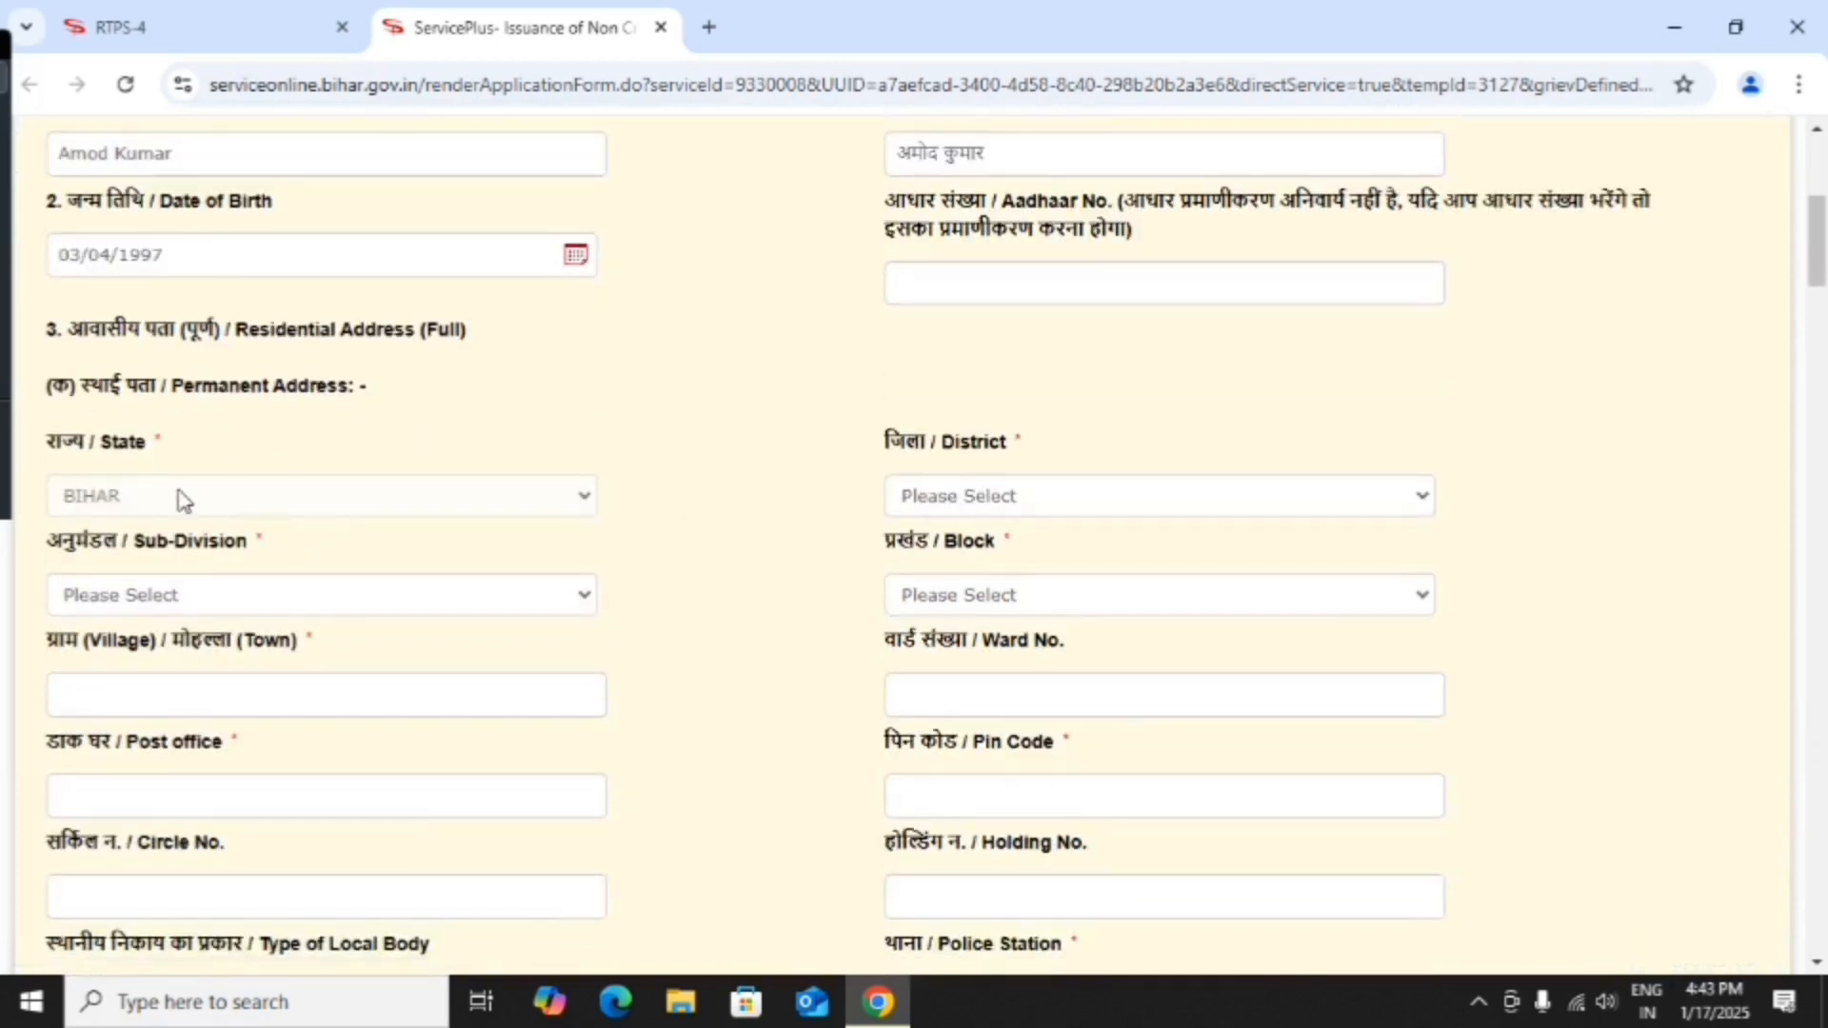
click(1012, 497)
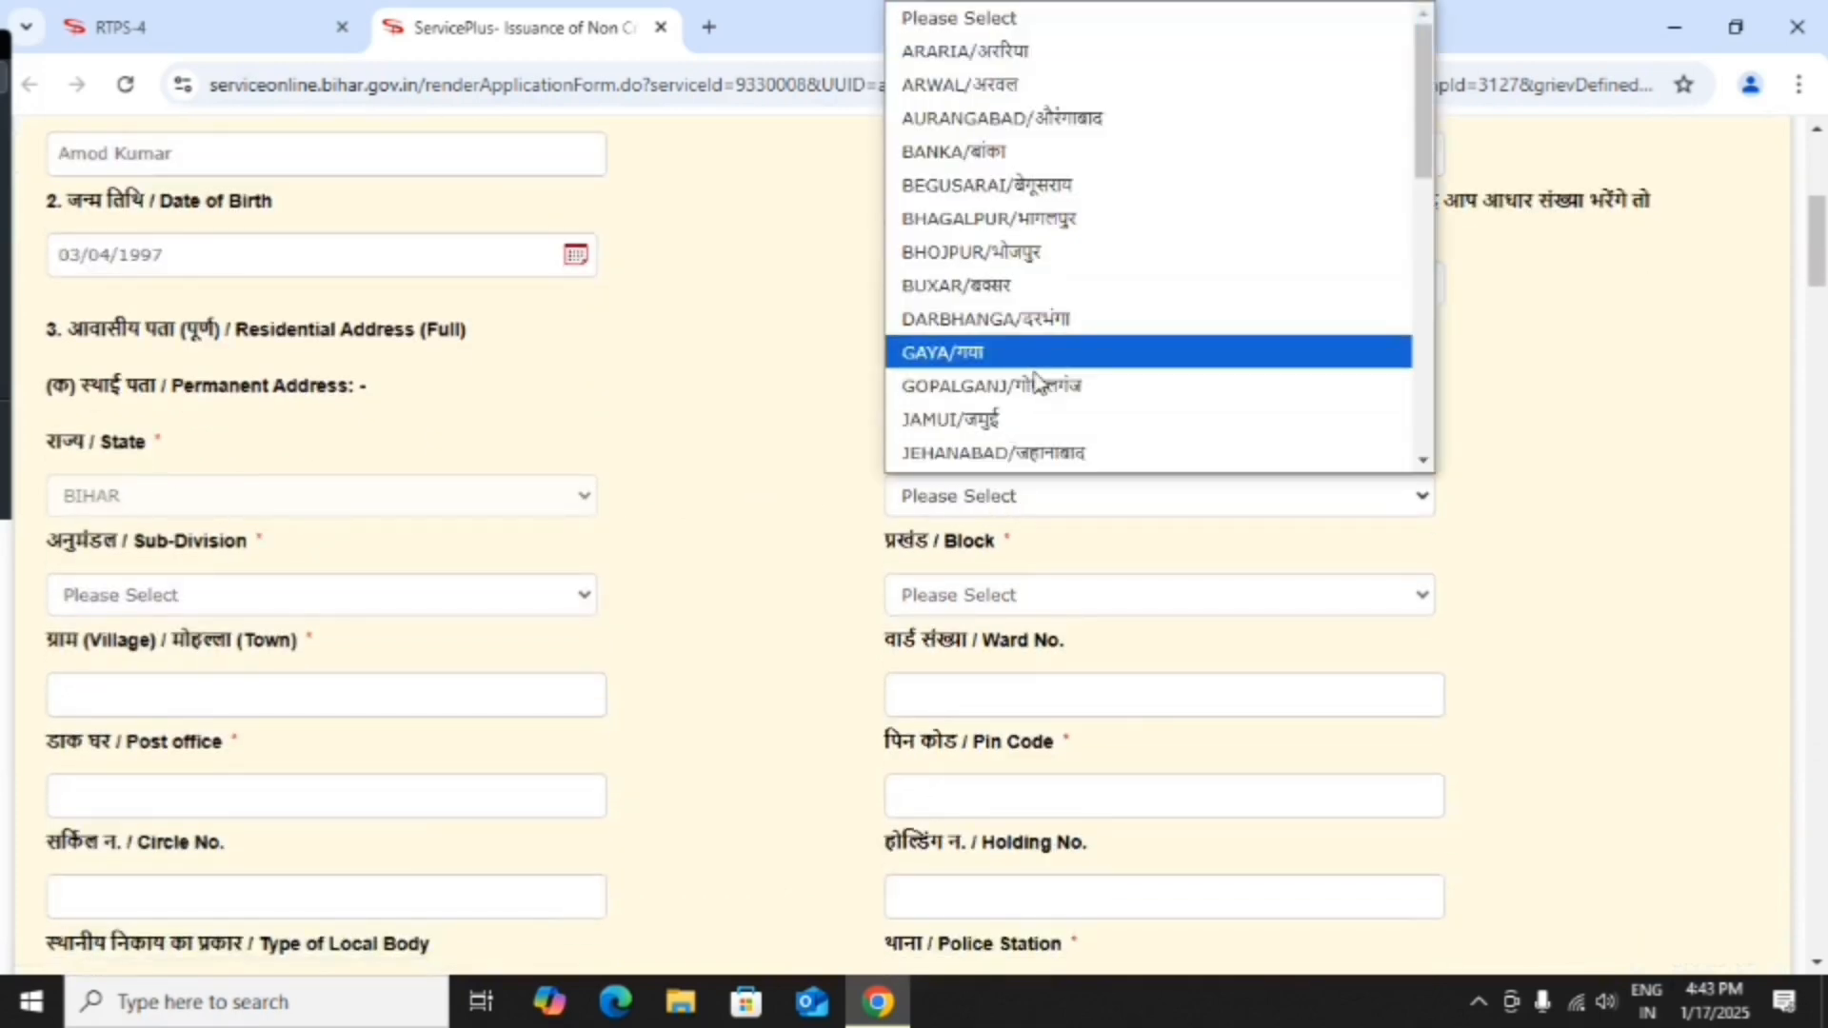
scroll(1013, 327, down, 5)
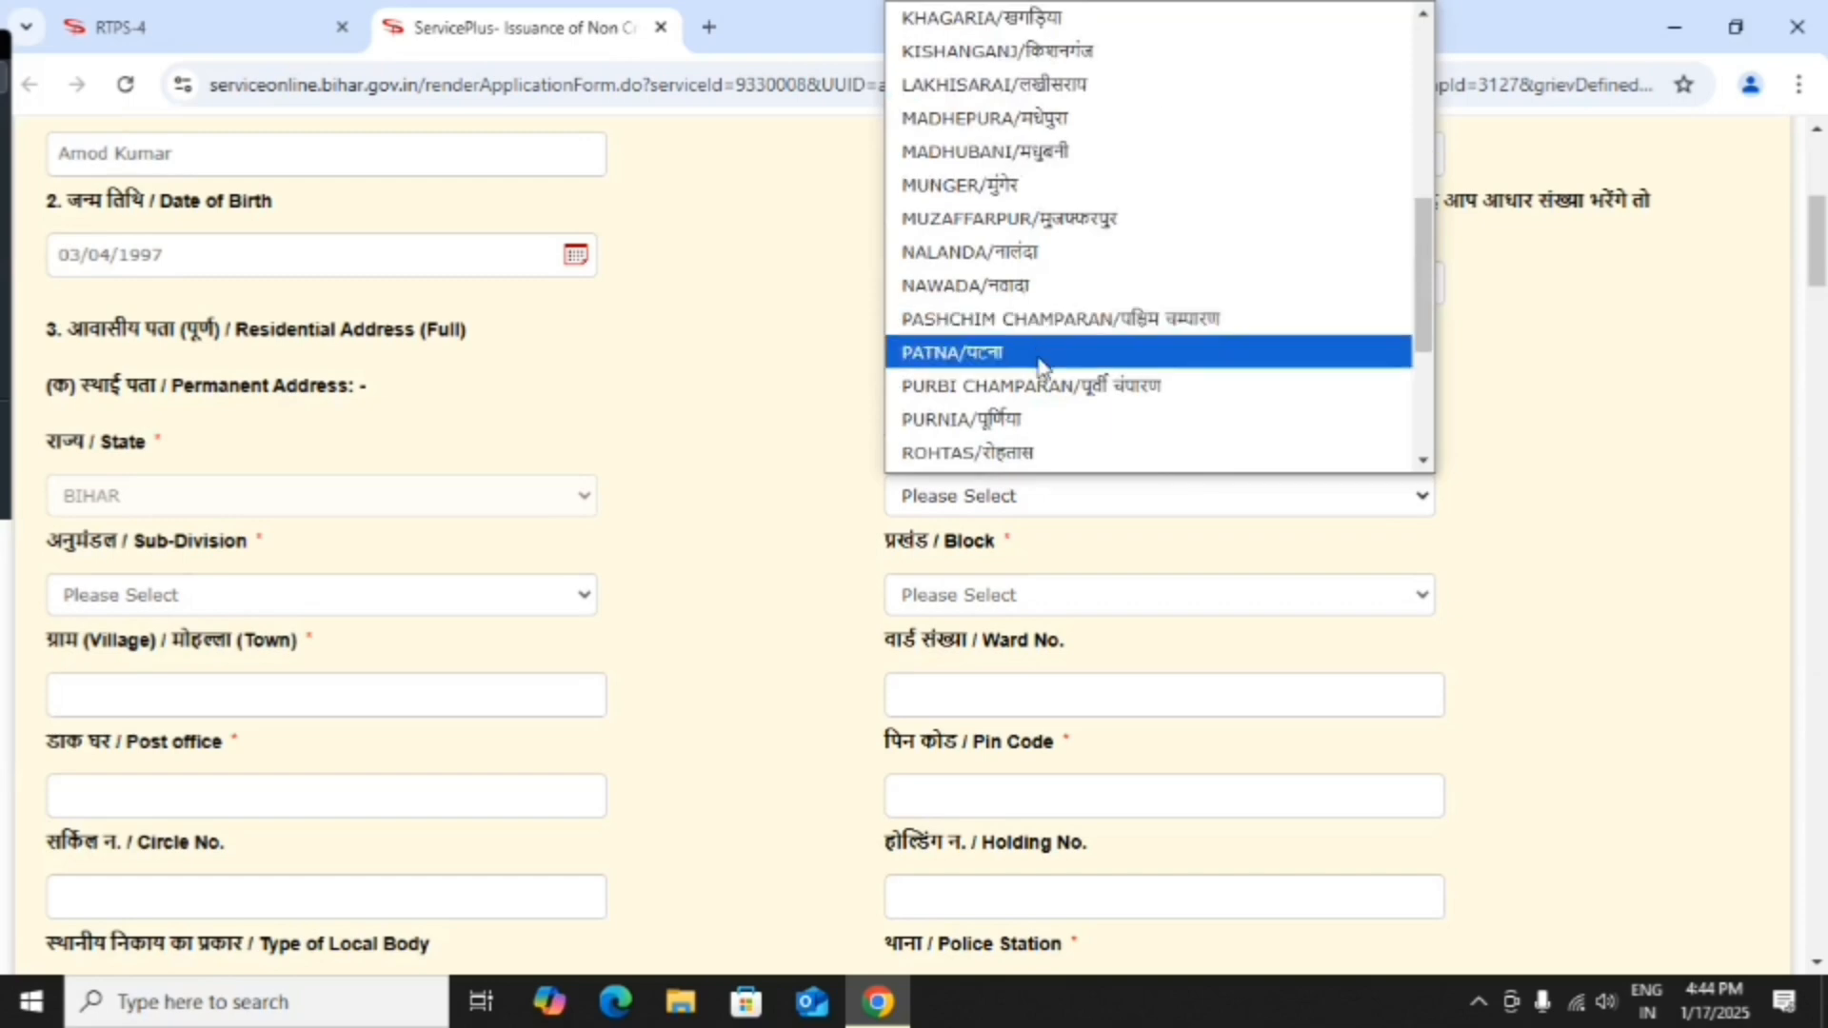
click(1045, 386)
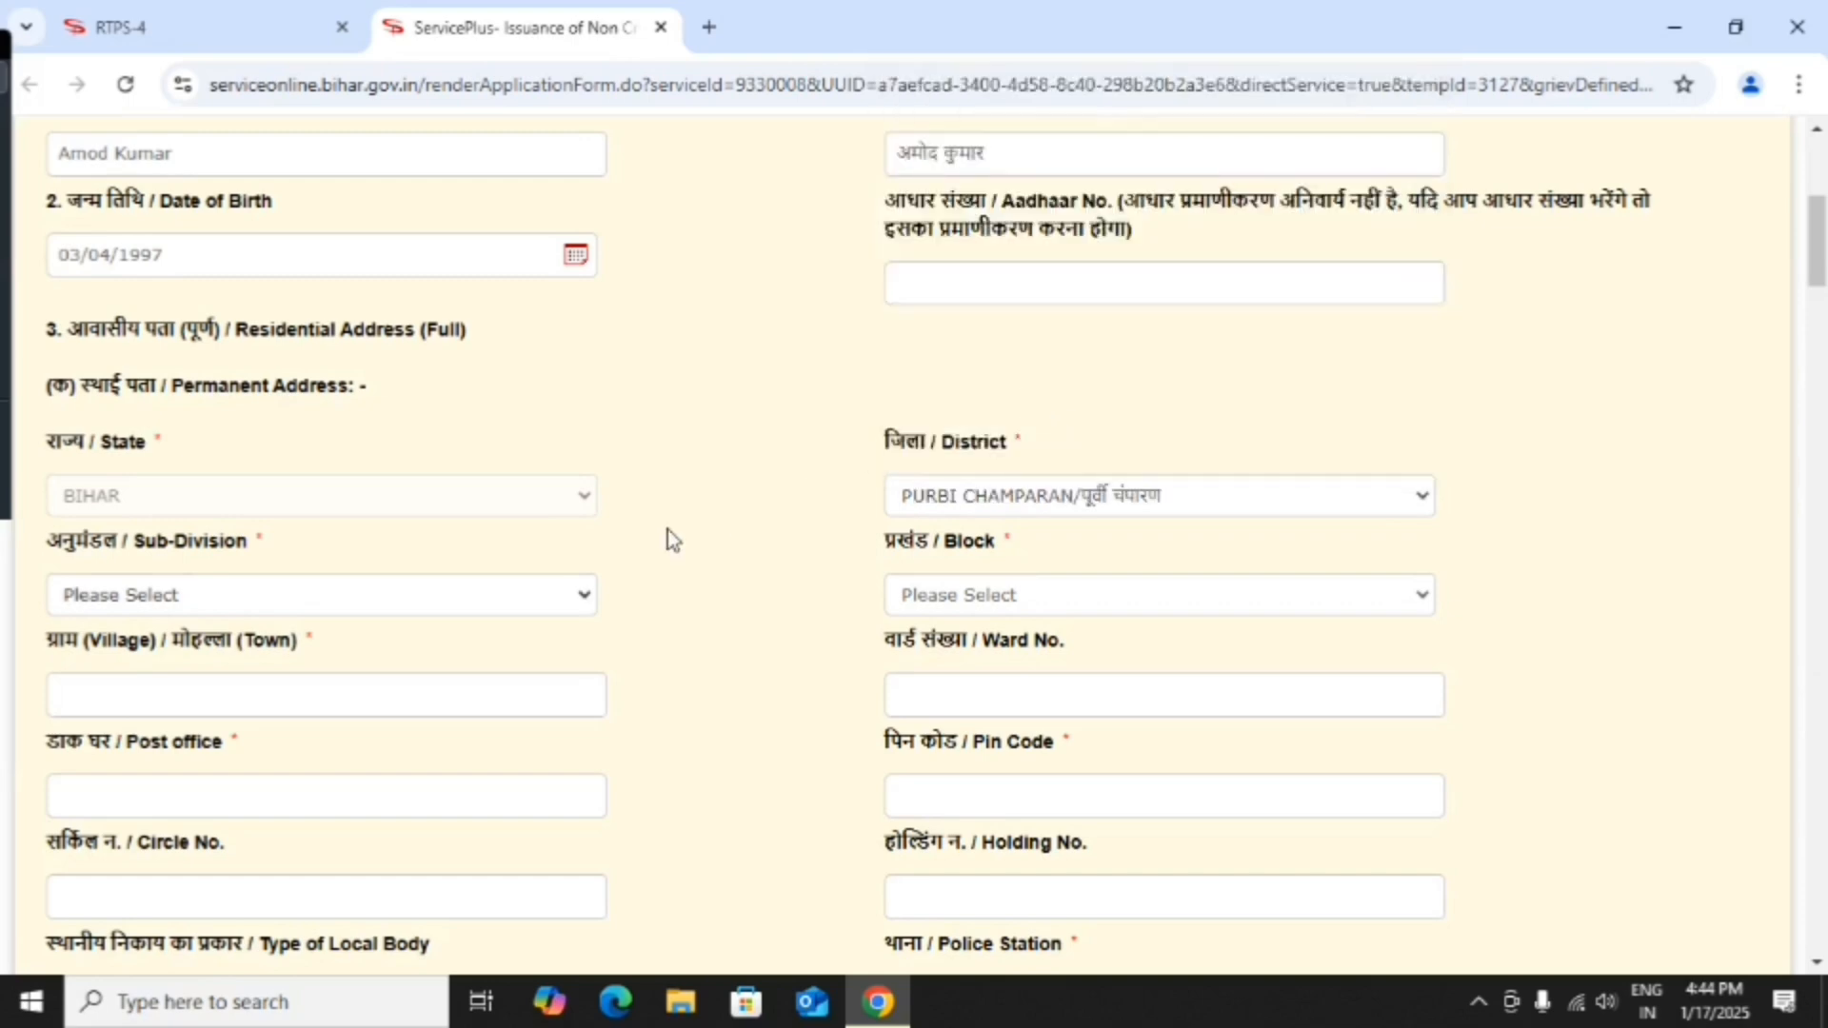
scroll(666, 533, down, 2)
click(317, 461)
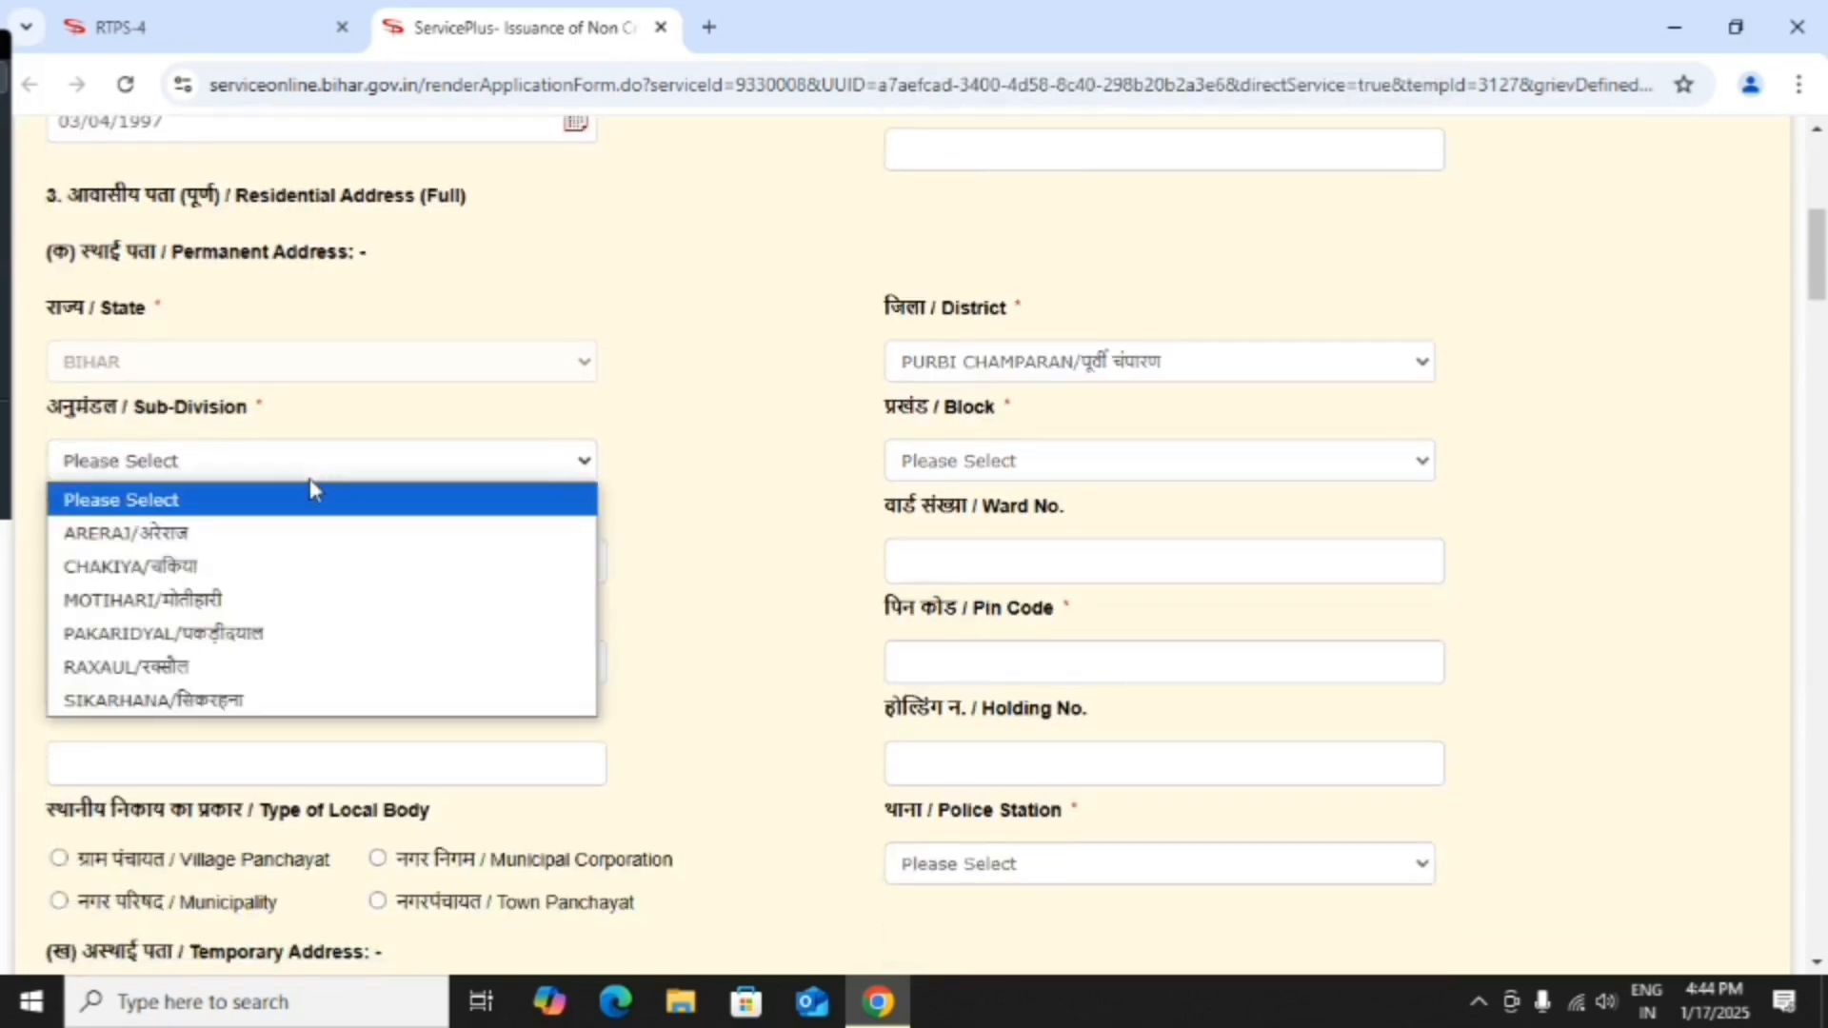
click(298, 704)
click(1068, 471)
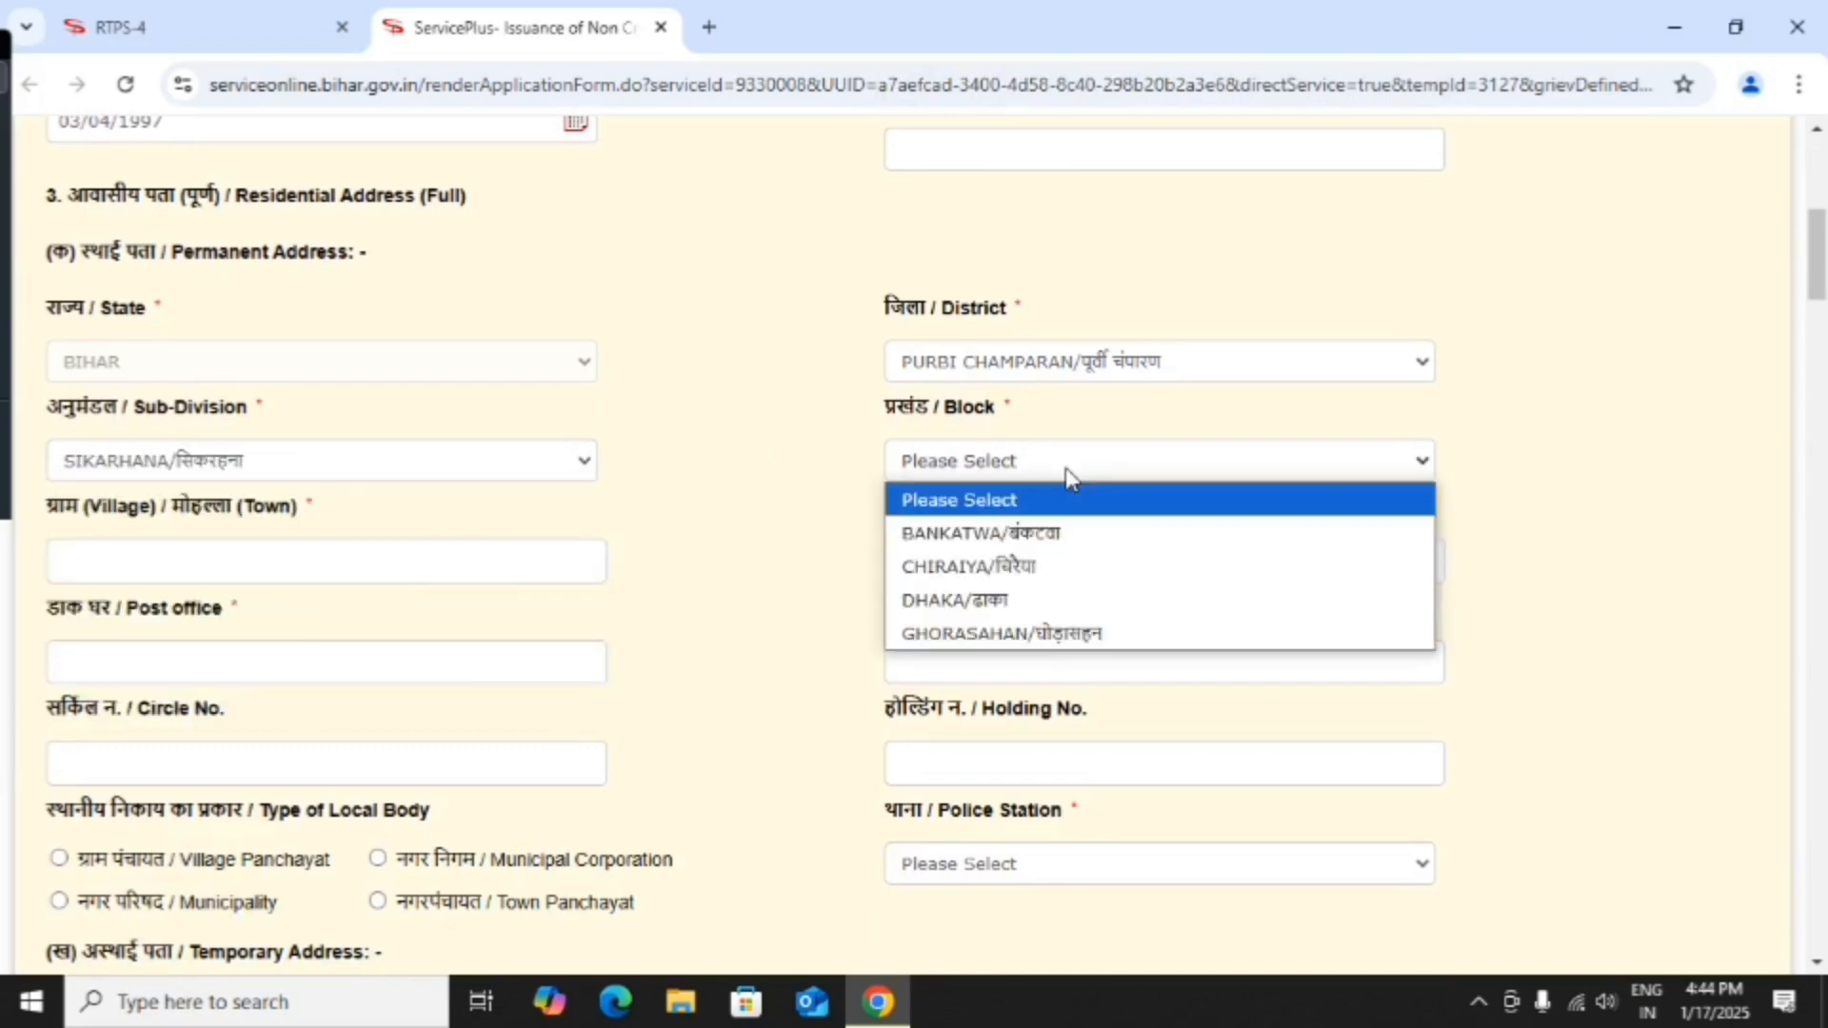
click(990, 533)
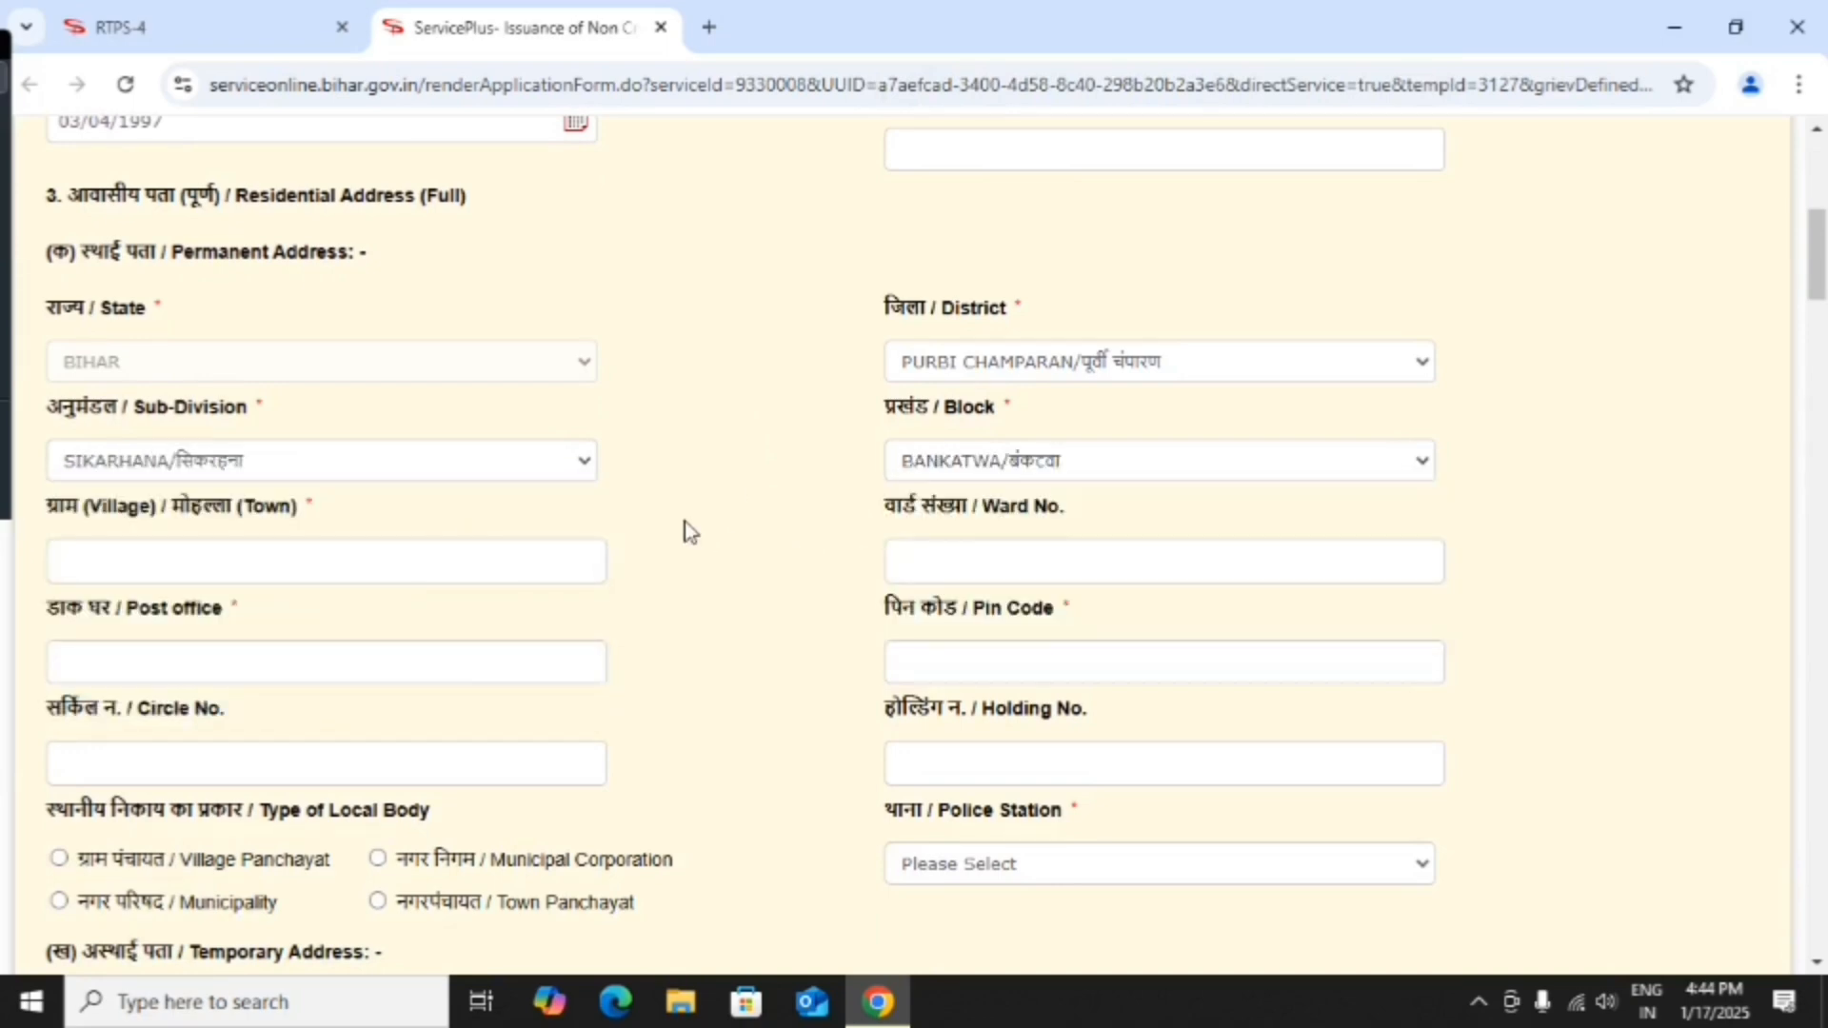
scroll(628, 524, down, 1)
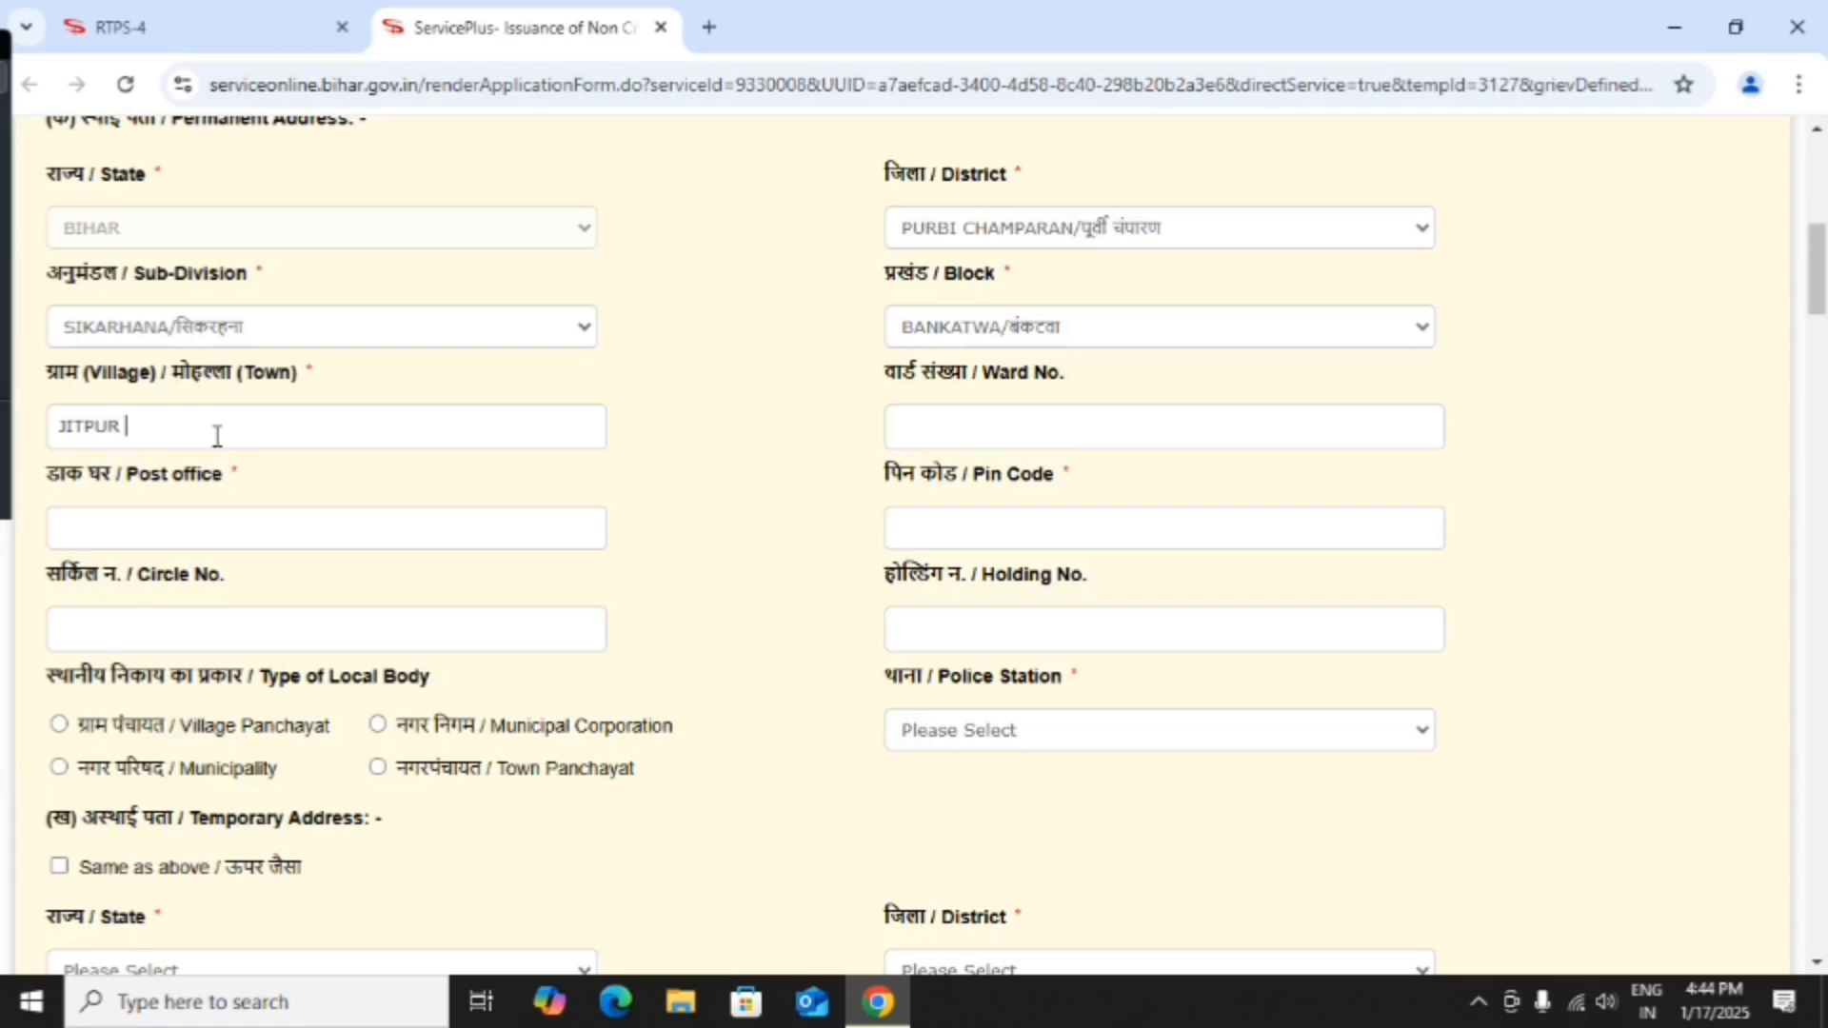
Enter the village, ward 13, post office and PIN code 845302 for the permanent address.
click(952, 424)
scroll(84, 591, down, 2)
click(114, 397)
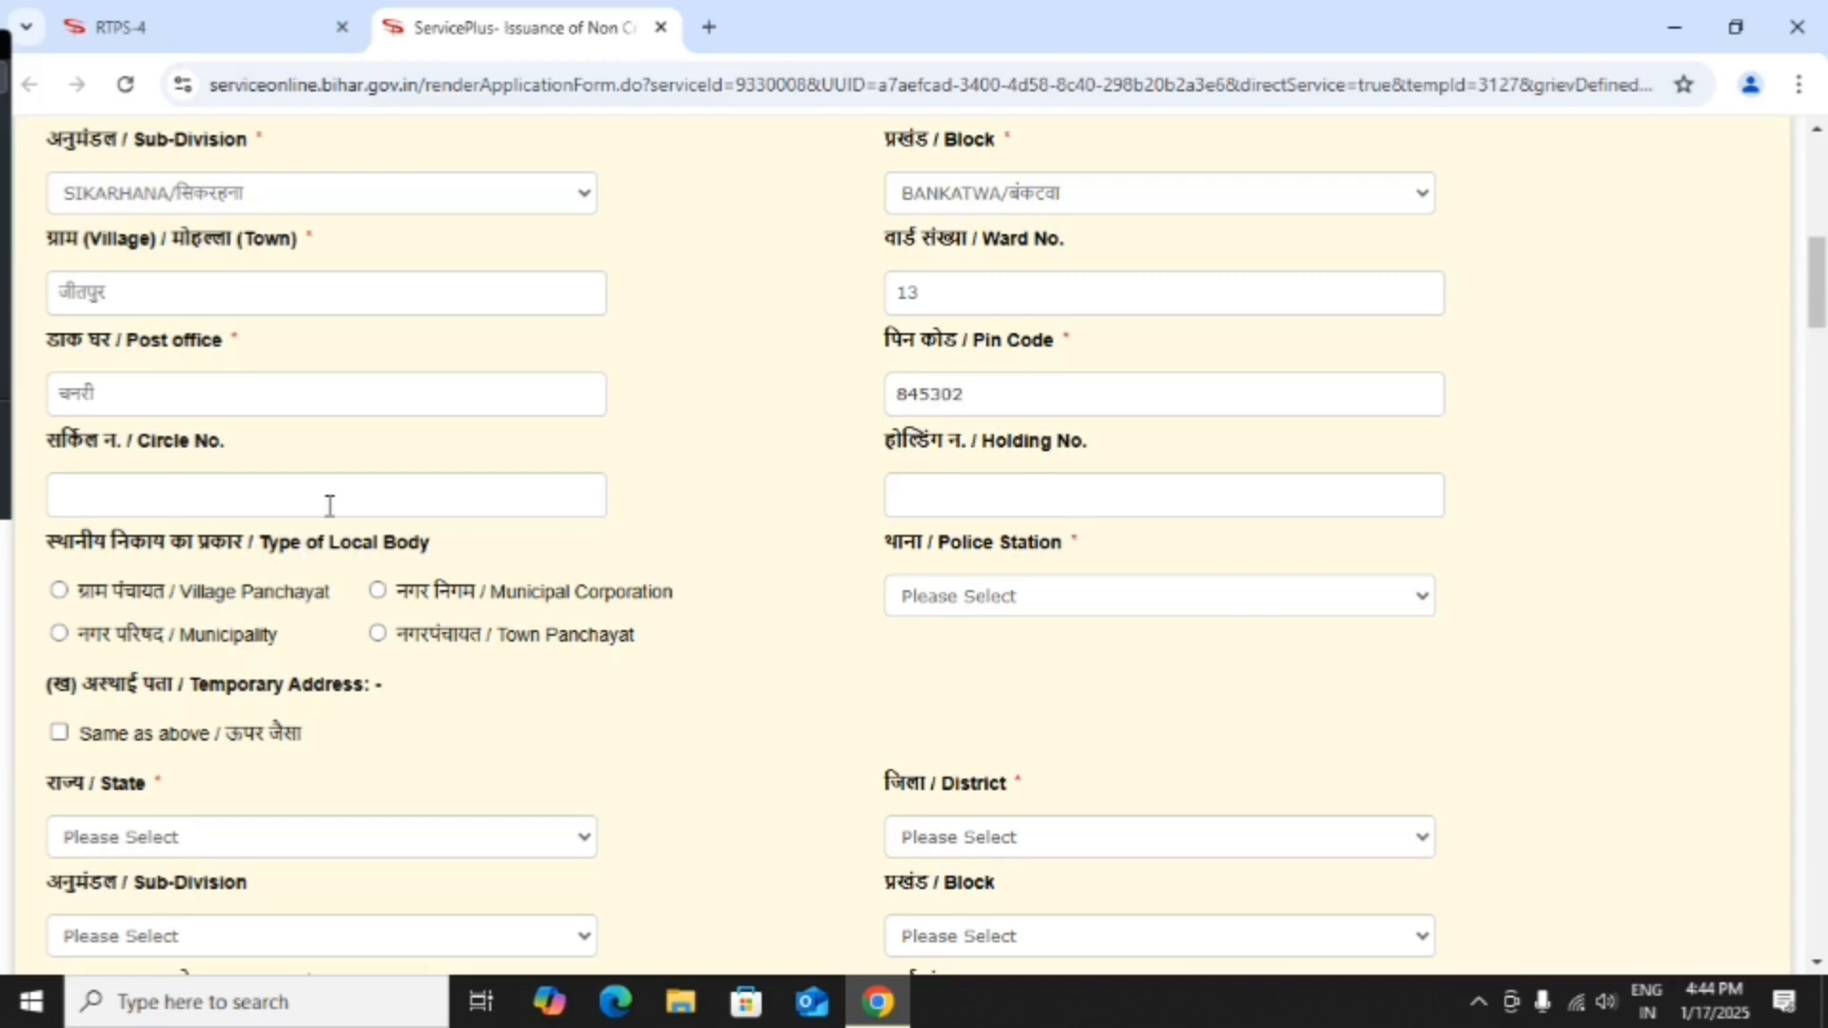
scroll(746, 518, down, 3)
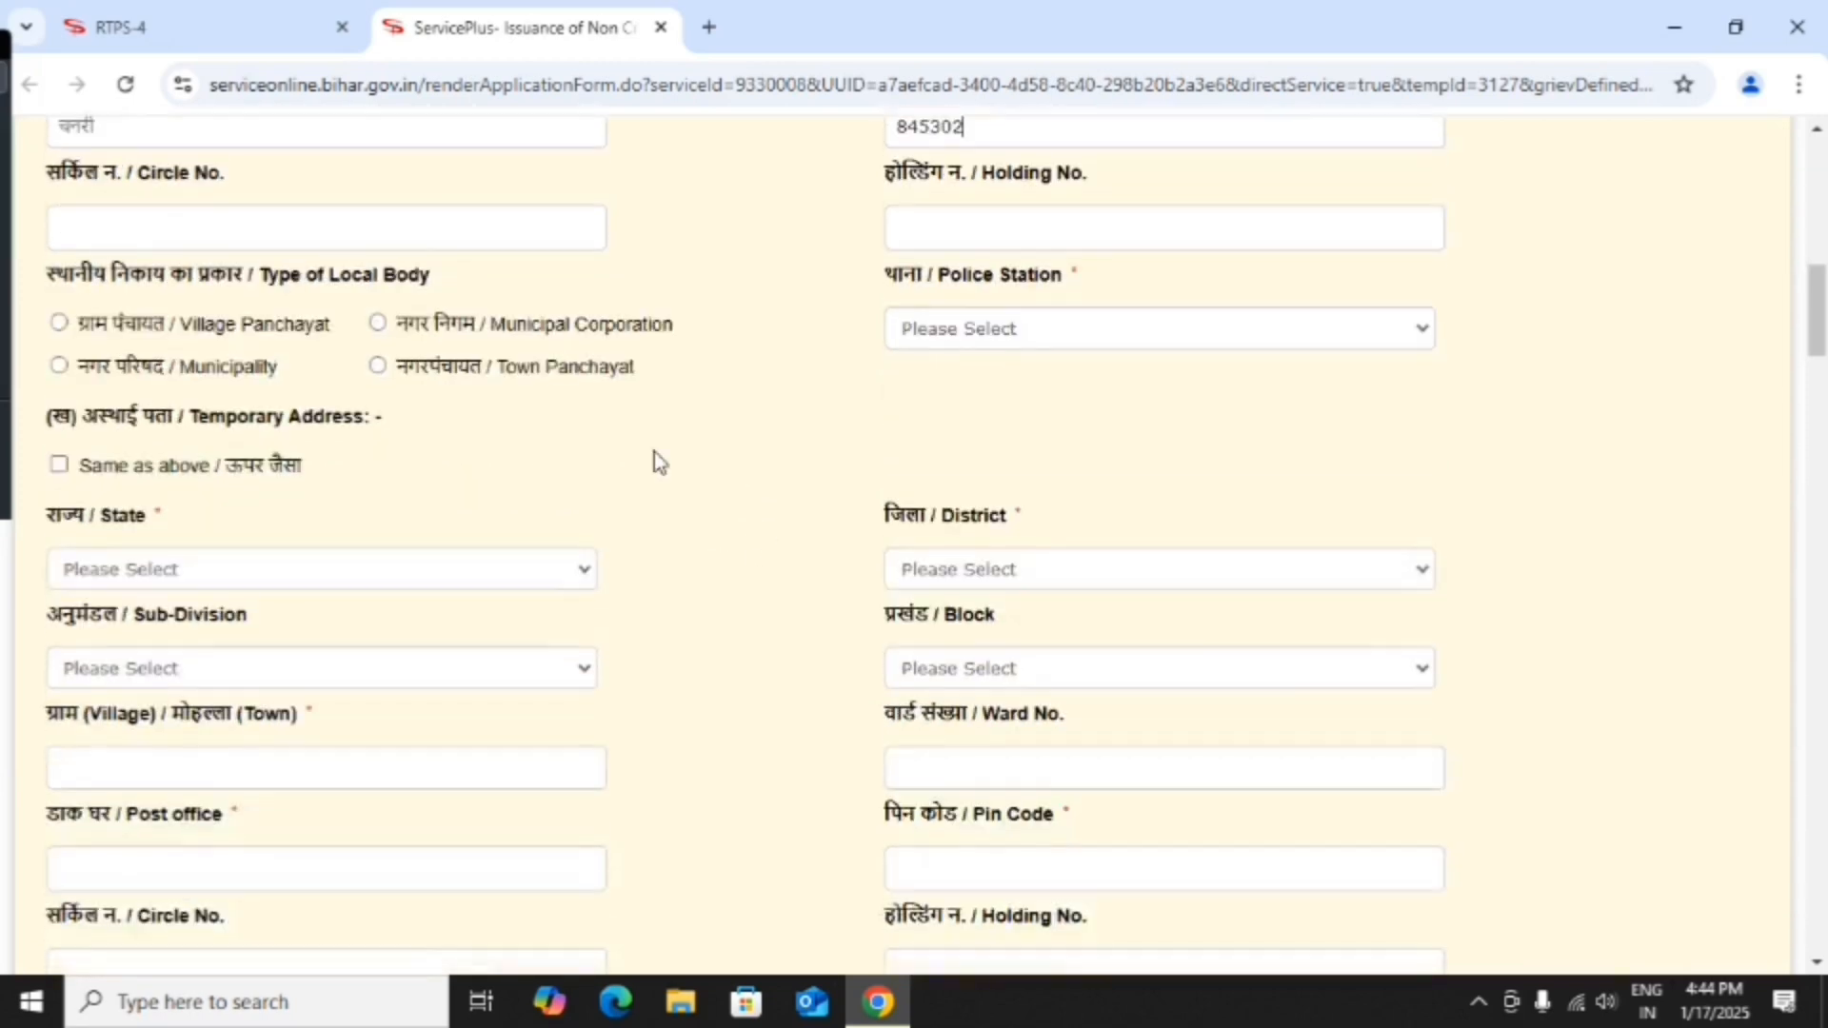
Choose Village Panchayat as local body, Jitna as police station and JITPUR as panchayat.
click(59, 323)
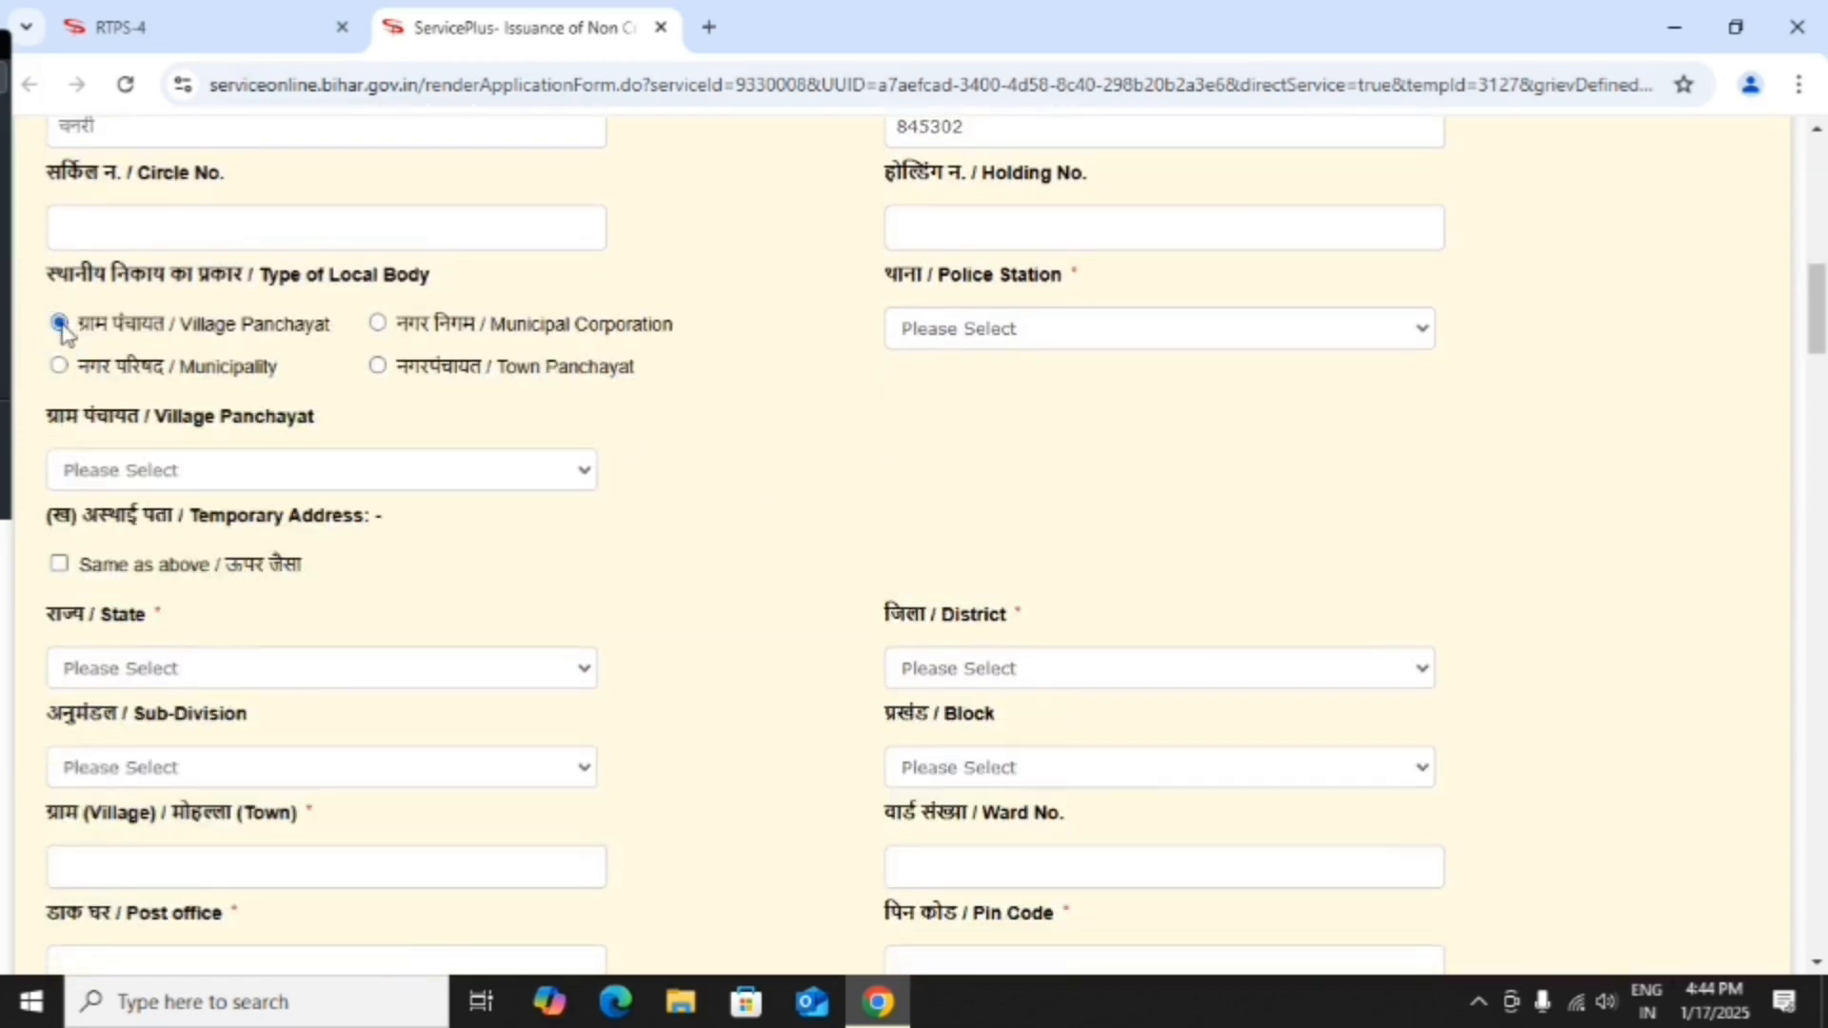
click(1015, 333)
scroll(1114, 695, down, 8)
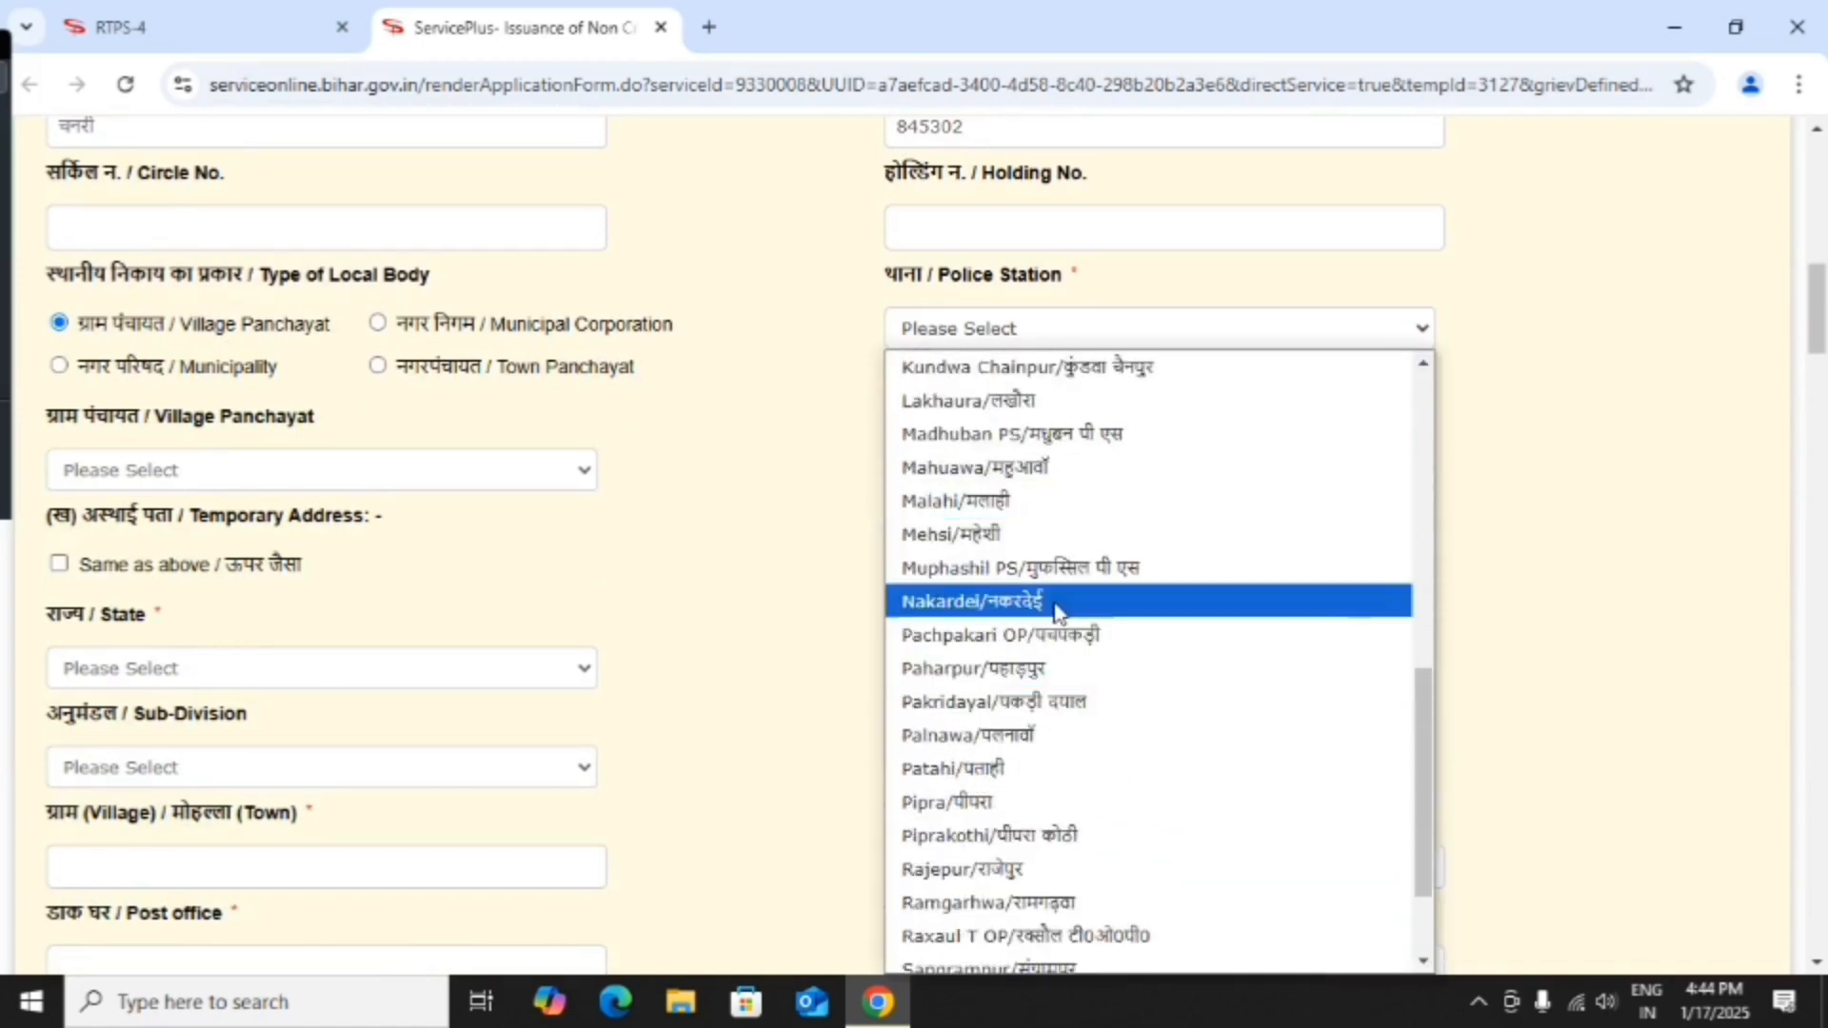
scroll(1071, 614, down, 3)
scroll(1074, 643, up, 11)
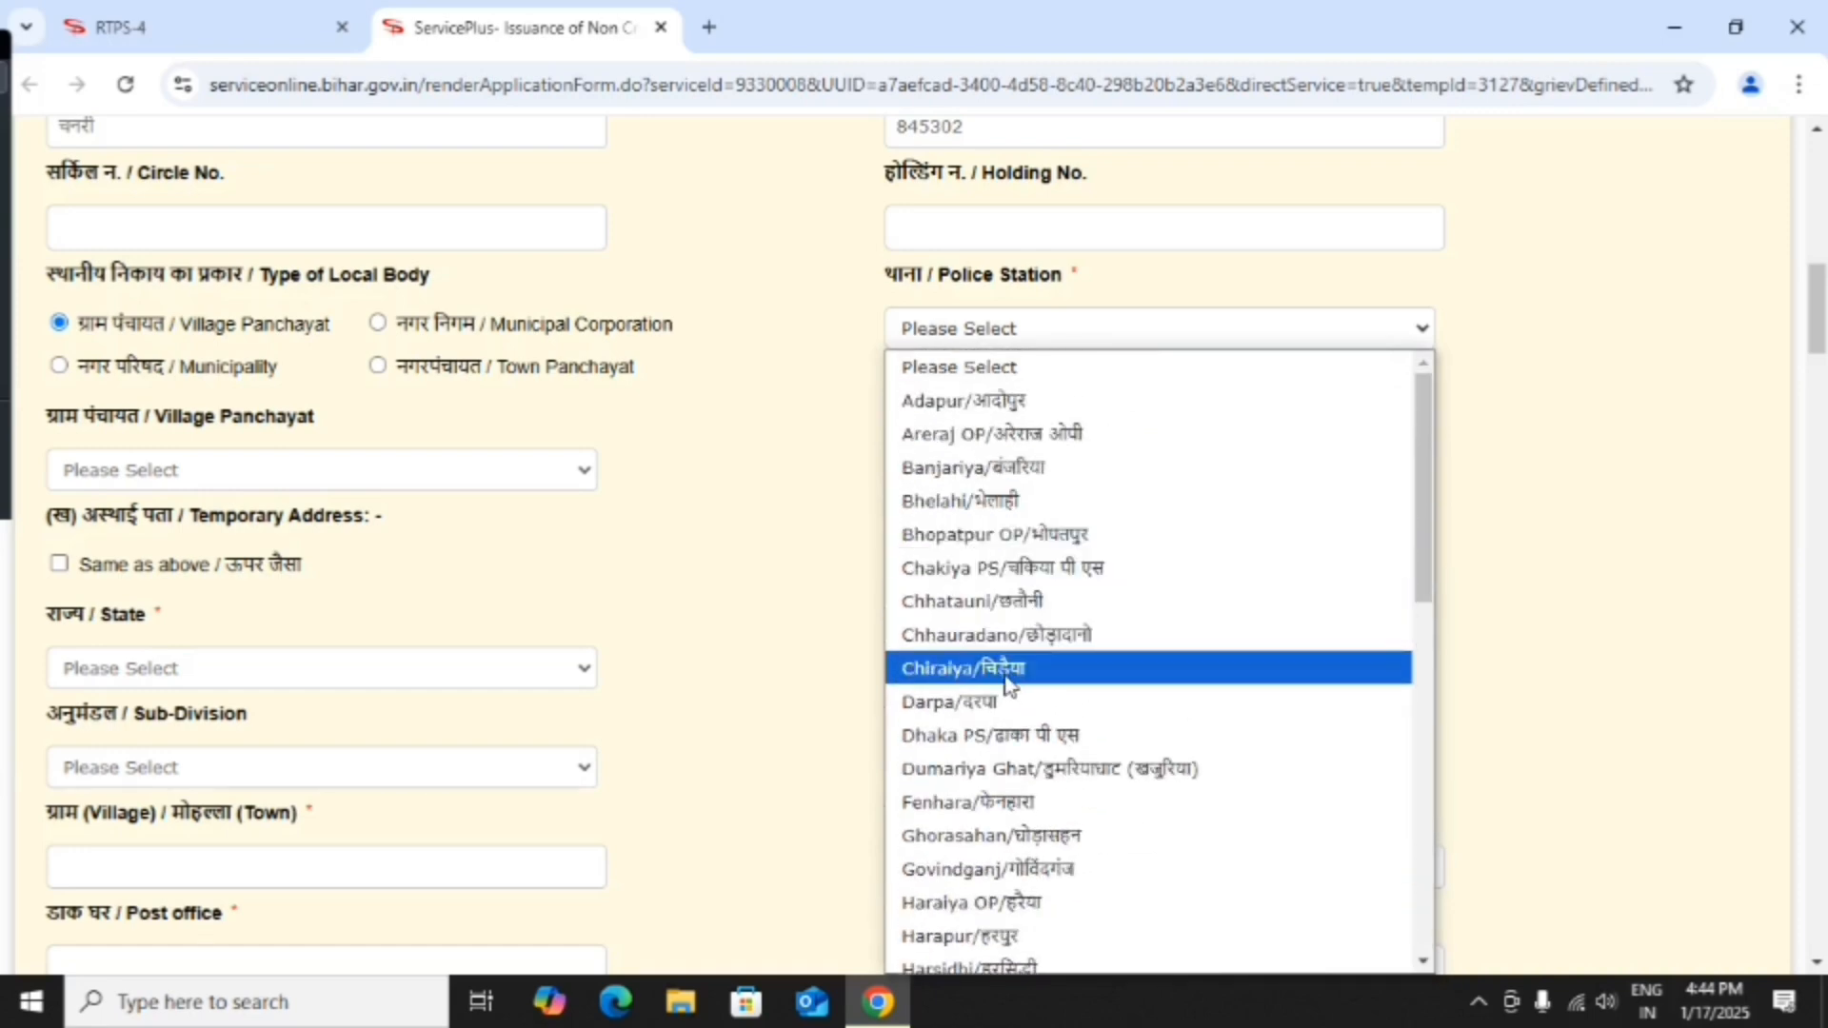
scroll(1009, 678, down, 3)
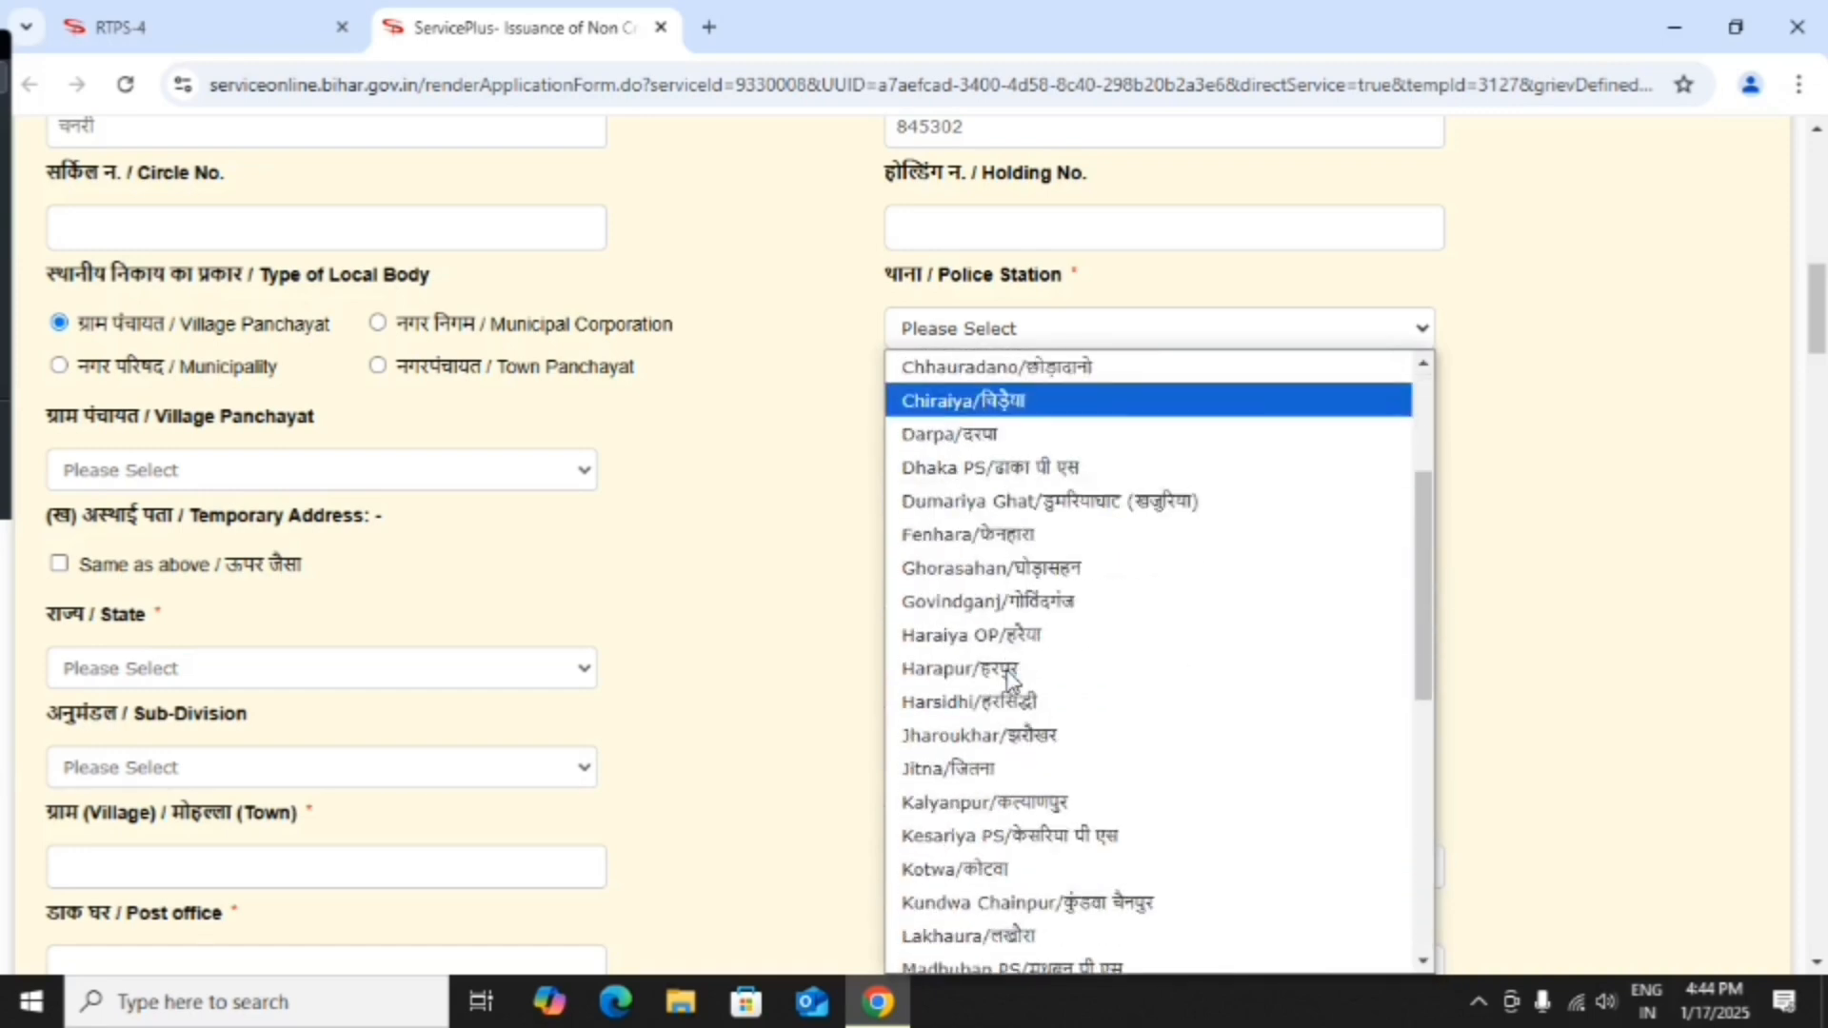
click(979, 767)
click(204, 472)
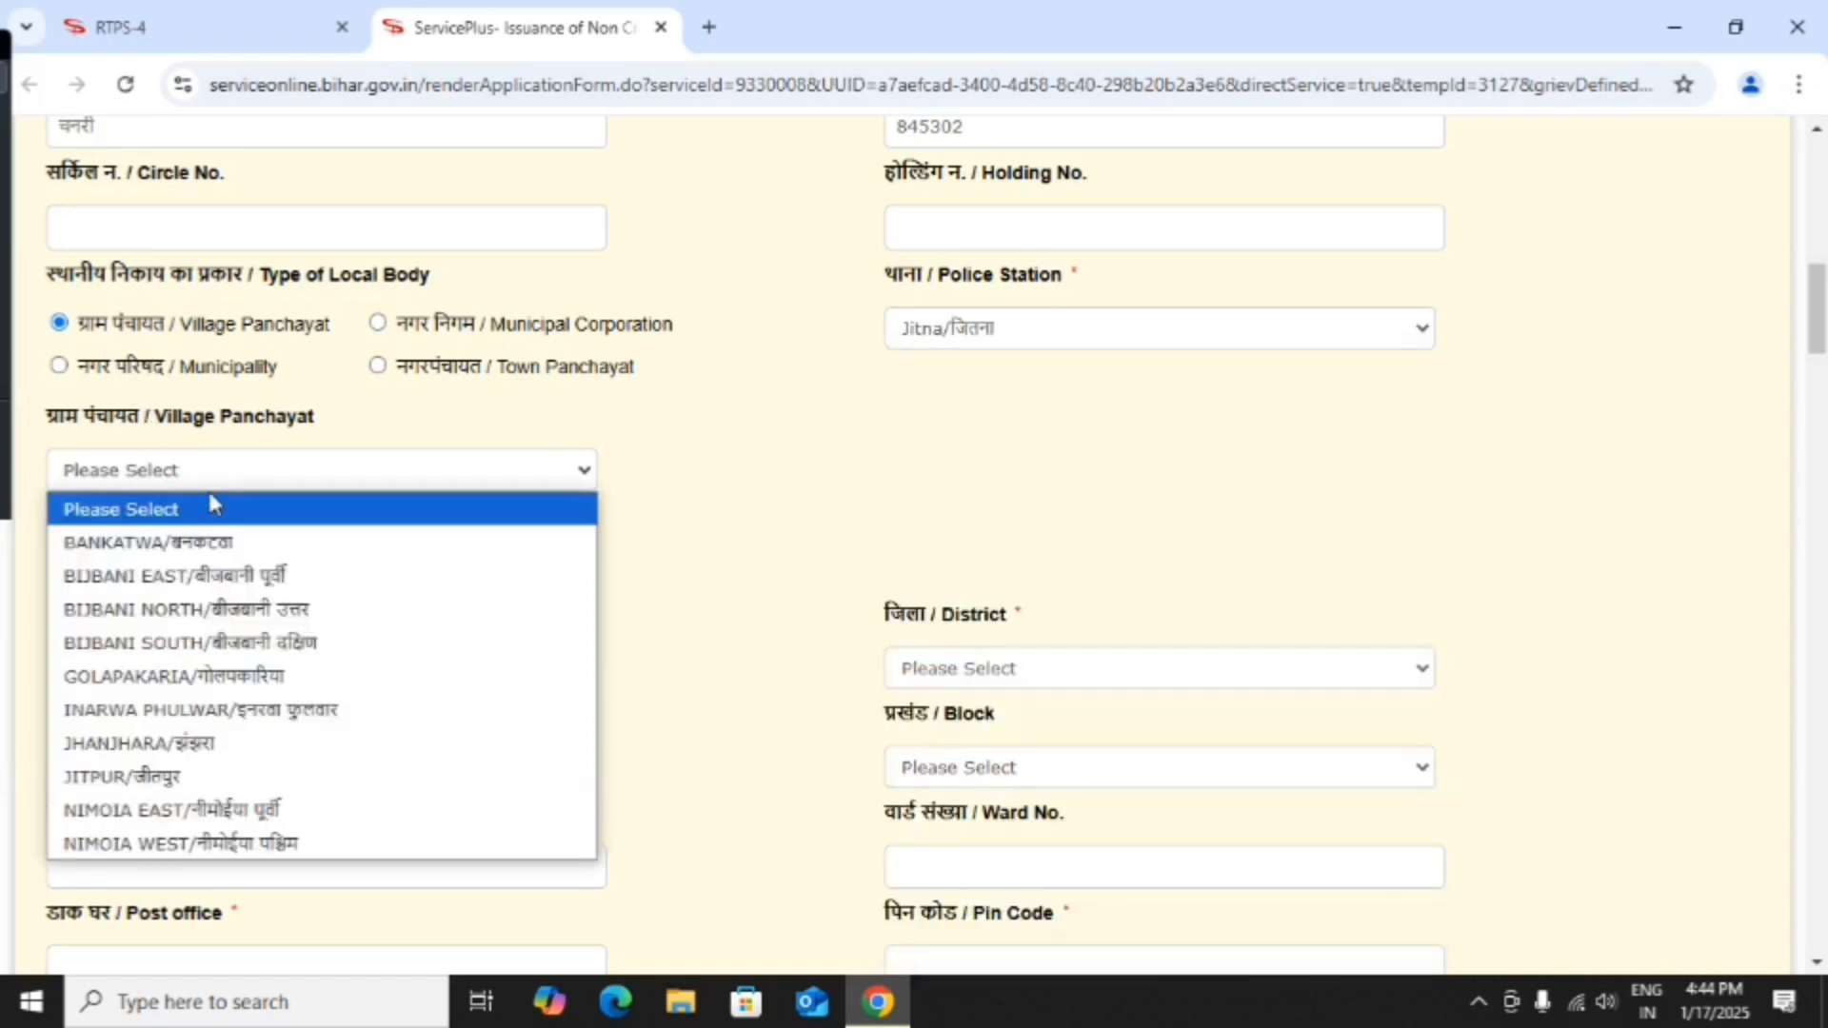
click(236, 776)
scroll(352, 561, down, 1)
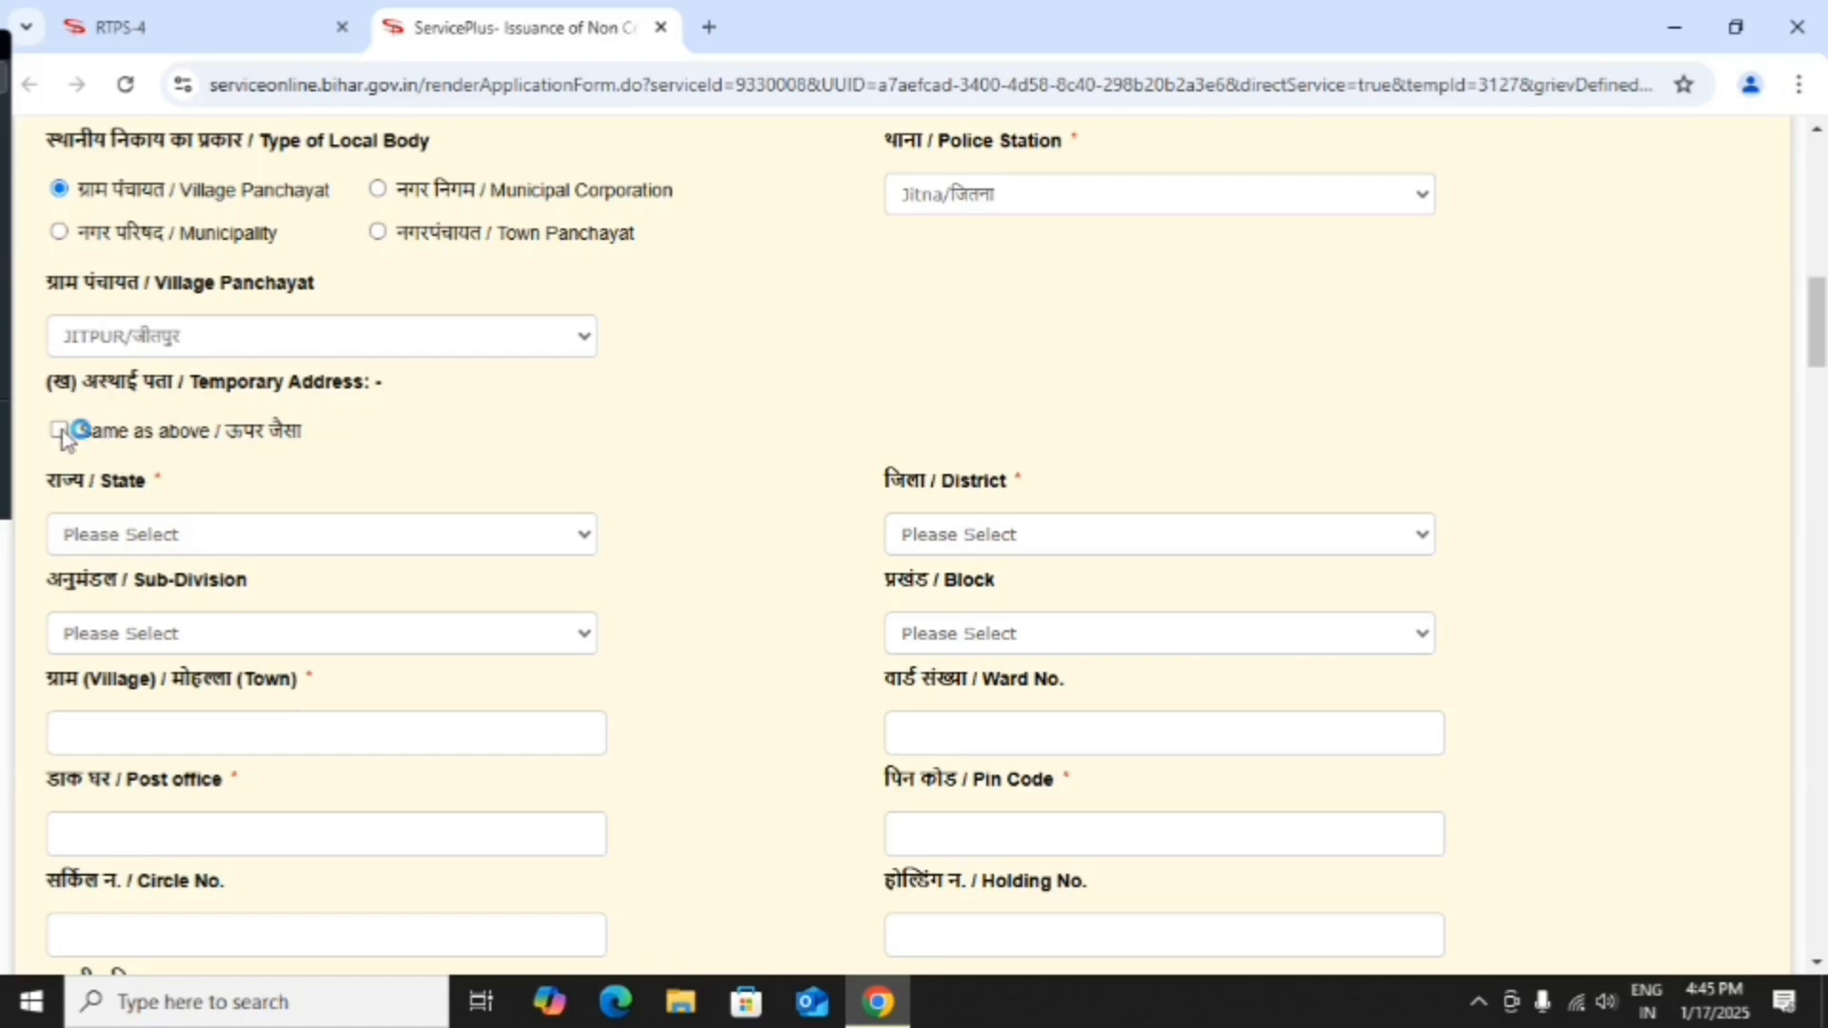
Tick 'Same as above' to copy the permanent address into the temporary address, then fill religion HINDU.
click(133, 448)
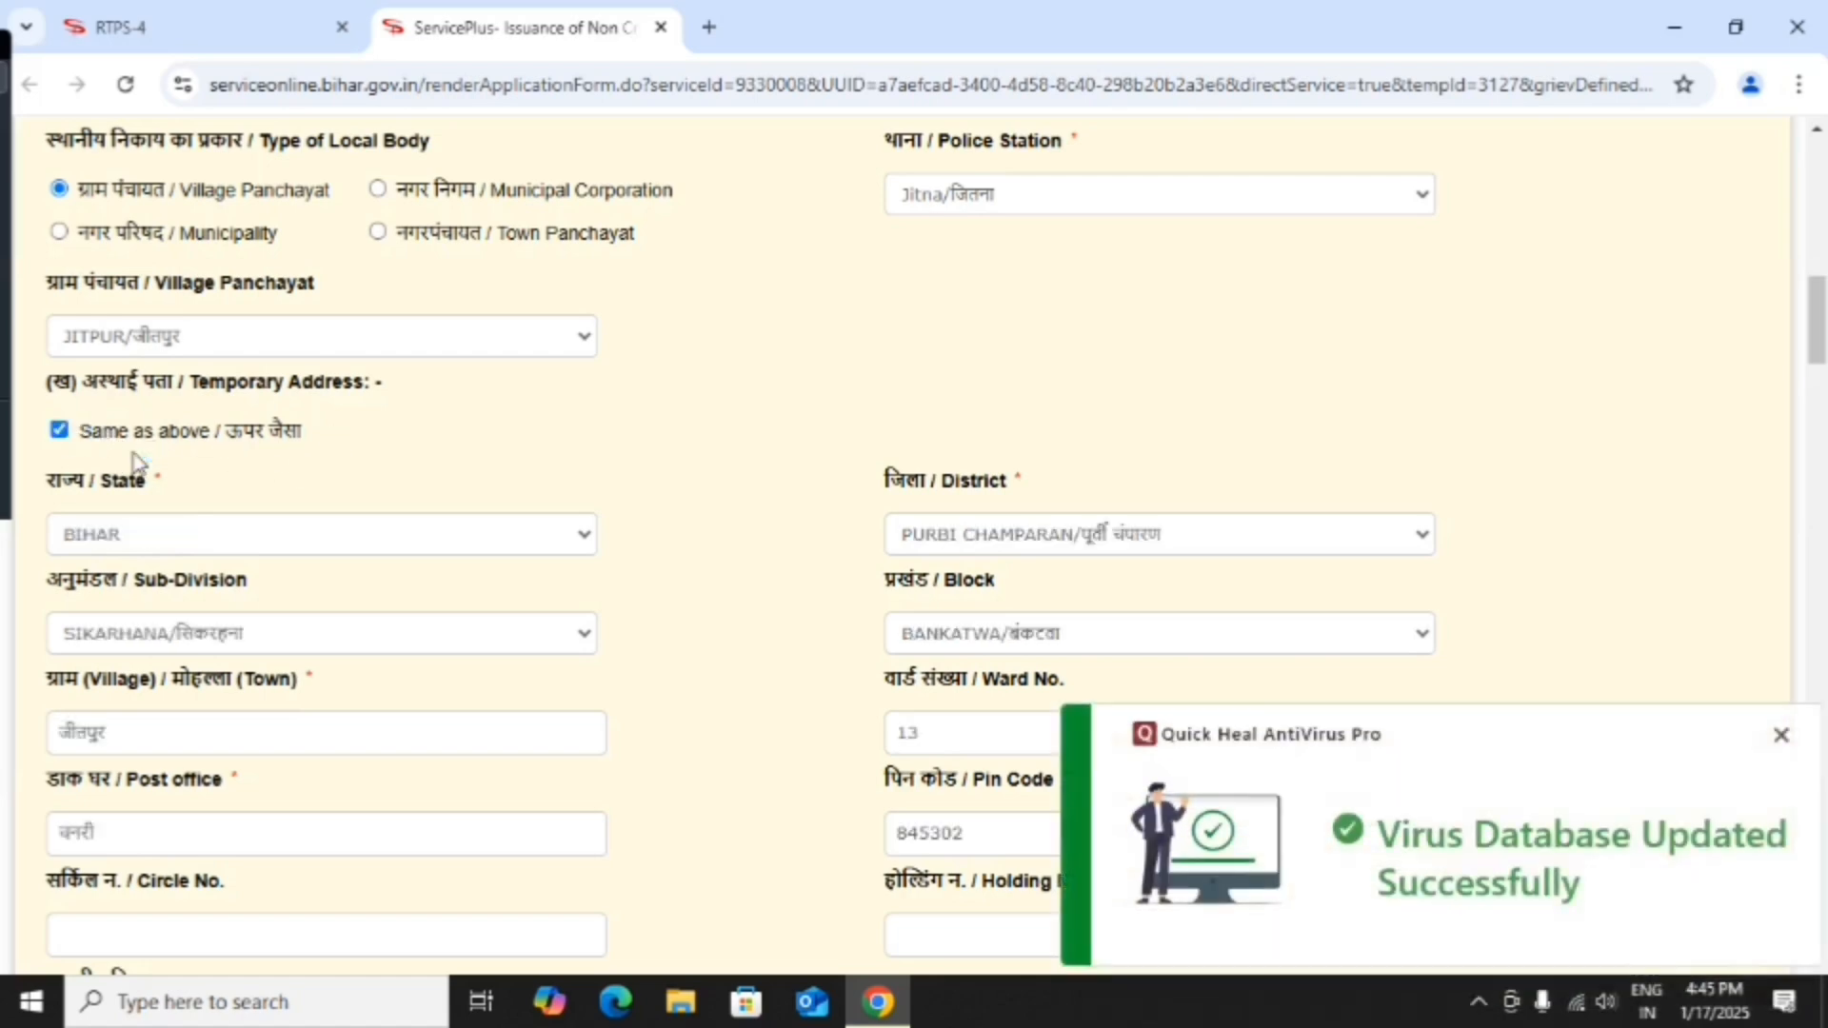
scroll(654, 481, down, 3)
scroll(654, 480, down, 1)
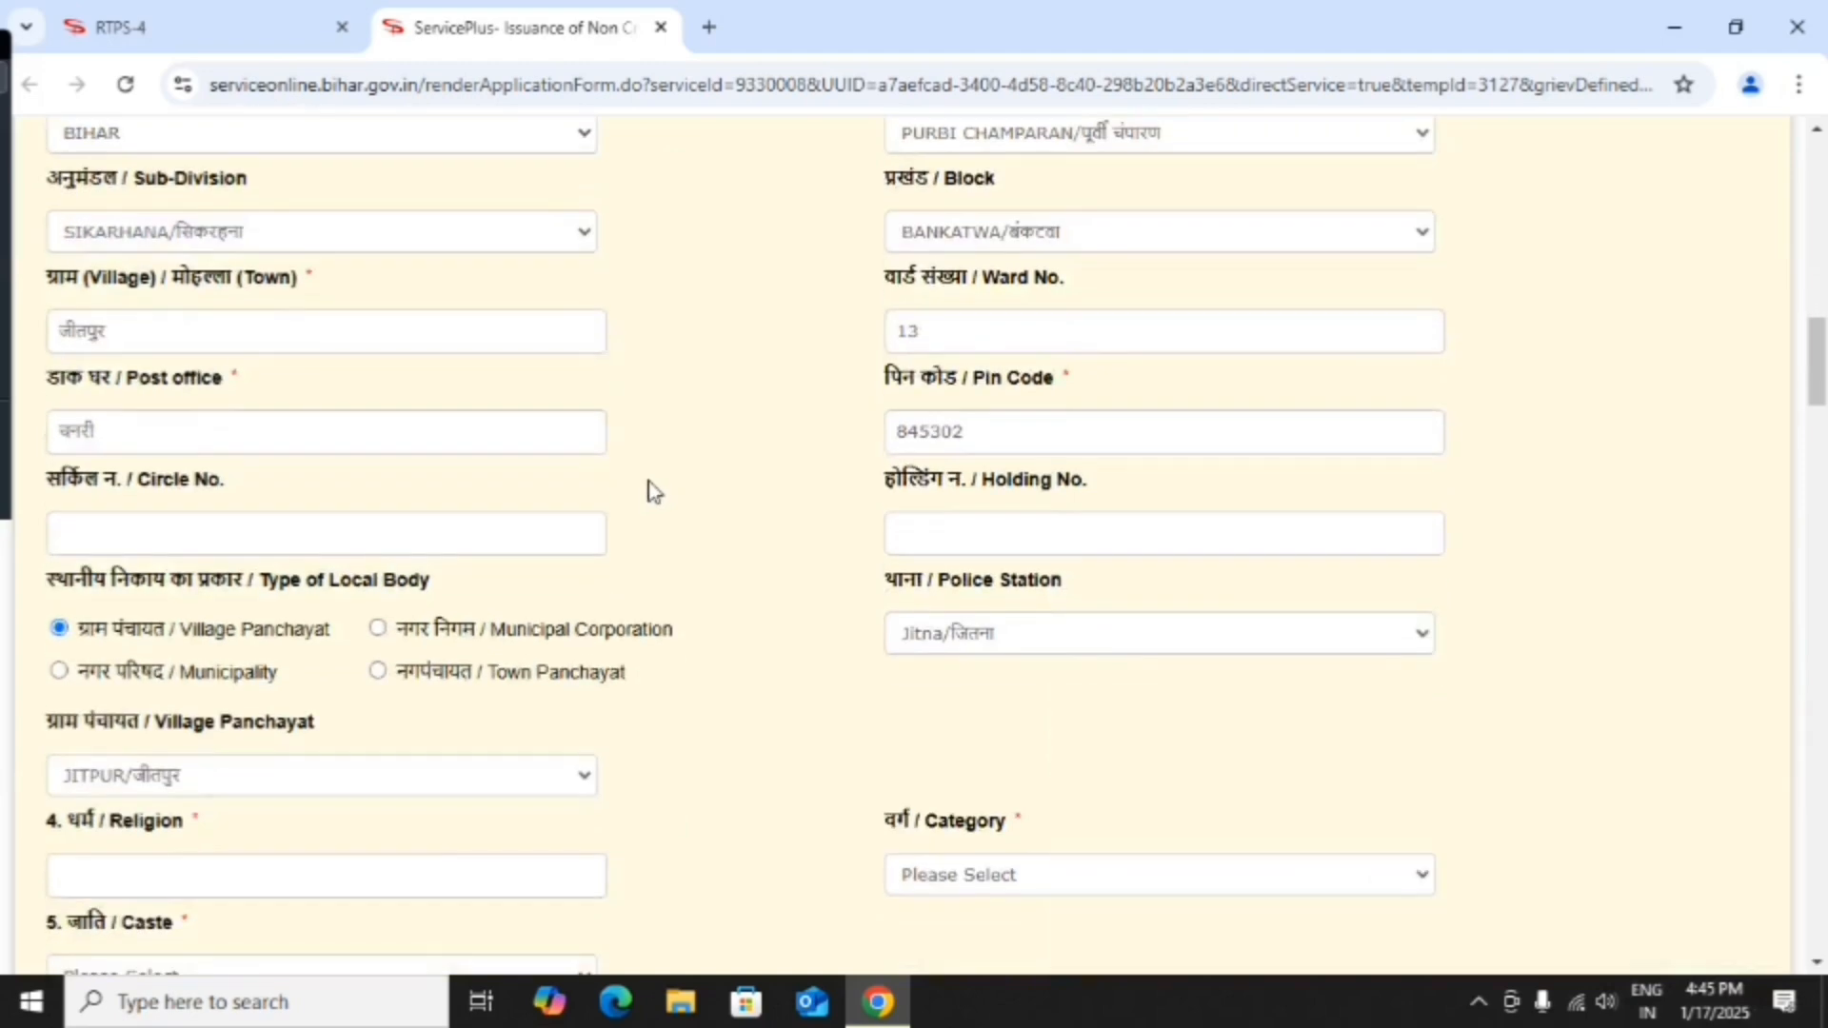
scroll(650, 486, down, 4)
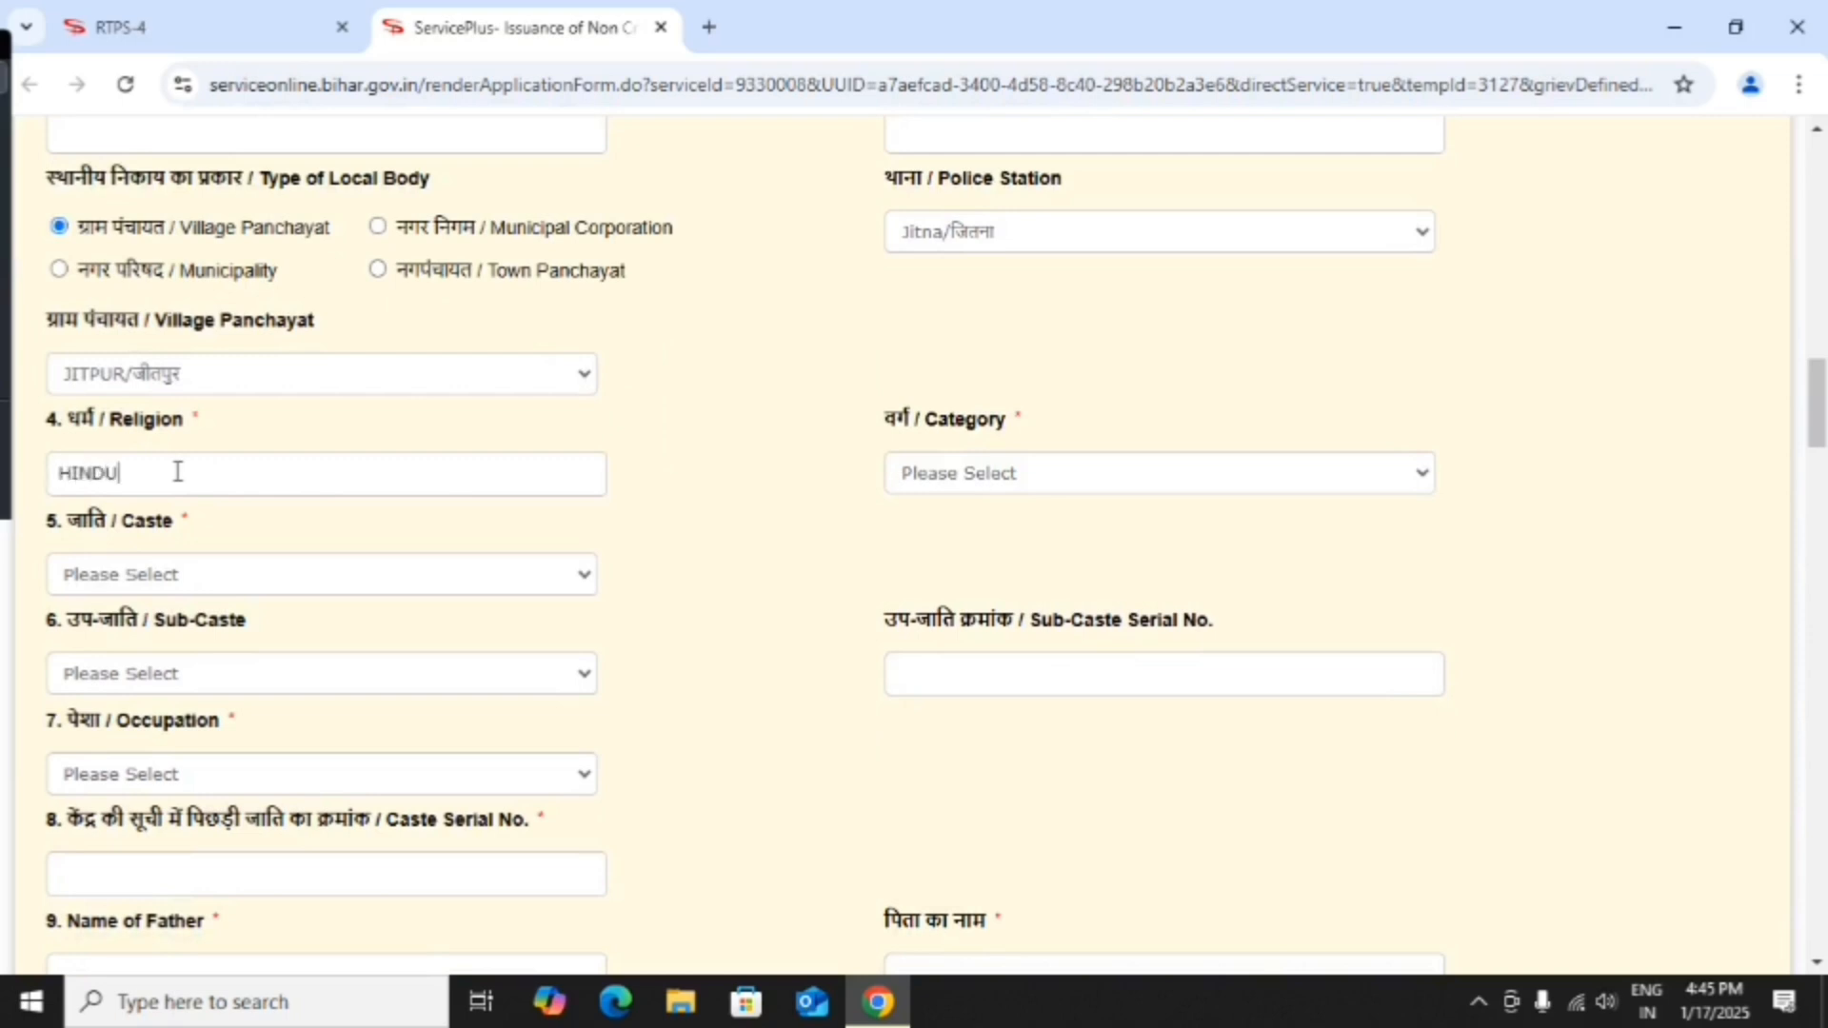
Choose category अन्य पिछड़ा वर्ग, caste Kanu, no sub-caste, and occupation Student.
click(1035, 486)
click(1024, 544)
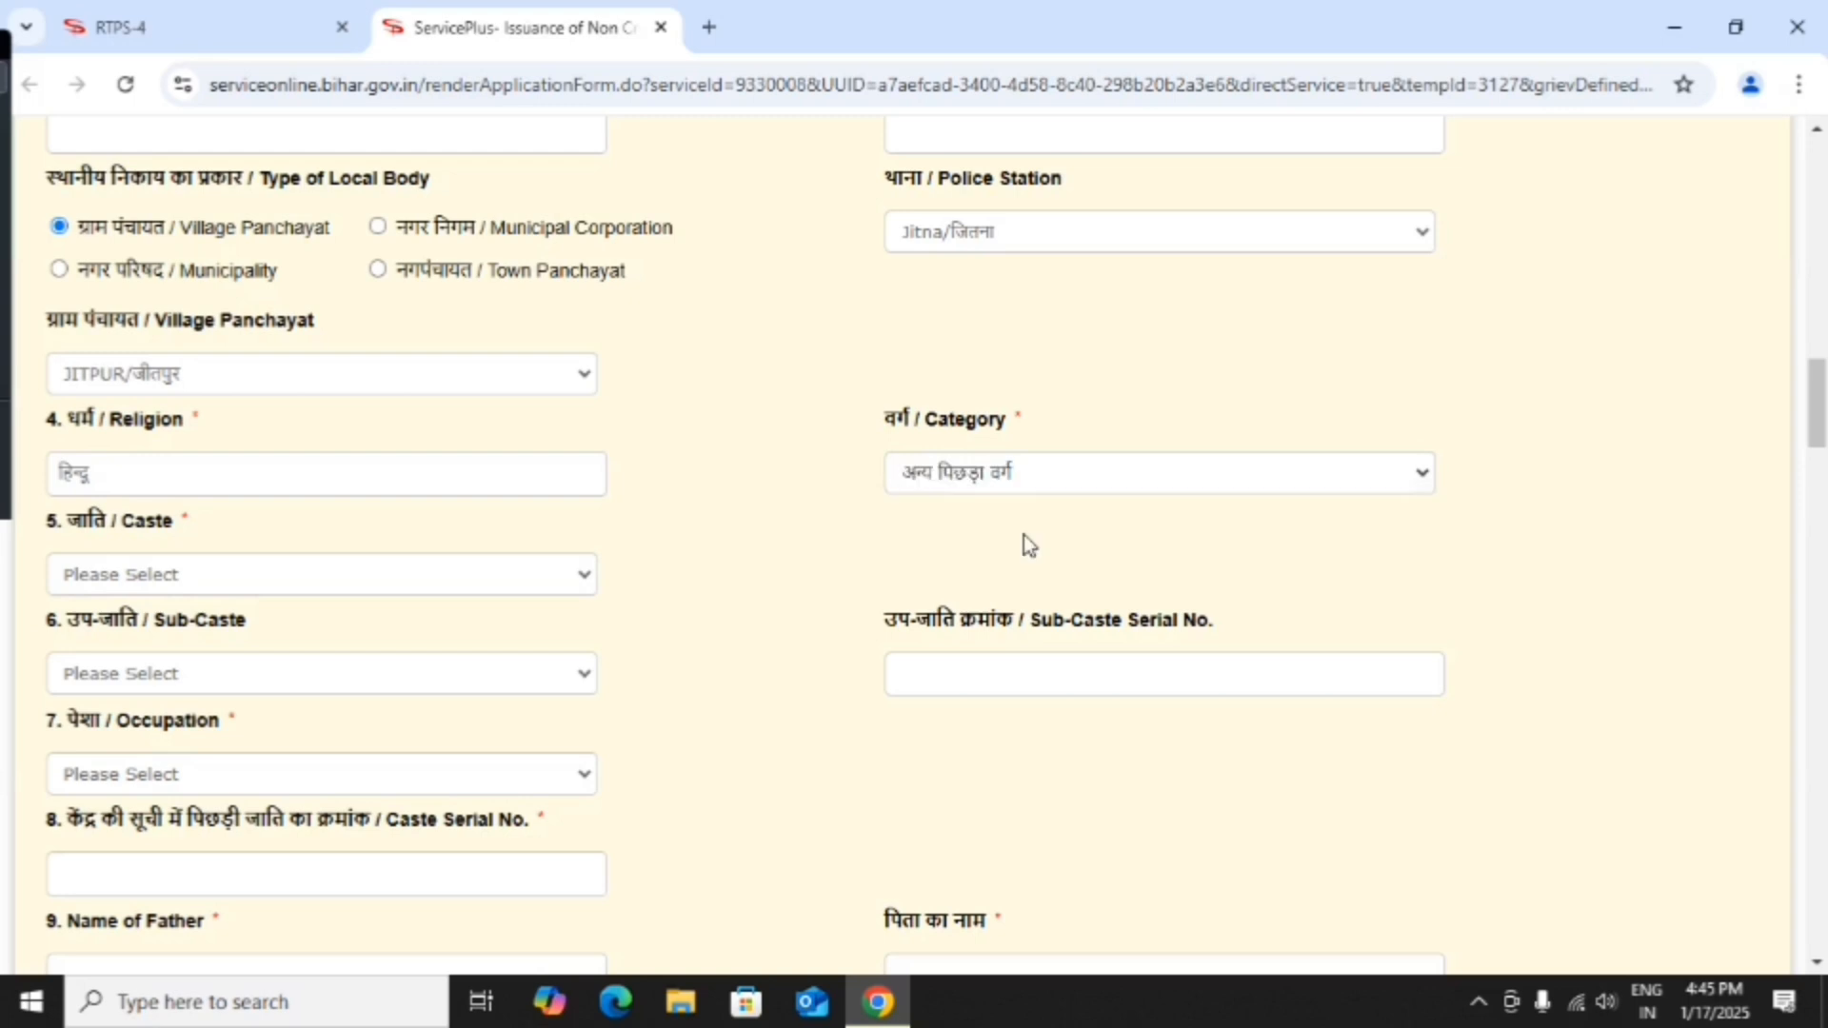
click(222, 586)
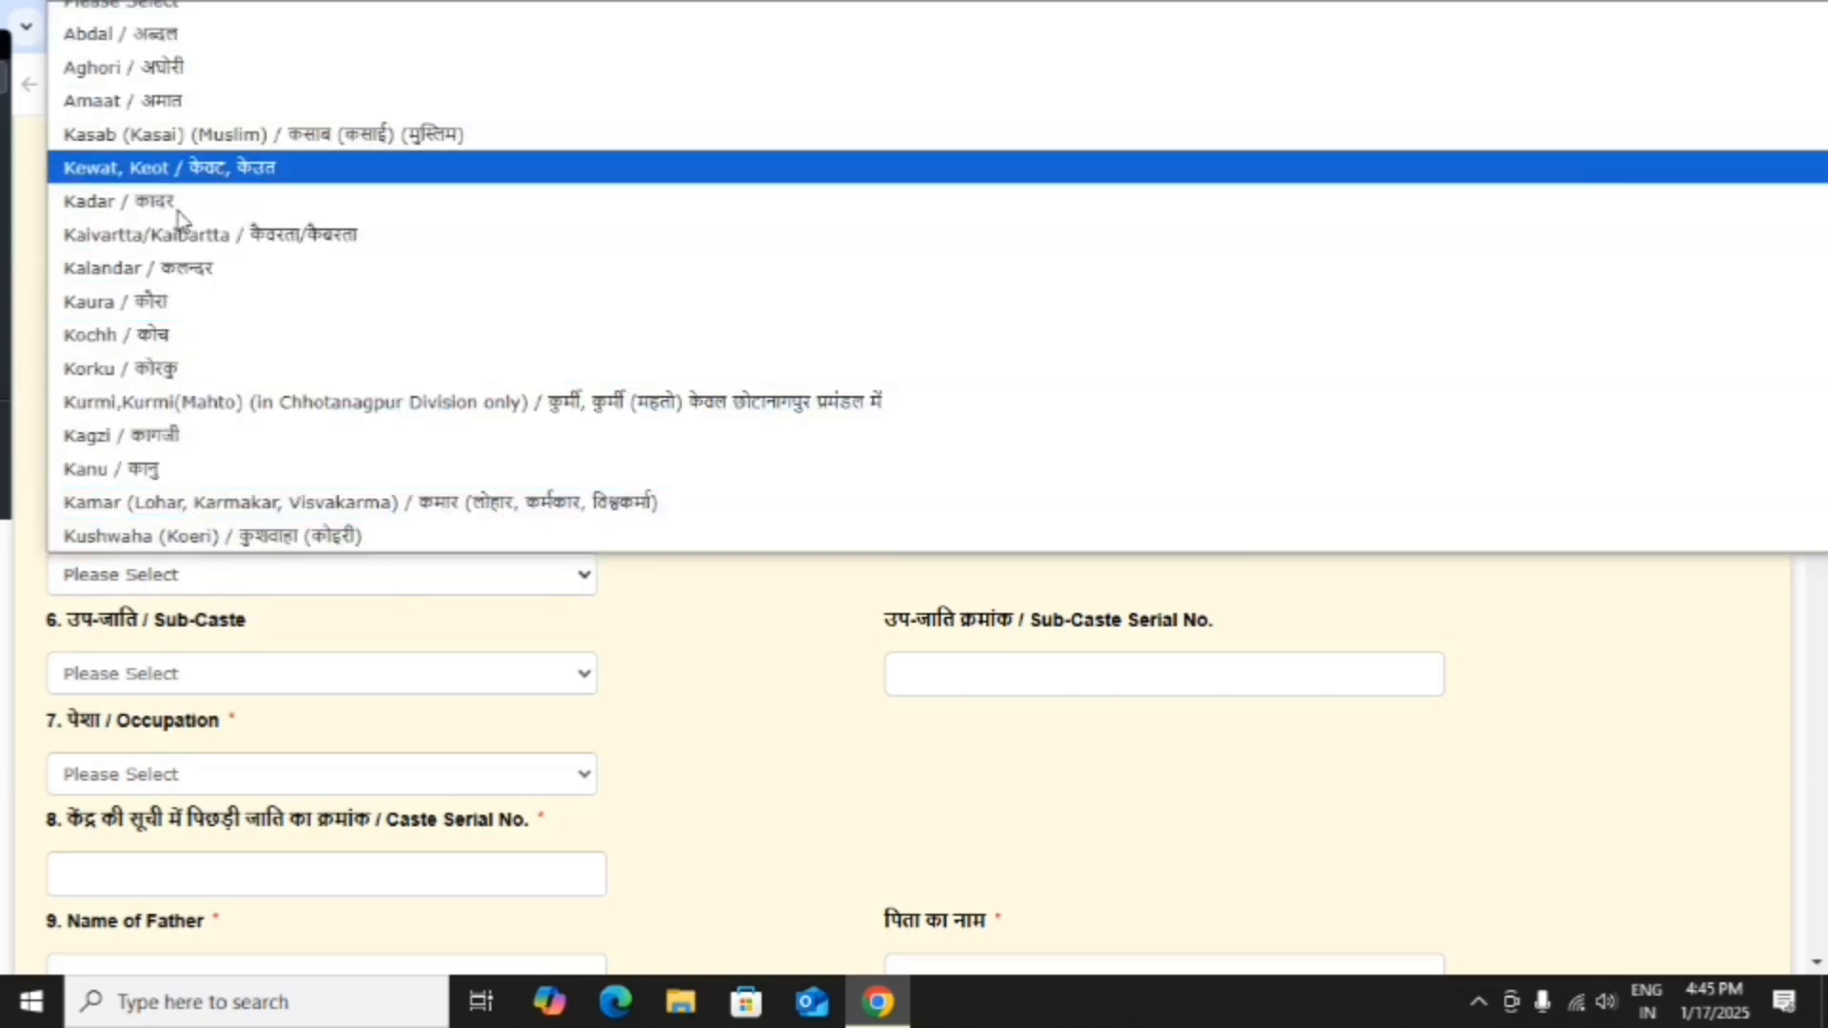
click(203, 472)
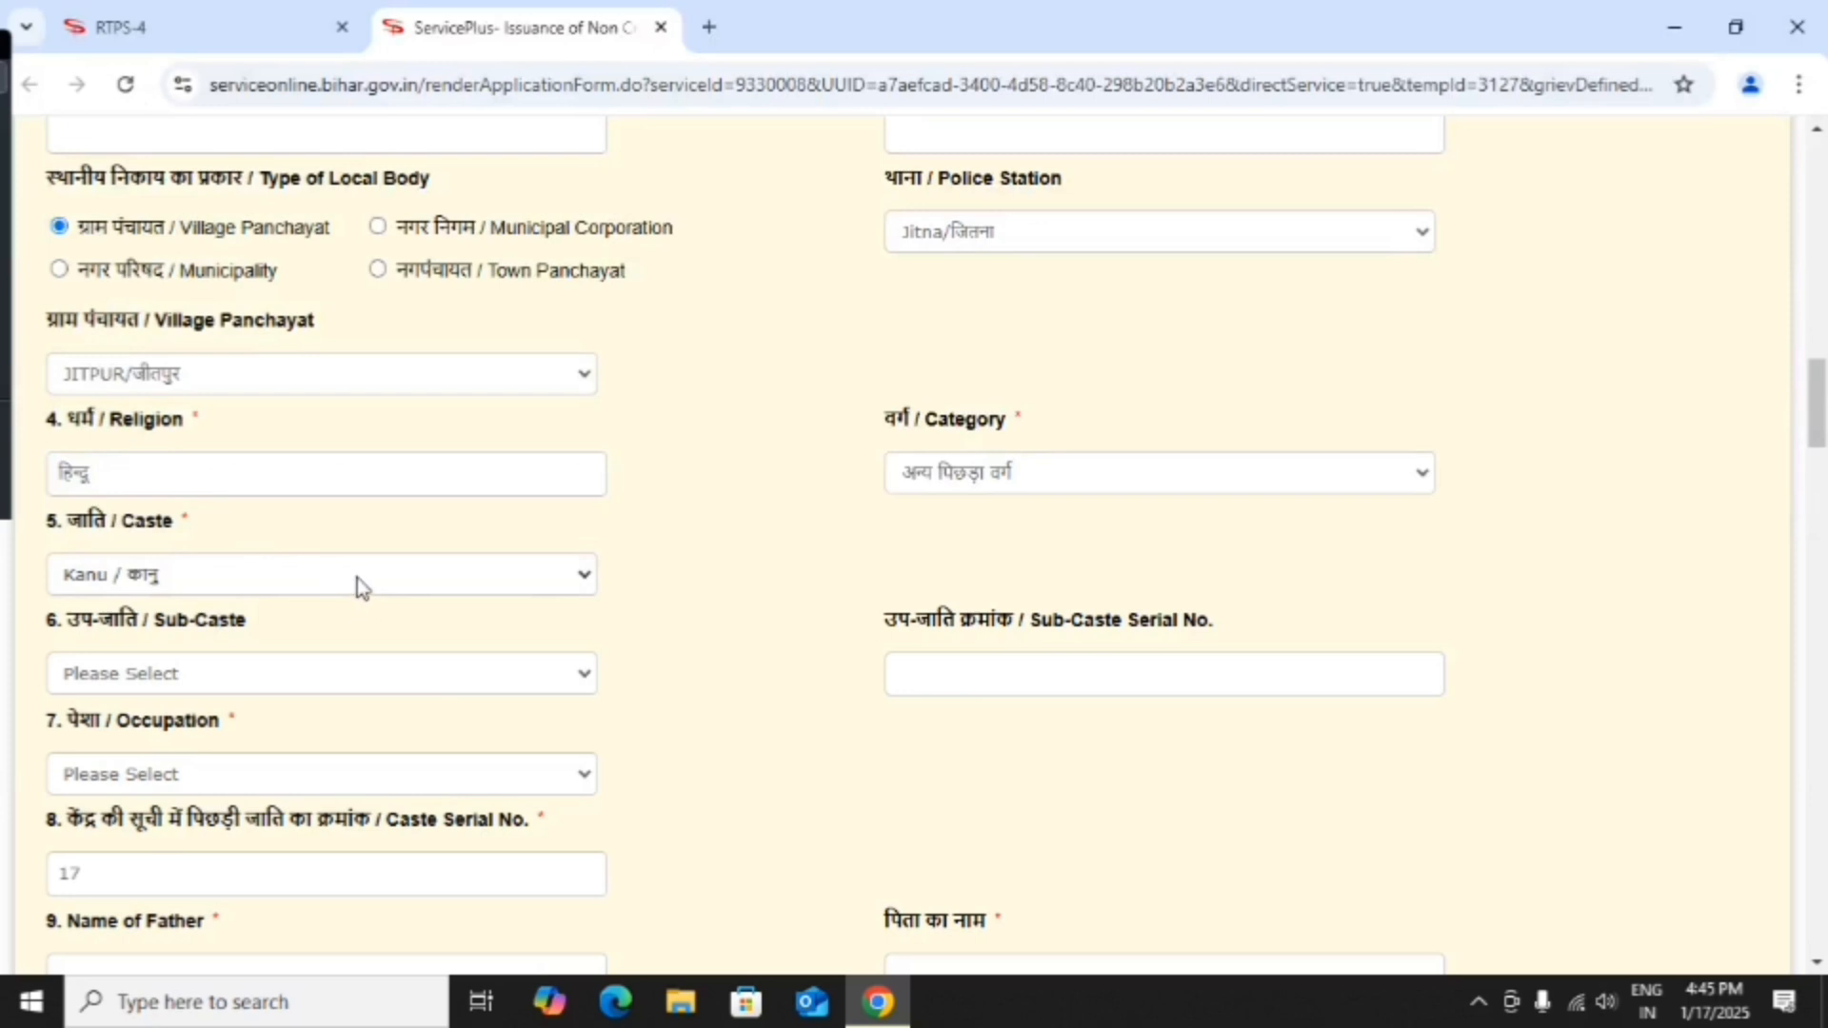
scroll(357, 579, down, 1)
click(228, 550)
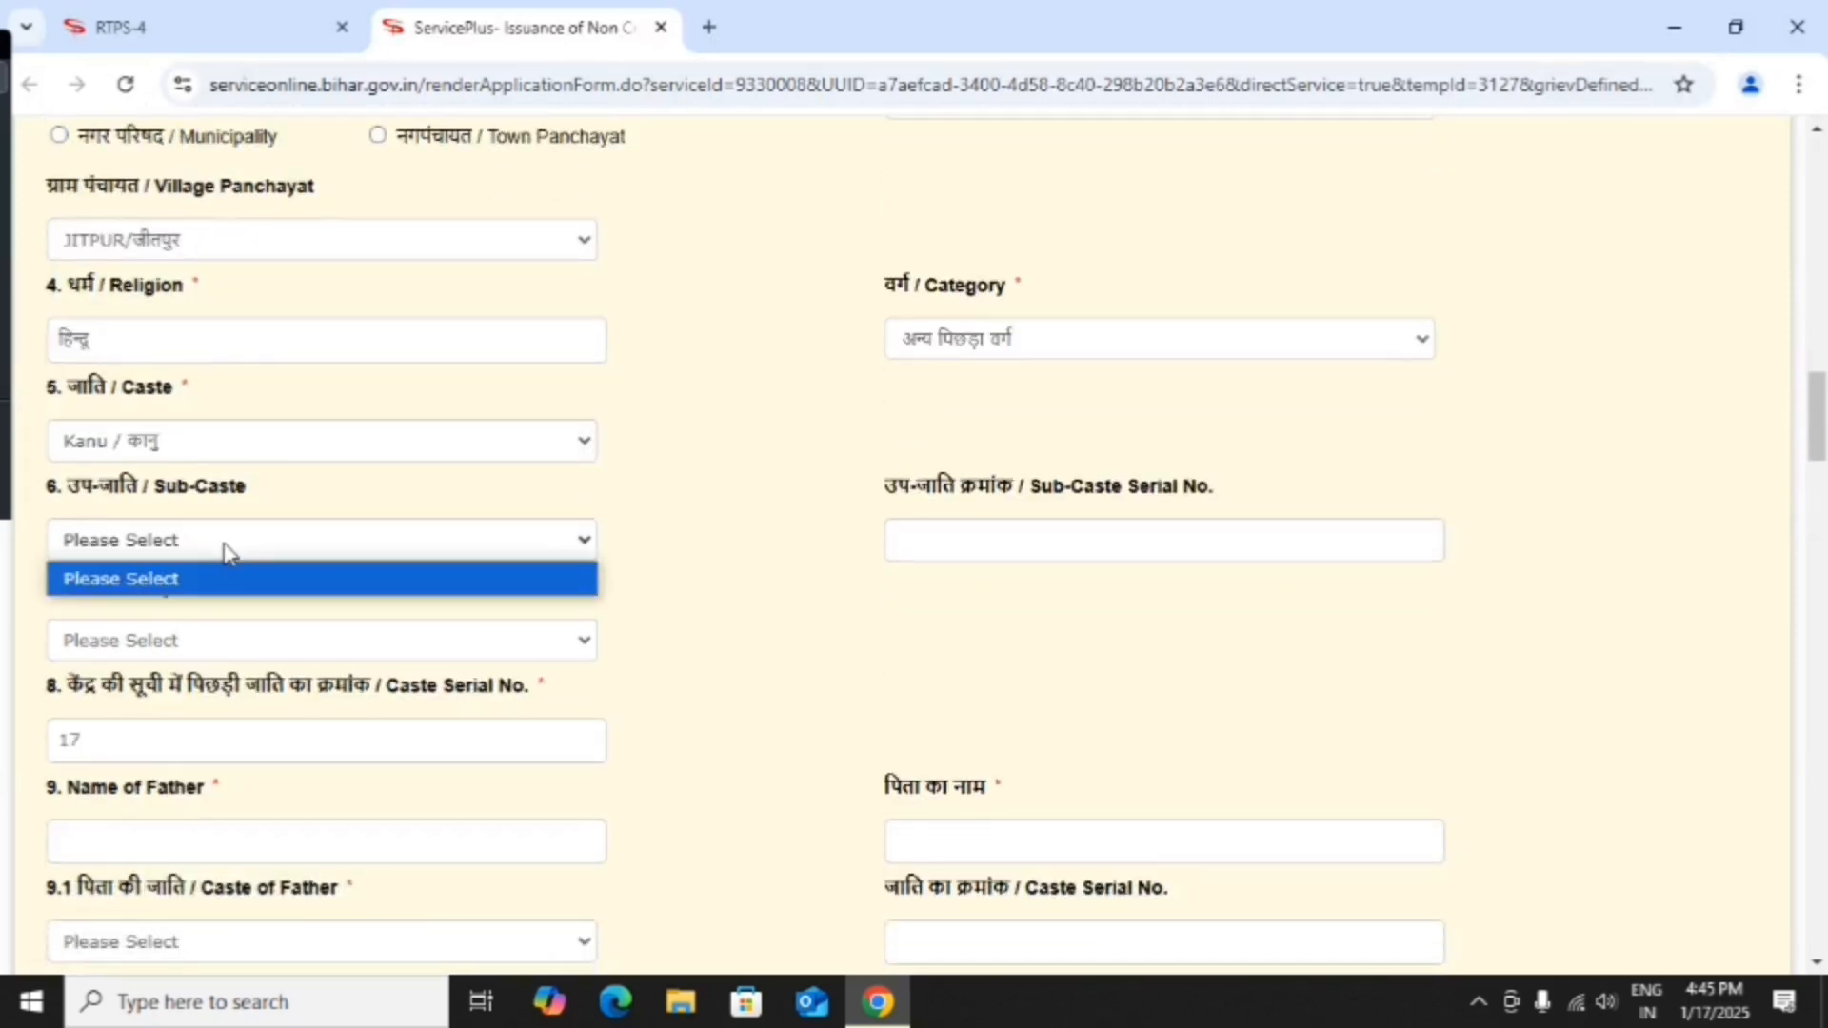
click(585, 575)
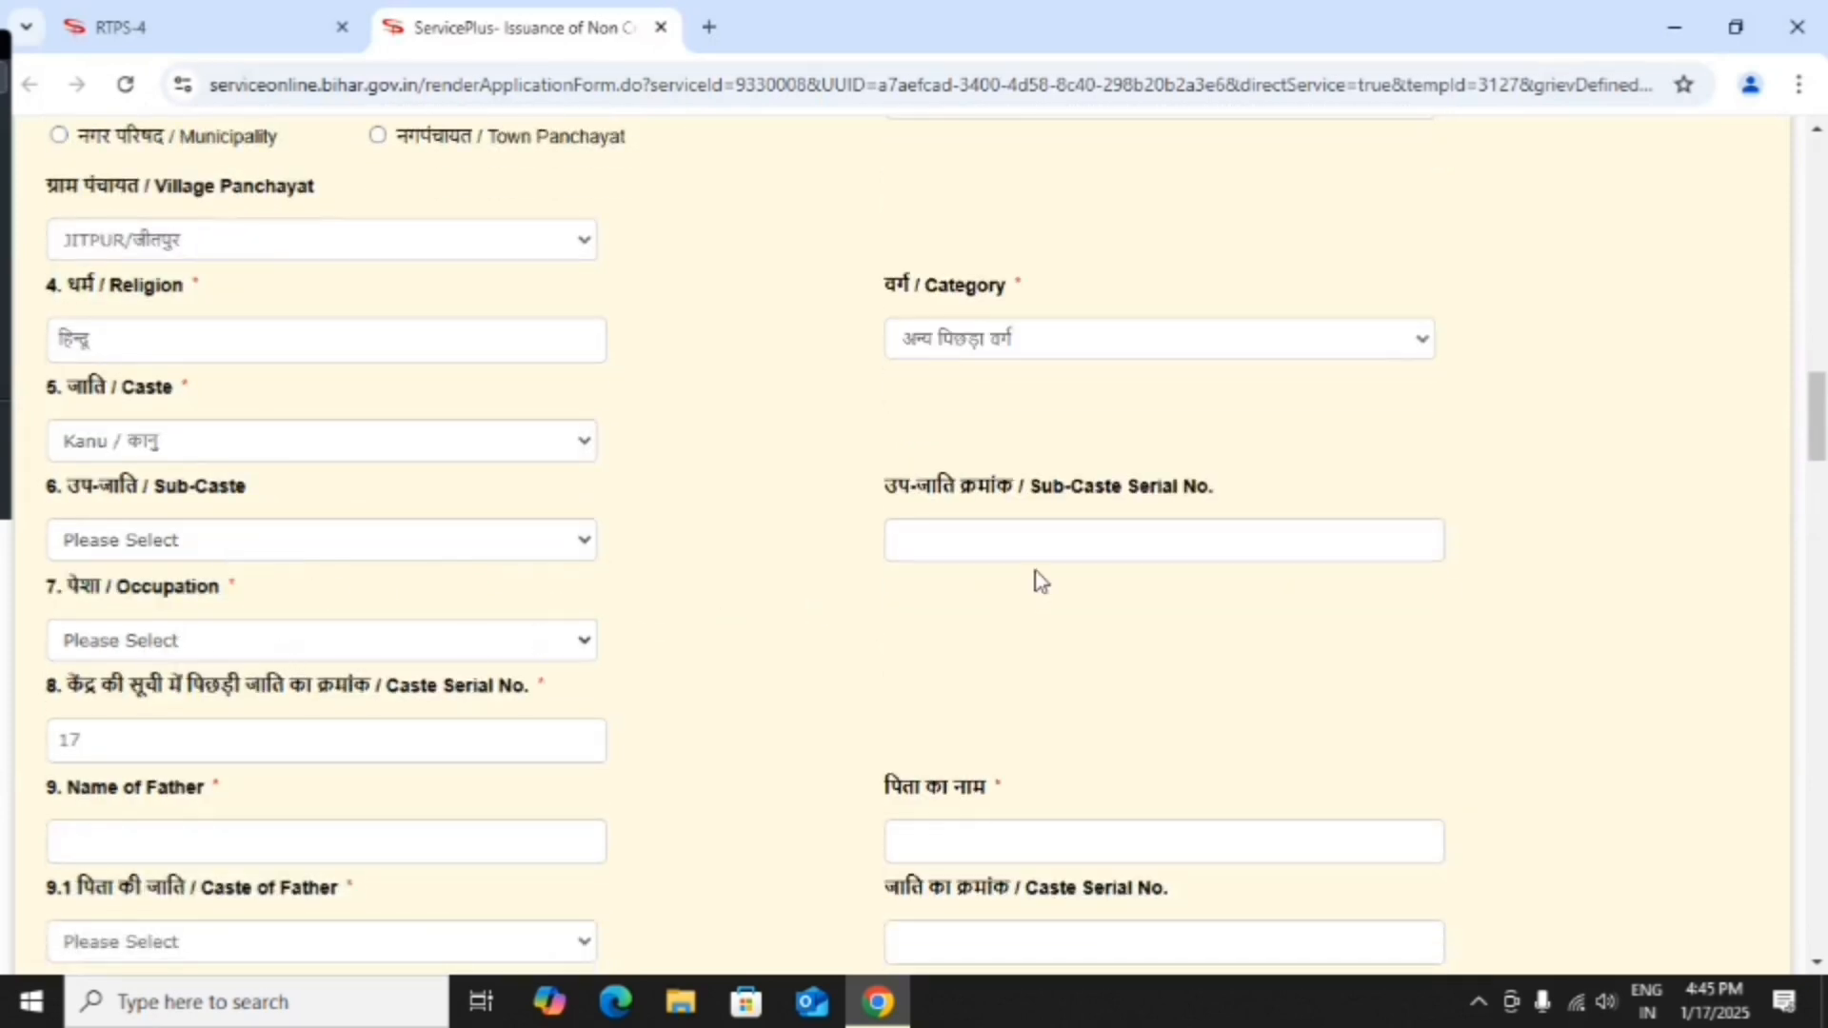
click(276, 649)
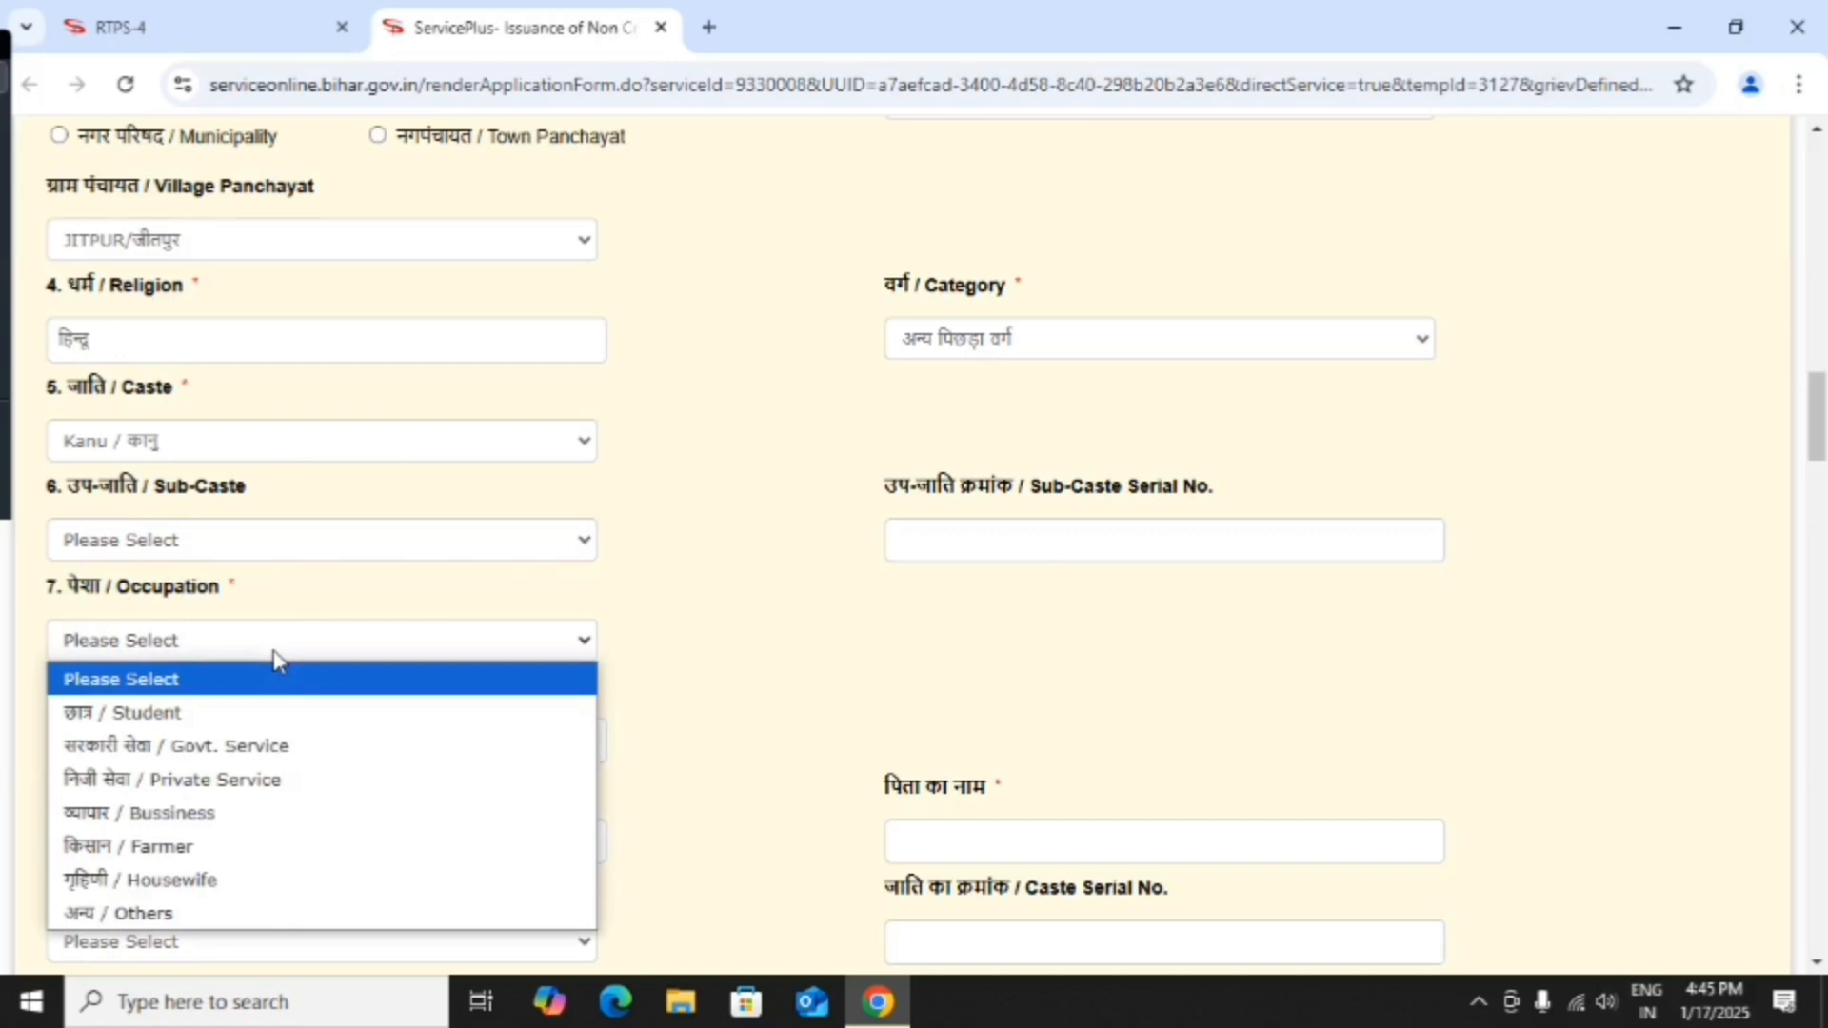
click(244, 721)
scroll(285, 685, down, 1)
scroll(333, 647, down, 3)
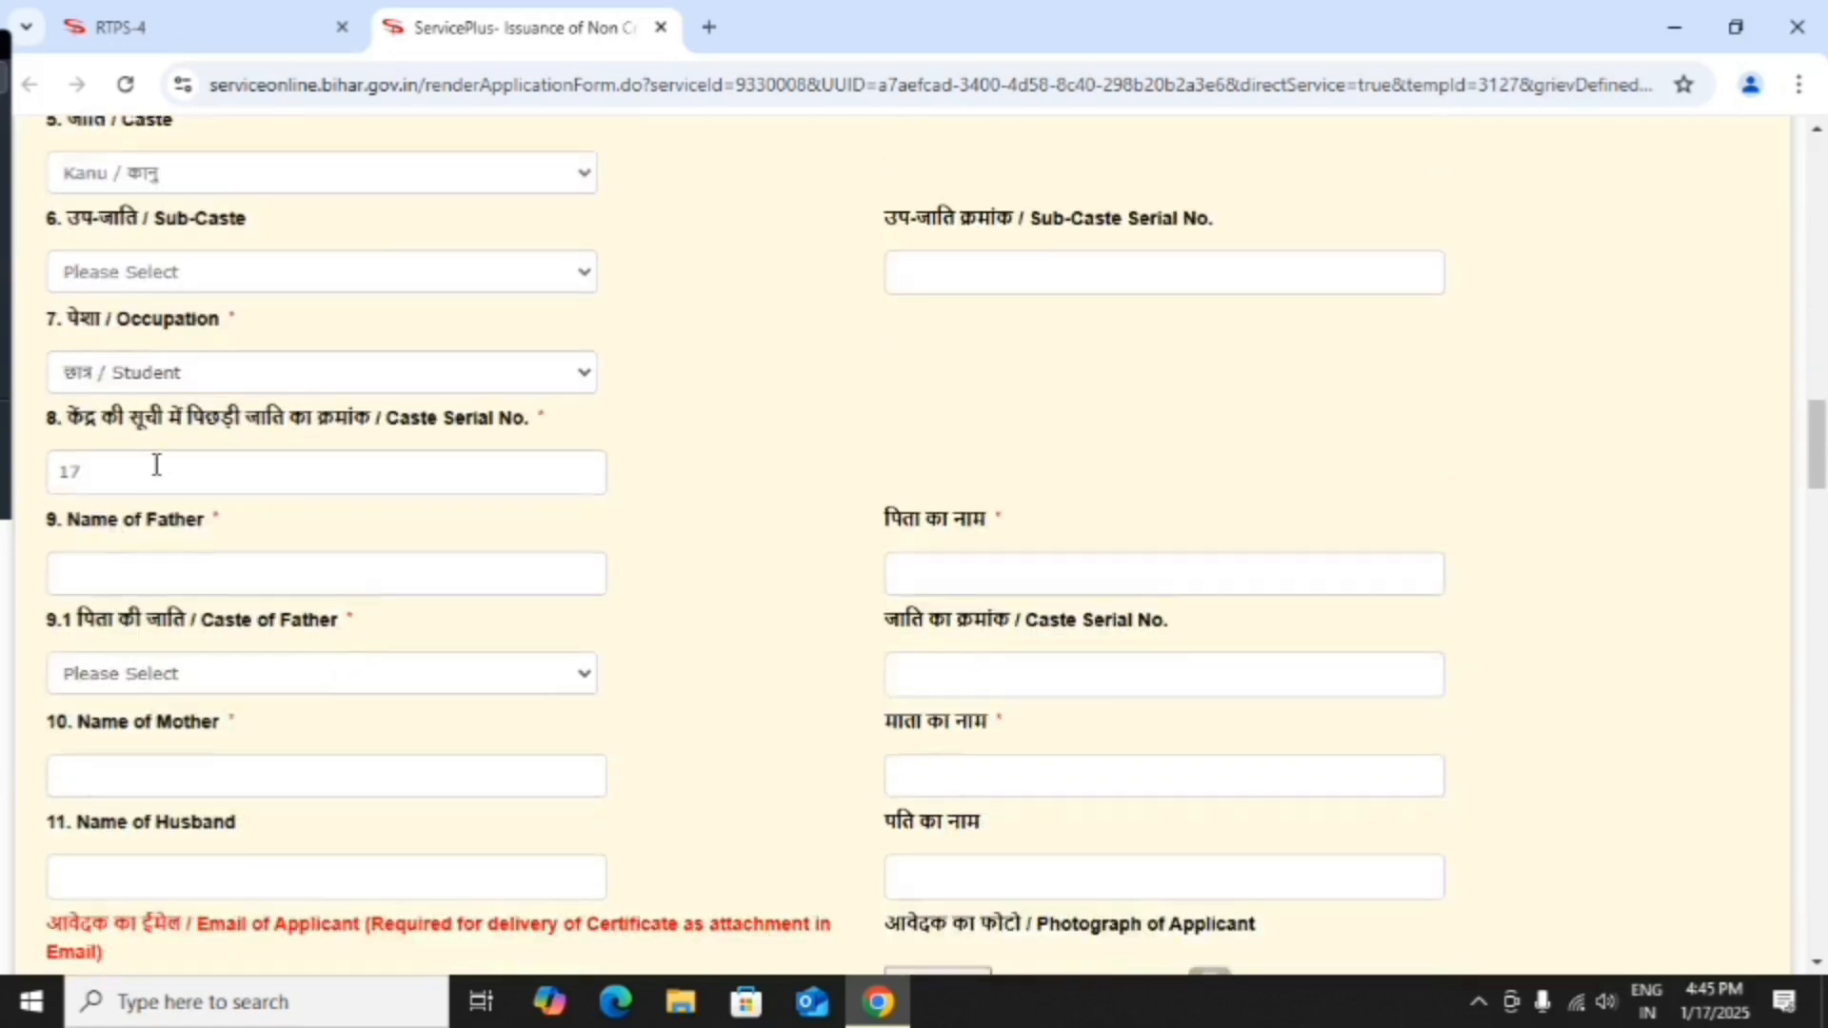
Enter the father's name in English and Hindi and set the father's caste to Kanu.
click(119, 578)
text(Sah)
key(Tab)
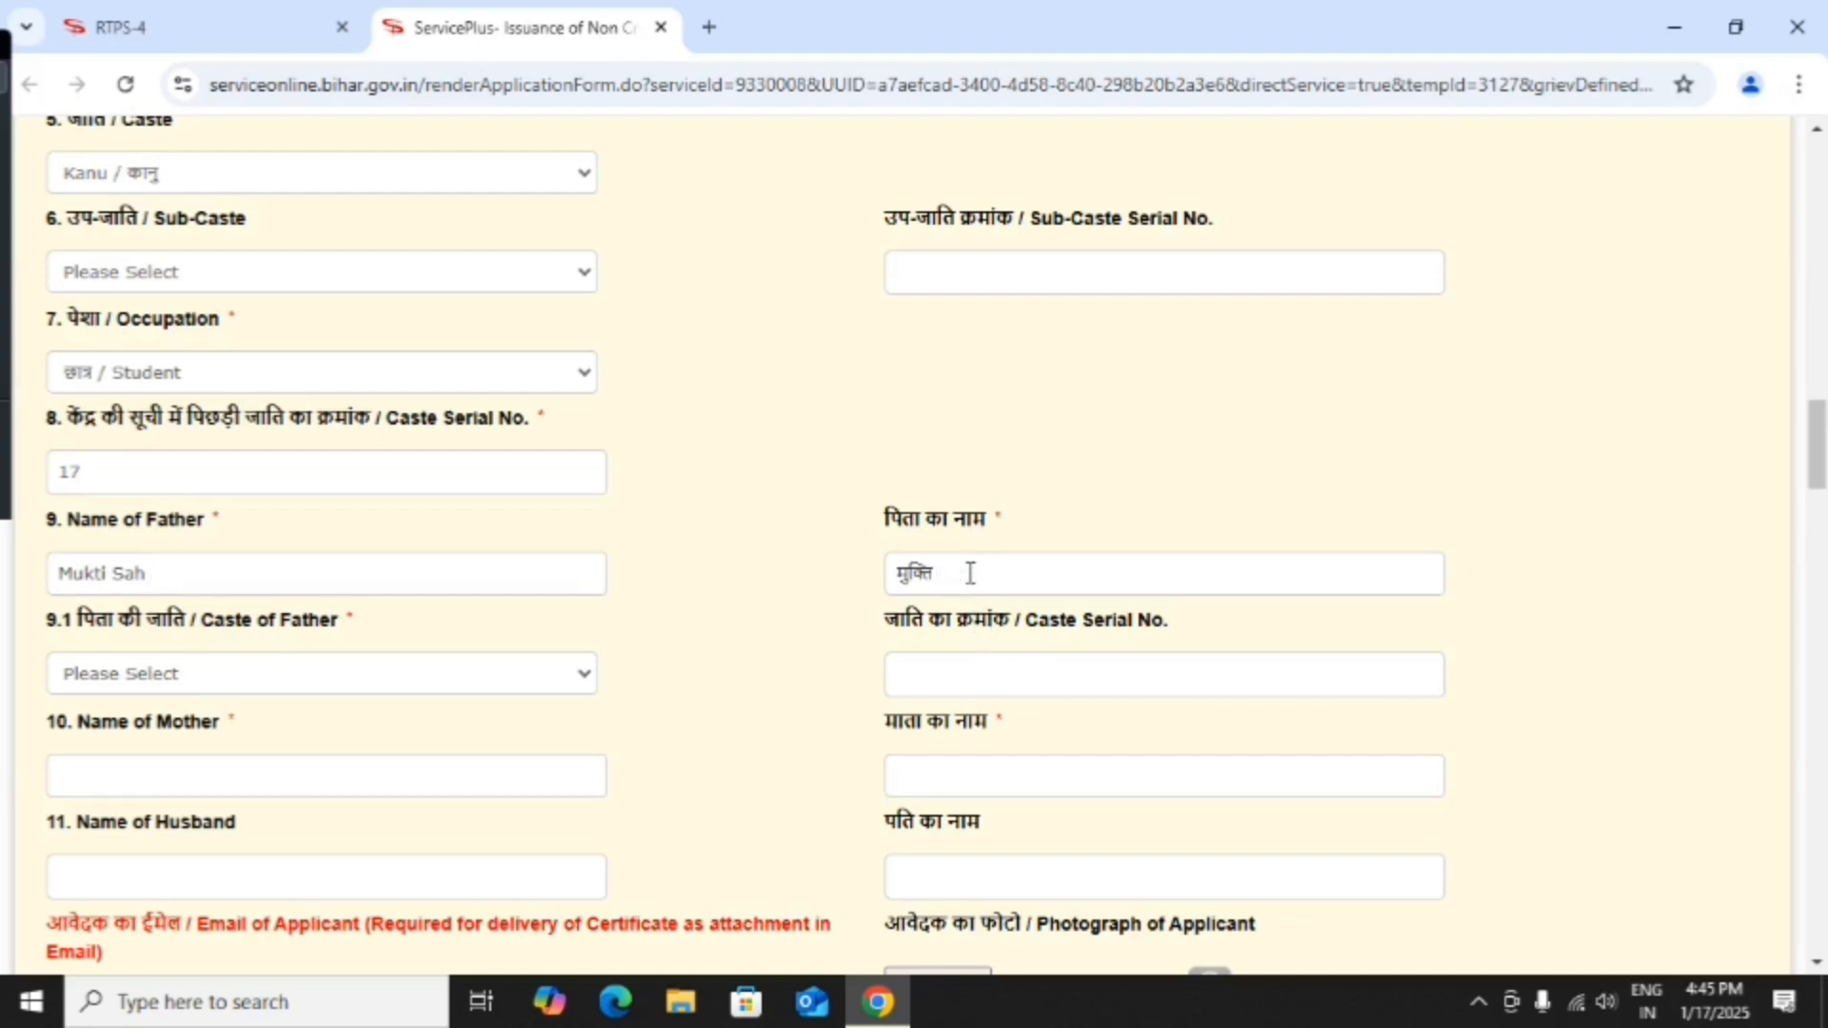
text(SAAH)
scroll(387, 673, down, 1)
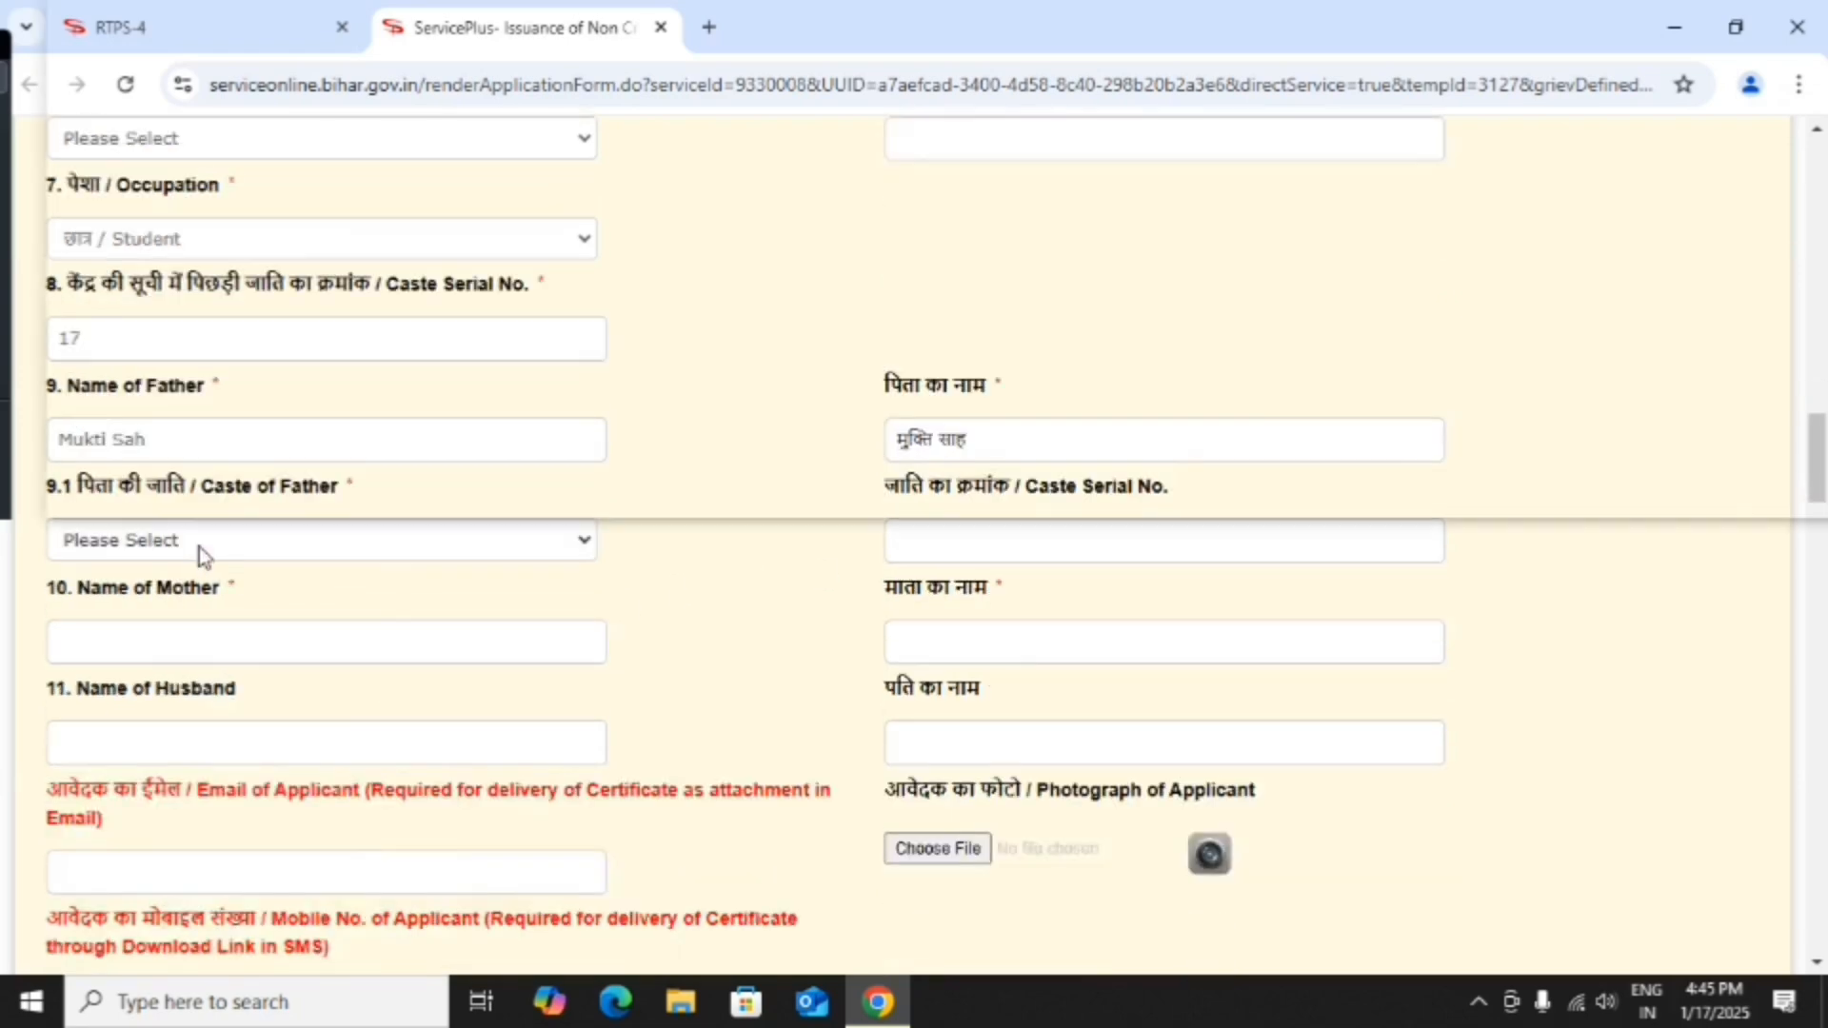
click(198, 546)
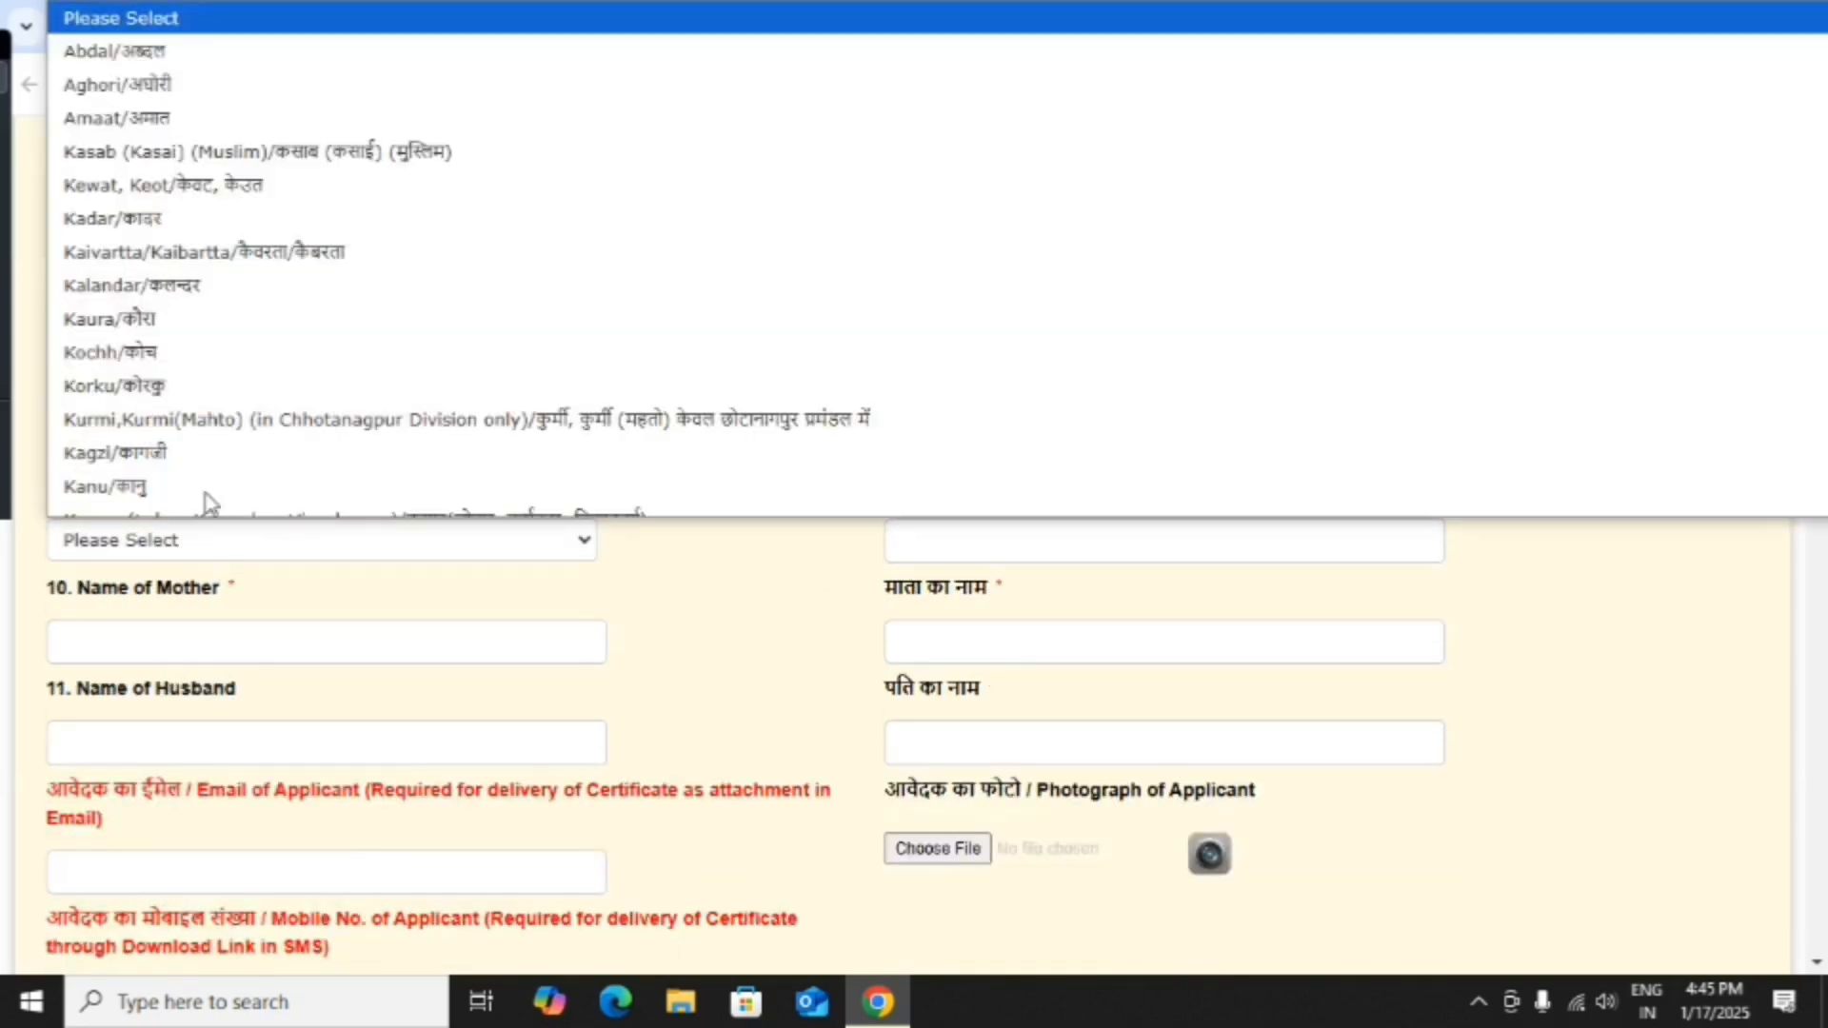
click(180, 462)
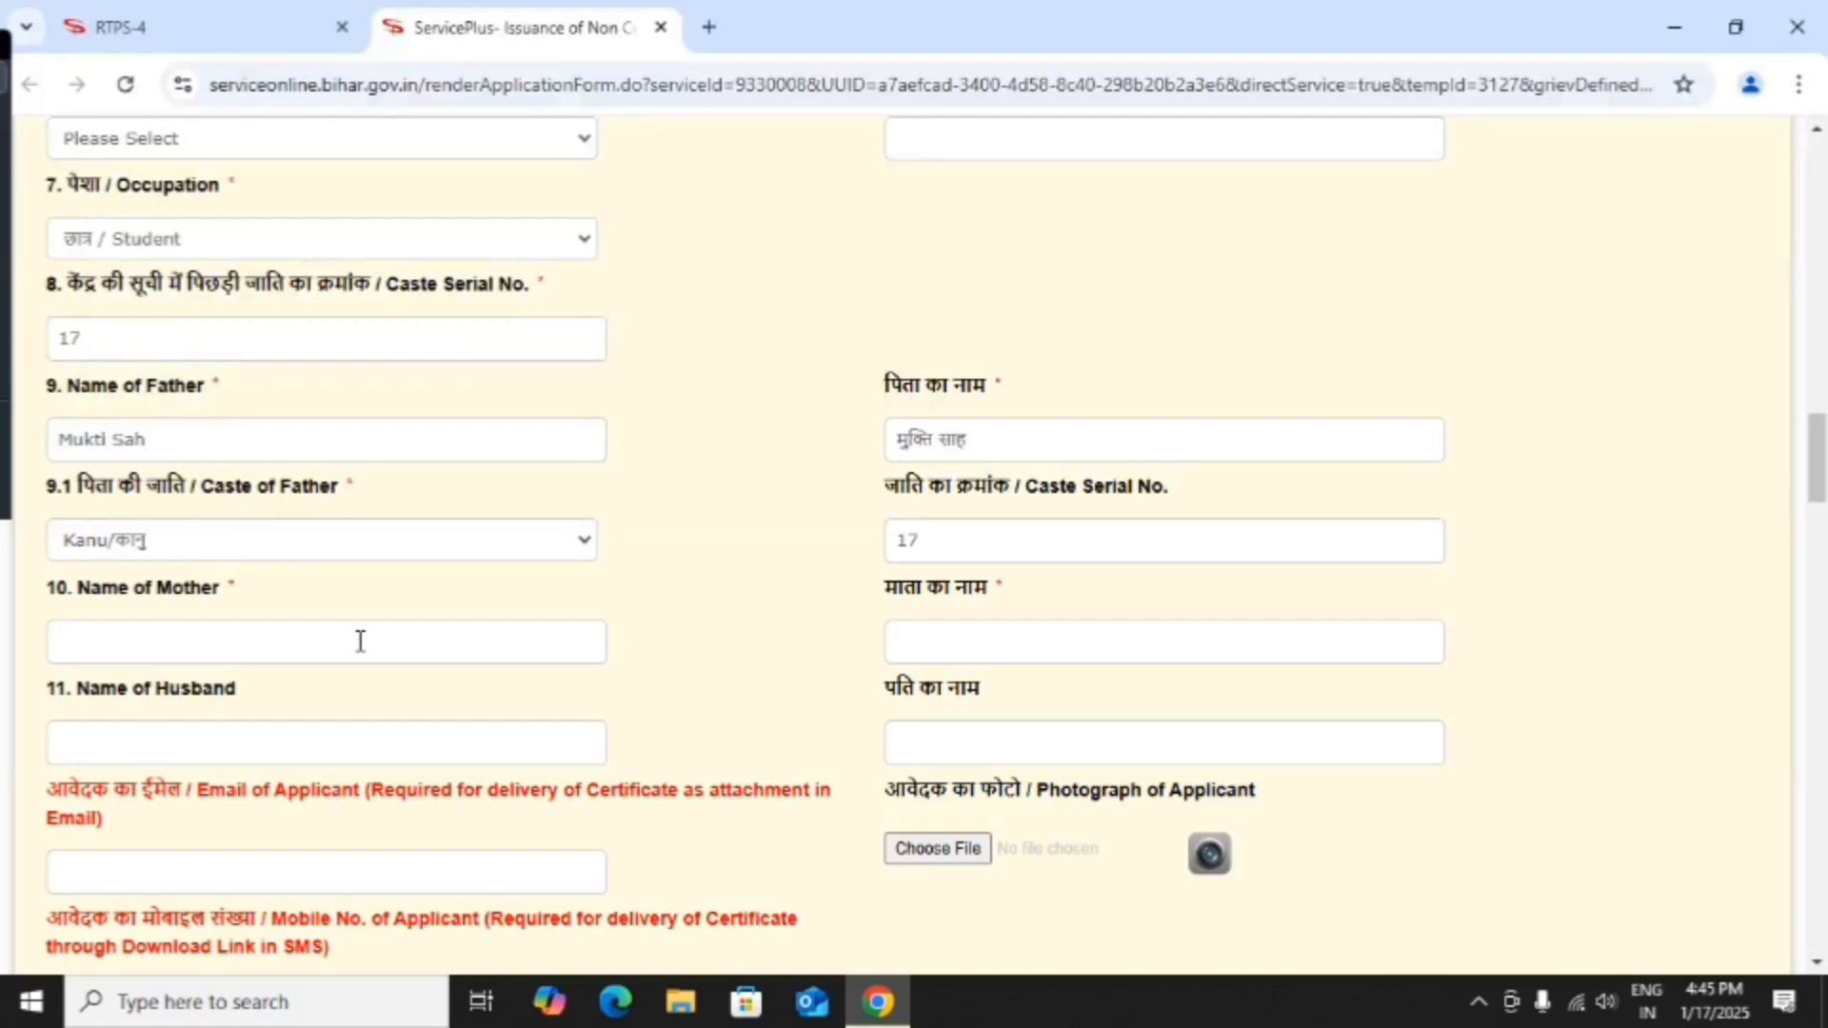
scroll(358, 640, down, 1)
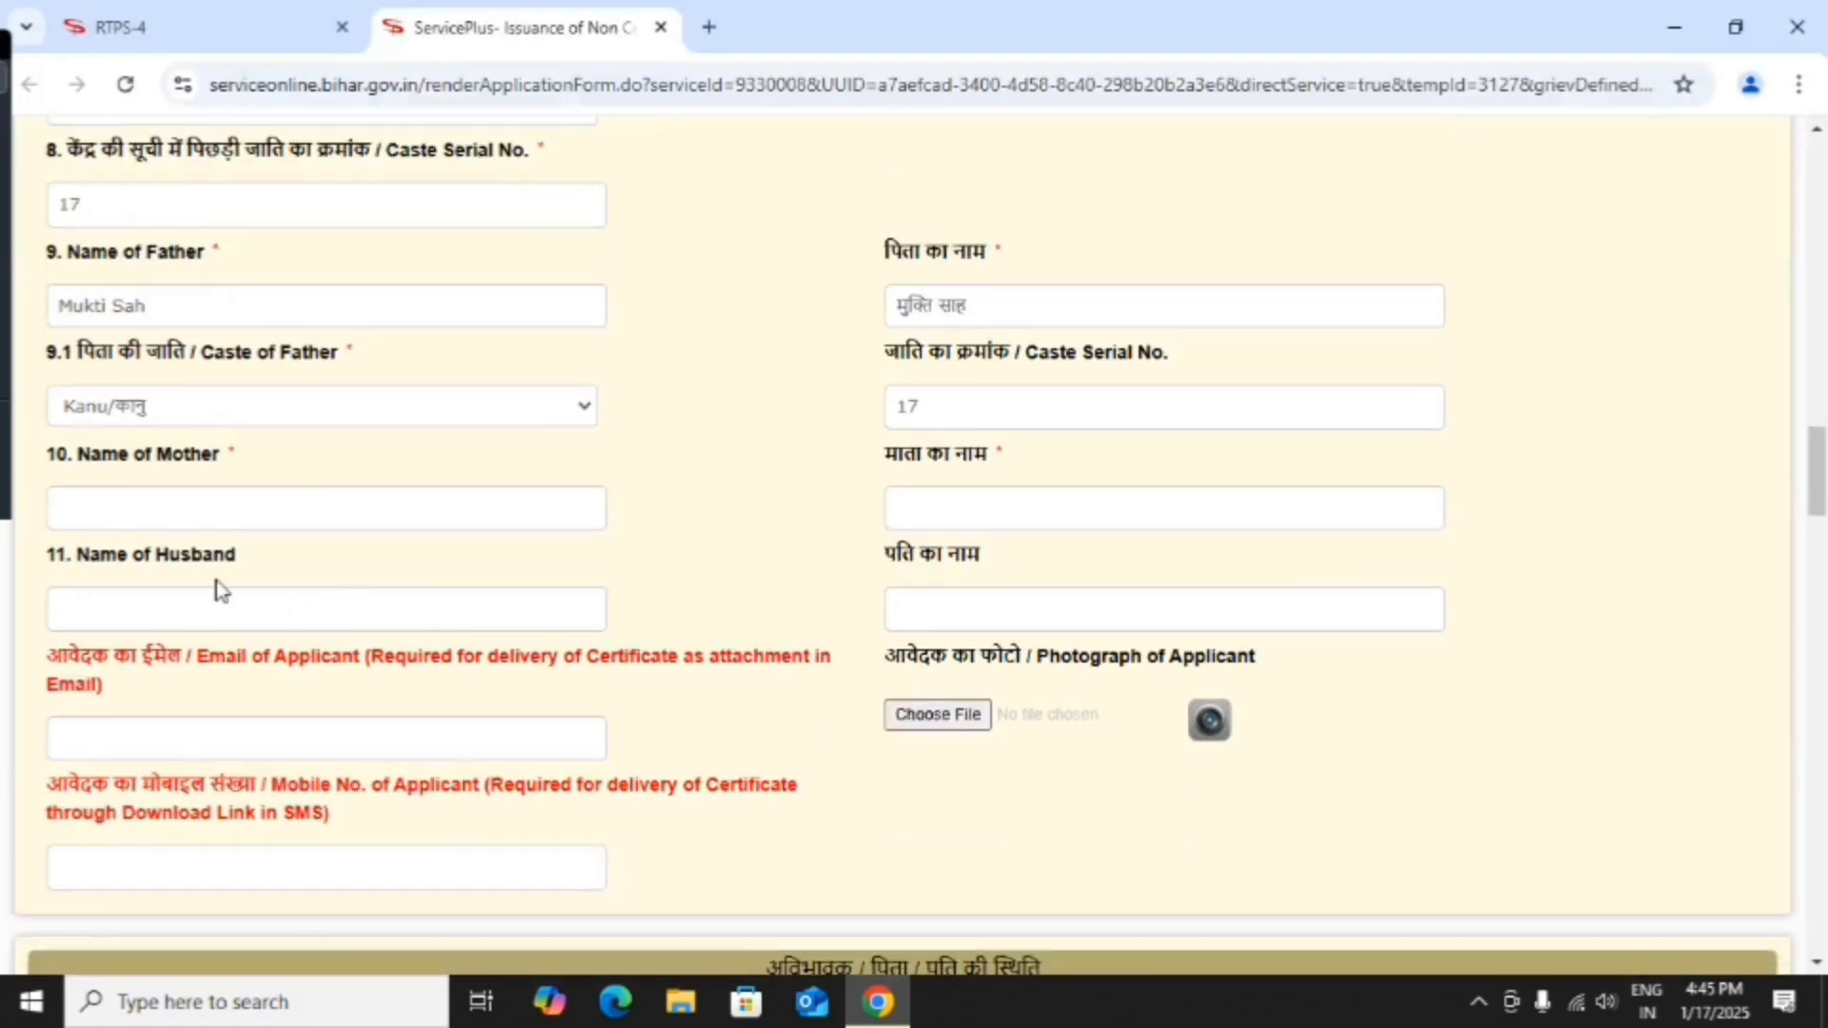
Enter the mother's name and the applicant's mobile number.
click(174, 506)
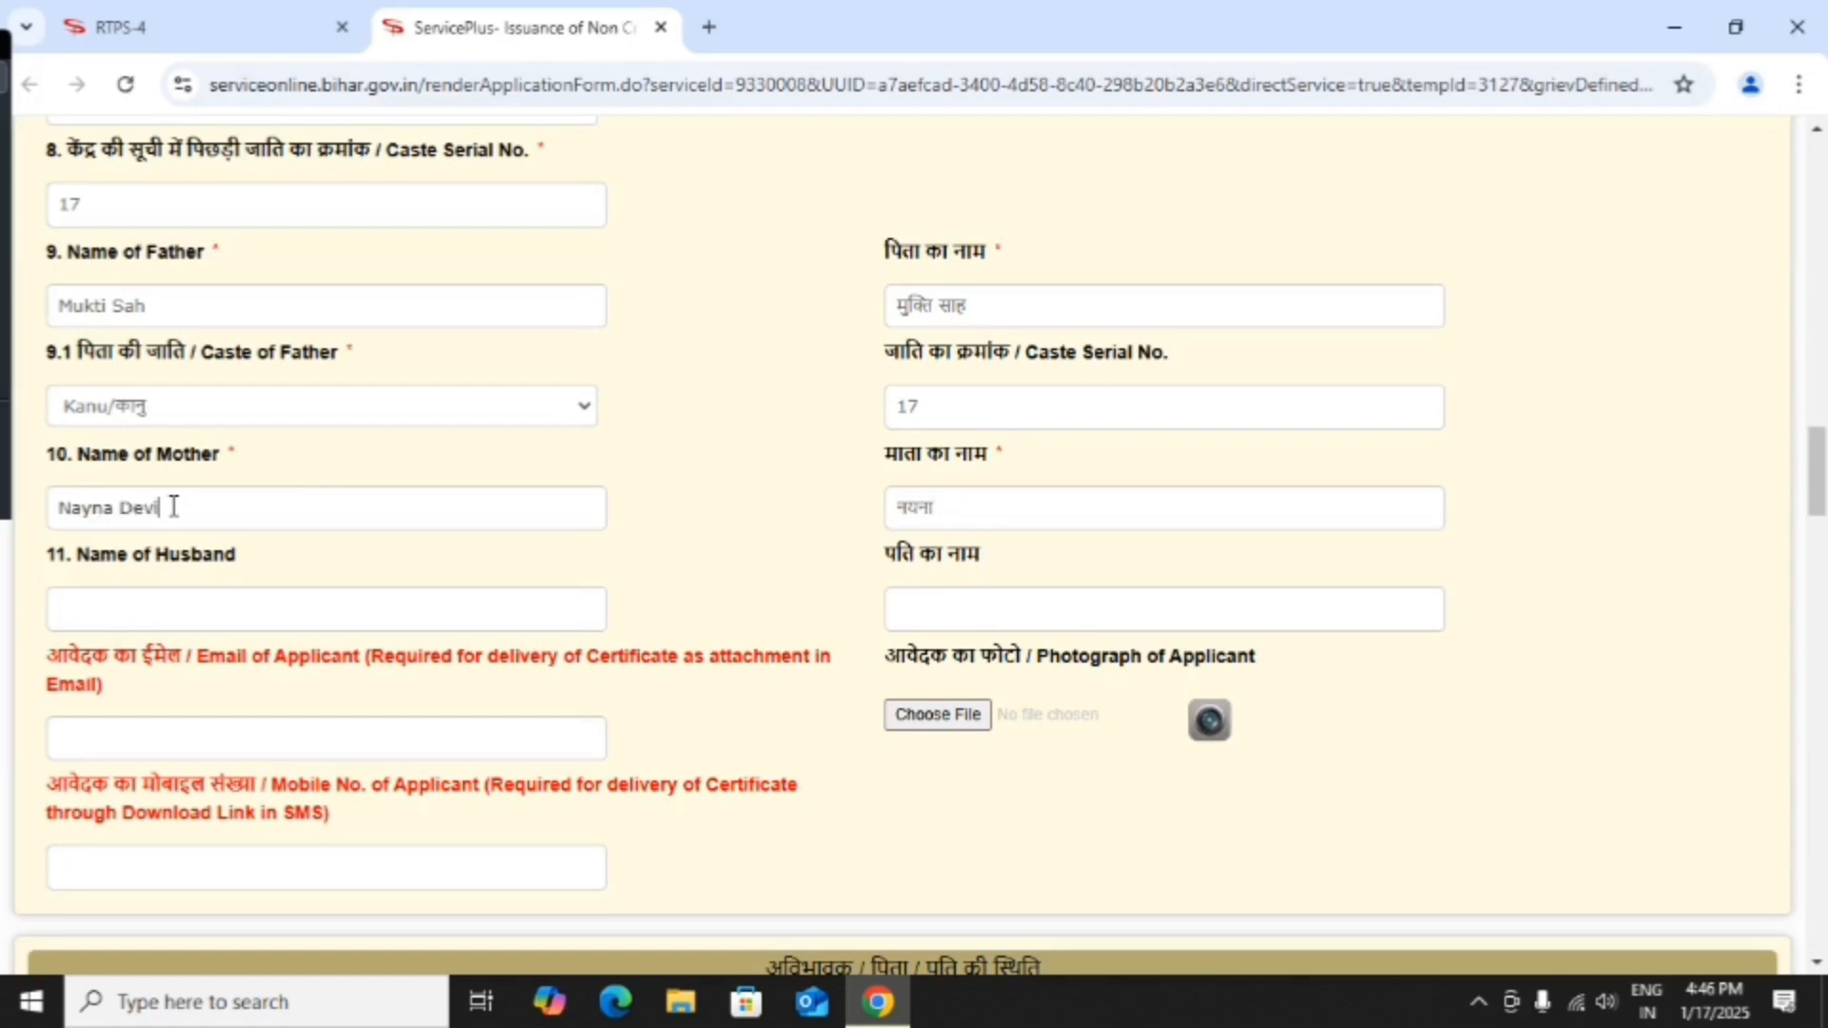
scroll(172, 506, down, 1)
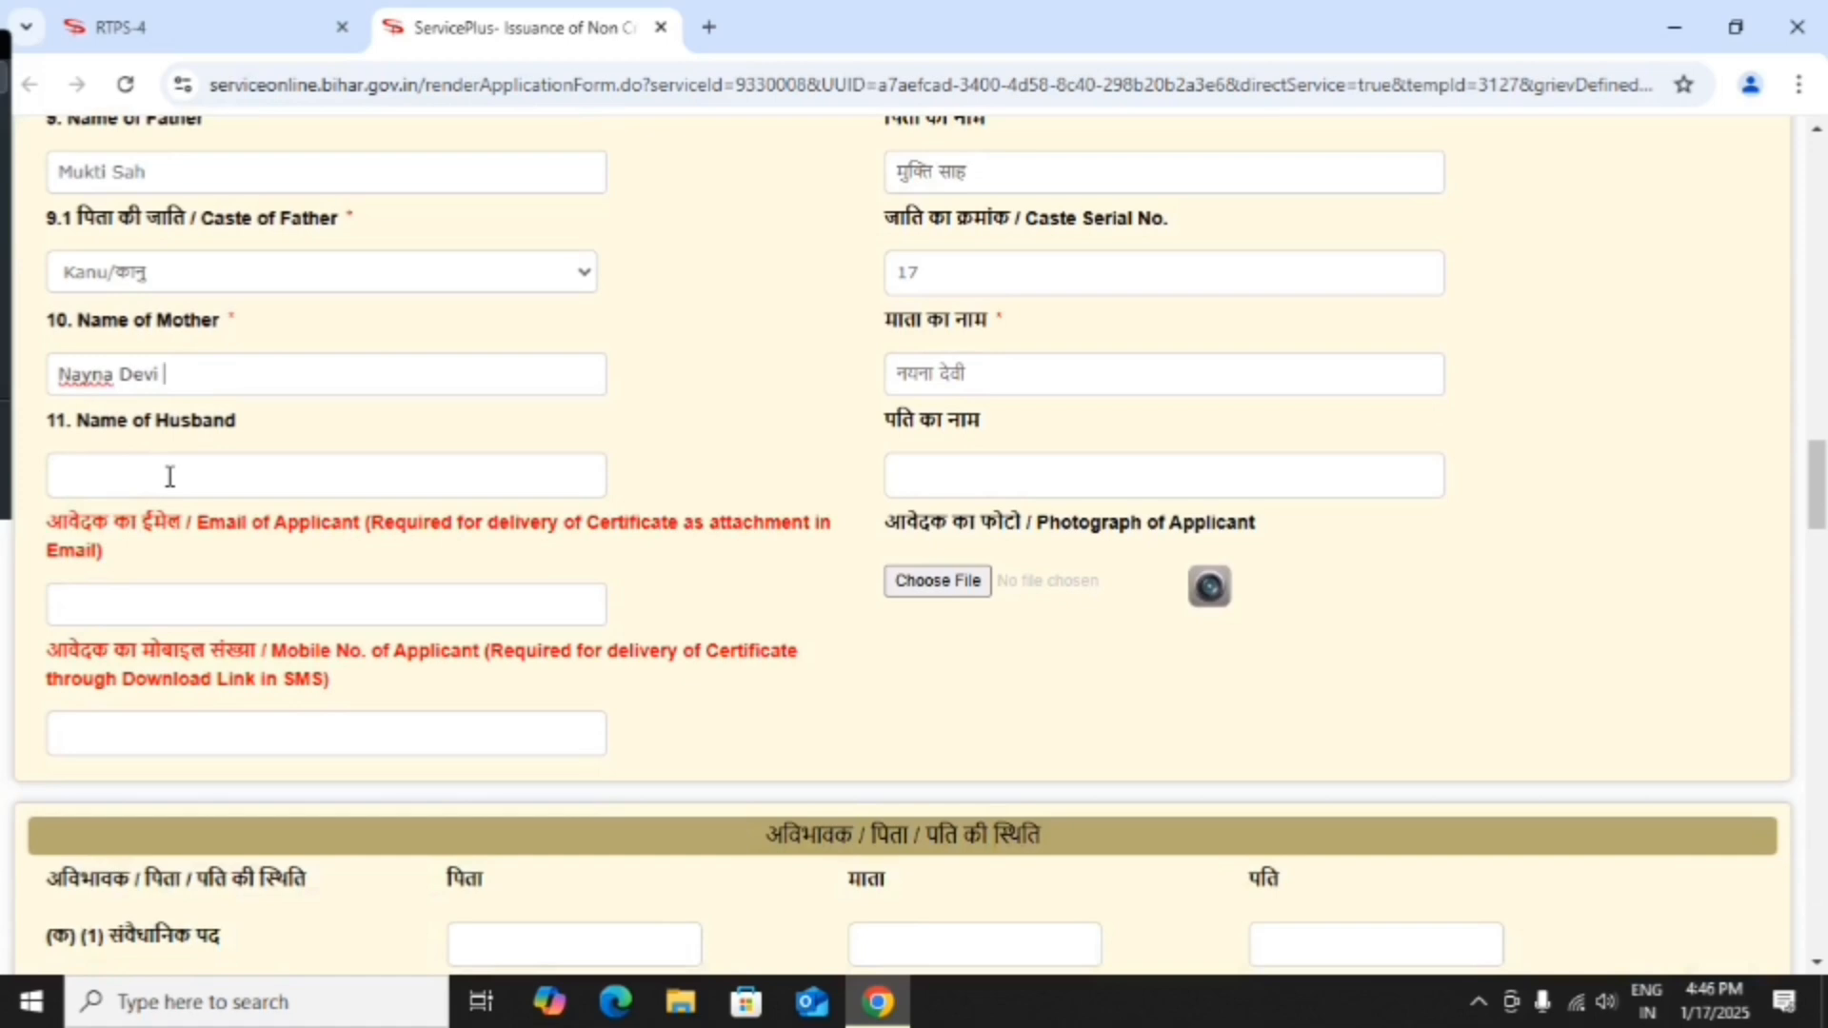
scroll(169, 476, down, 1)
click(160, 486)
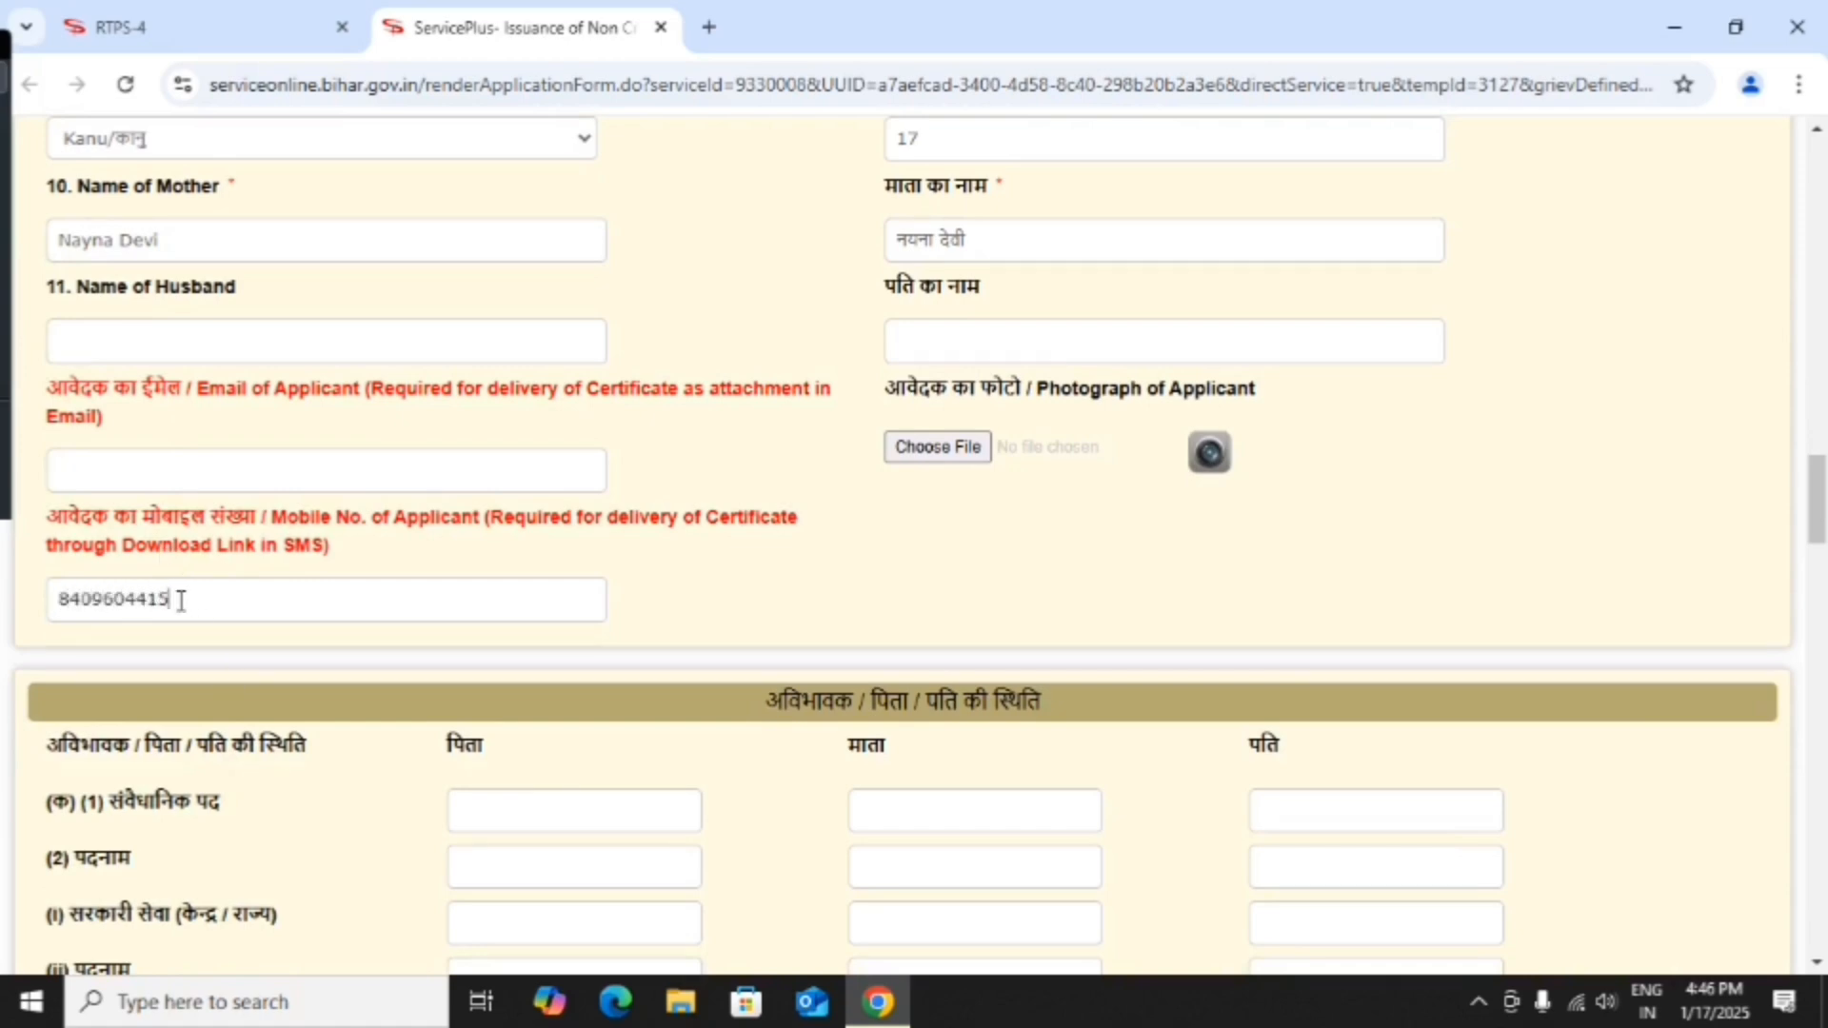
click(938, 450)
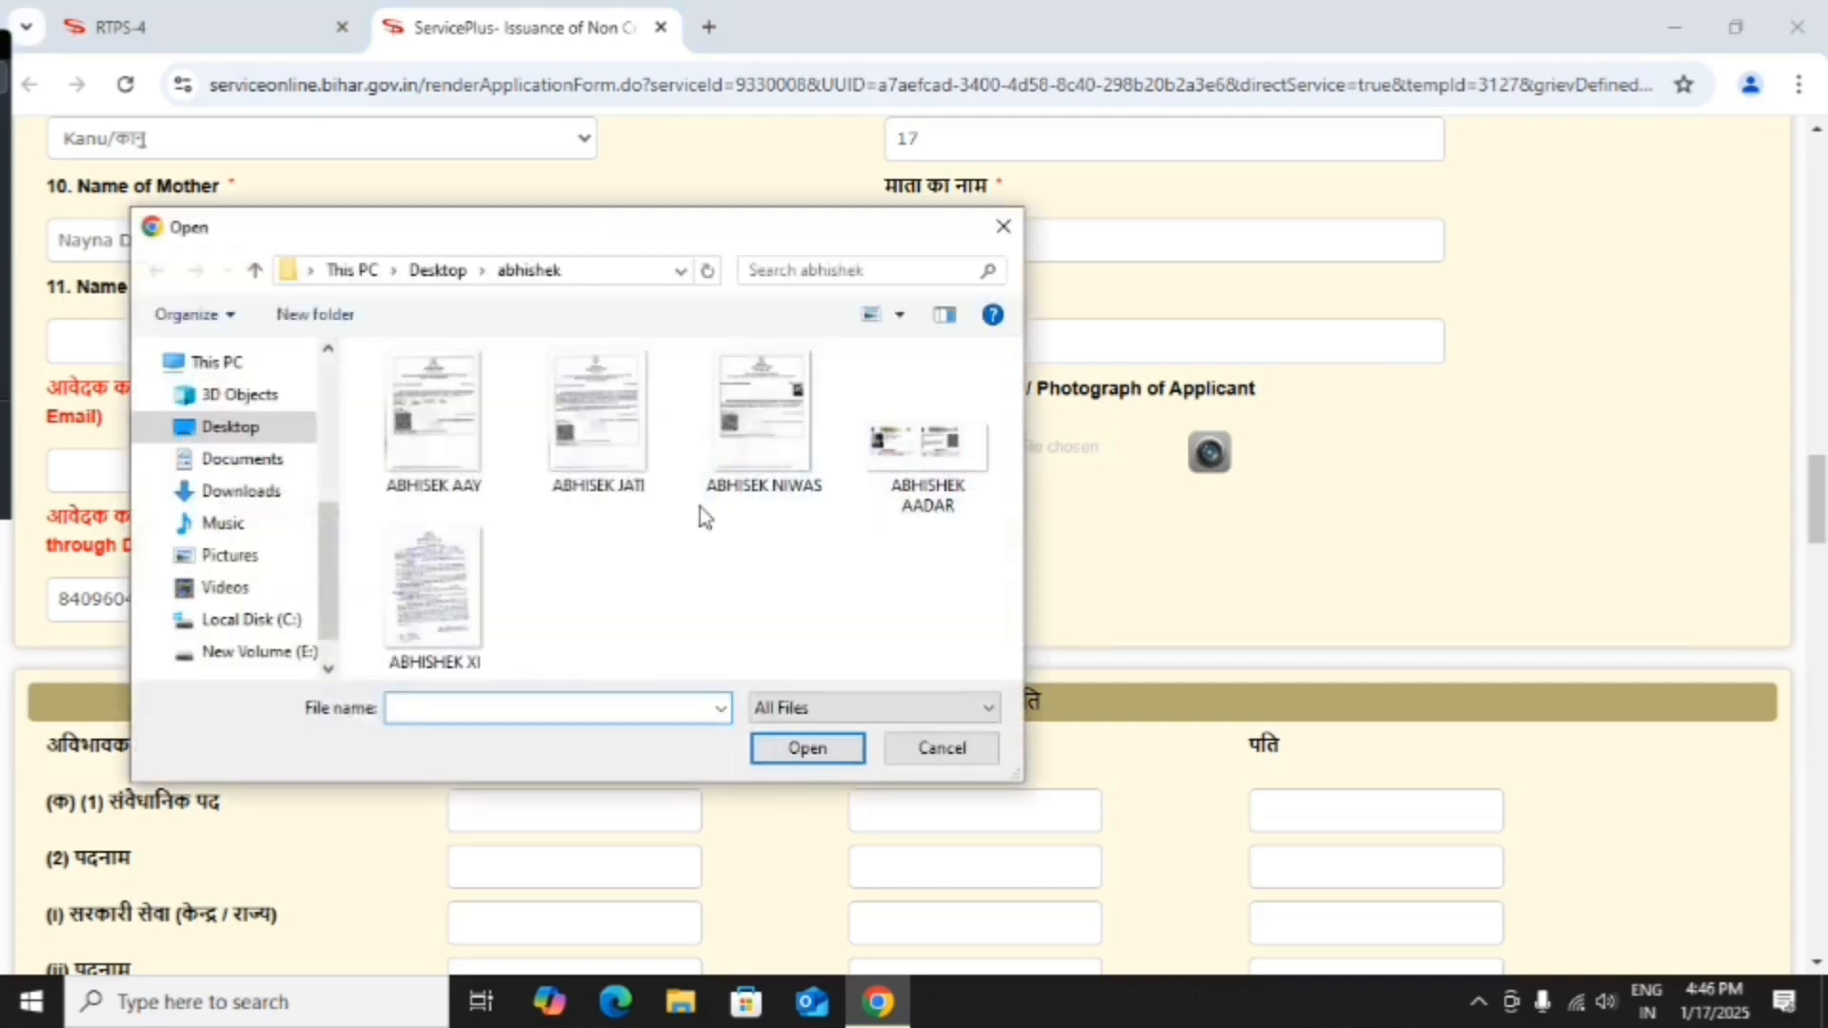
Upload the Desktop image img20241227_19202052 as the Photograph of Applicant.
click(231, 426)
scroll(670, 503, down, 2)
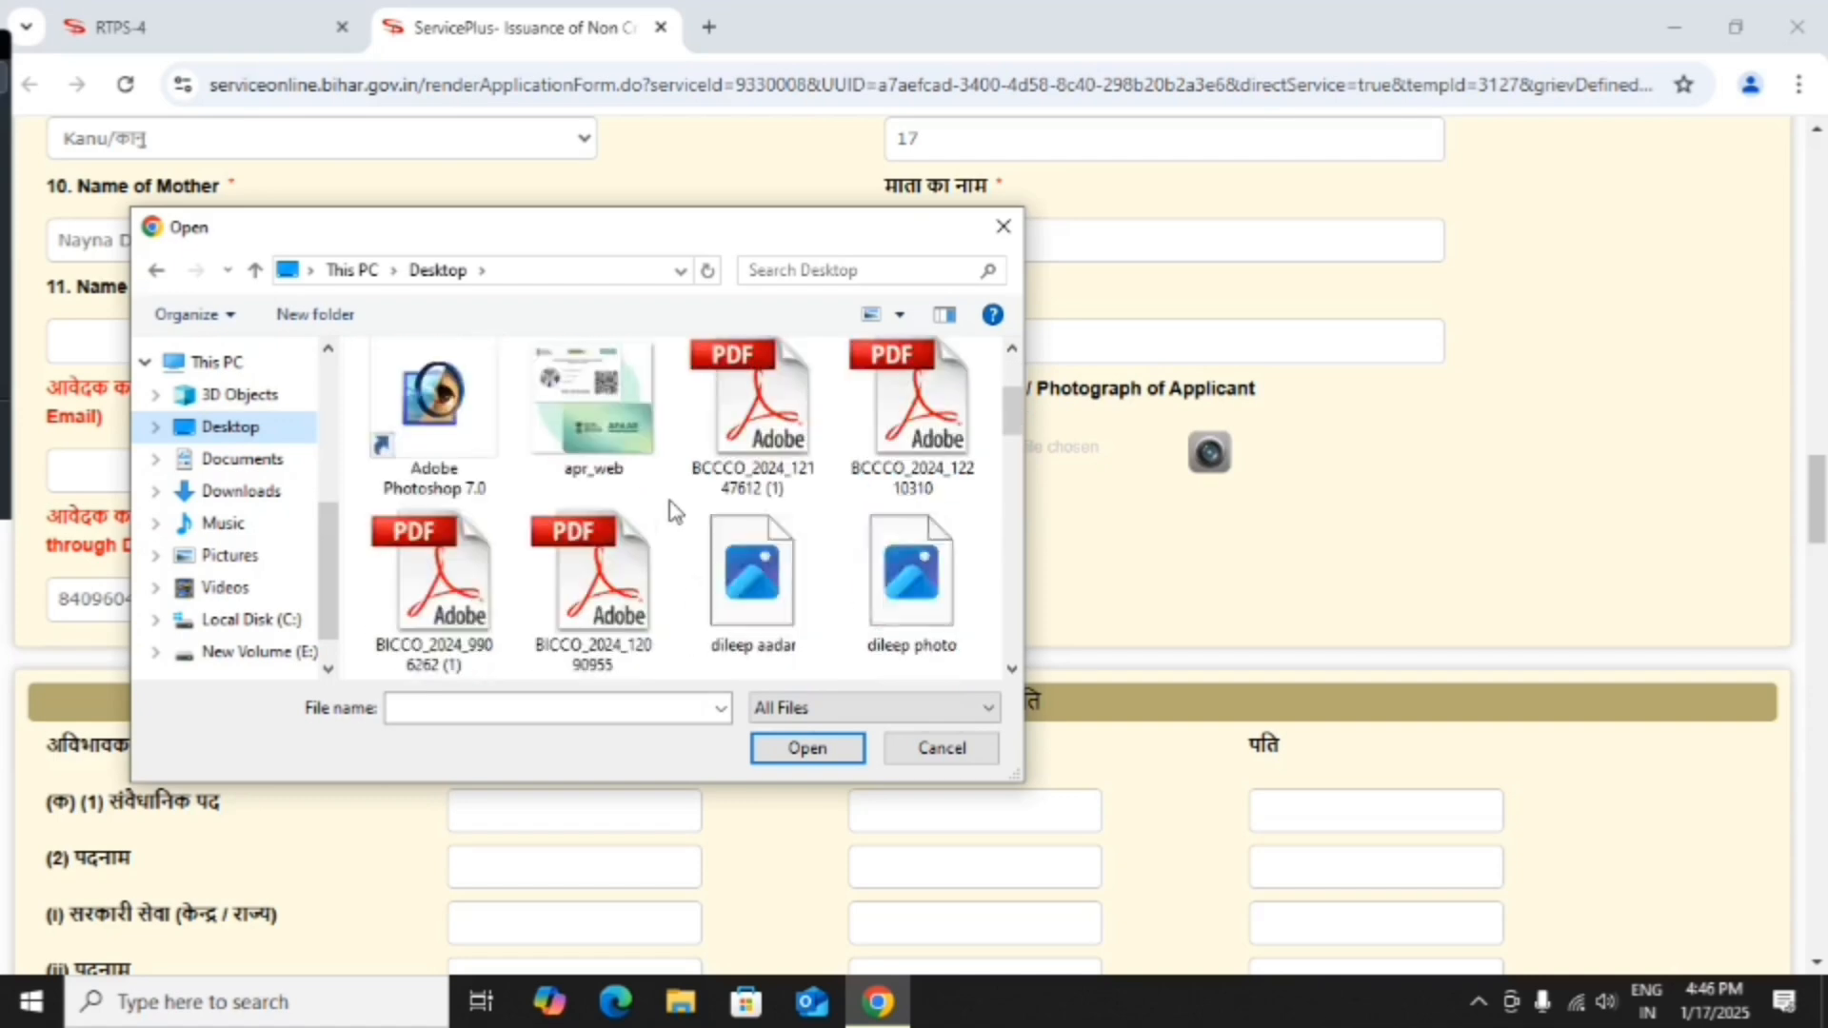
scroll(677, 505, down, 2)
click(868, 560)
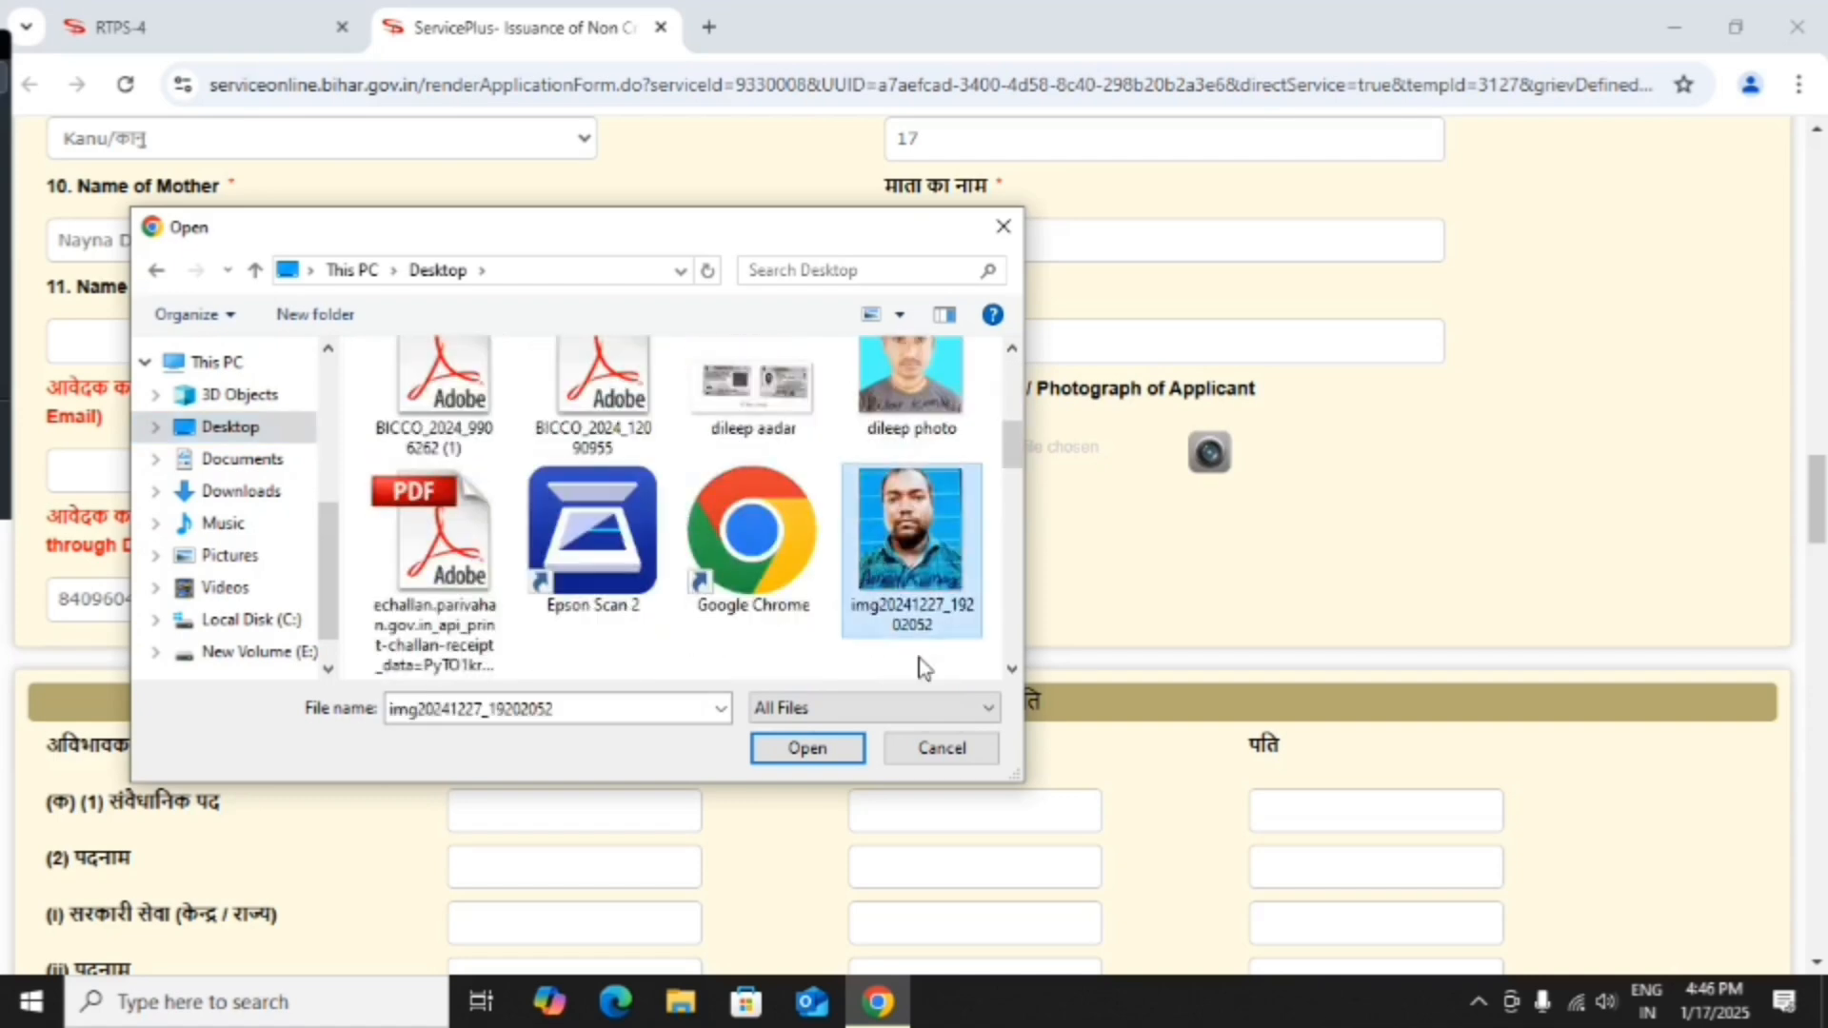
click(807, 749)
Enter business income 40000 and agricultural income 50000, giving a 90000 annual income.
scroll(731, 640, down, 7)
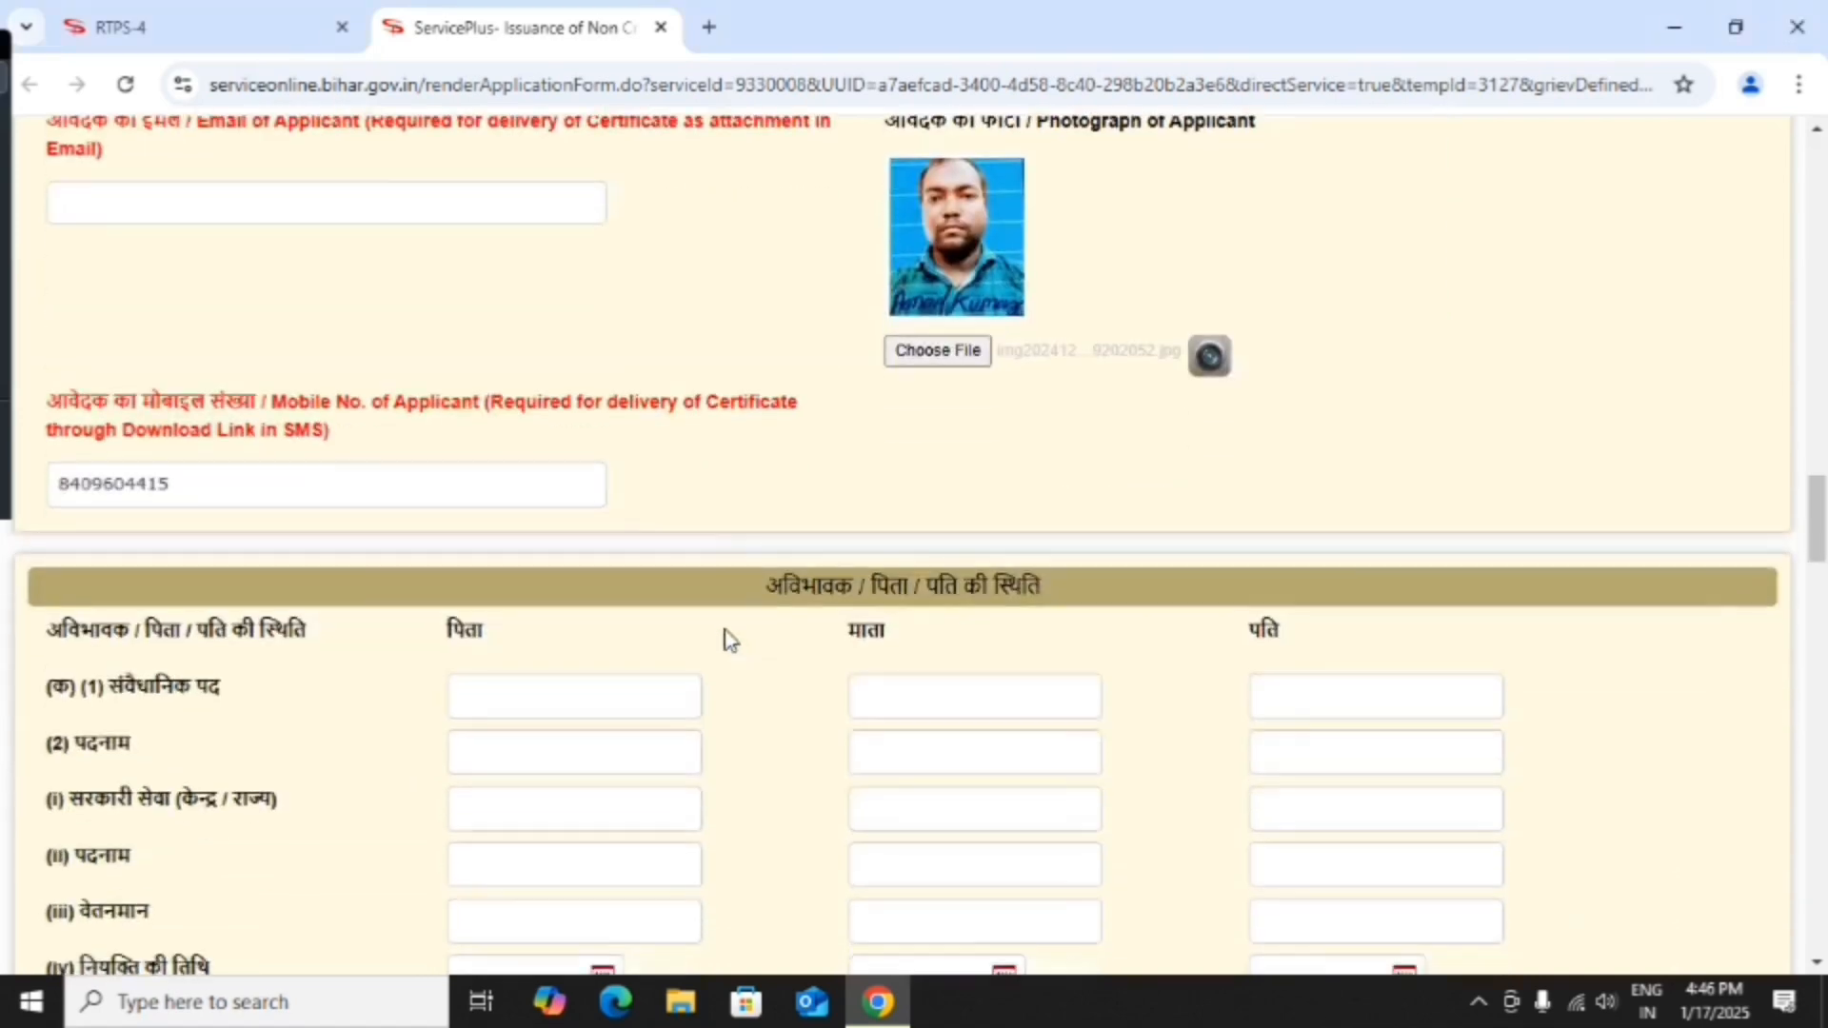
scroll(419, 538, down, 5)
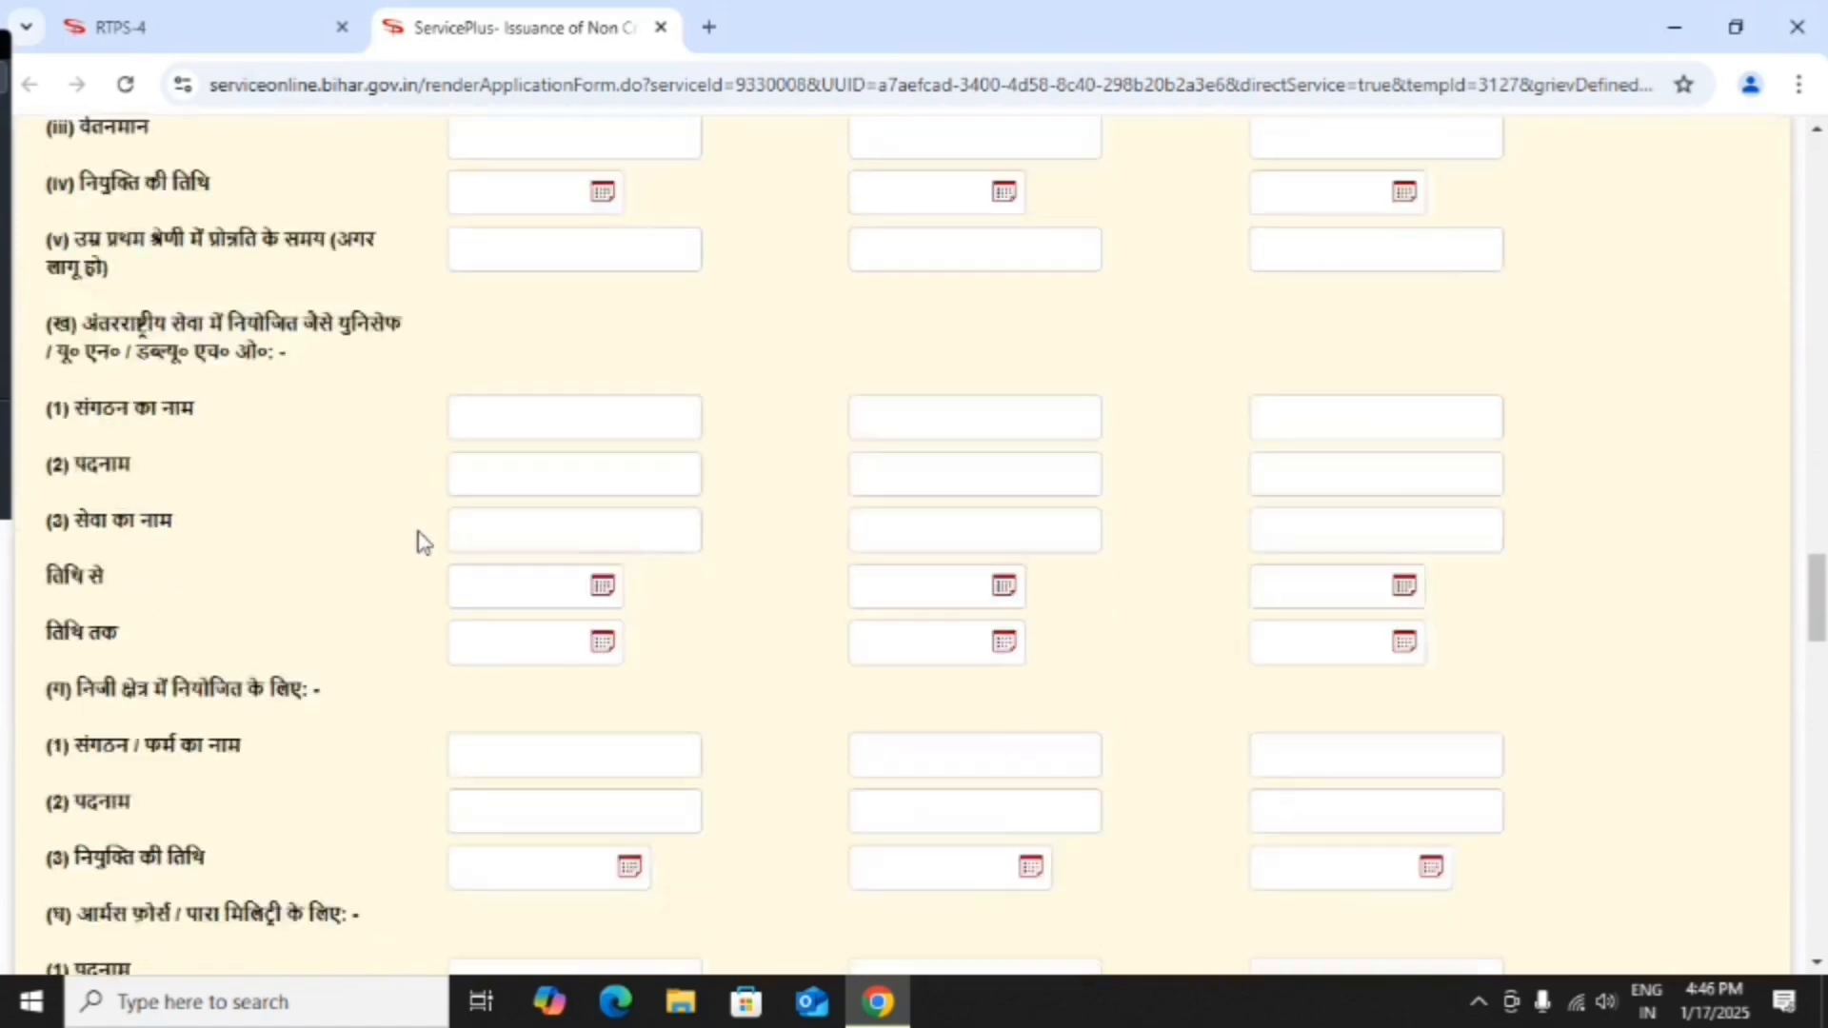
scroll(228, 453, down, 3)
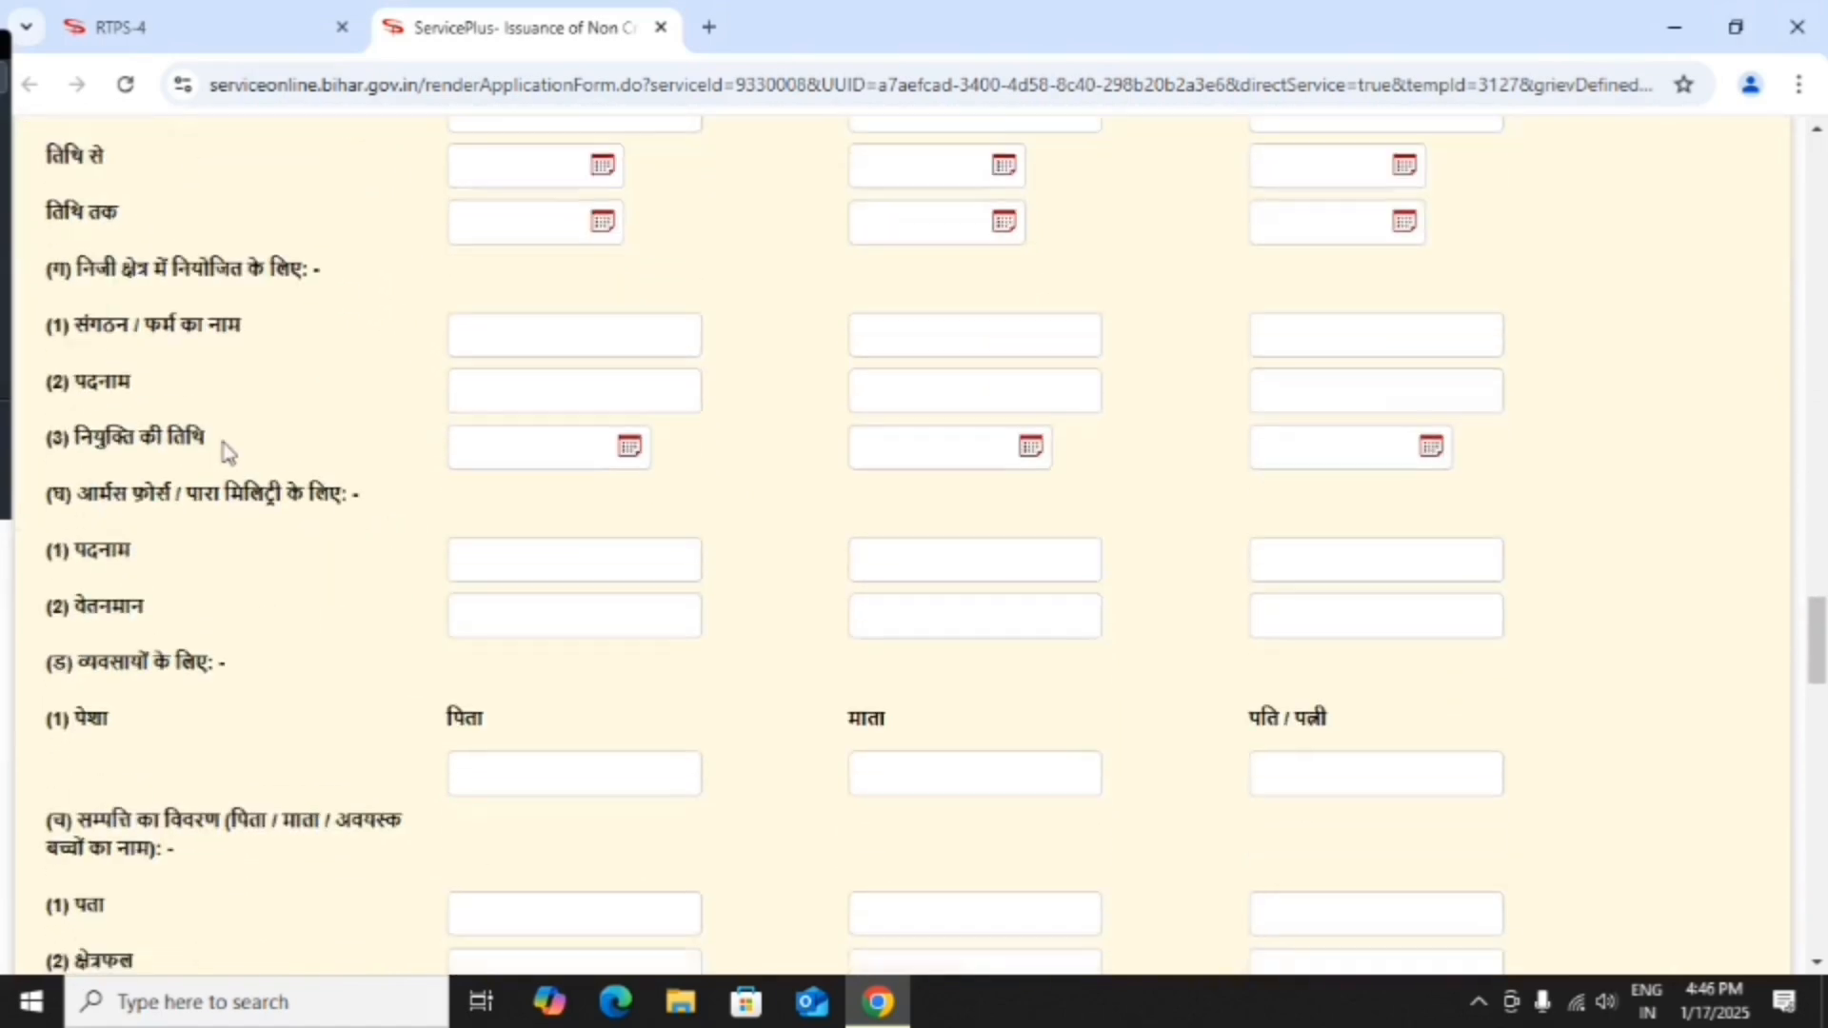
scroll(228, 485, down, 1)
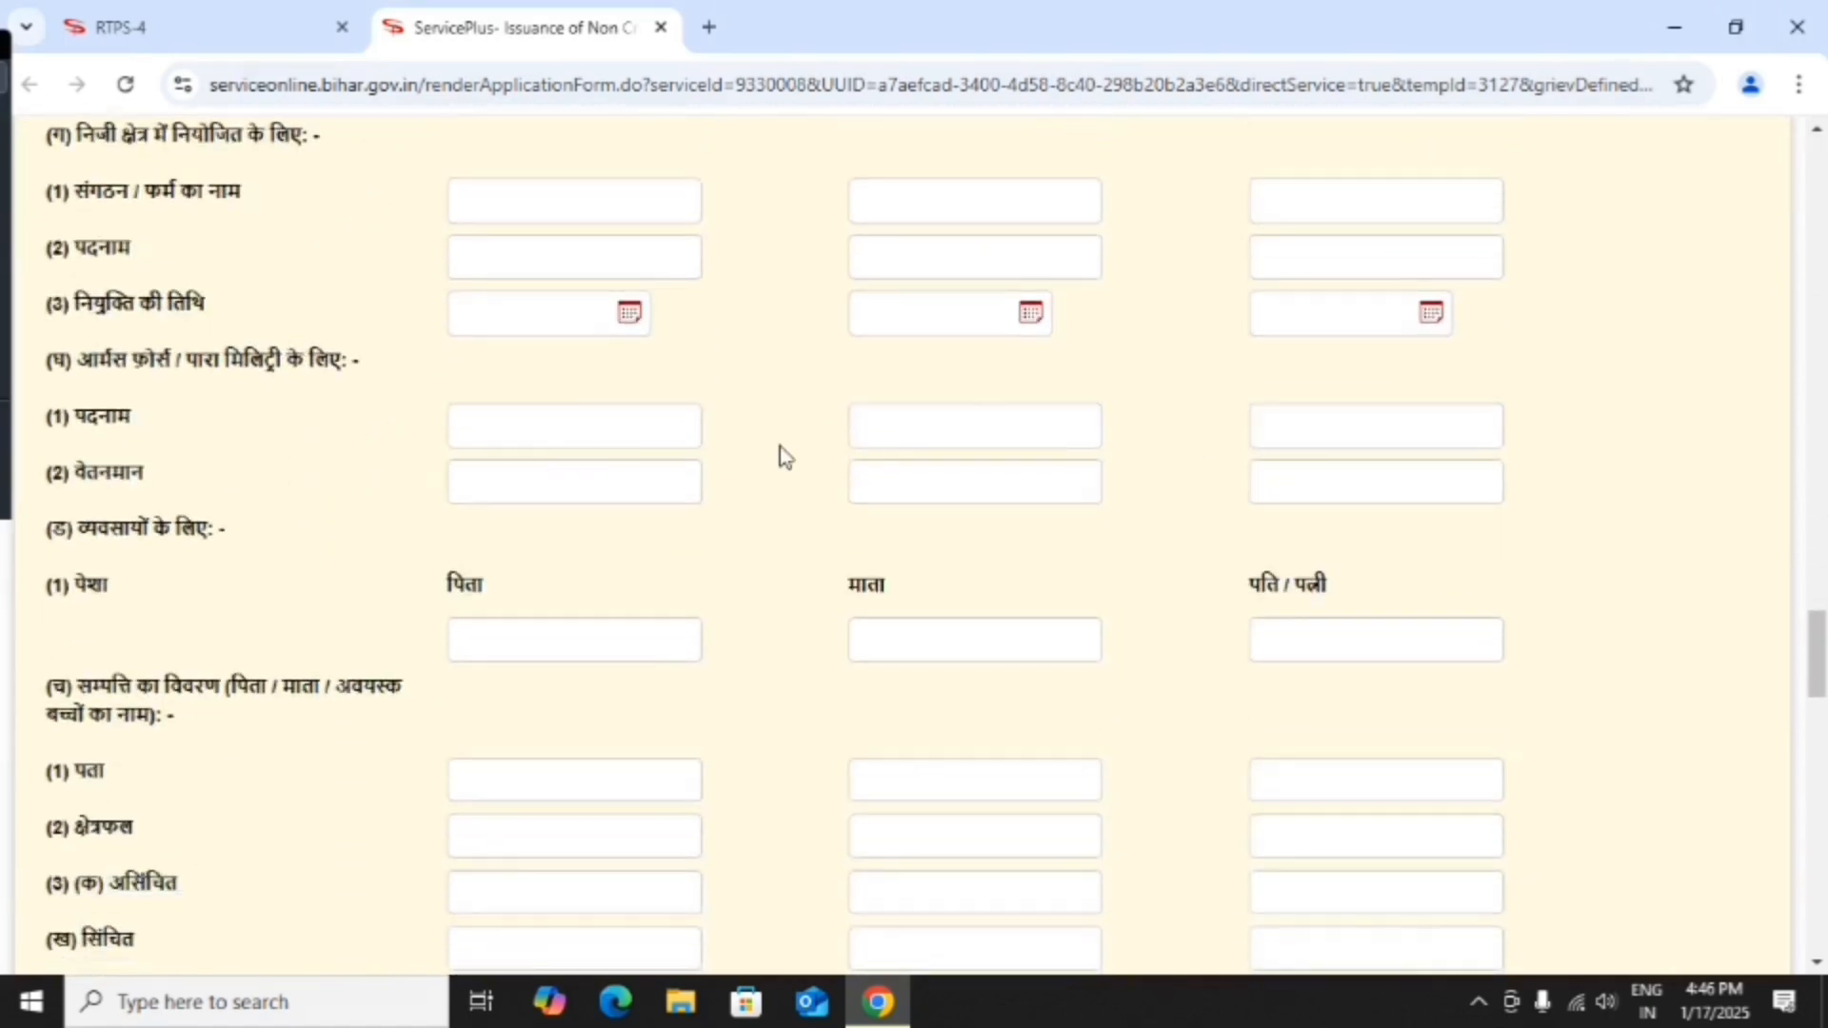
scroll(261, 546, down, 7)
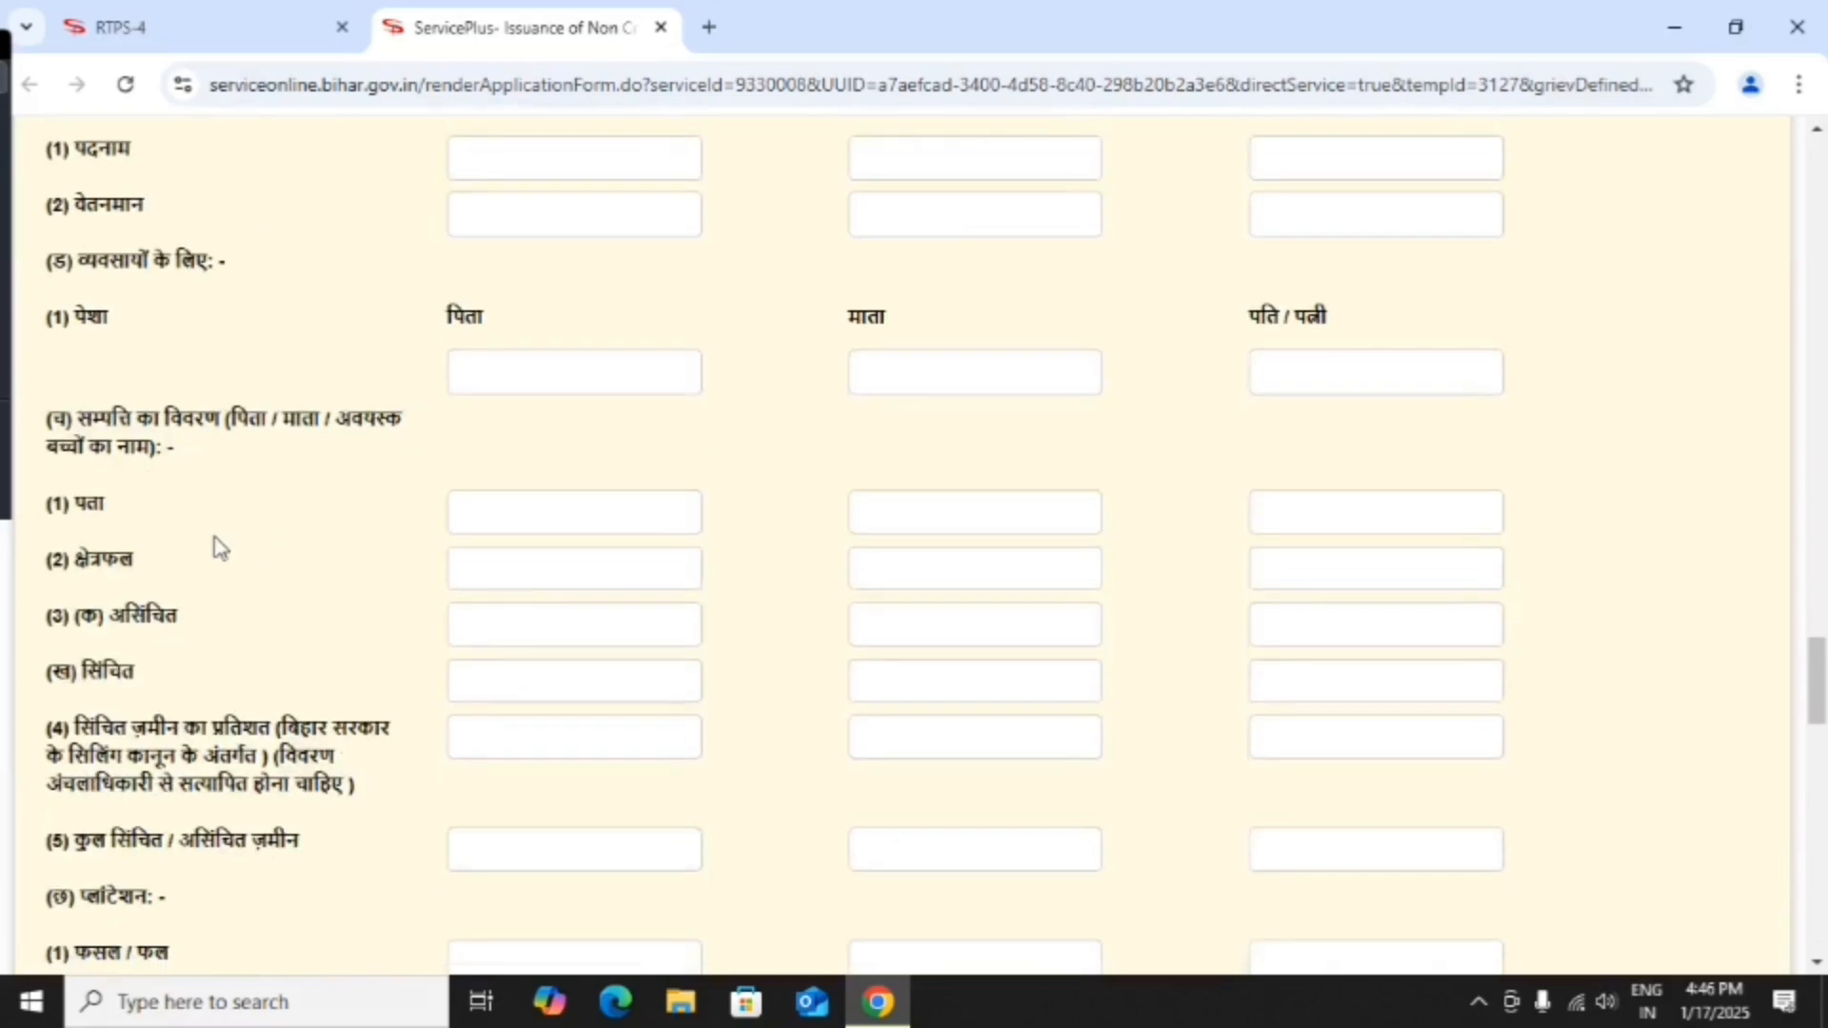
scroll(192, 533, down, 6)
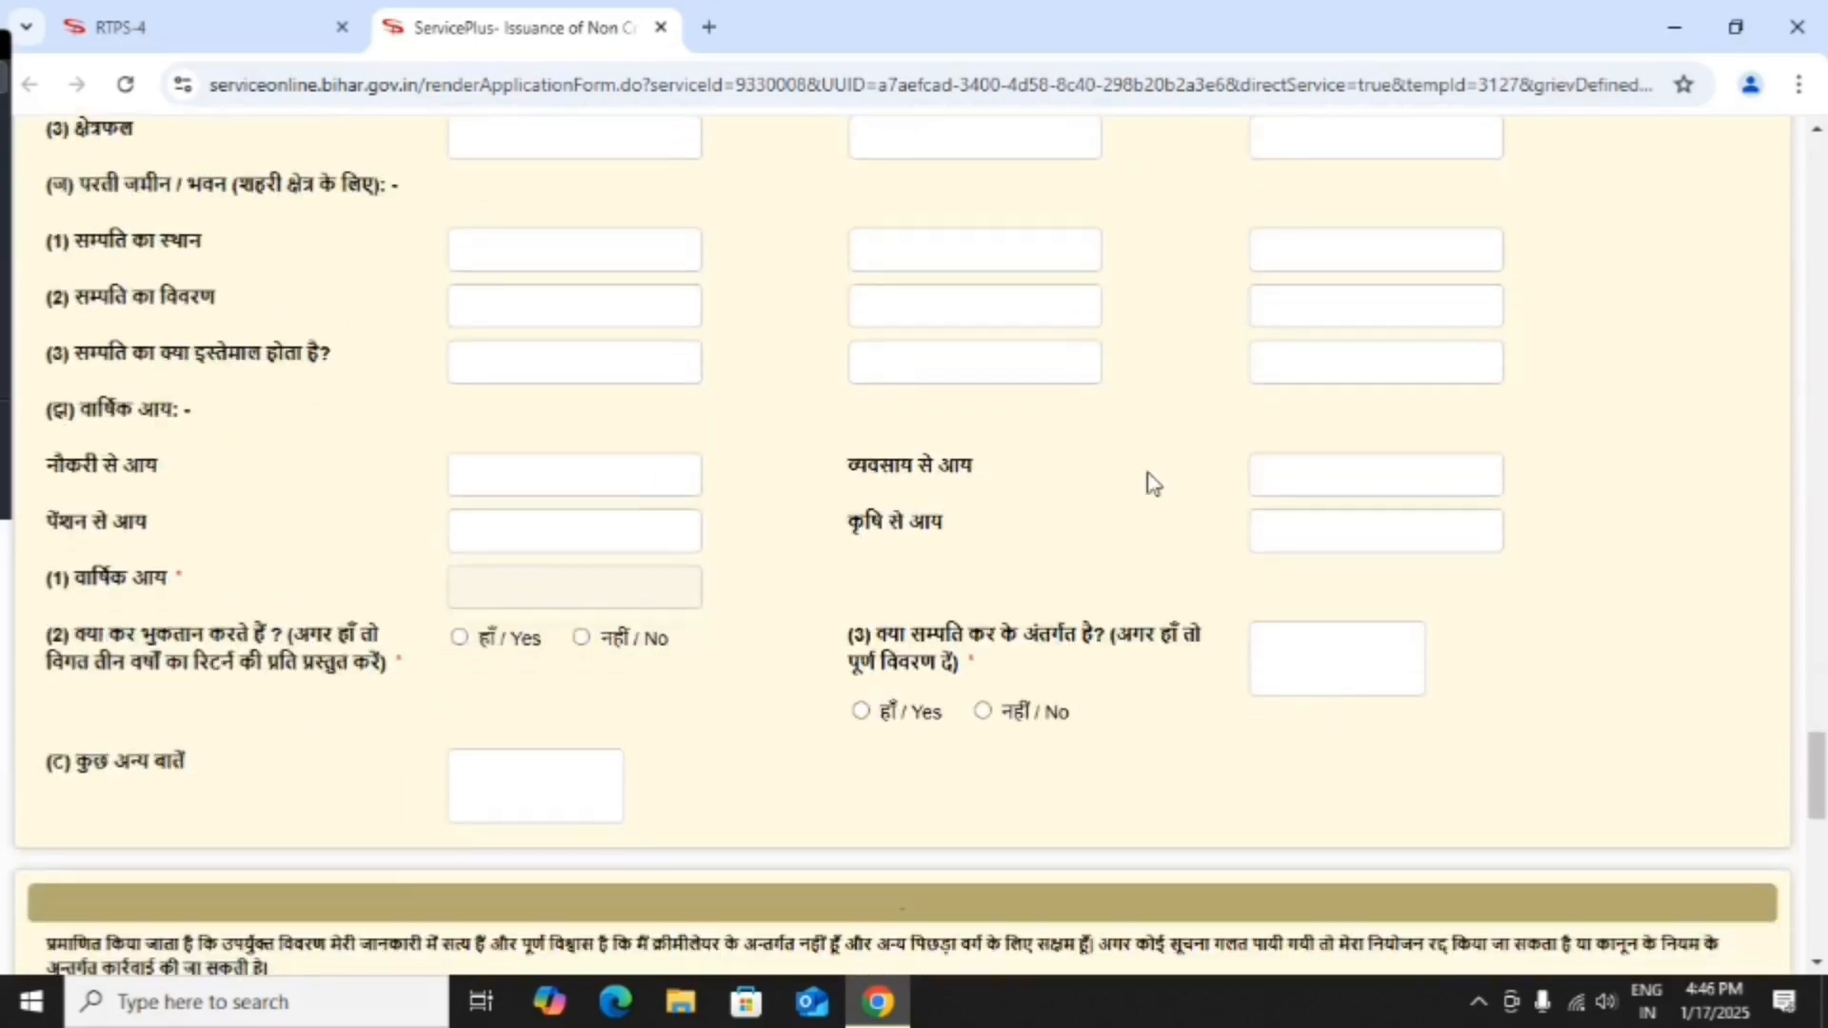
click(1300, 463)
text(40000)
click(1285, 531)
text(5000)
scroll(728, 657, down, 1)
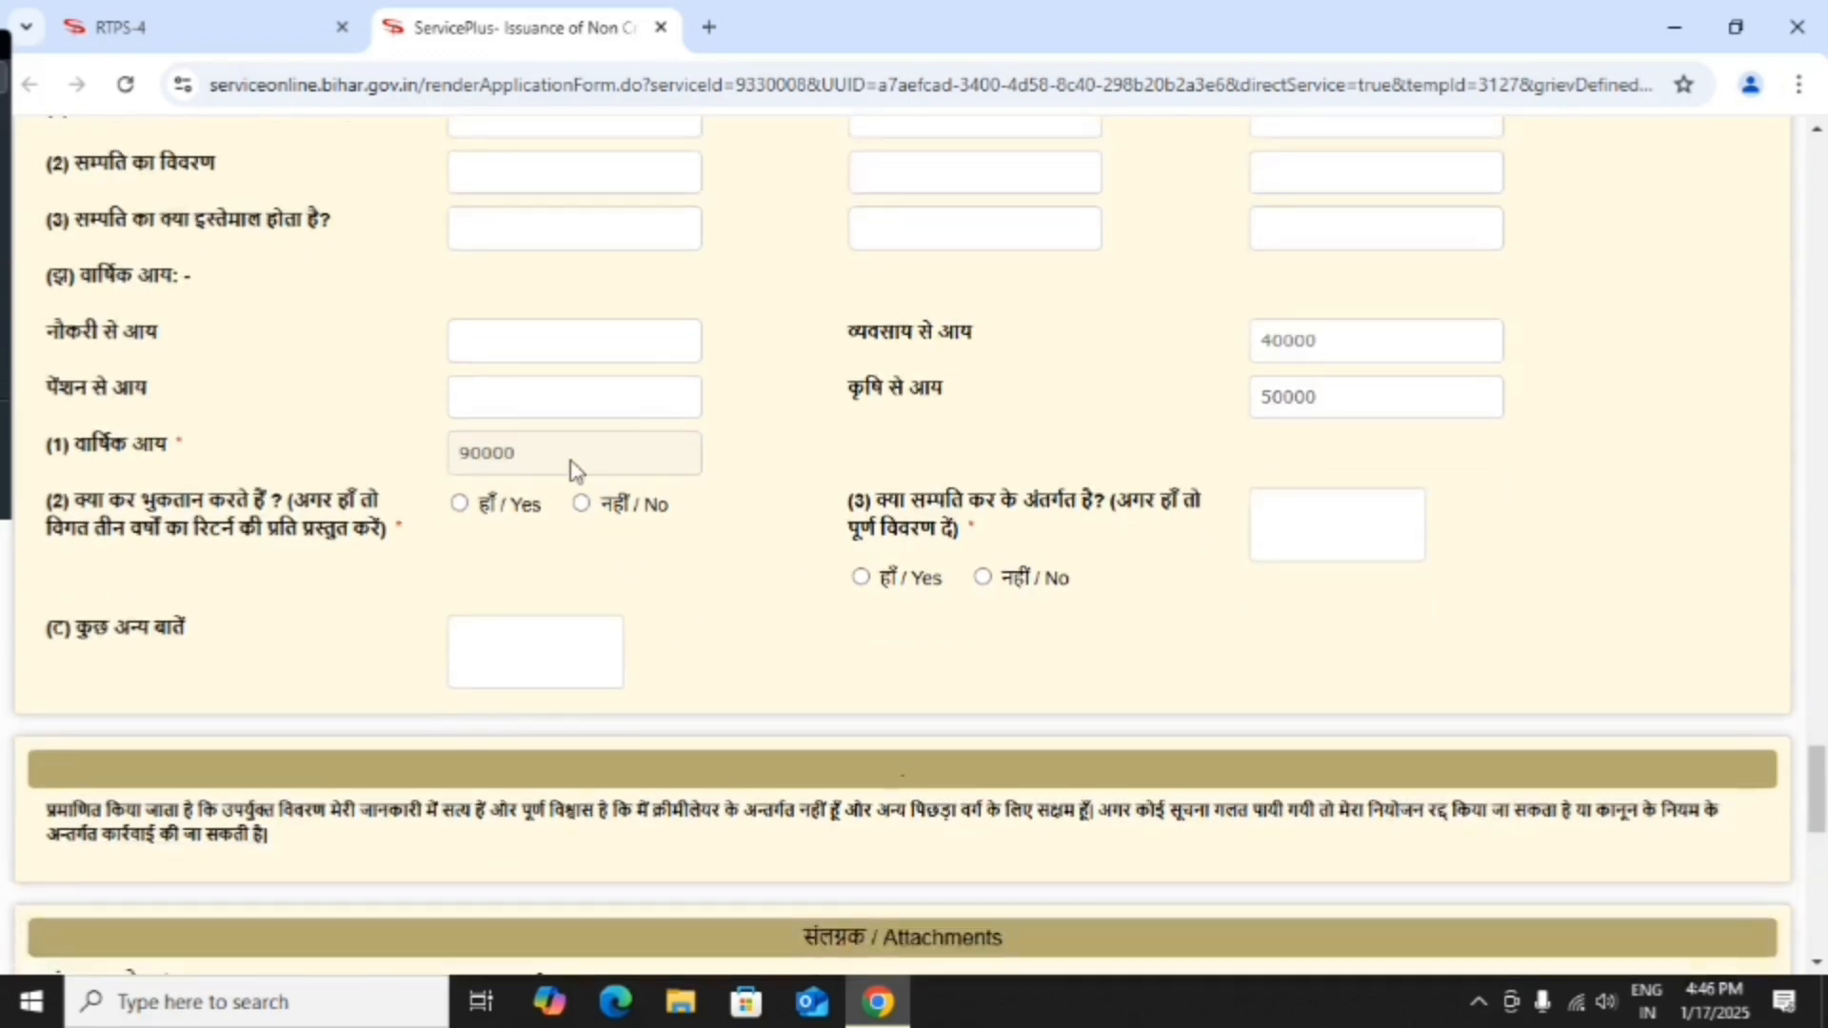
scroll(568, 638, down, 5)
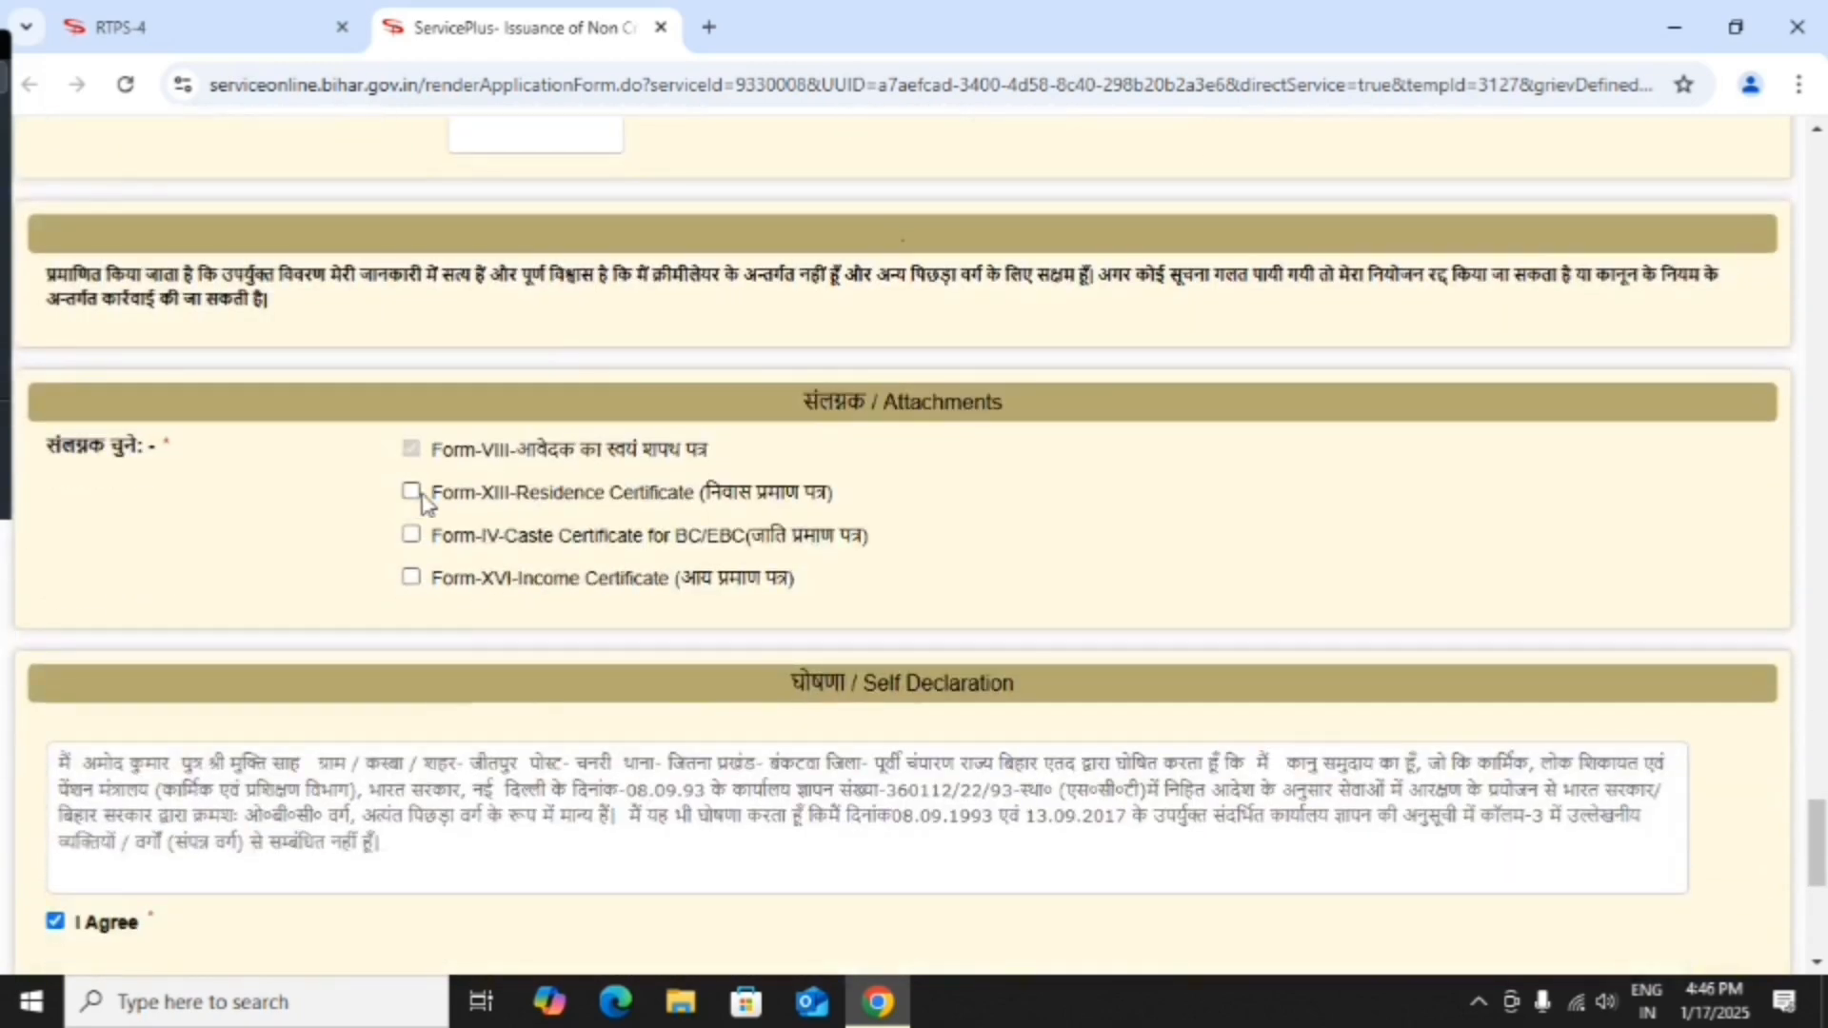
Tick the Form-XIII residence, Form-IV caste and Form-XVI income certificate enclosures.
click(411, 491)
click(411, 535)
click(411, 577)
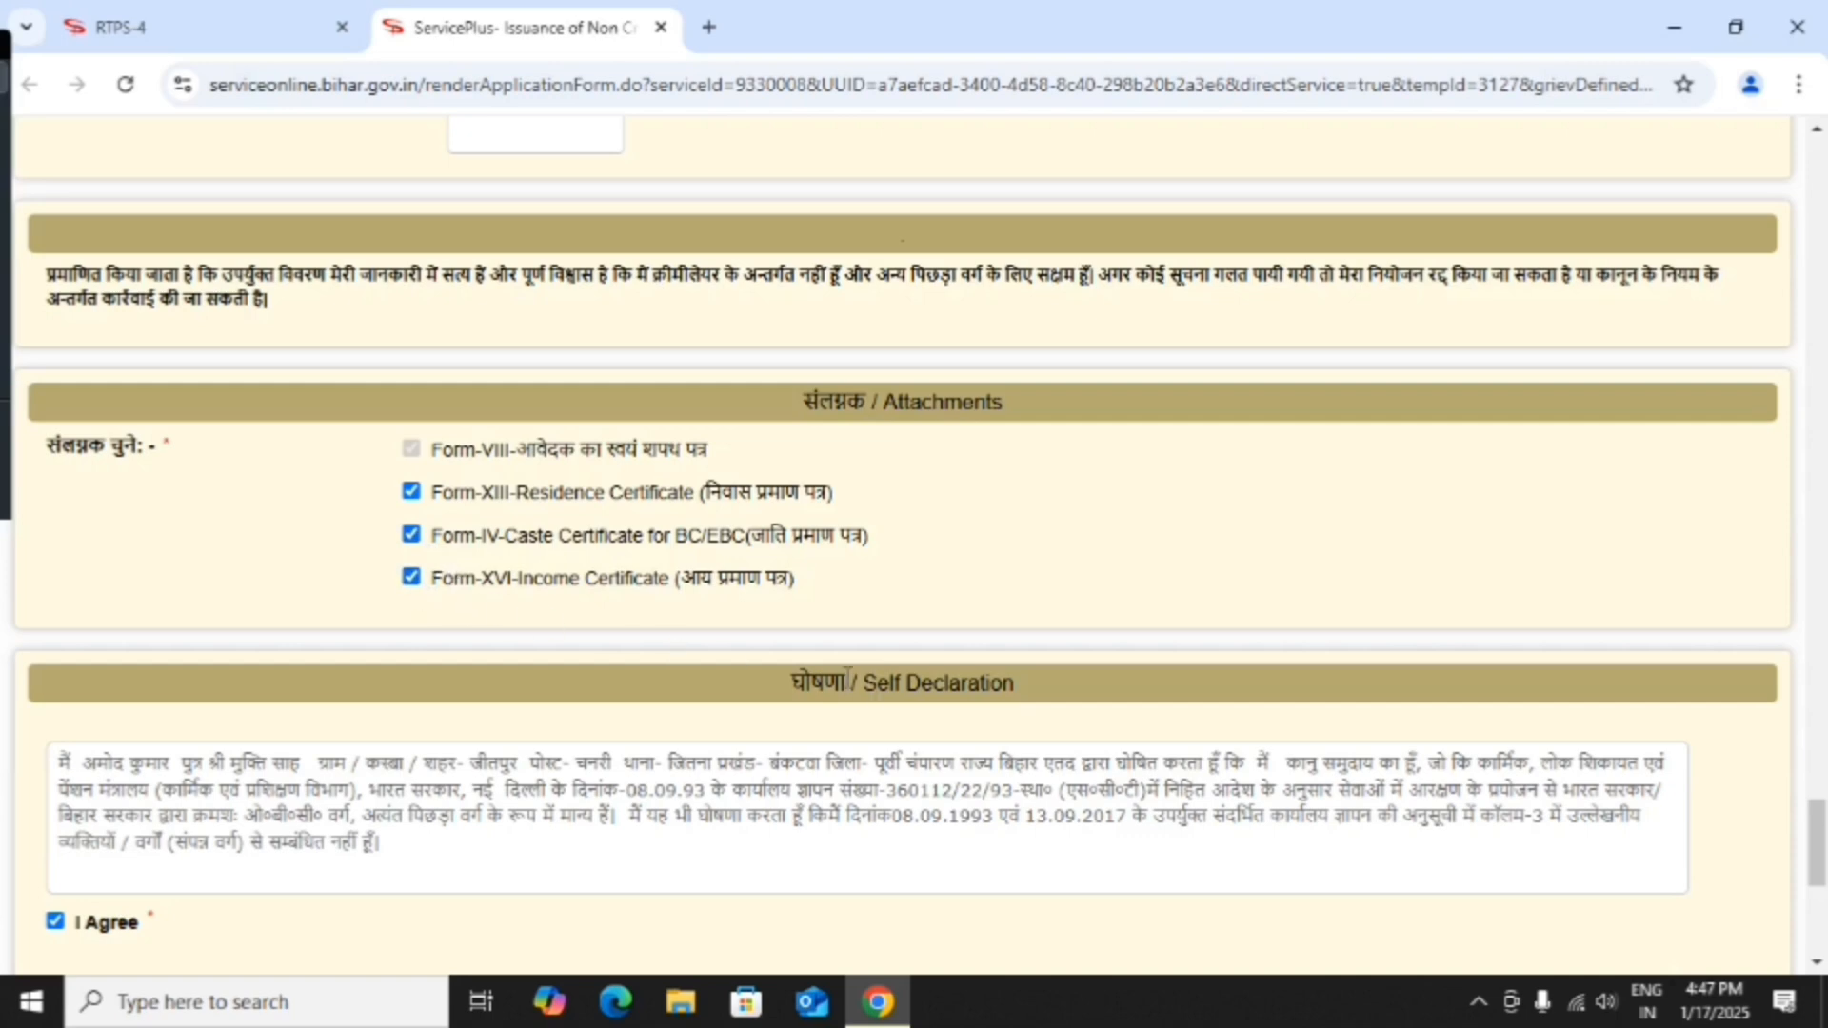
scroll(847, 678, down, 7)
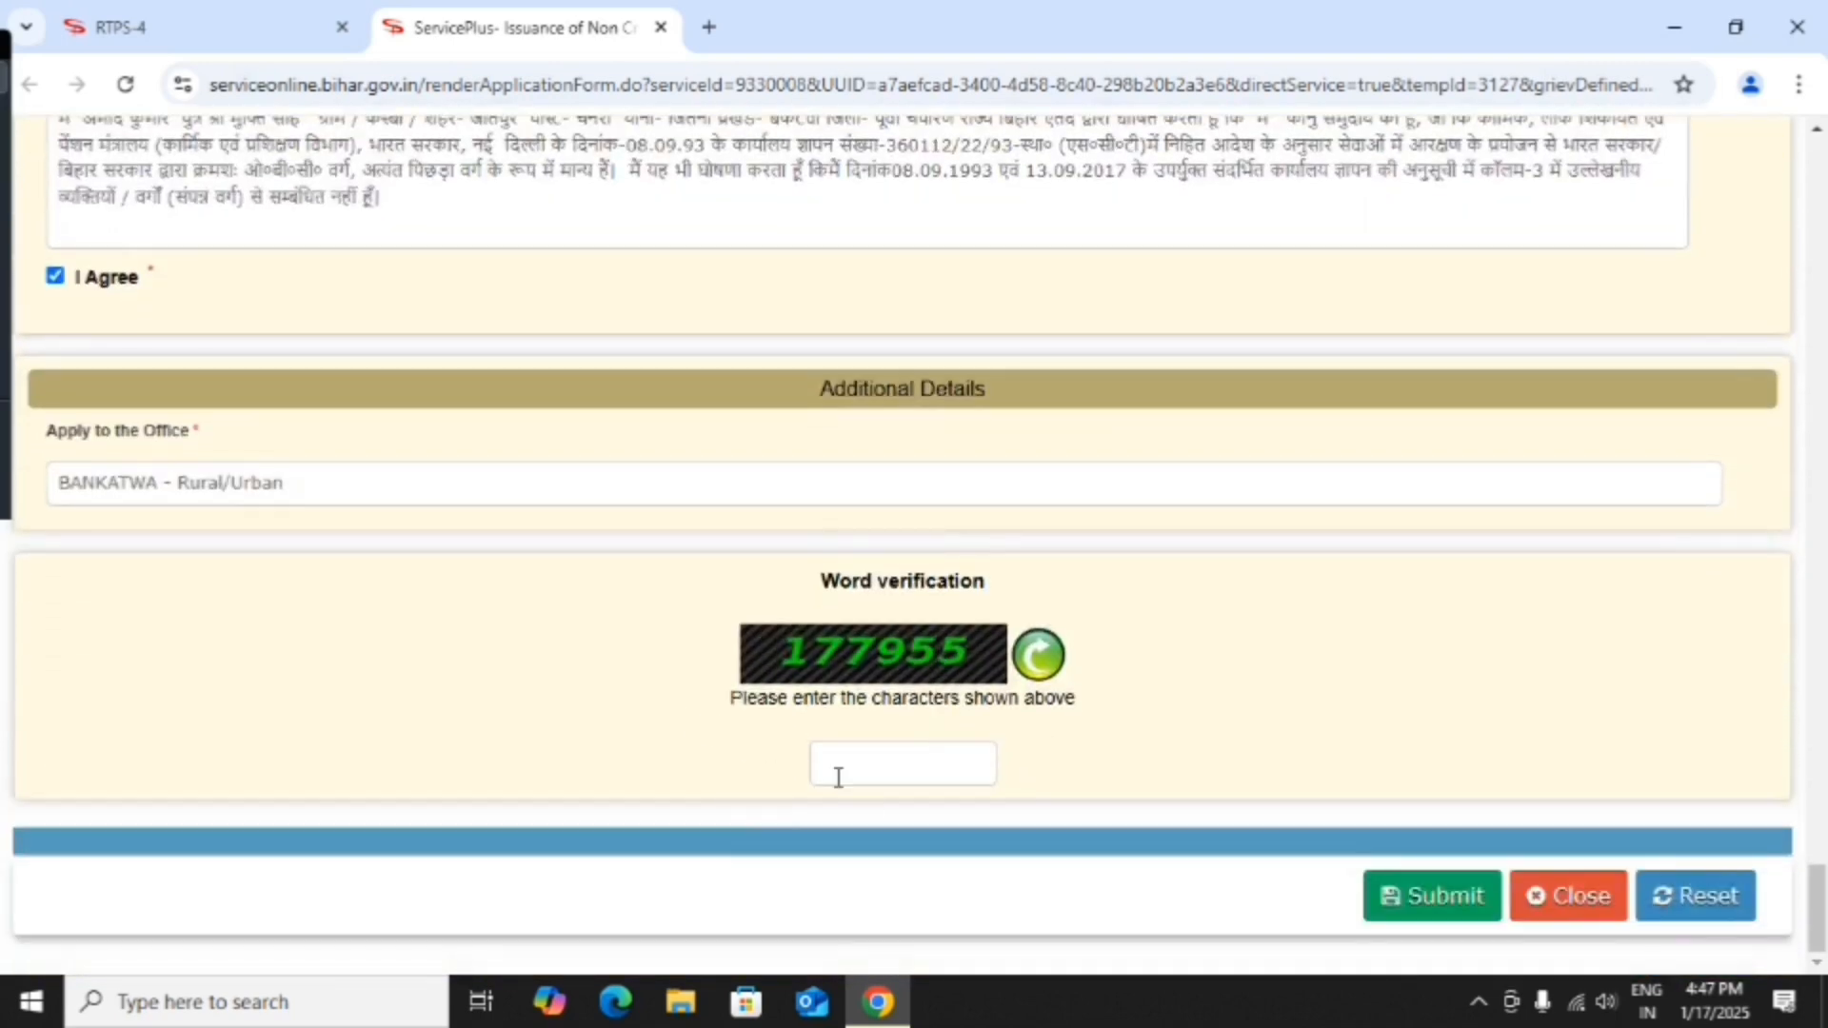
scroll(868, 762, up, 3)
scroll(868, 762, down, 3)
Answer नहीं / No to the income-tax and wealth-tax questions, then resubmit and confirm.
click(1414, 895)
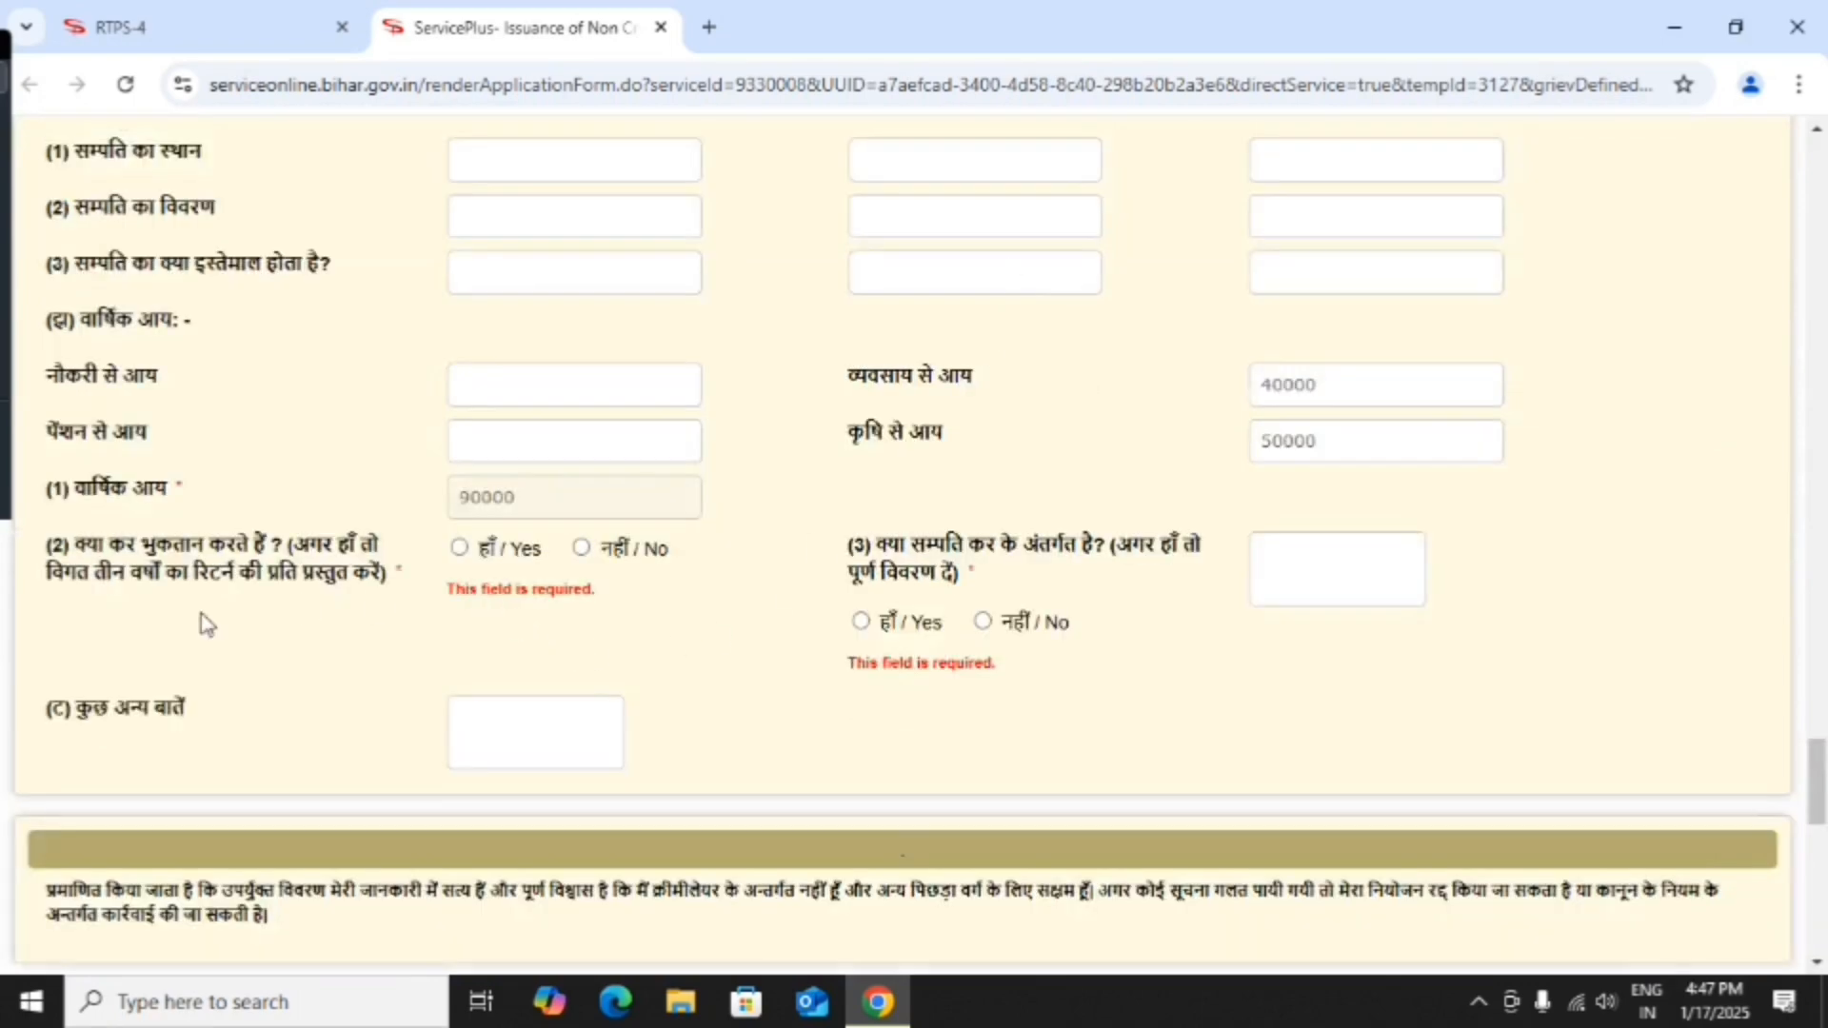
click(580, 550)
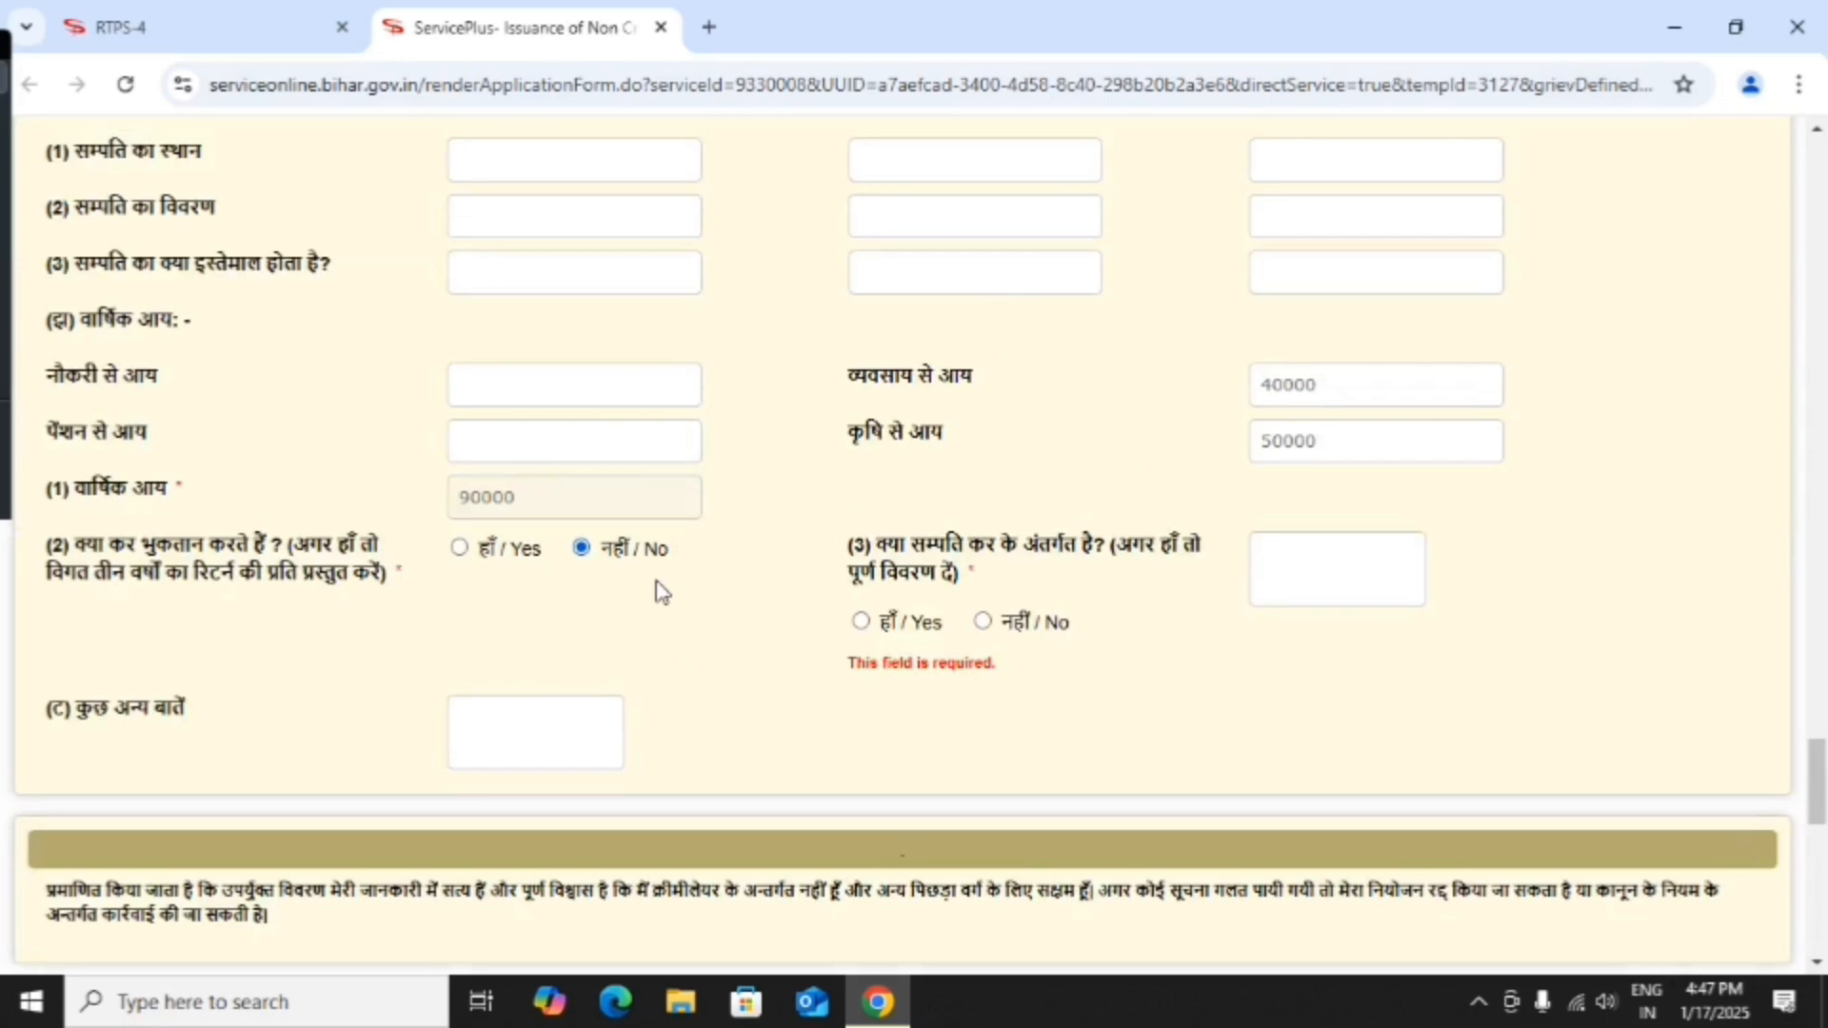
click(986, 623)
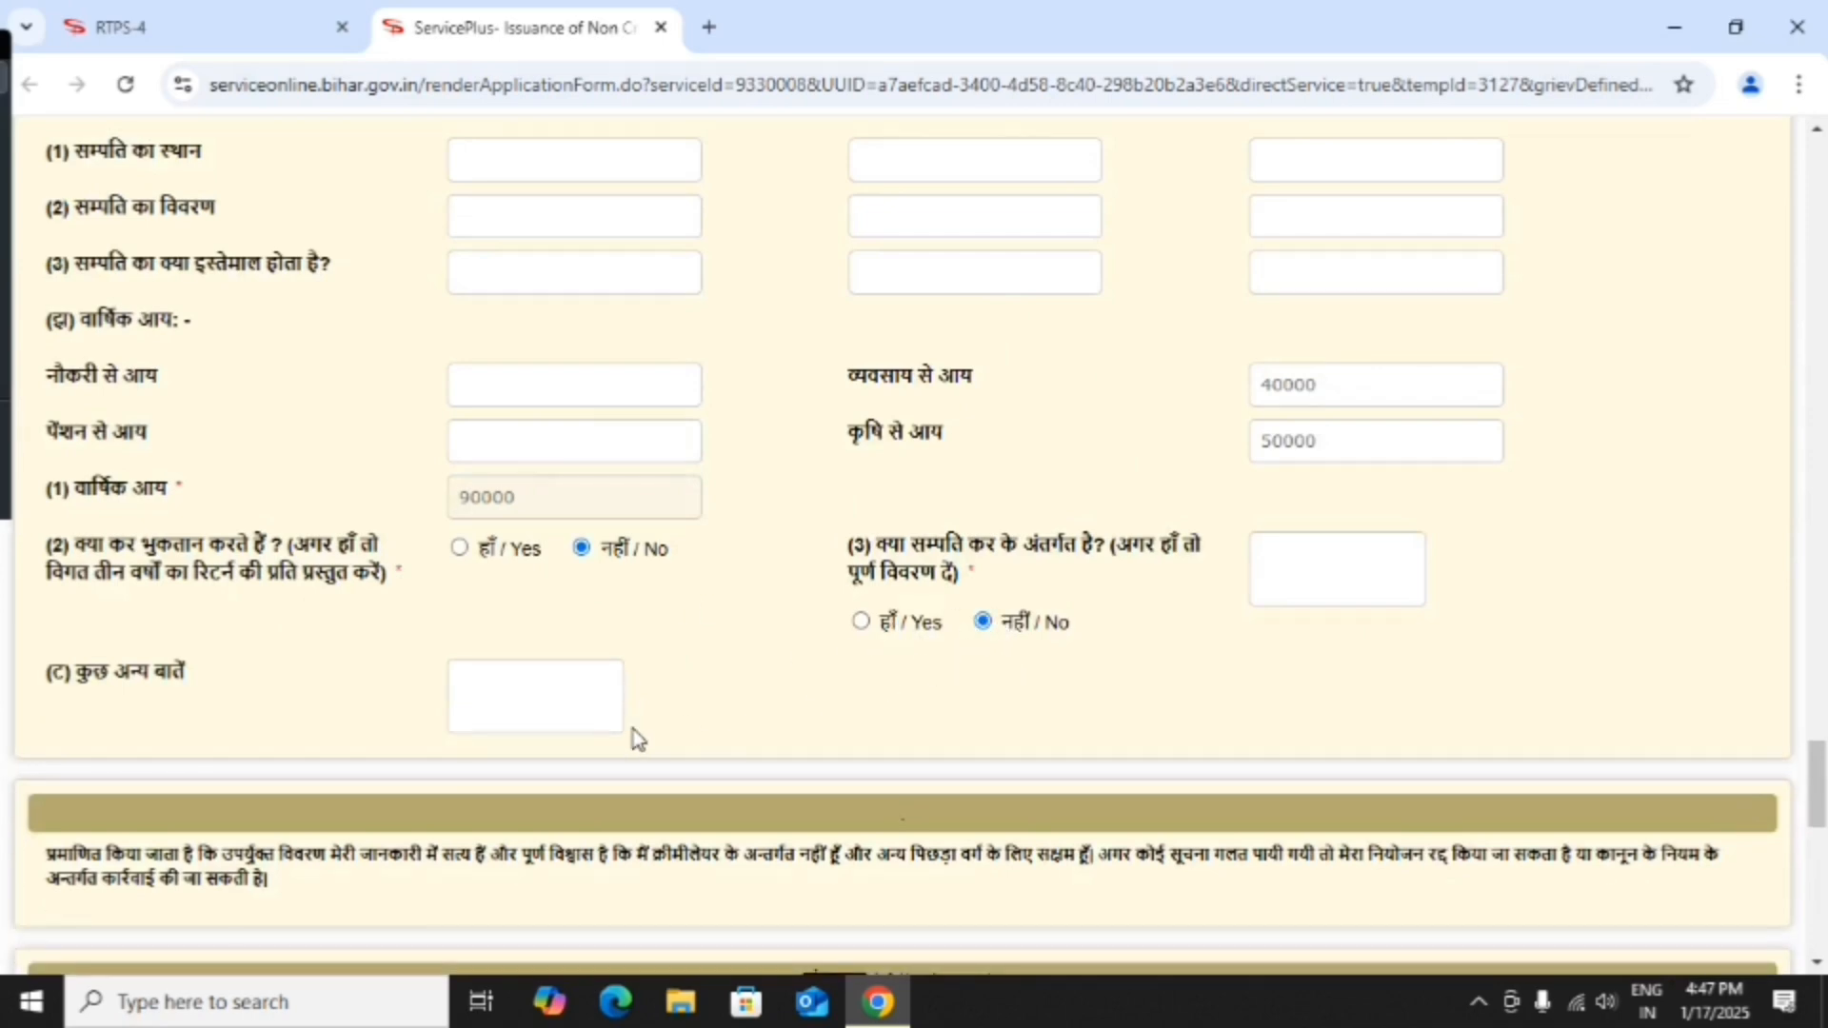
scroll(632, 729, down, 12)
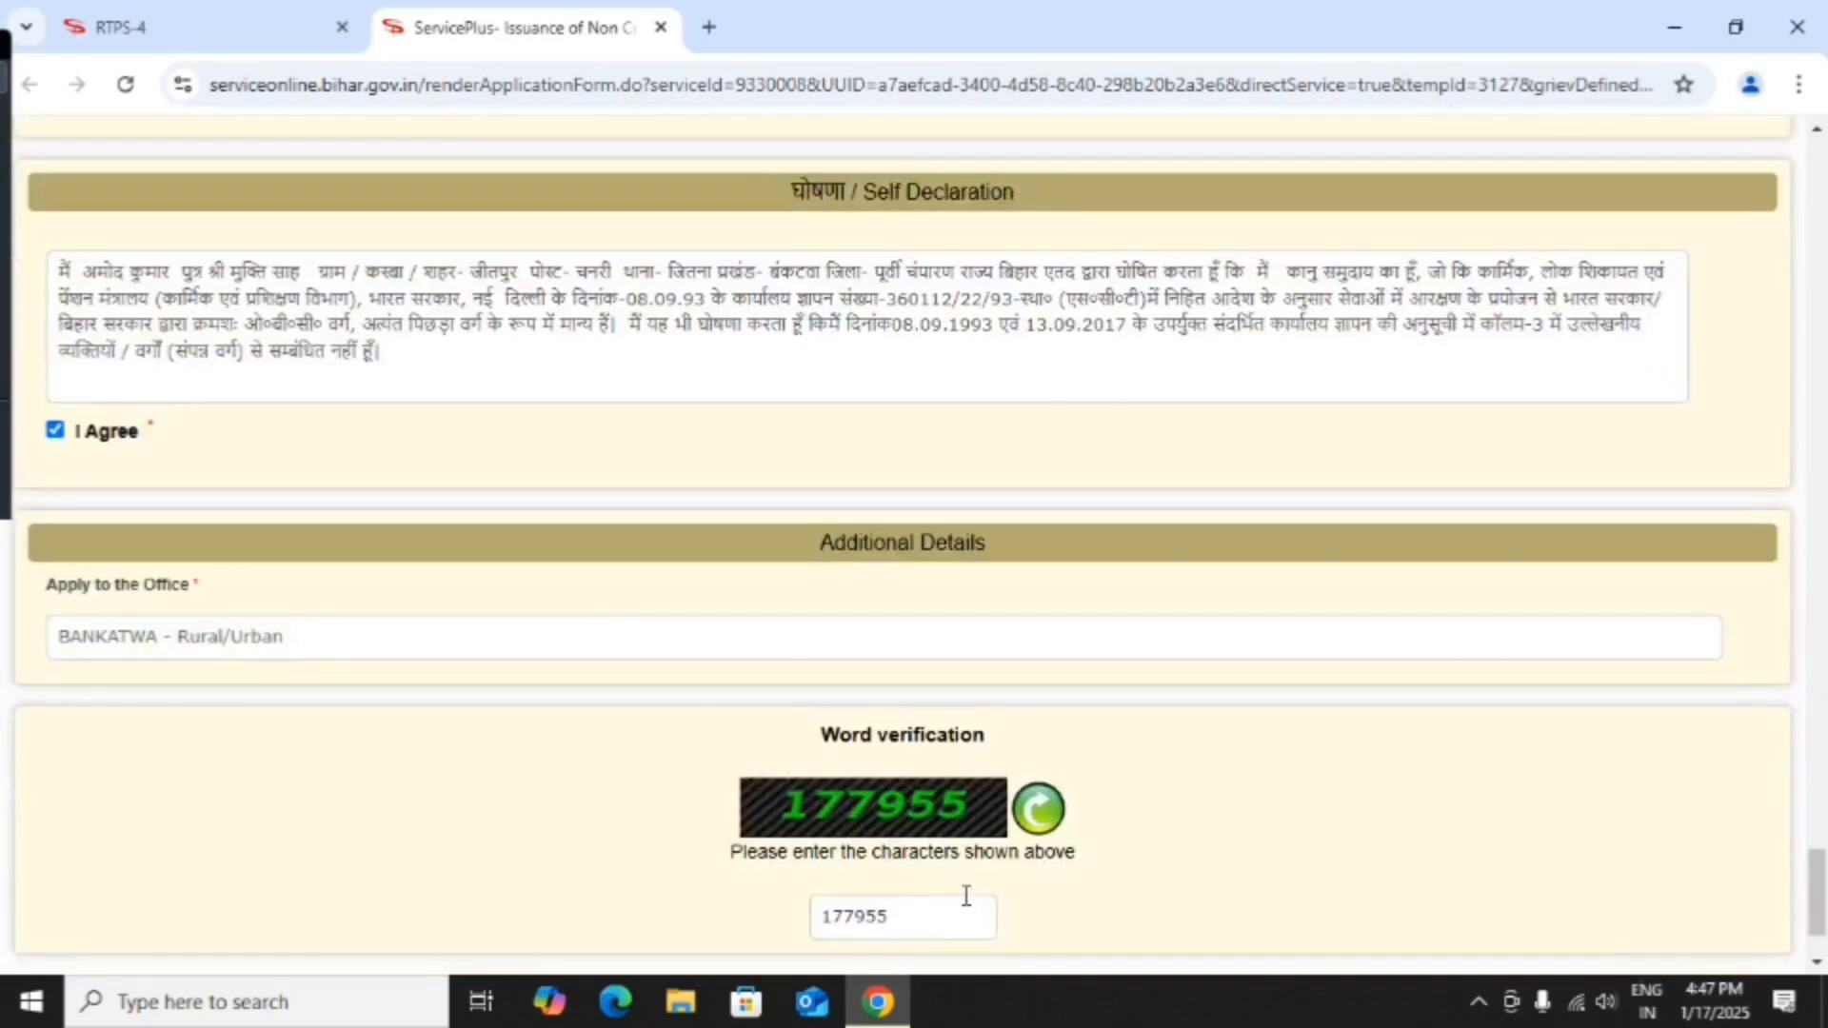
scroll(961, 893, down, 2)
click(1416, 896)
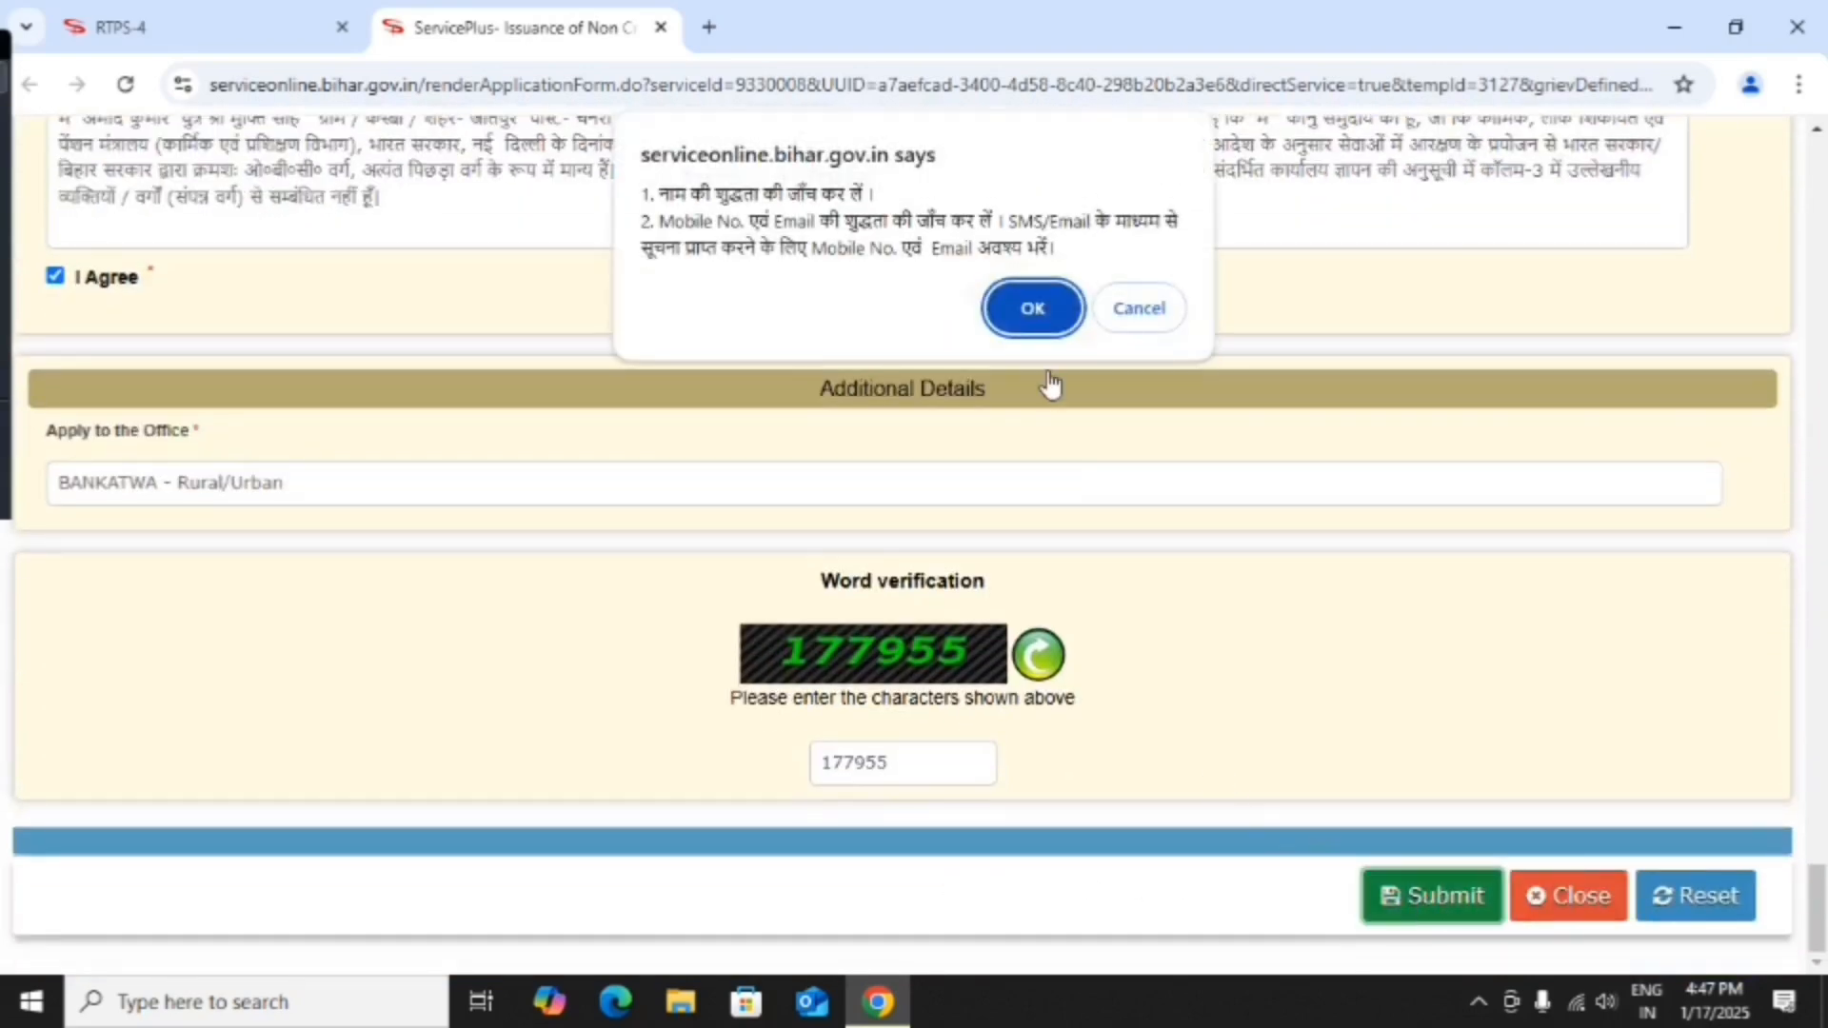
click(1030, 308)
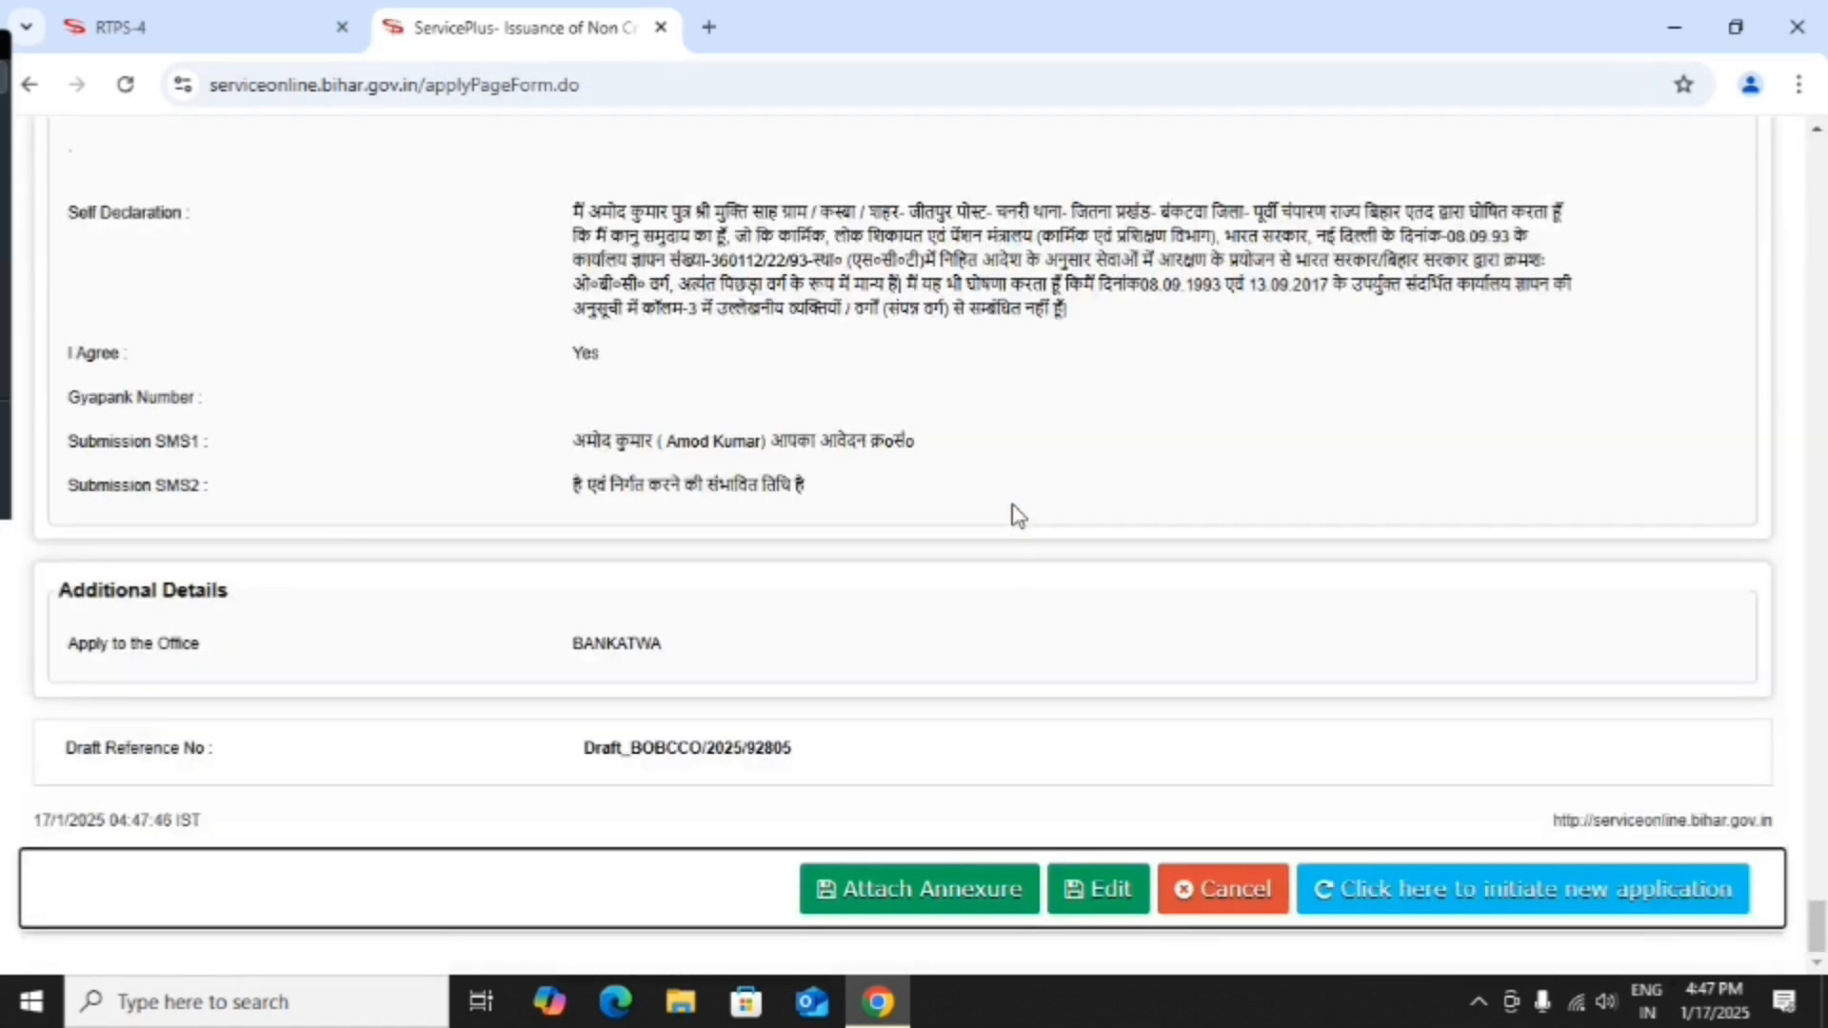
Scroll through the preview to check the entered details, enclosures and self declaration.
scroll(1017, 514, up, 15)
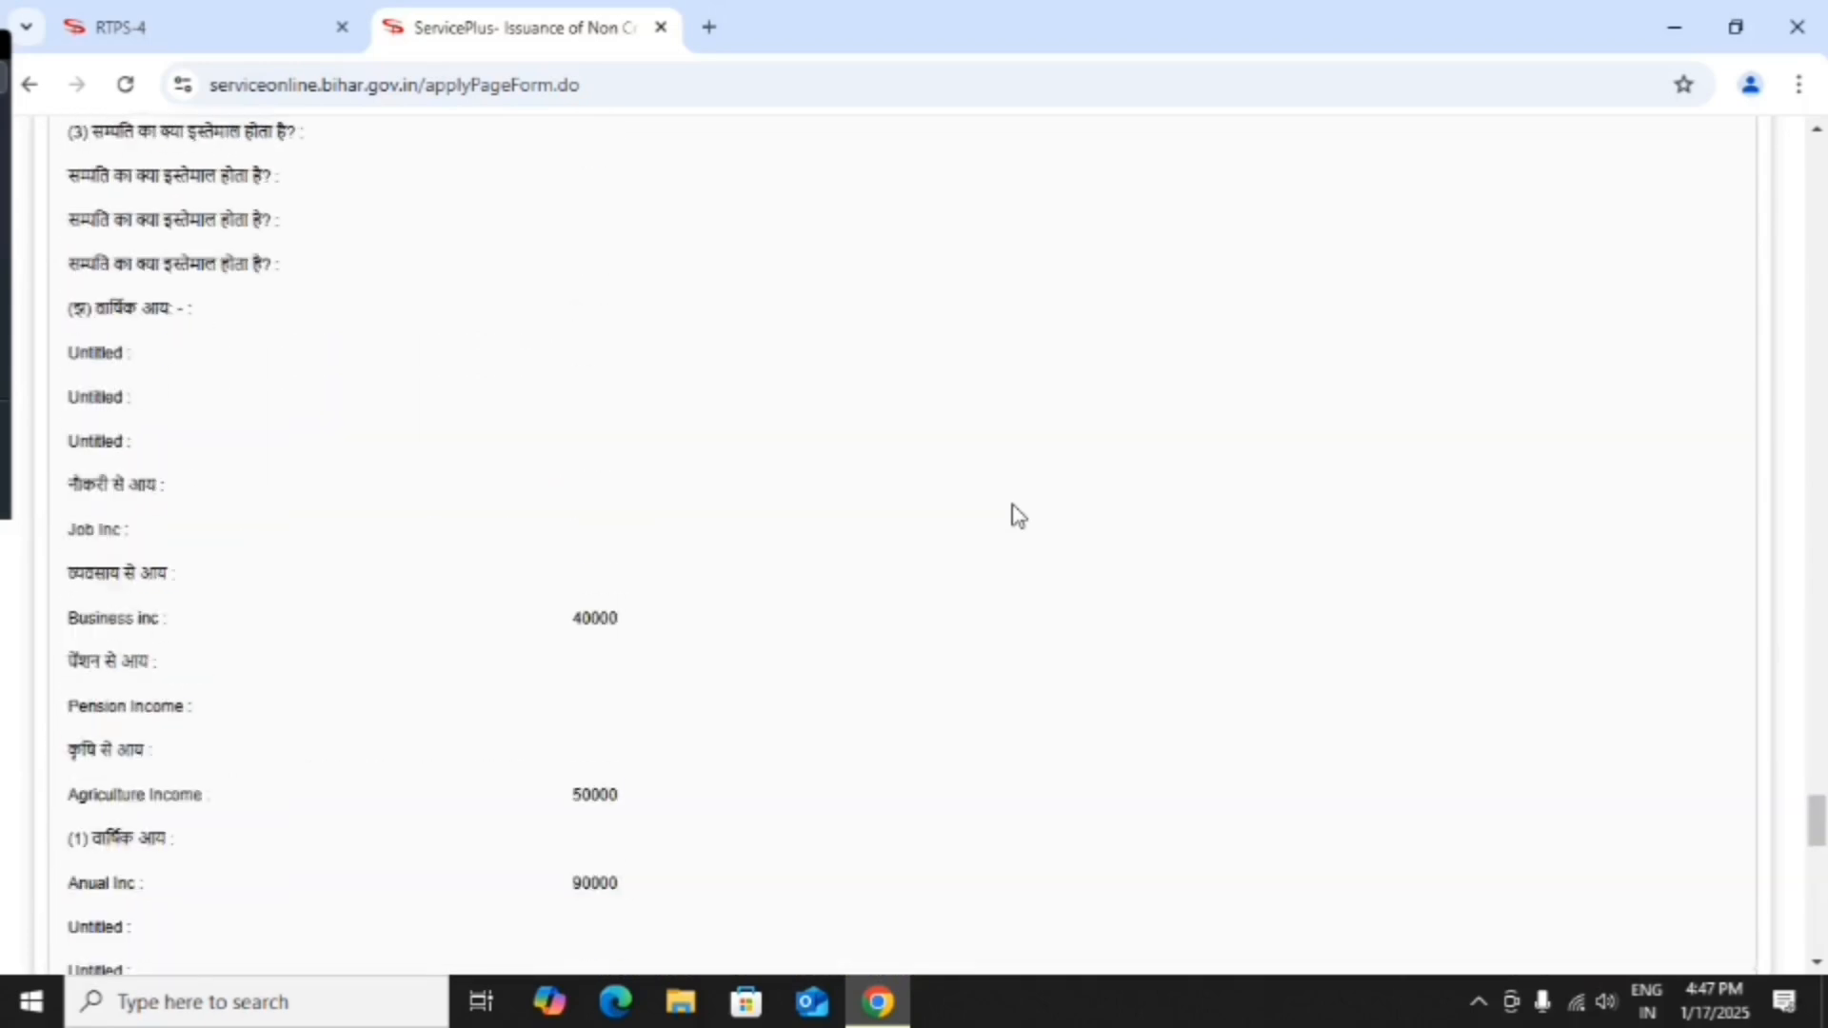
scroll(1016, 514, up, 15)
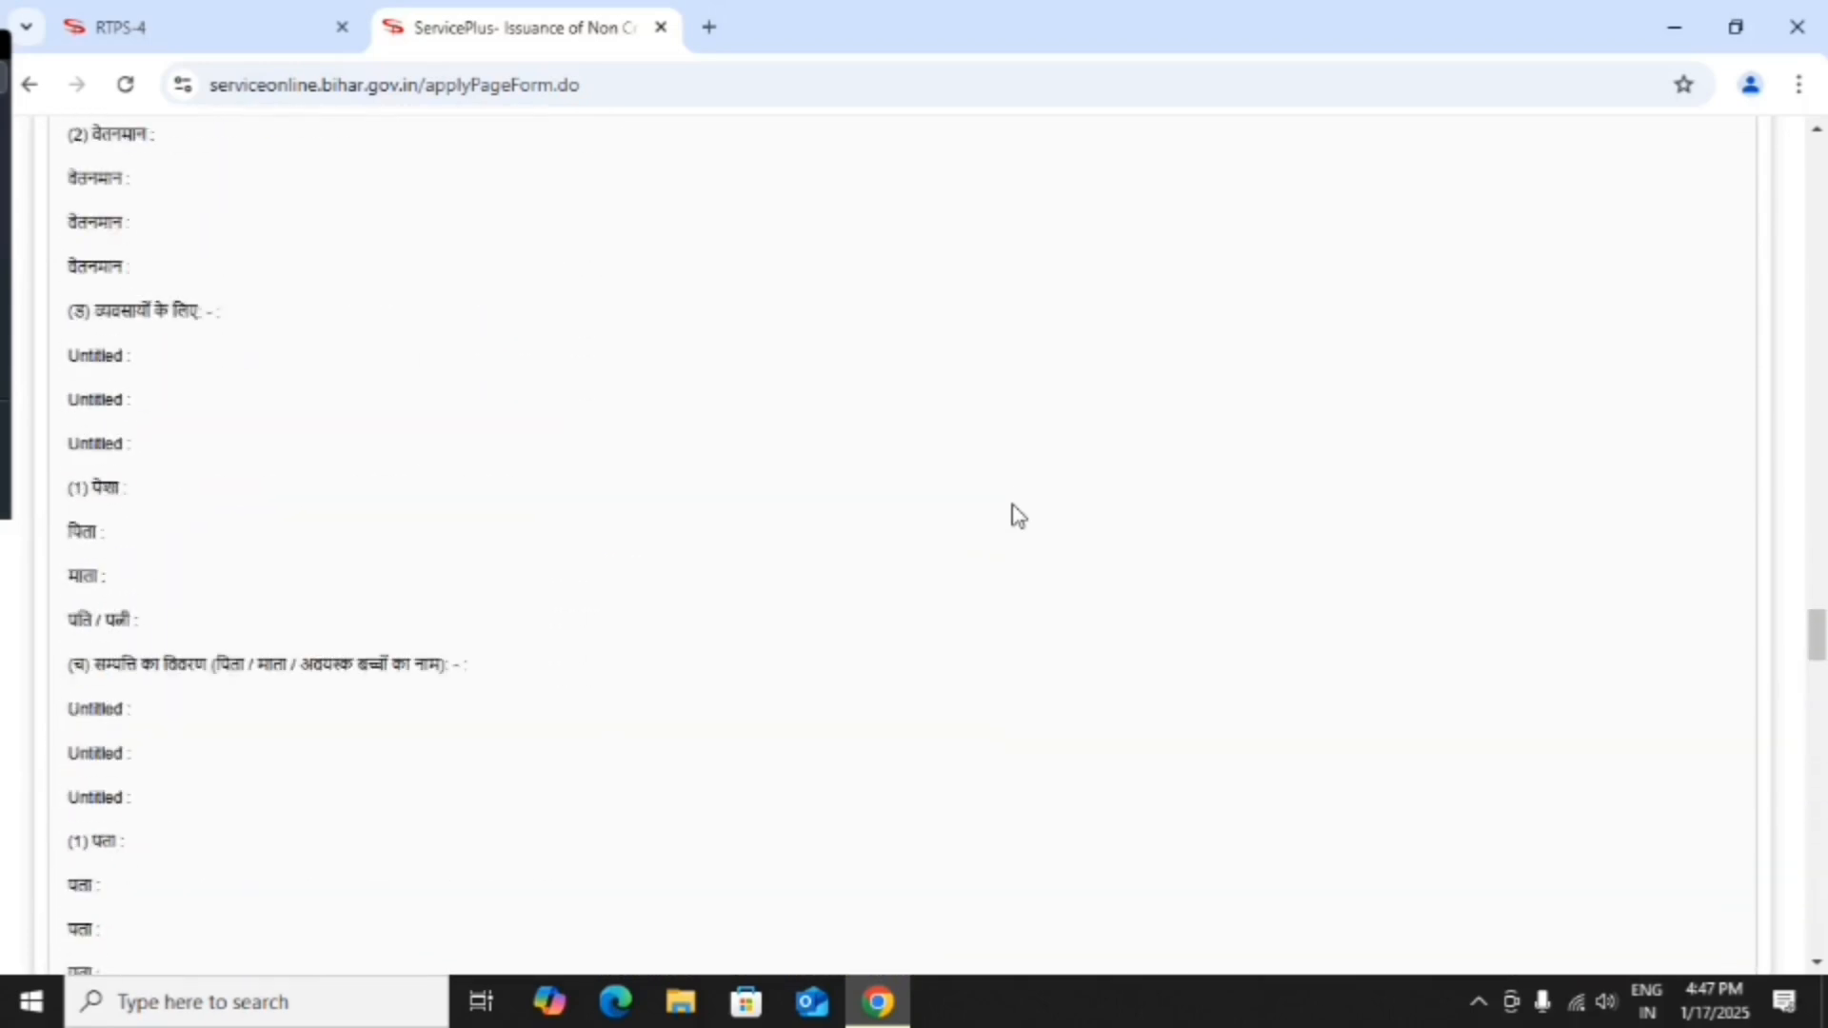
scroll(1017, 515, up, 15)
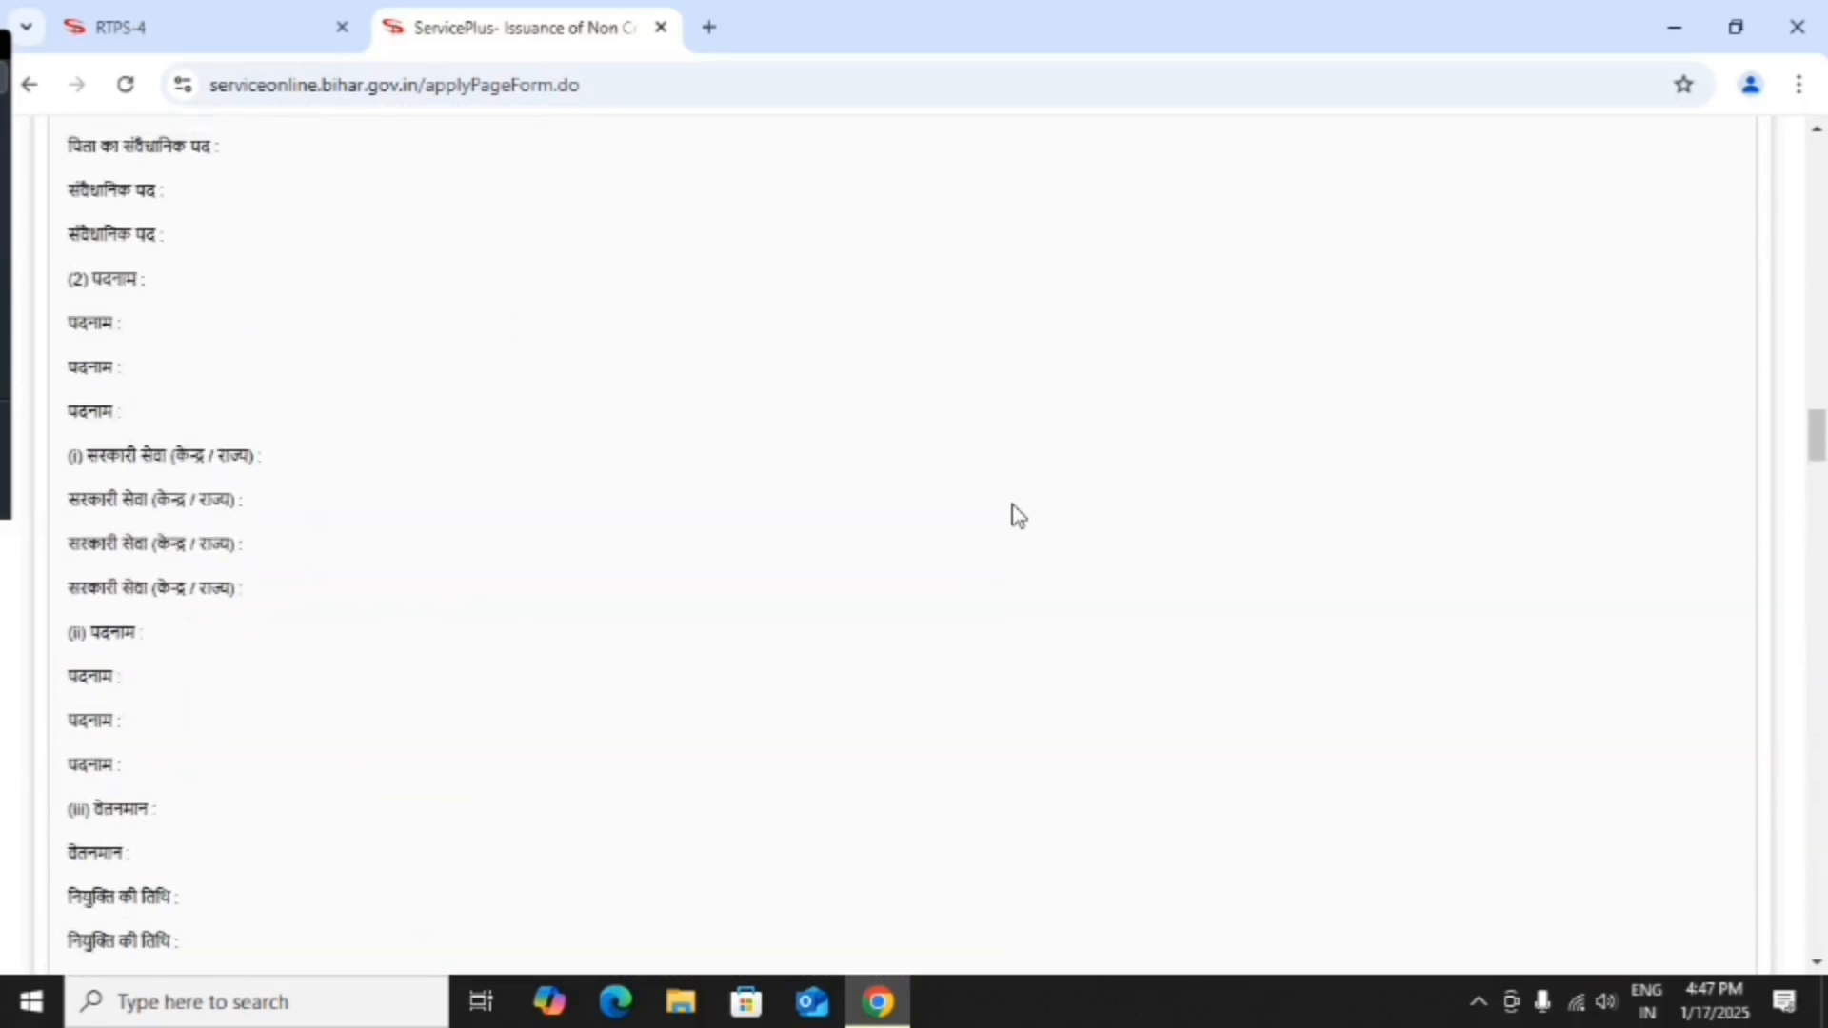
scroll(1017, 514, up, 15)
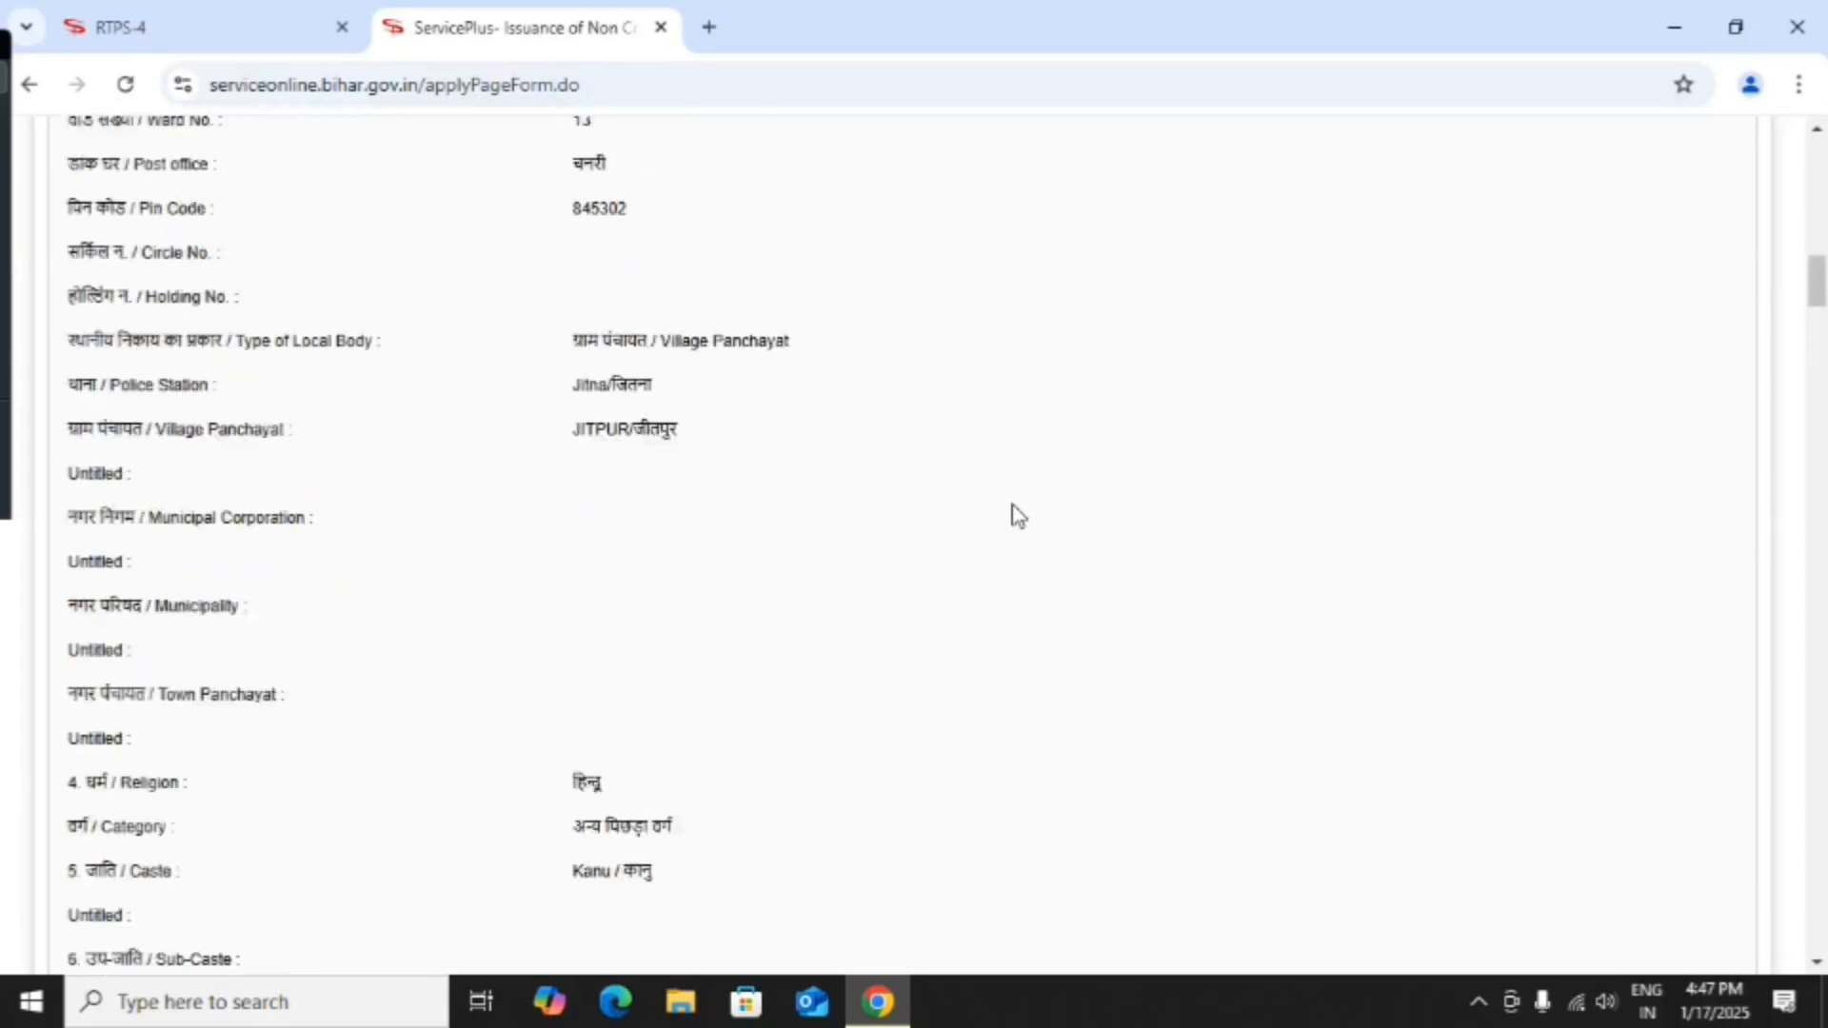
scroll(1017, 514, up, 10)
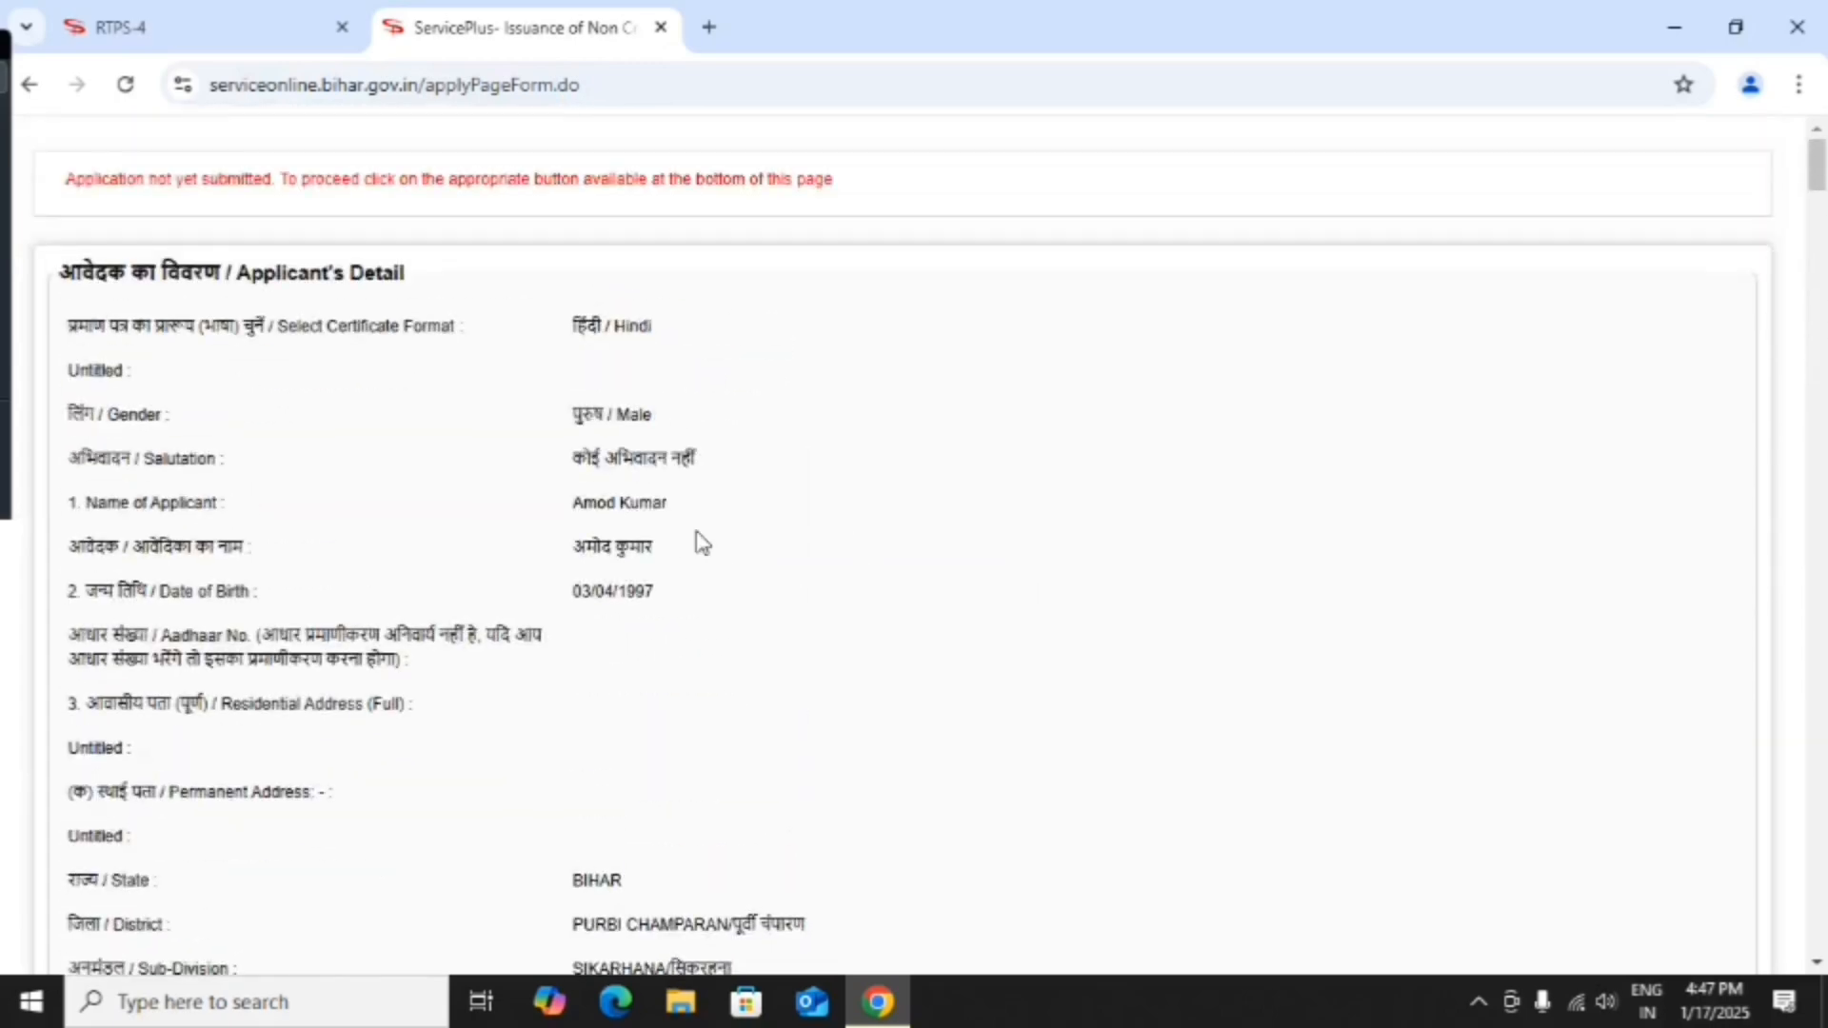
scroll(701, 543, down, 4)
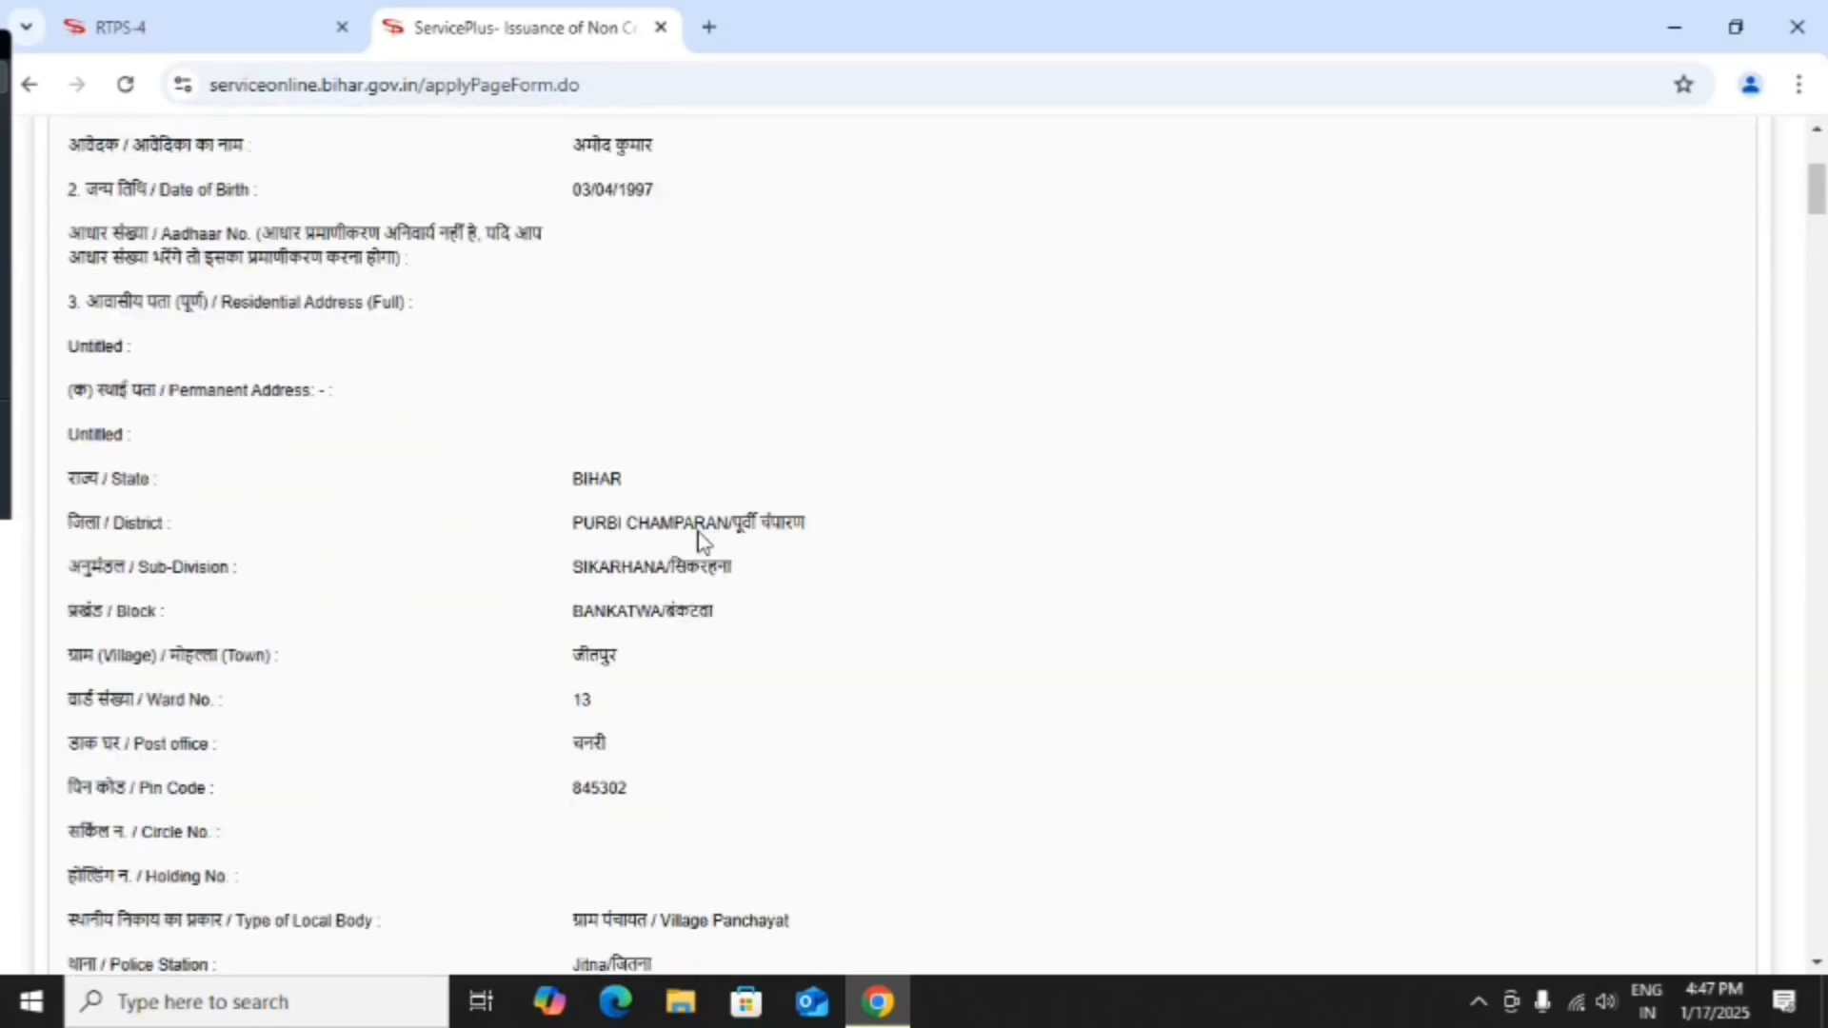
scroll(702, 540, down, 8)
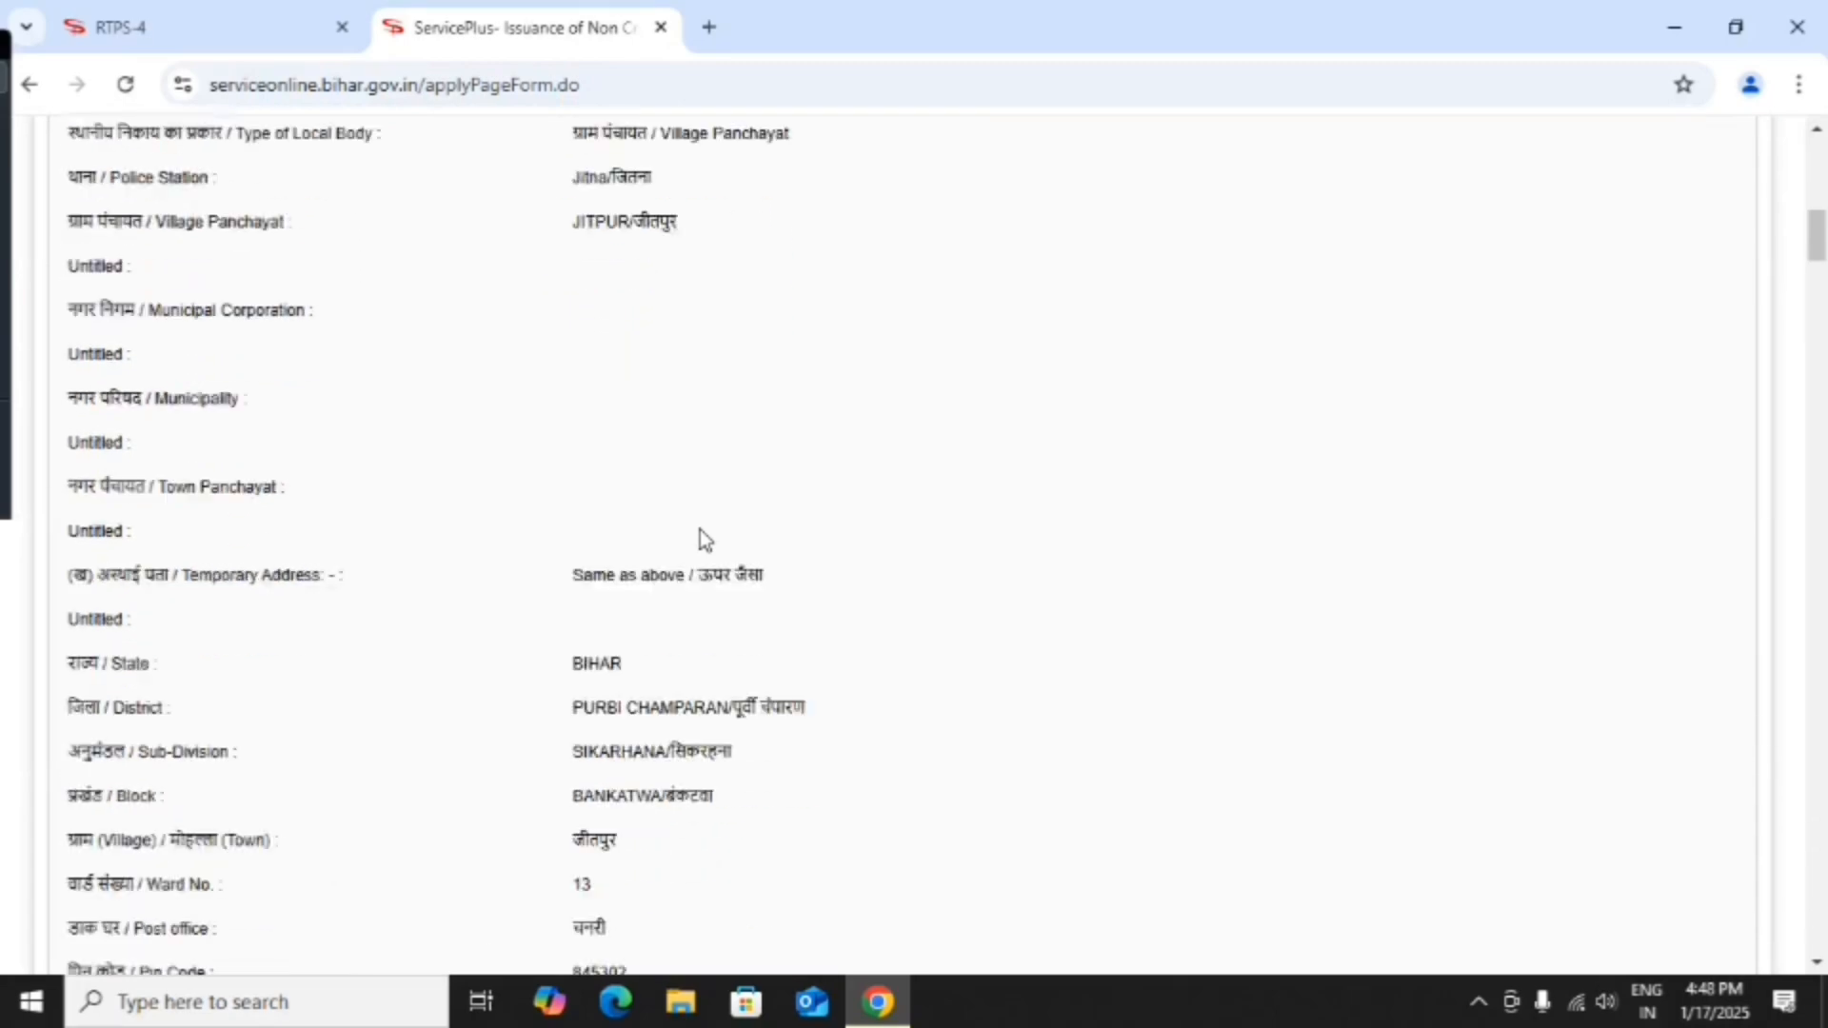
scroll(702, 540, down, 14)
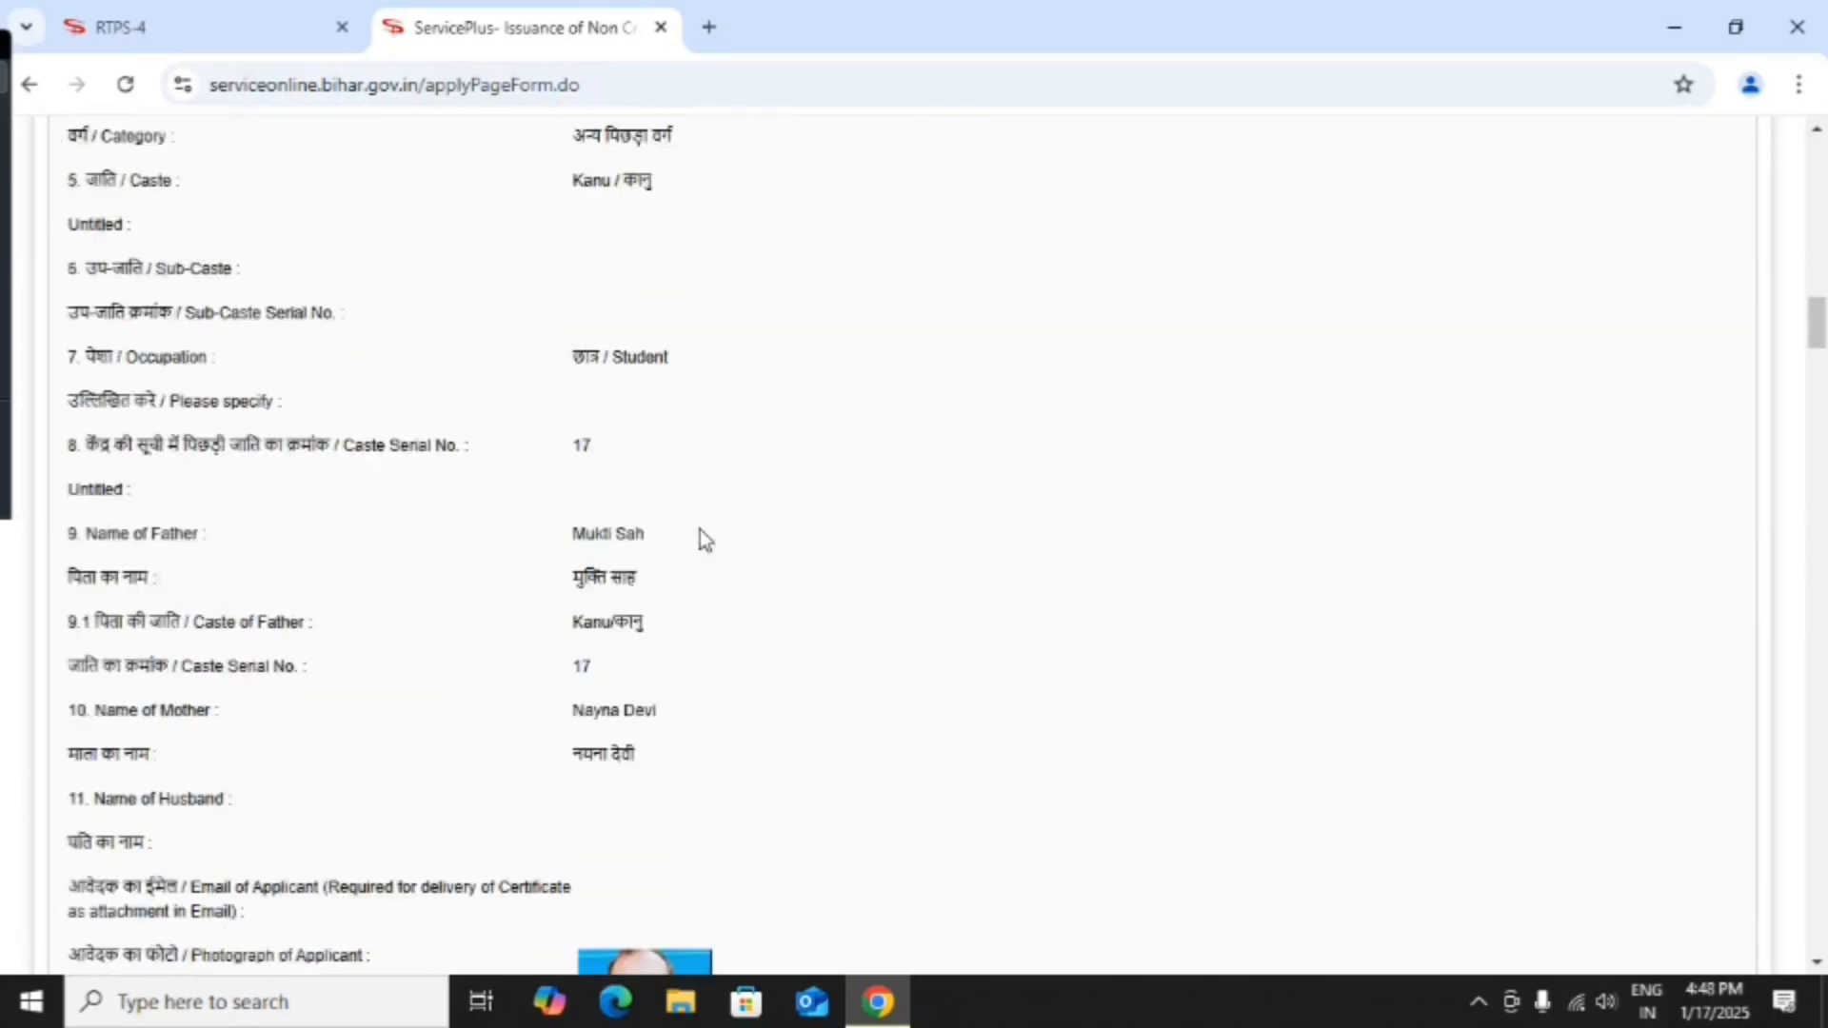
scroll(703, 540, down, 16)
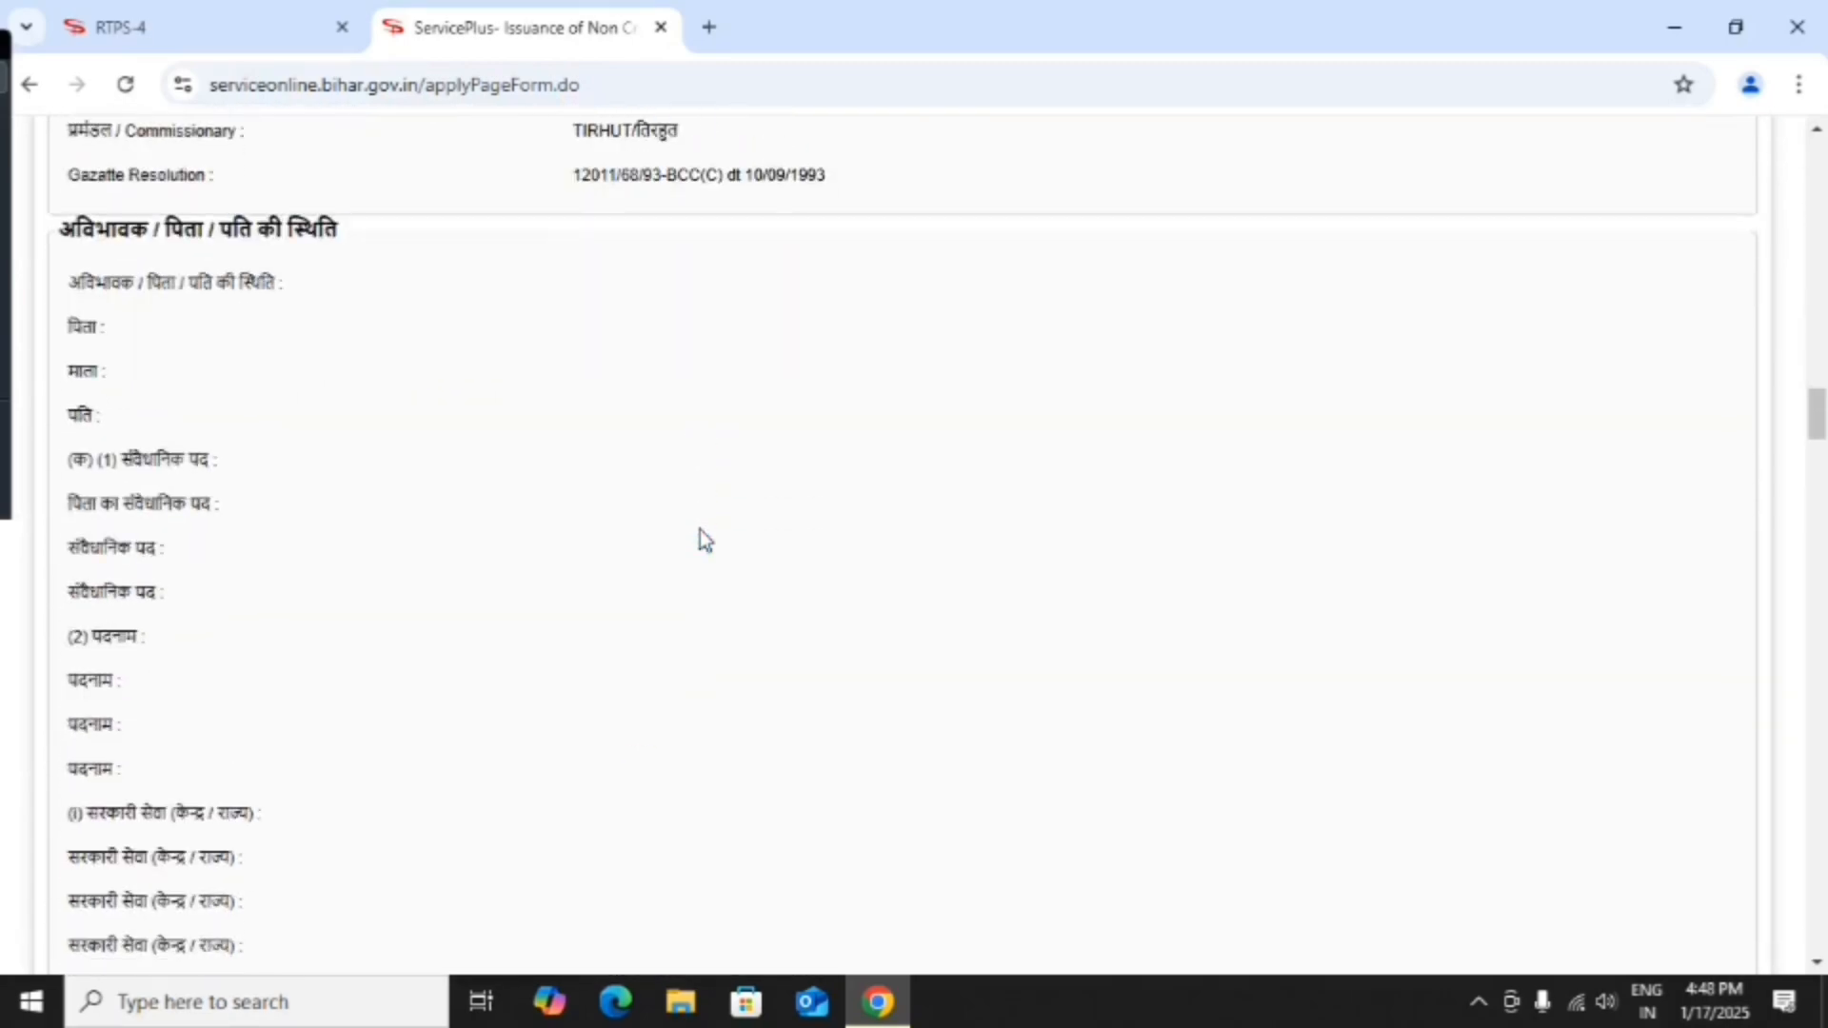
scroll(700, 530, down, 18)
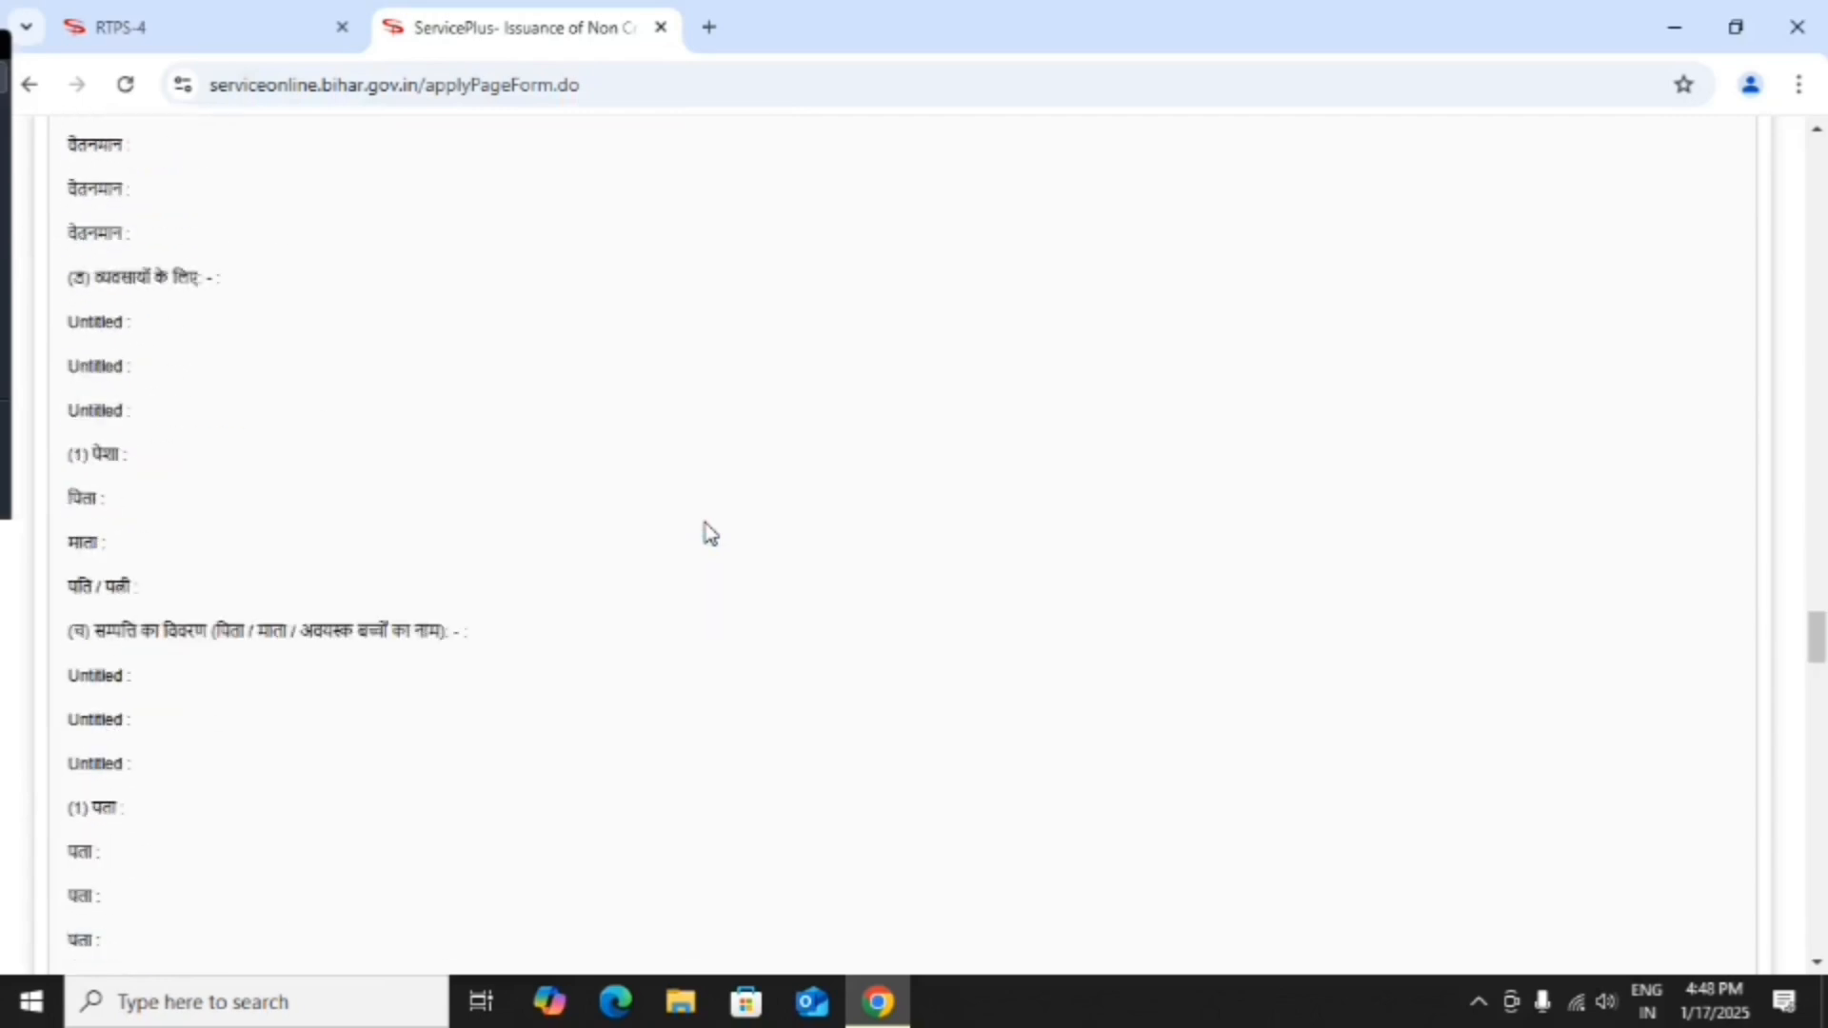
scroll(709, 534, down, 18)
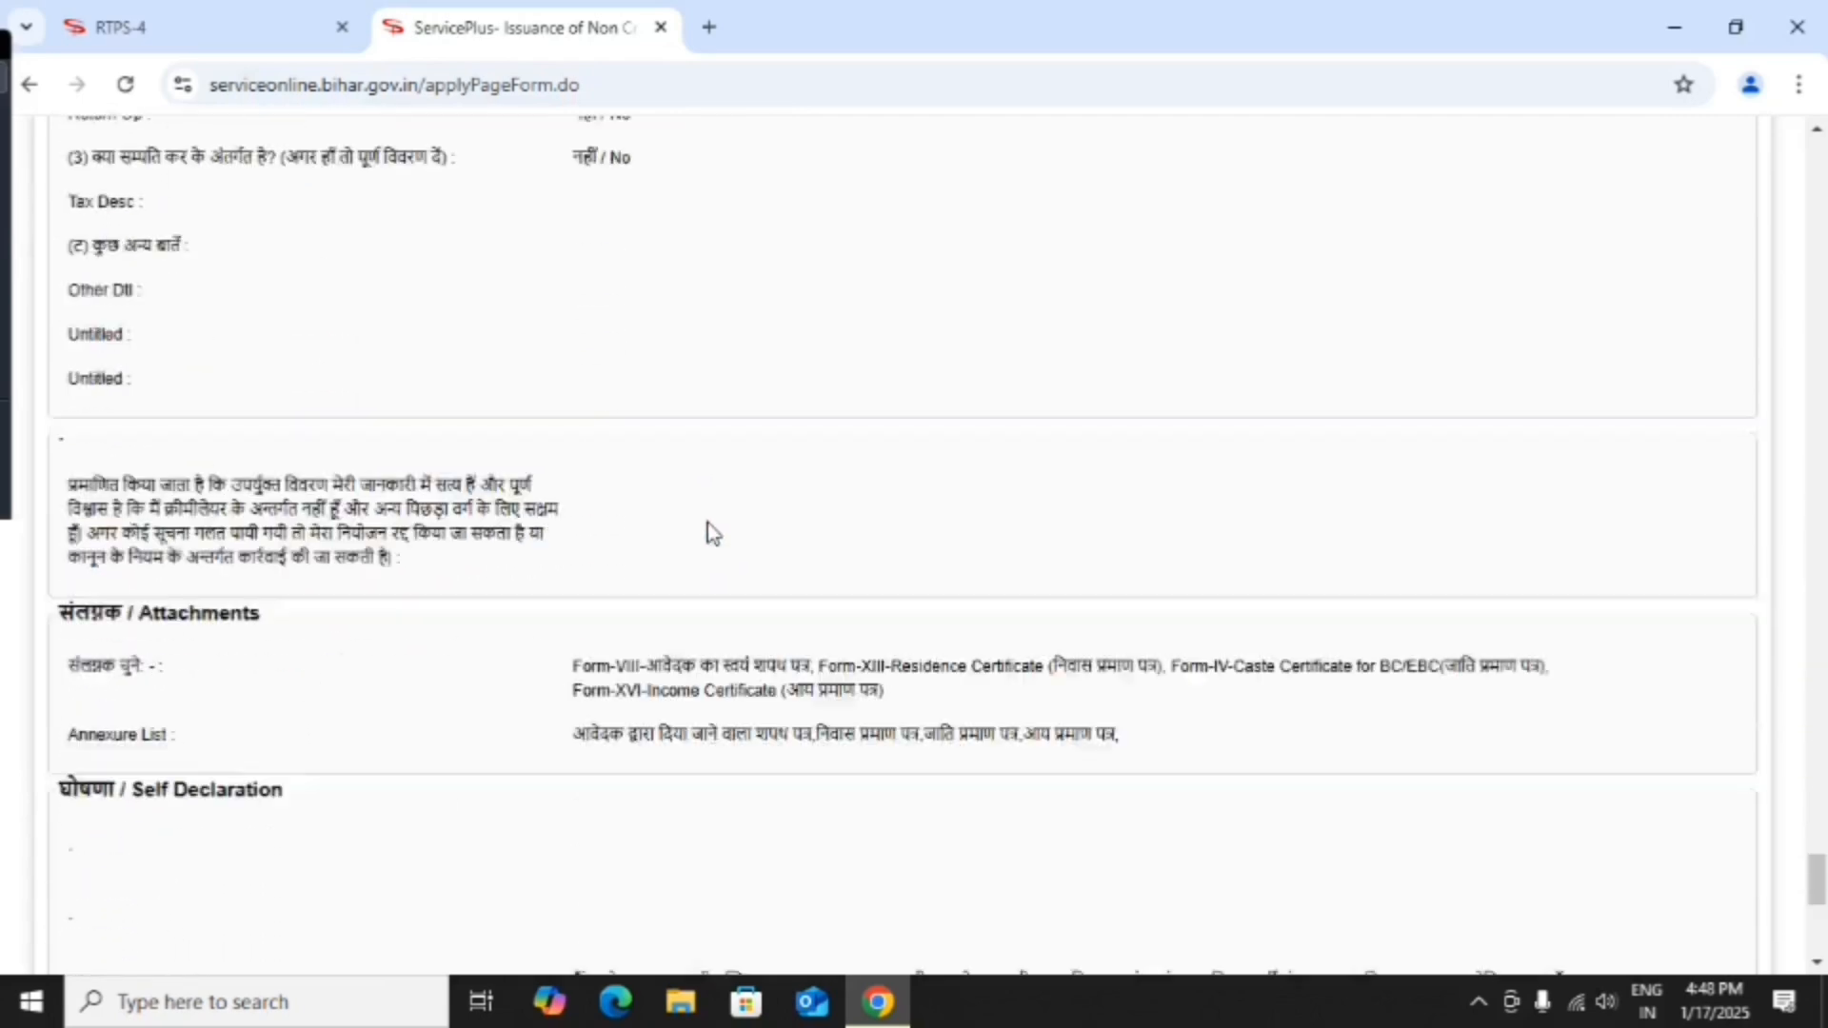
scroll(708, 528, down, 10)
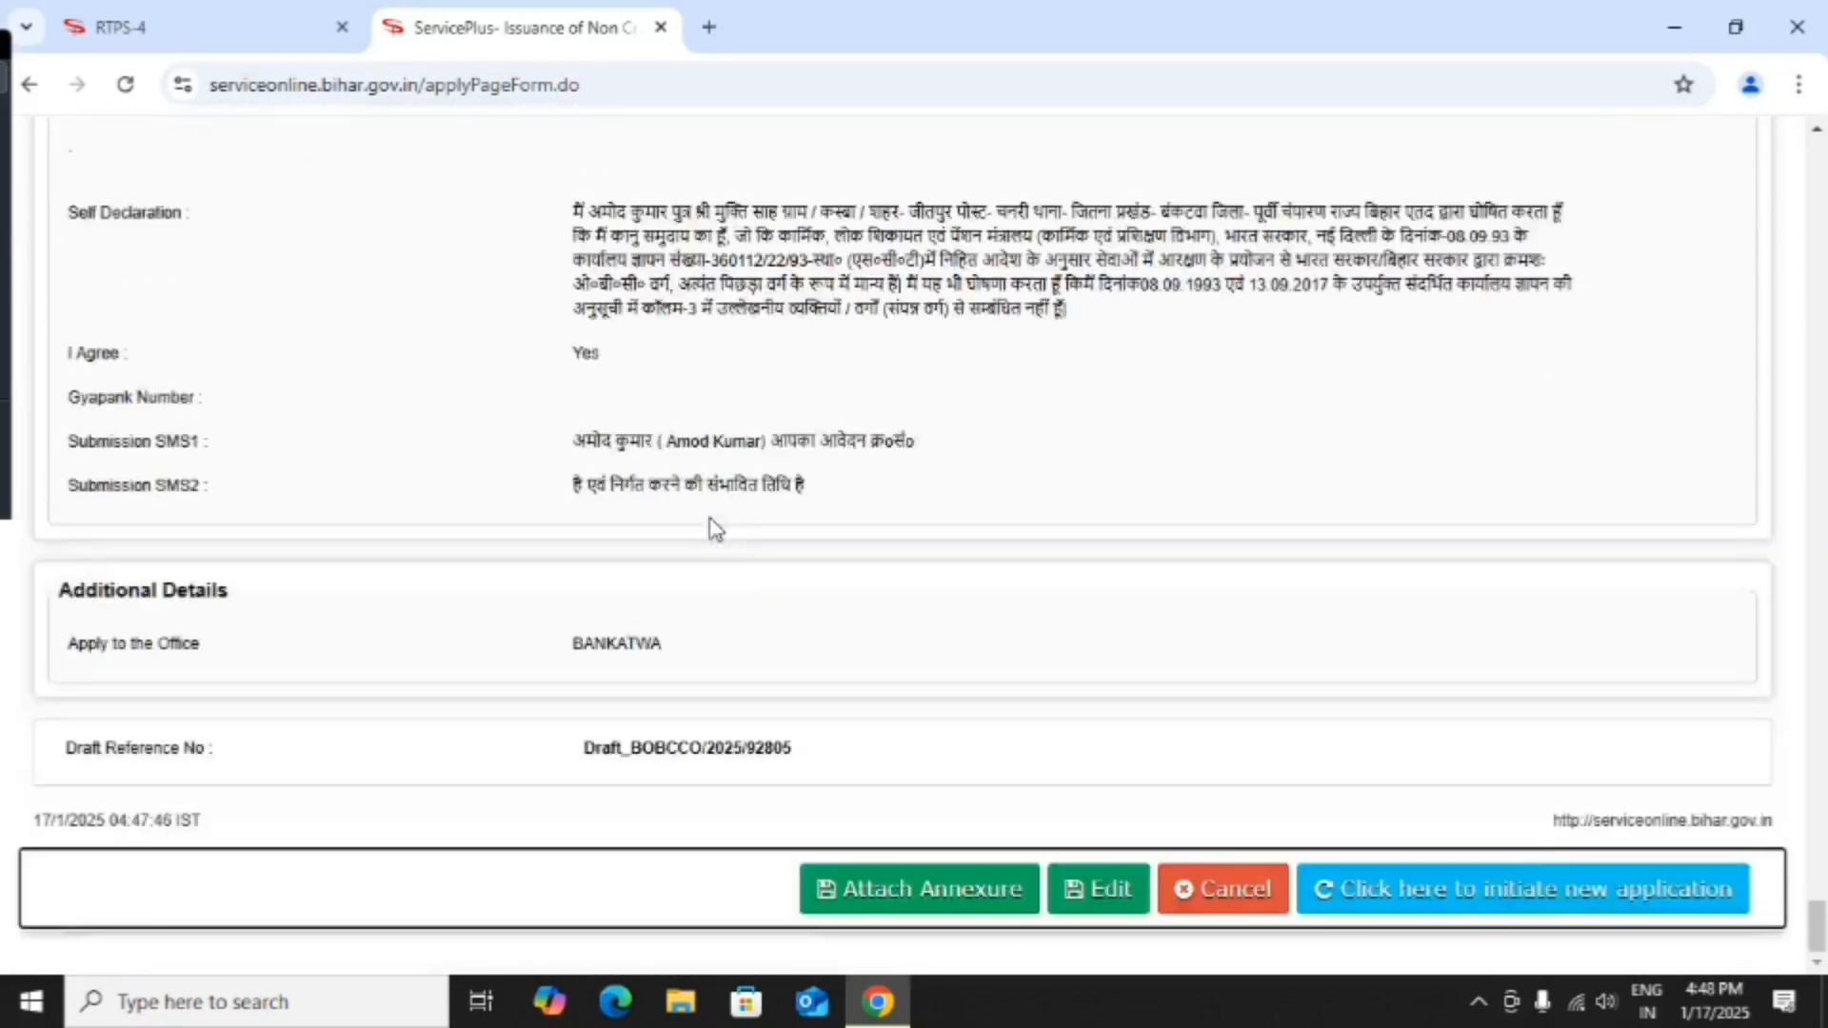
Open the Attach Enclosure(s) page and select जाति प्रमाण पत्र for the caste certificate.
click(945, 890)
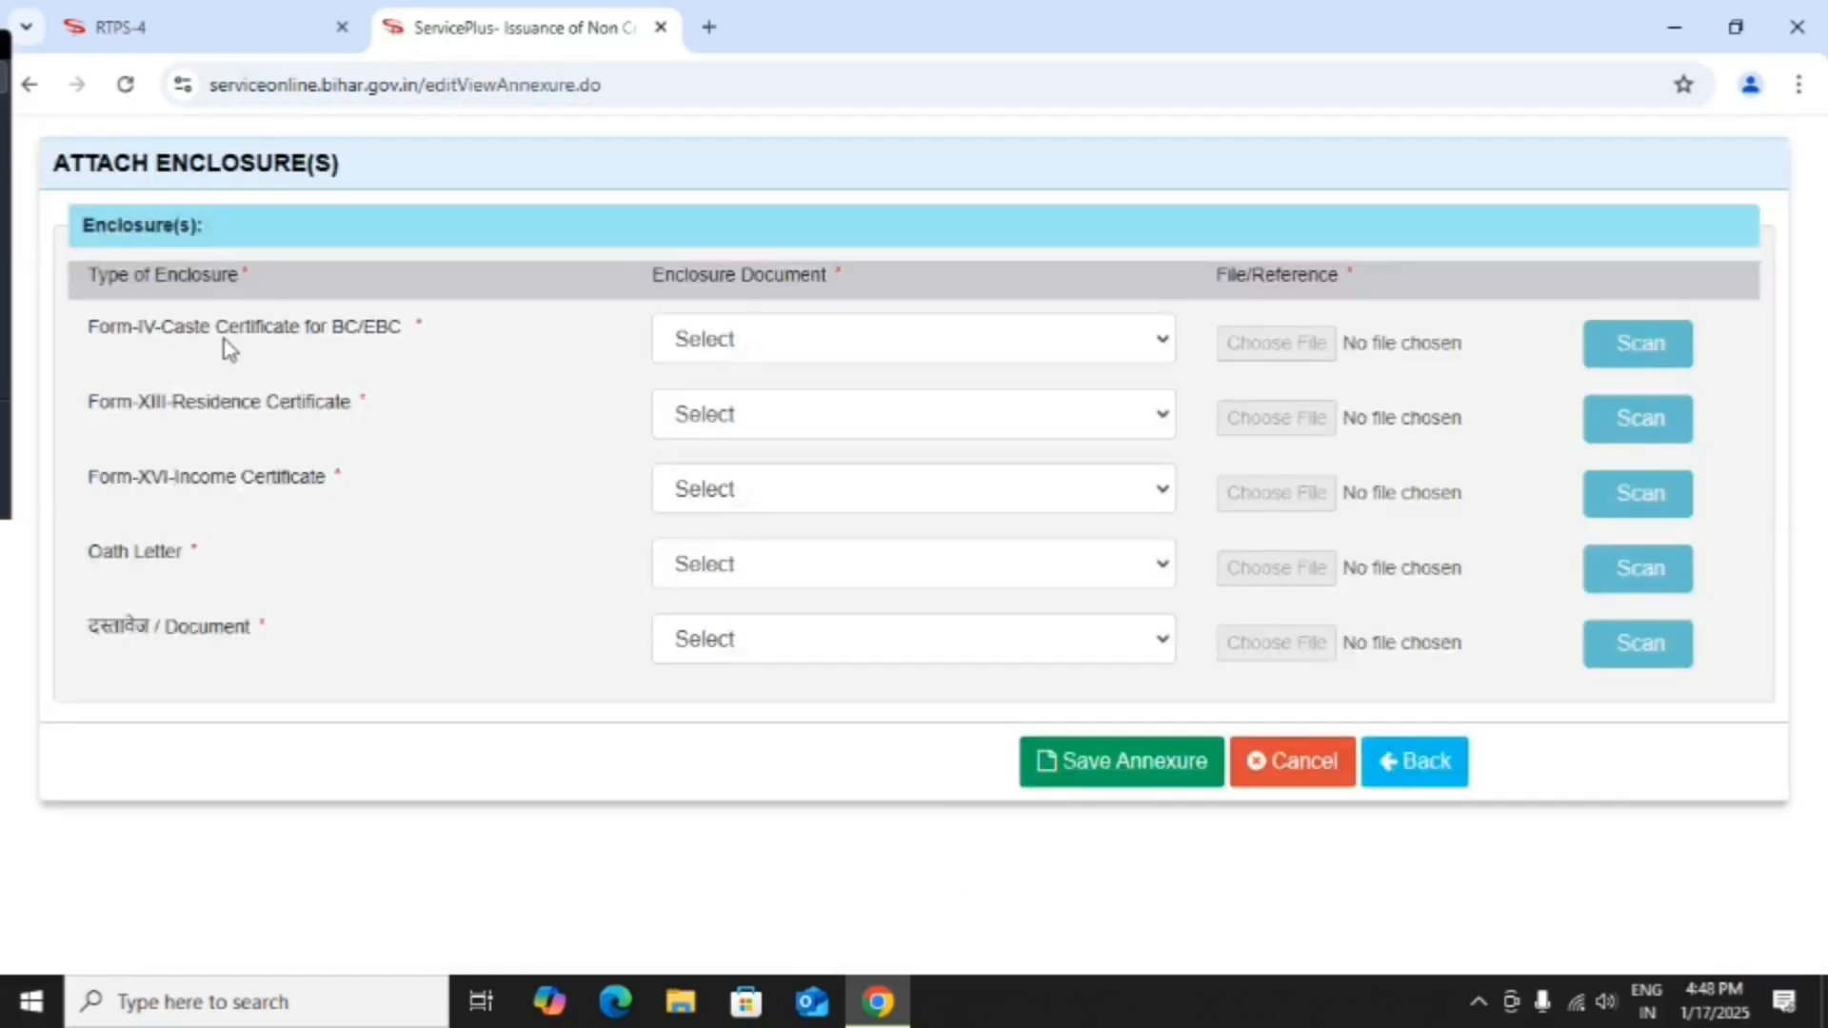
click(999, 352)
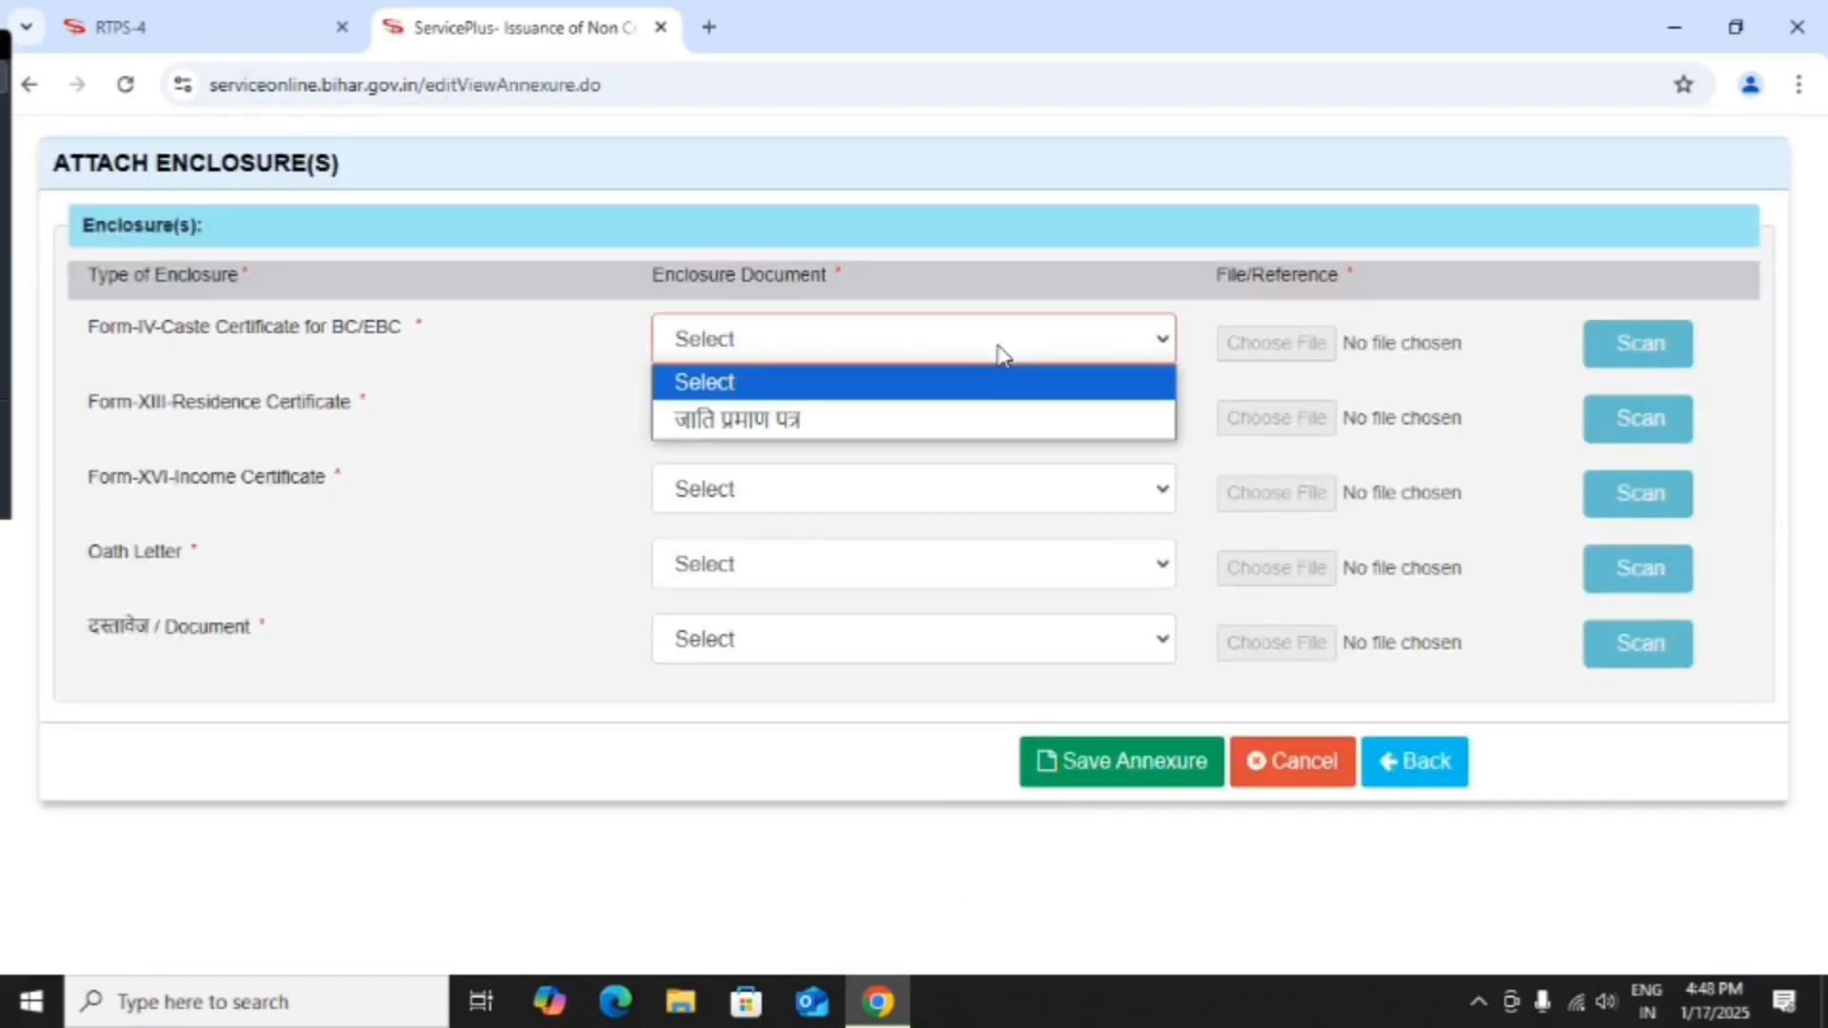
click(981, 418)
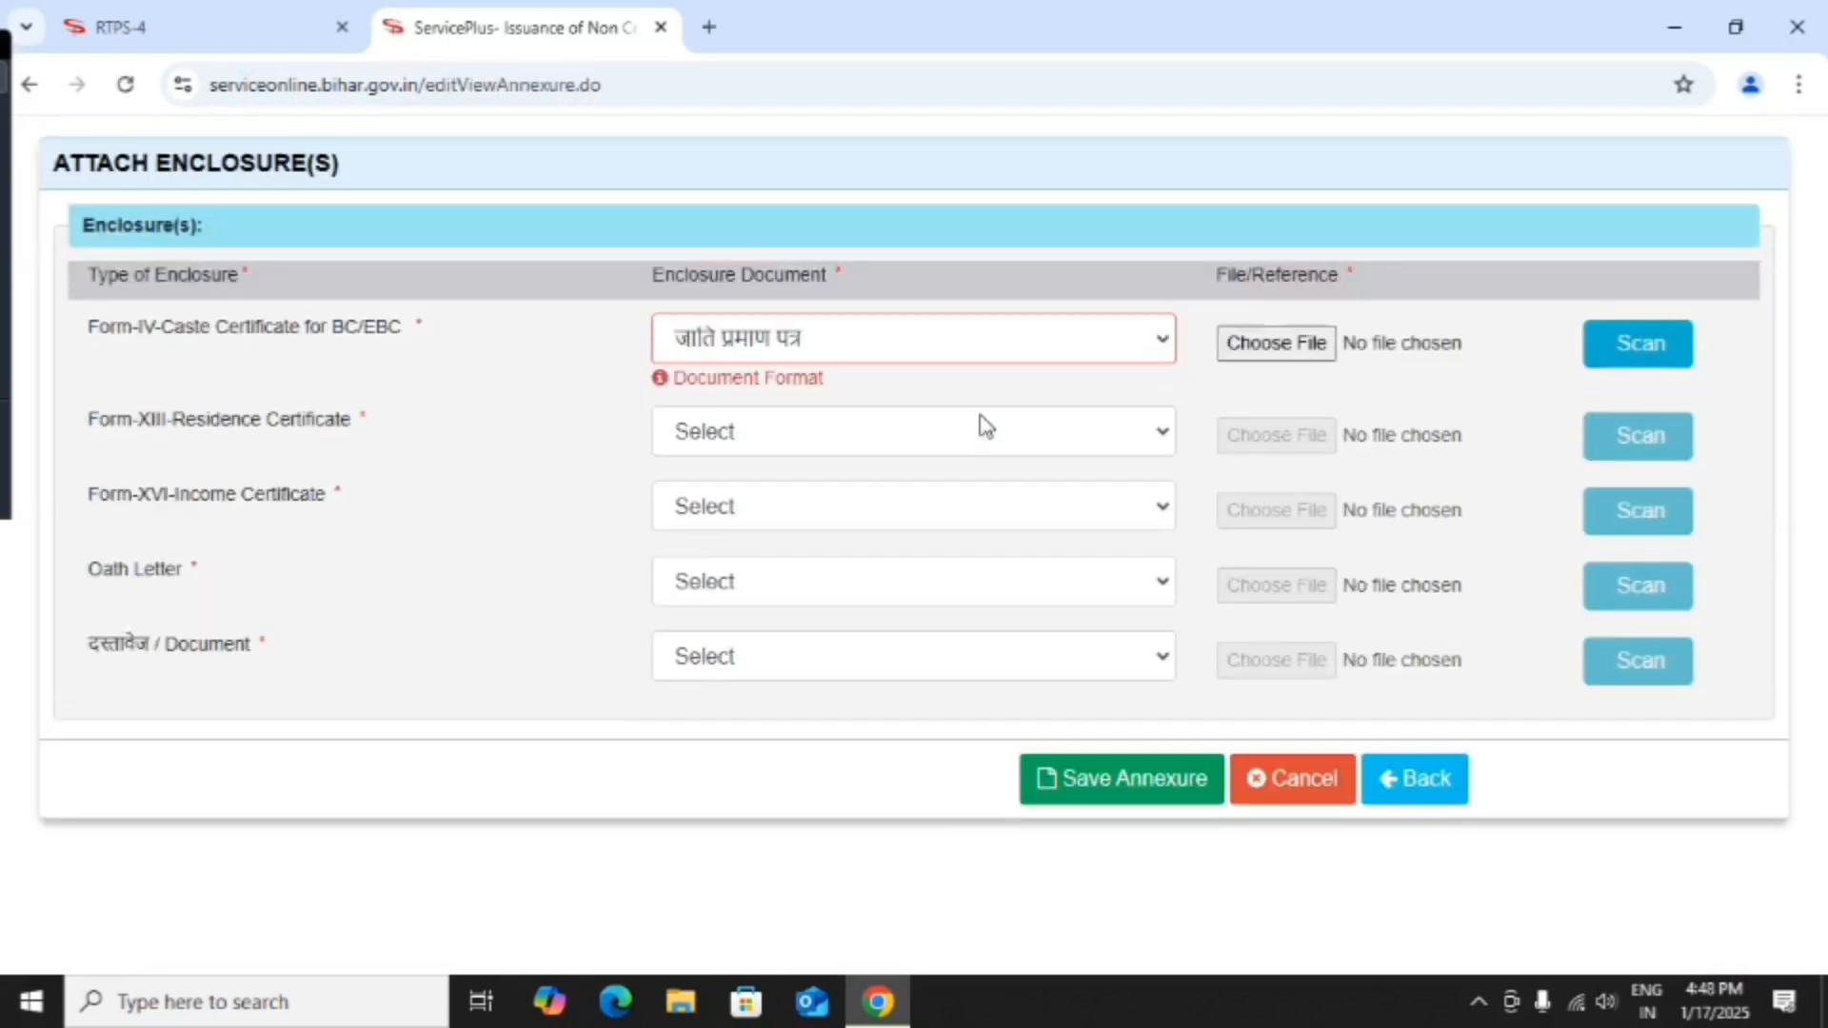
Browse to the amod folder on New Volume (E:) for the caste certificate file.
click(1311, 348)
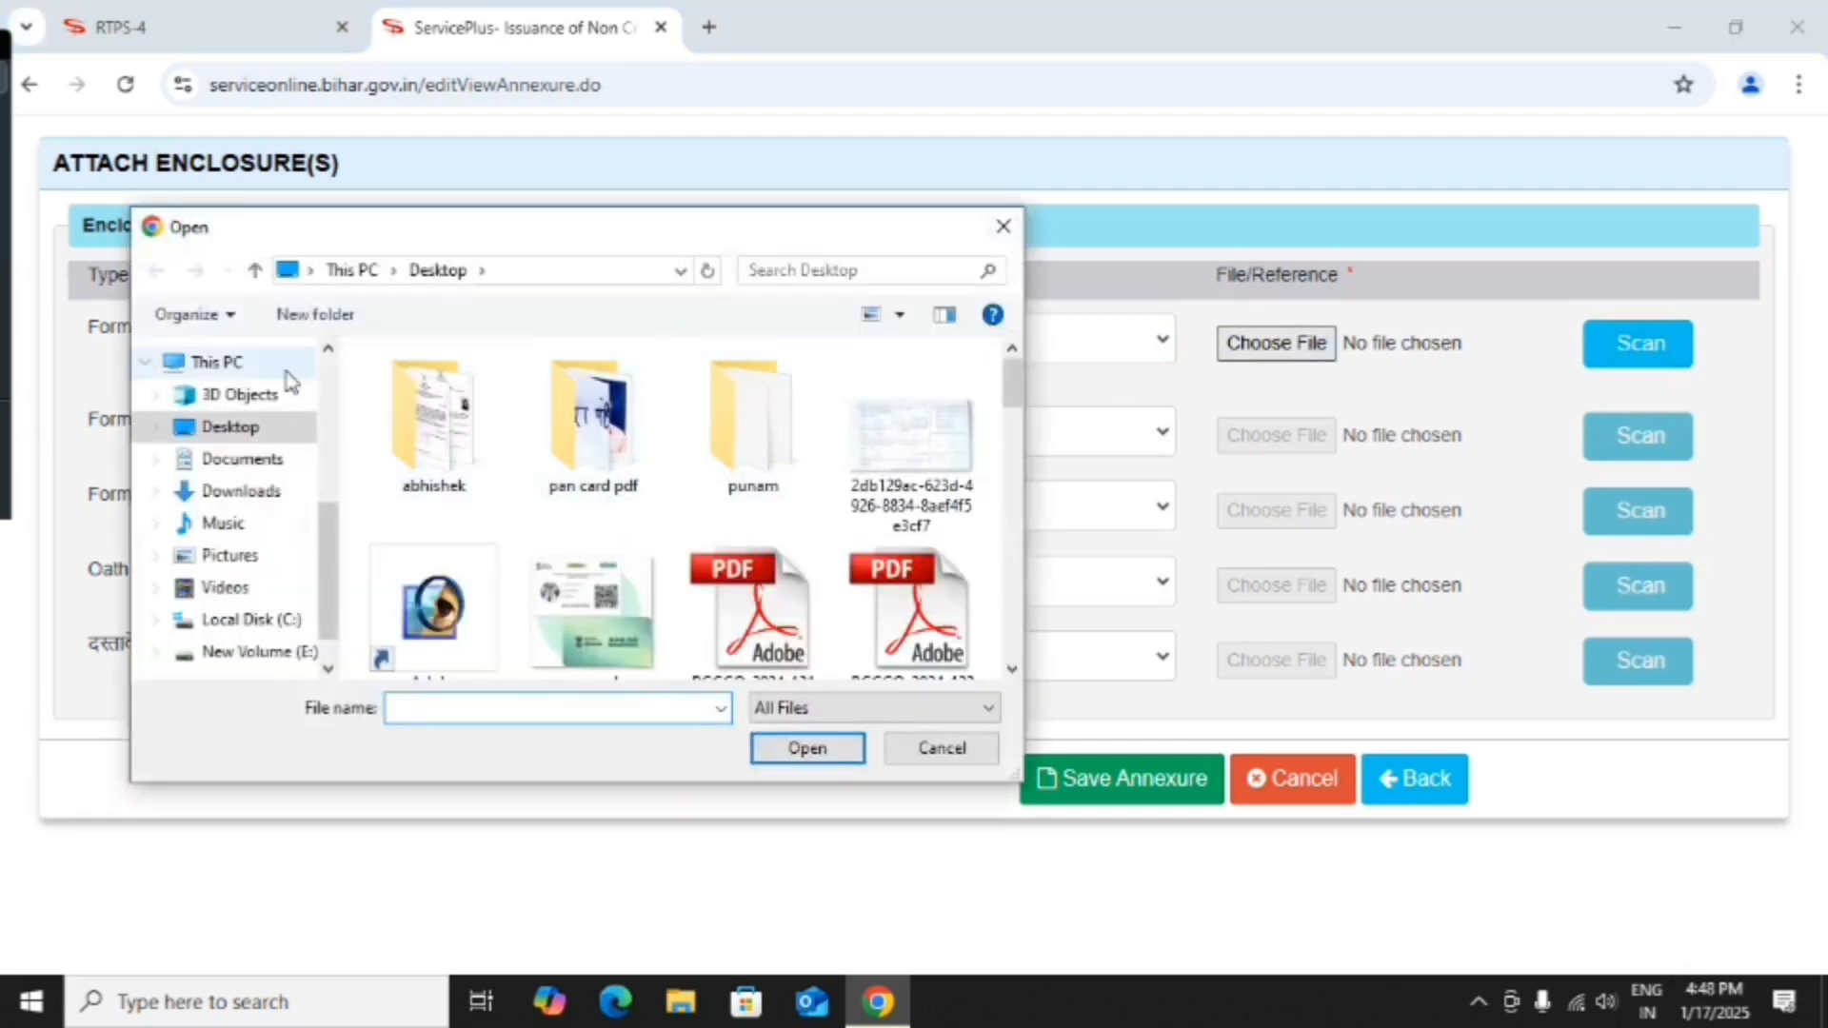
scroll(653, 452, down, 5)
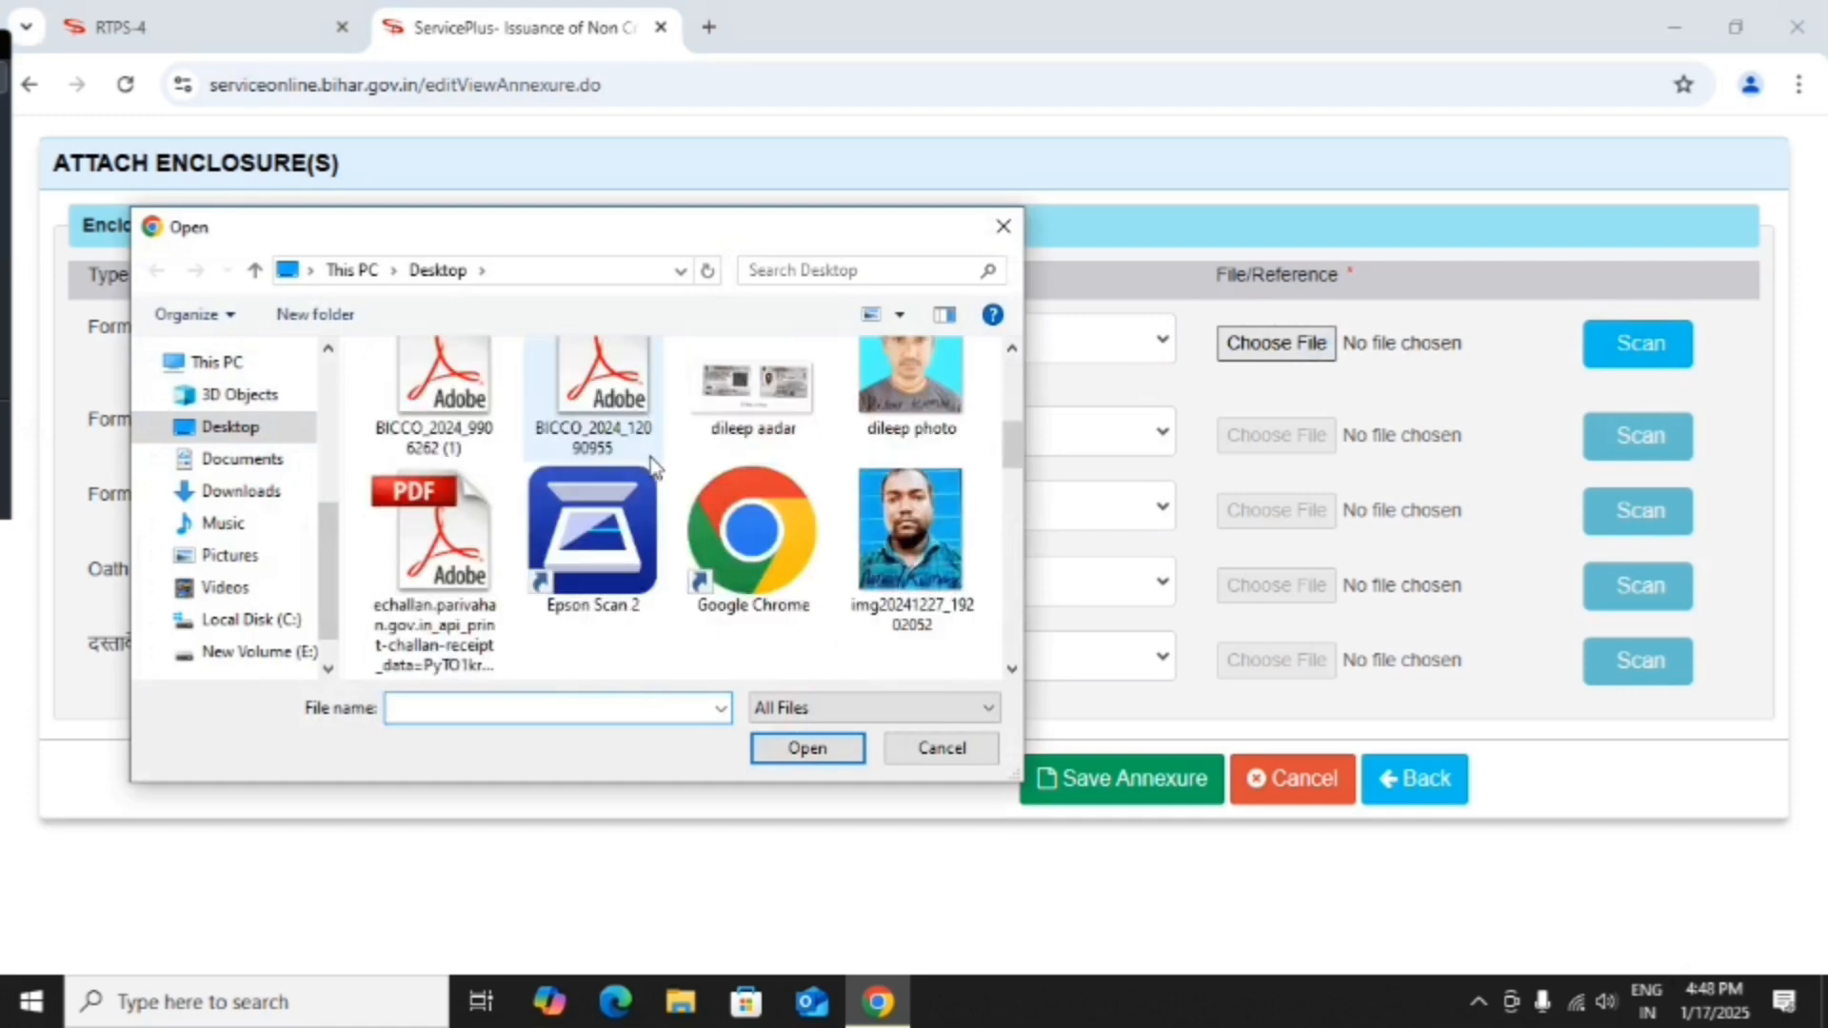
scroll(653, 464, down, 3)
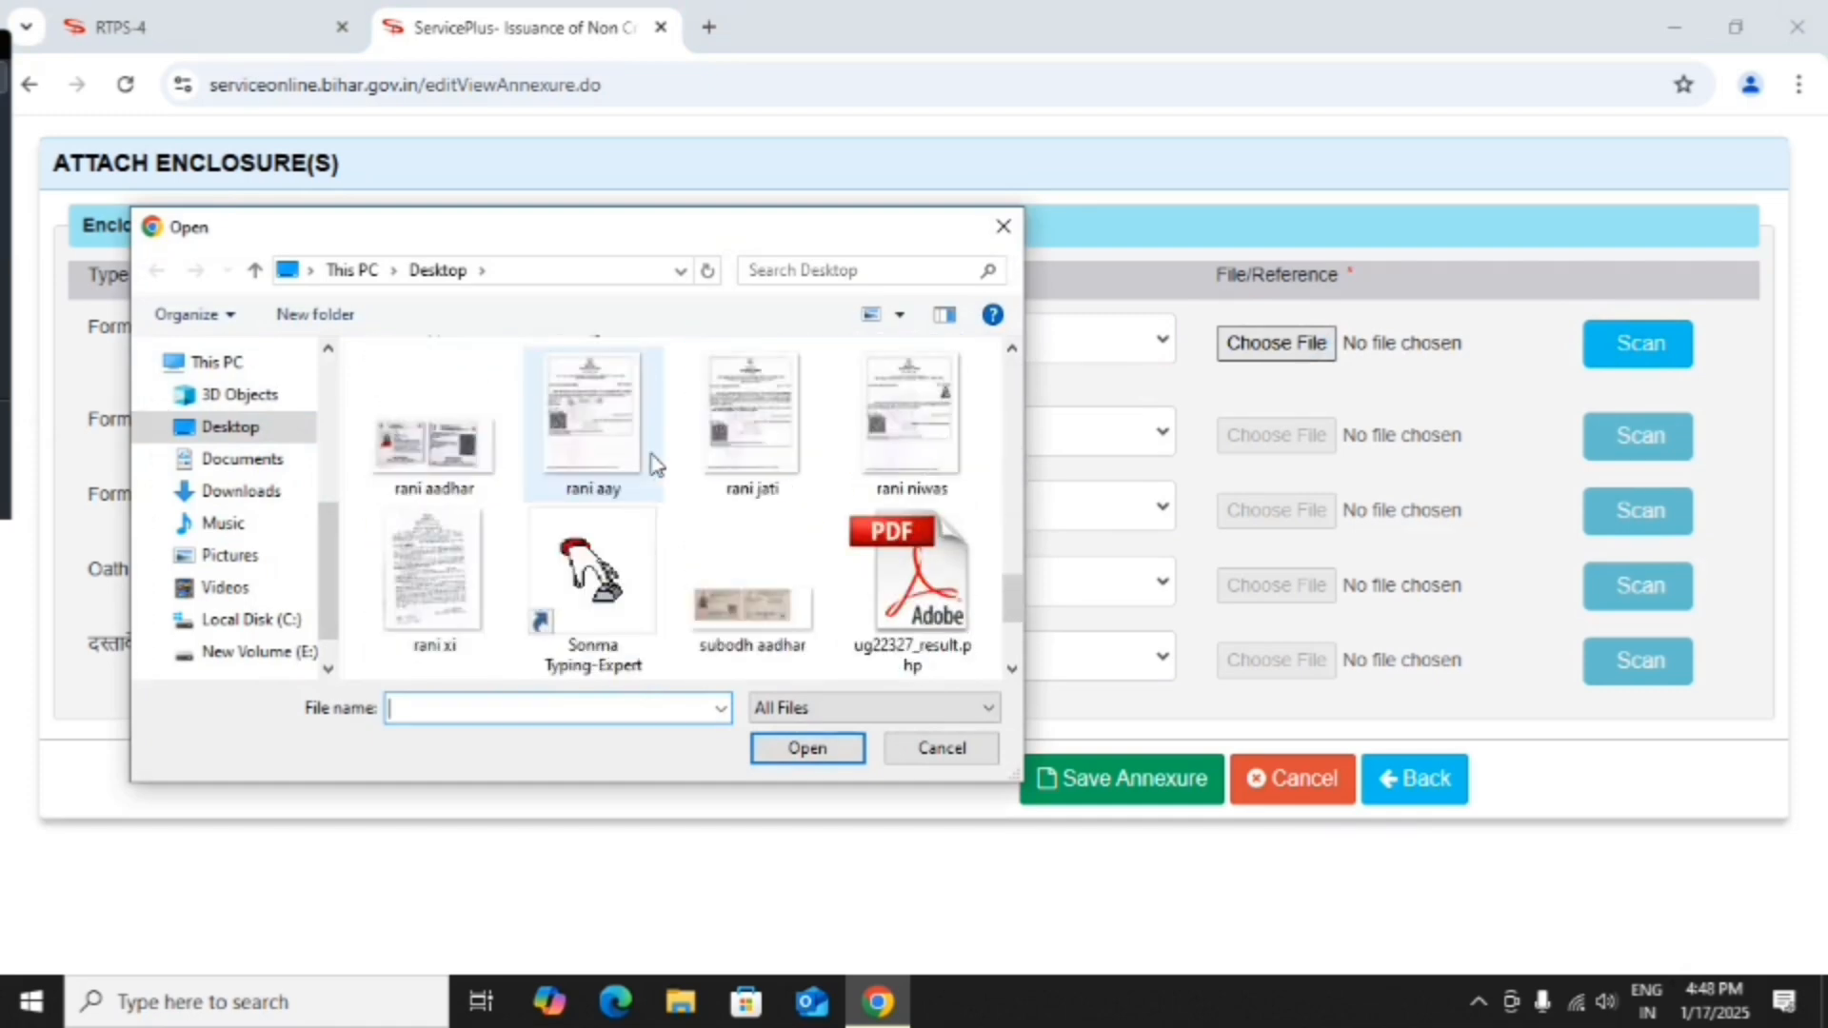
scroll(653, 464, up, 8)
click(208, 361)
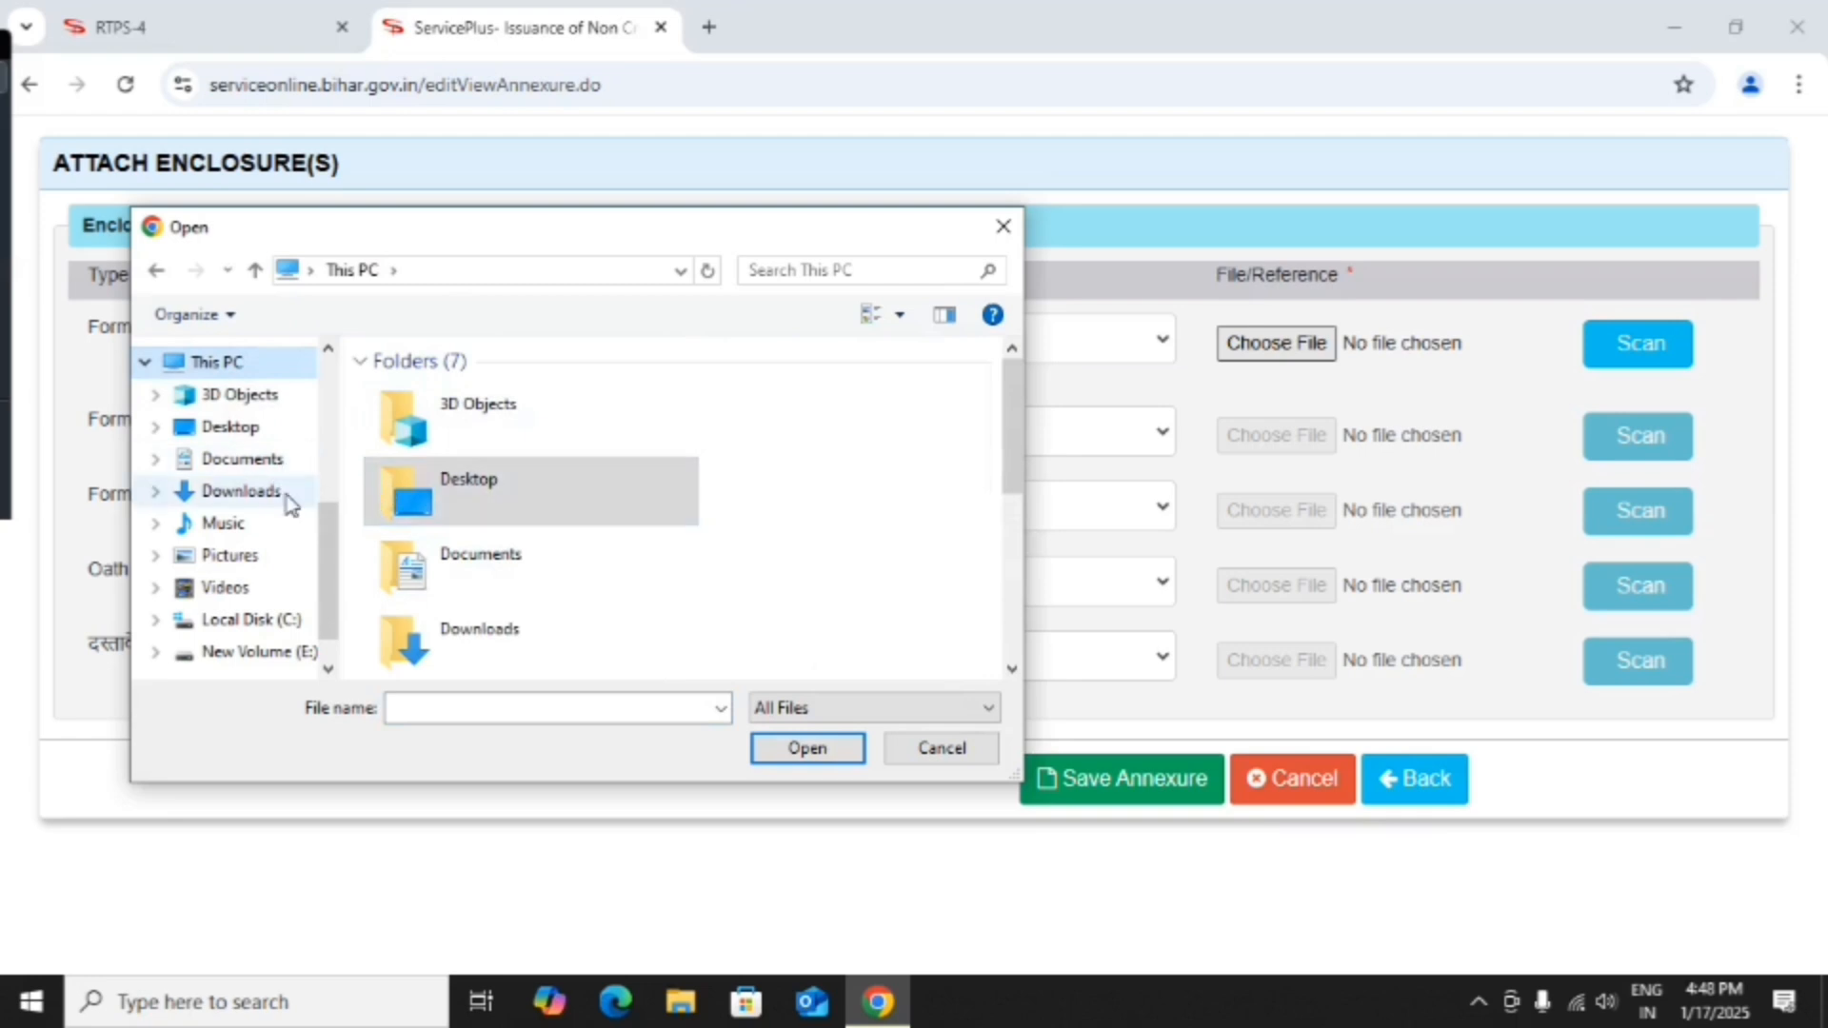
scroll(284, 564, down, 1)
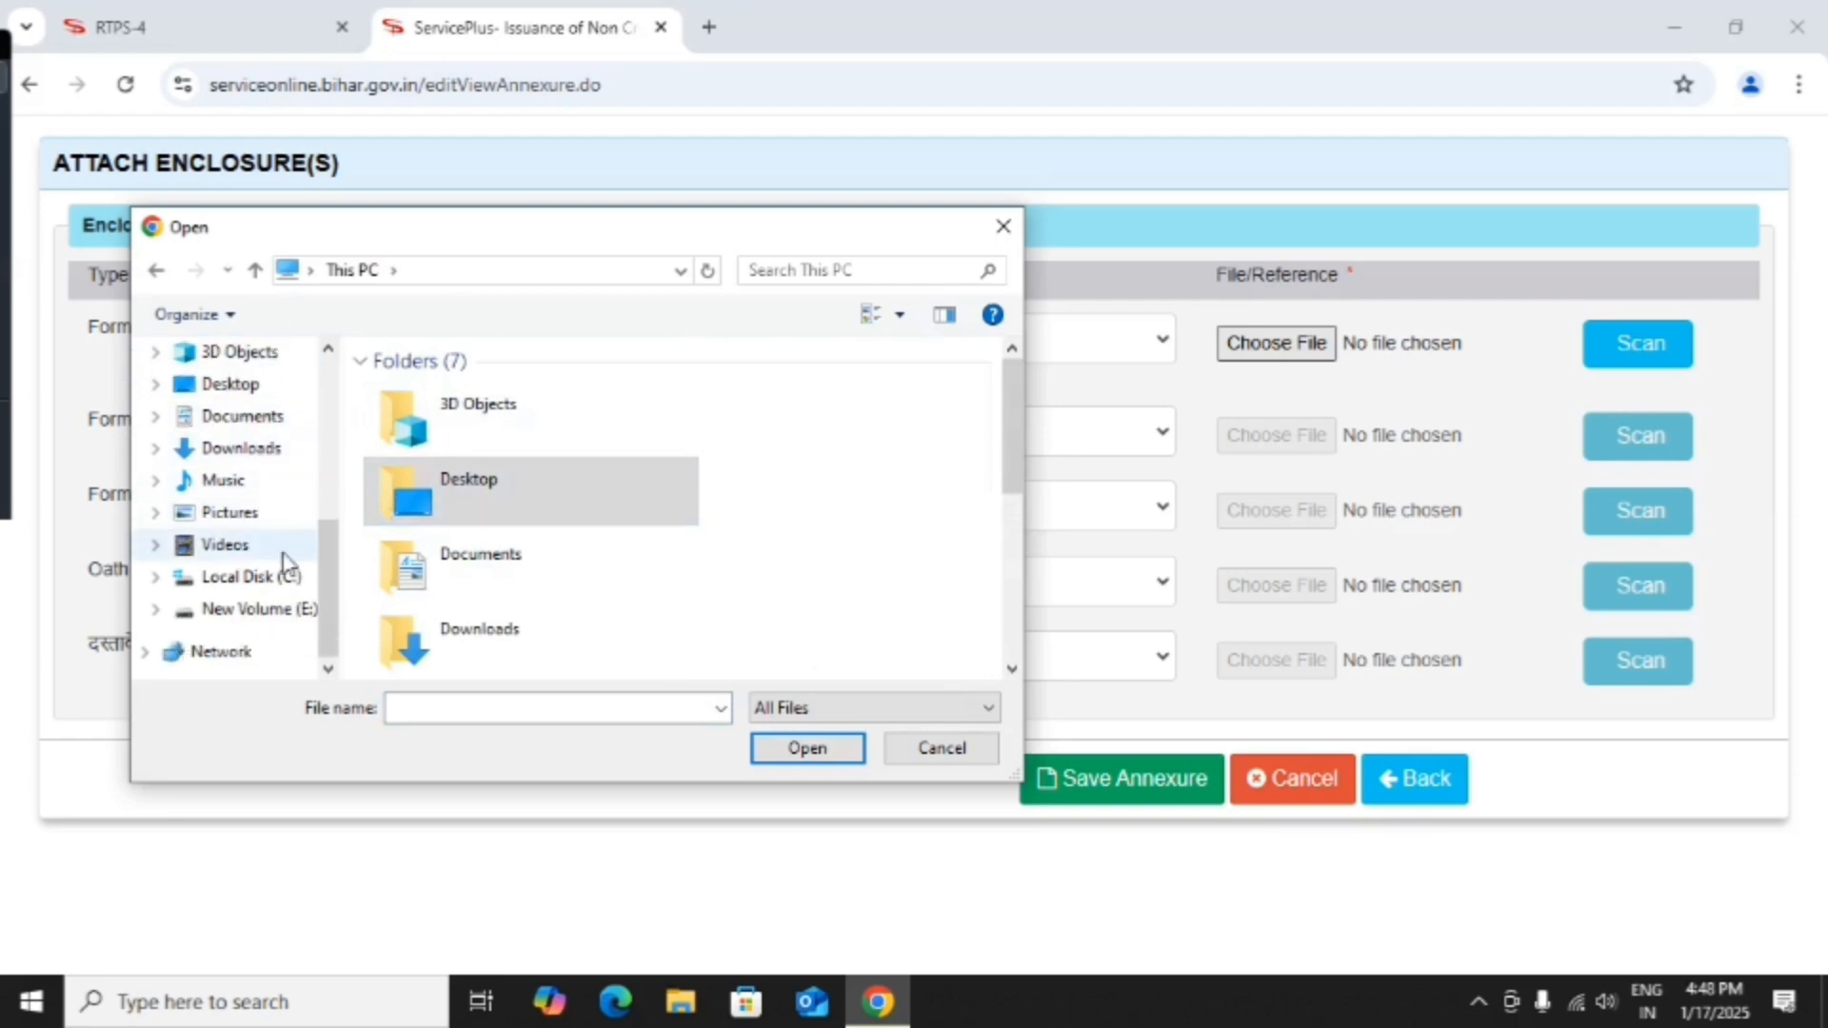
click(257, 608)
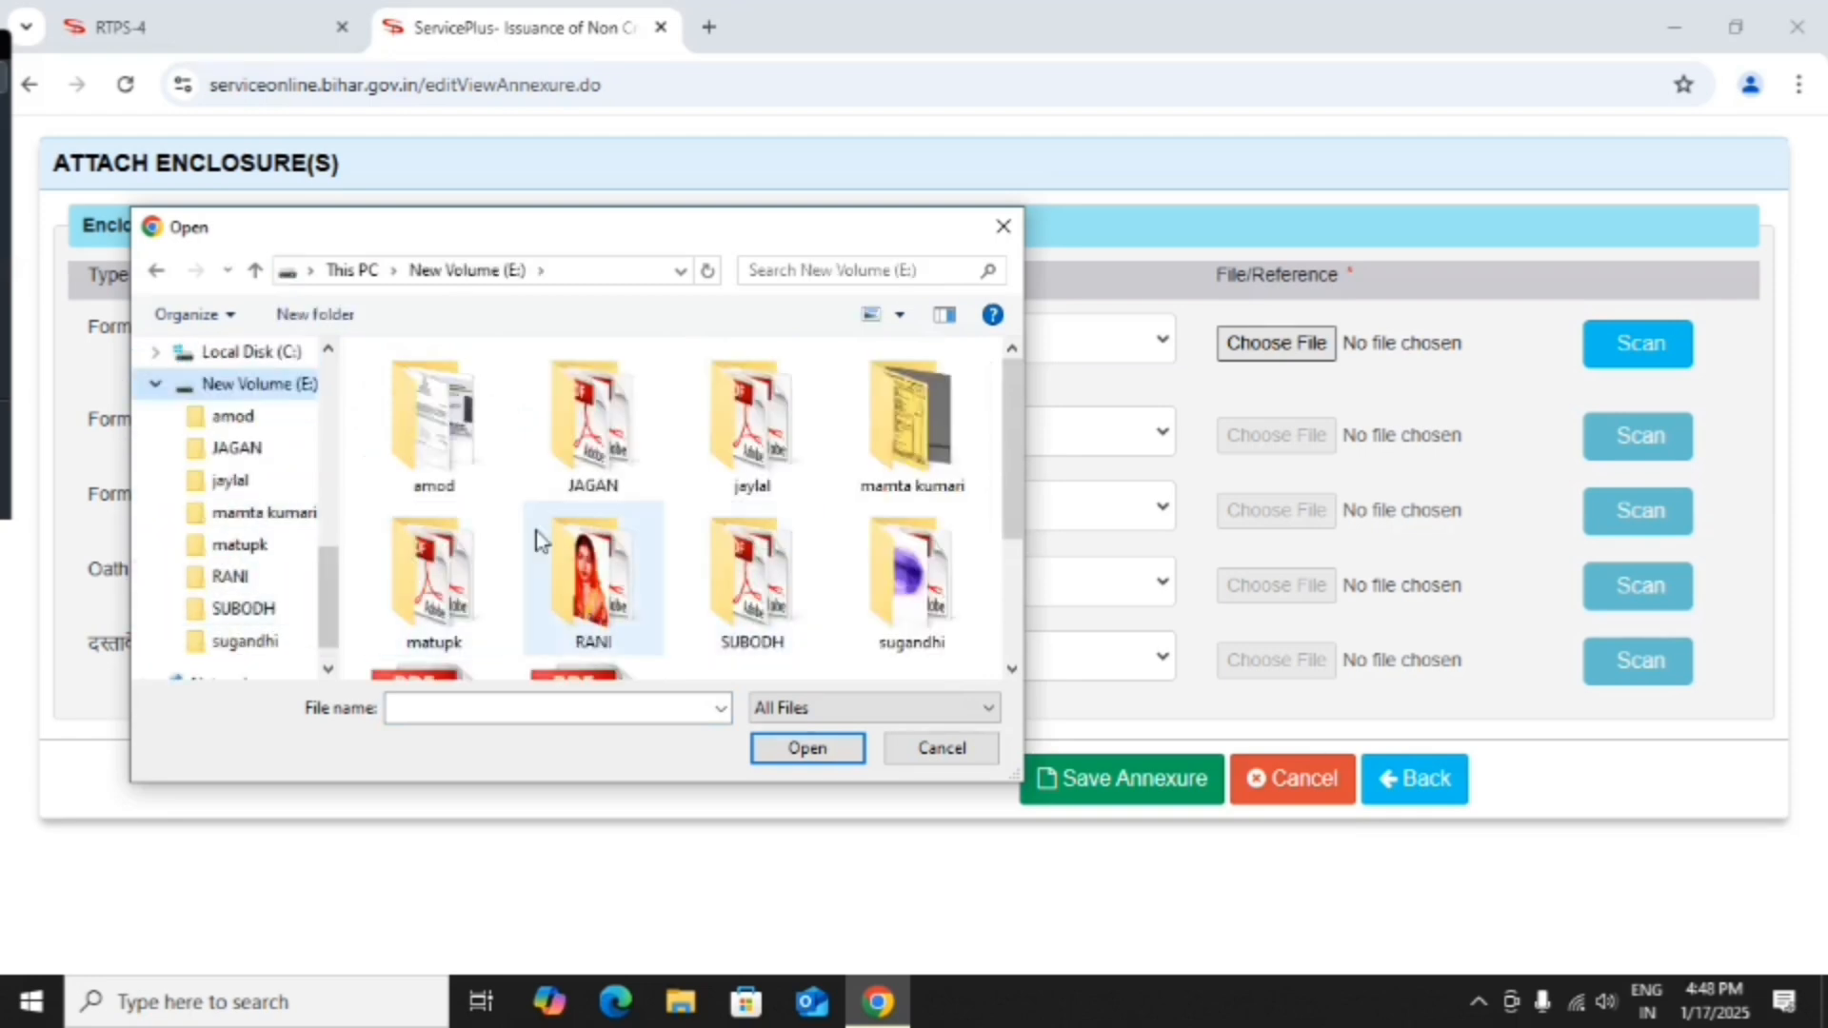
double_click(430, 443)
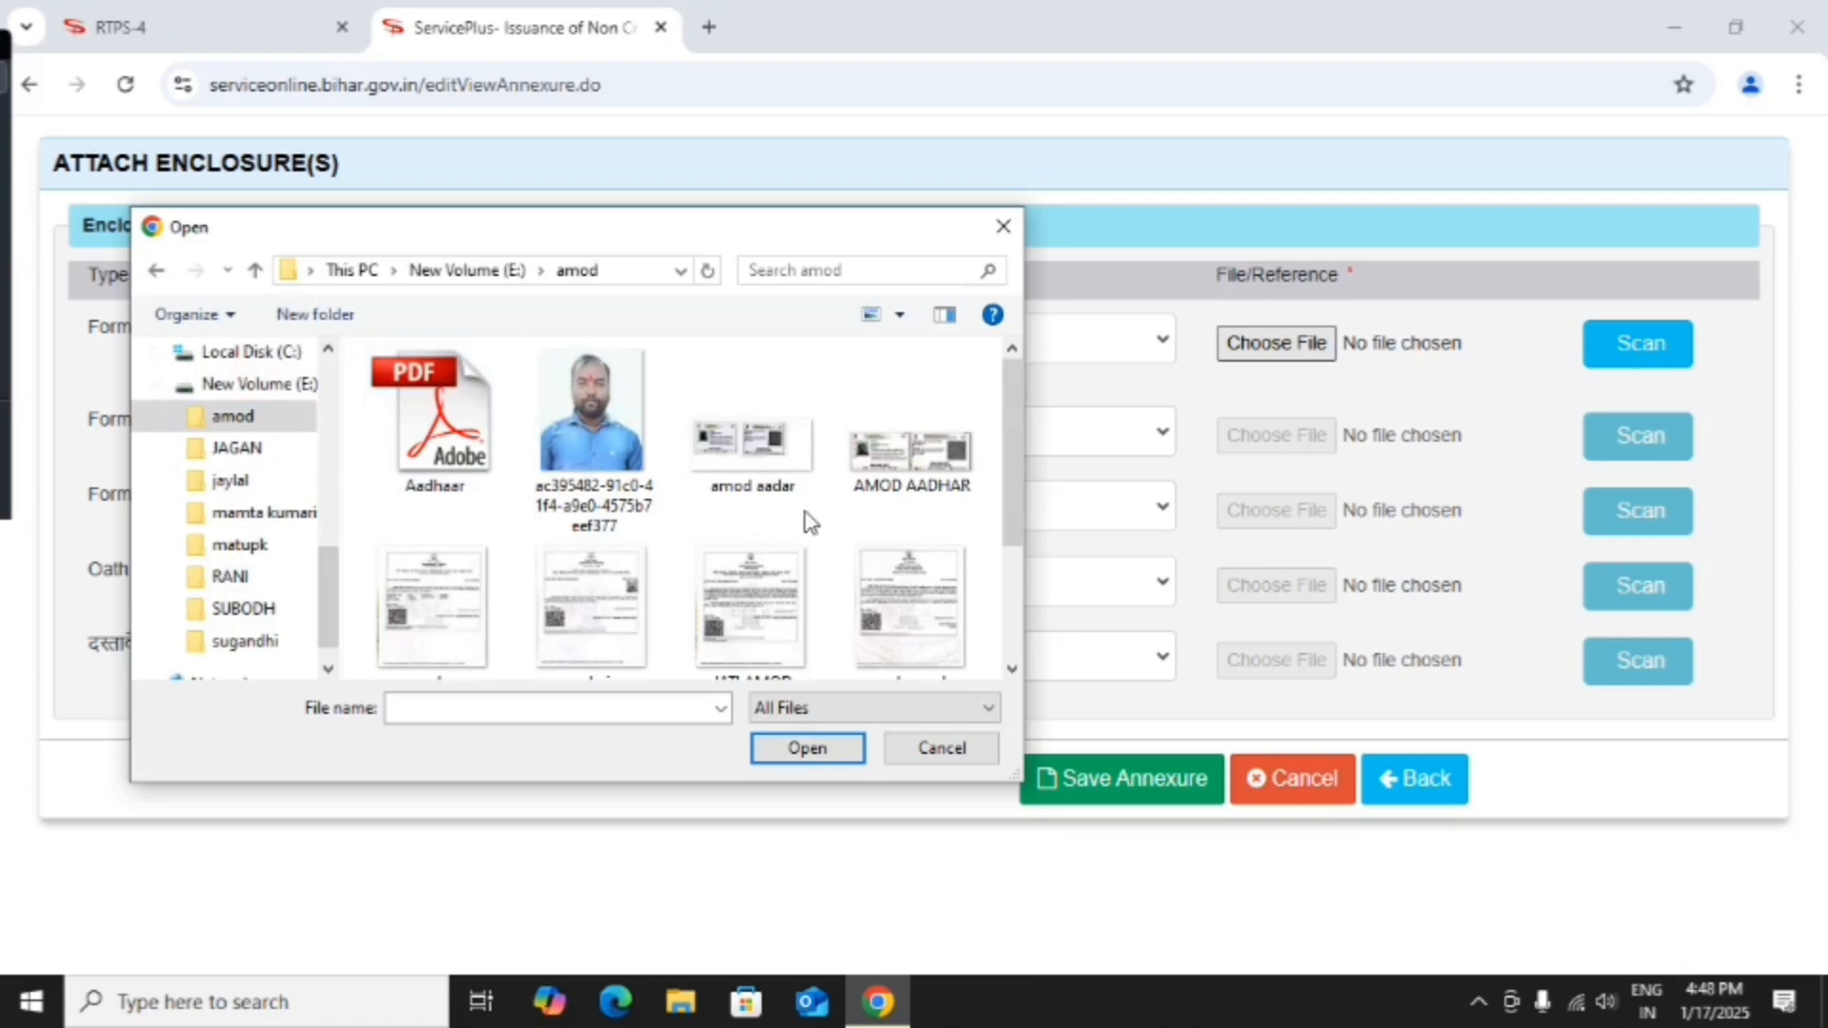
scroll(800, 517, down, 1)
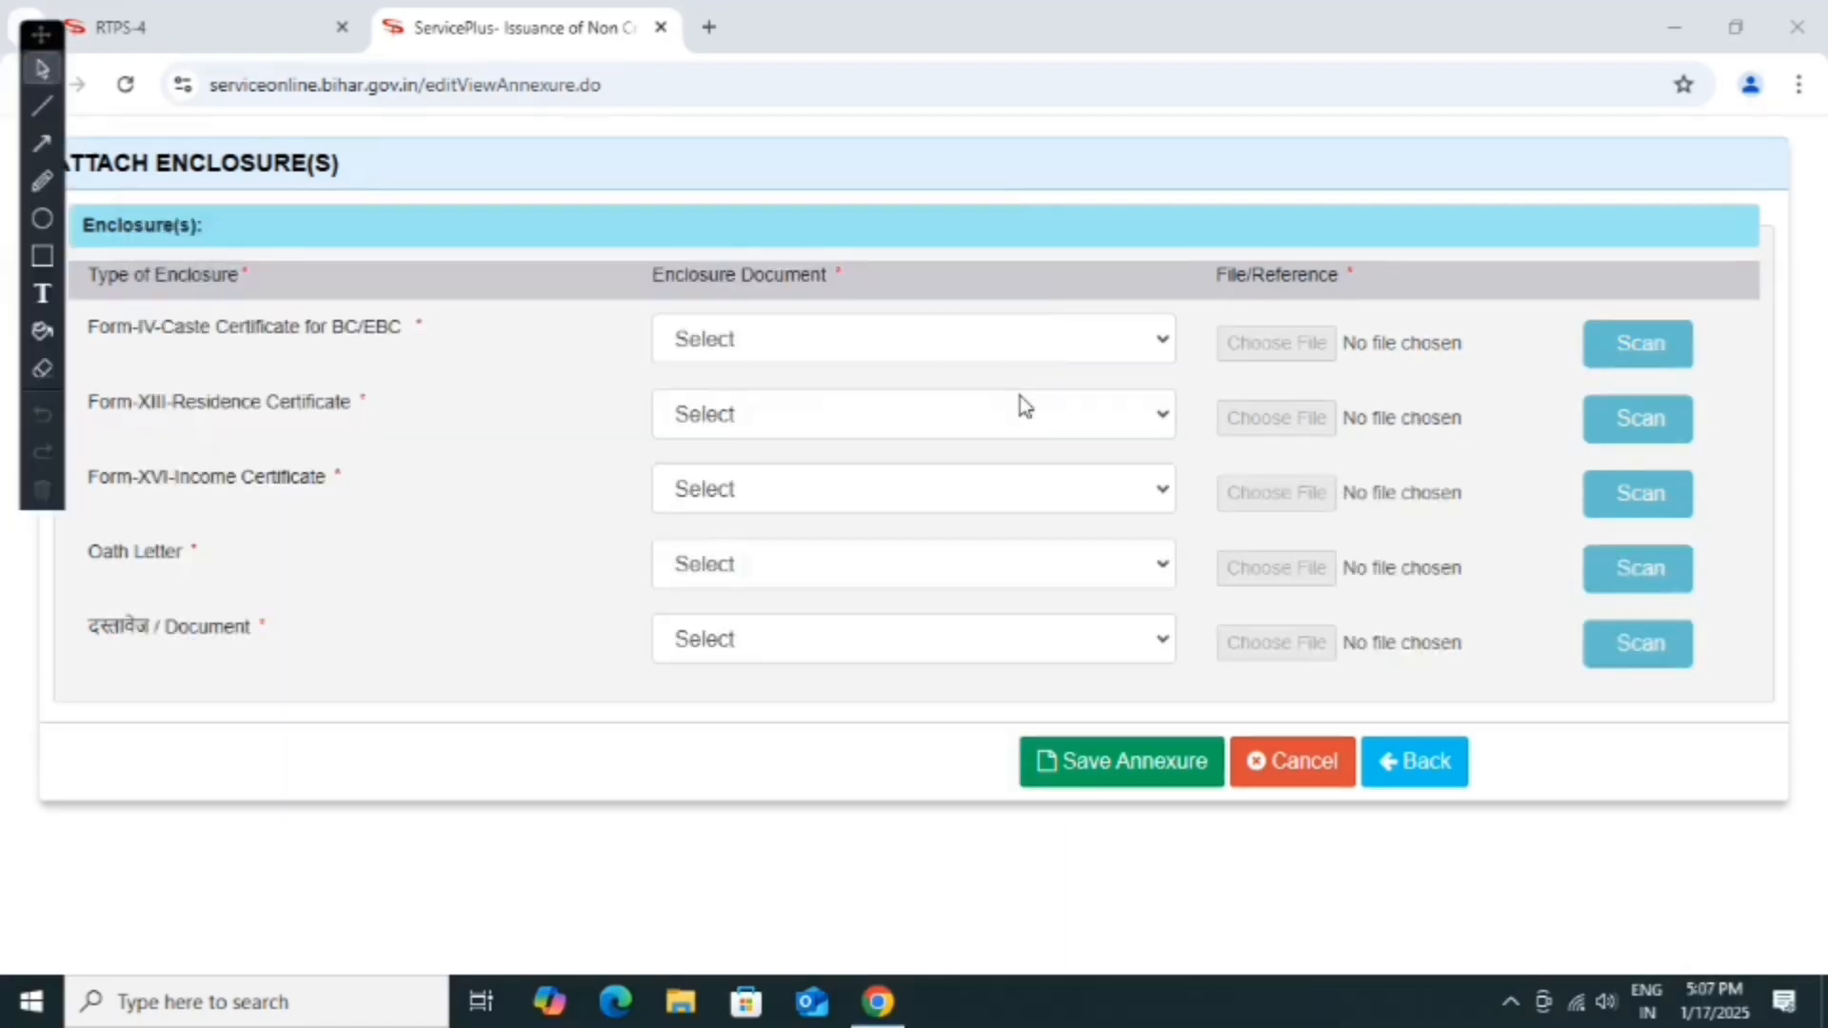
click(999, 344)
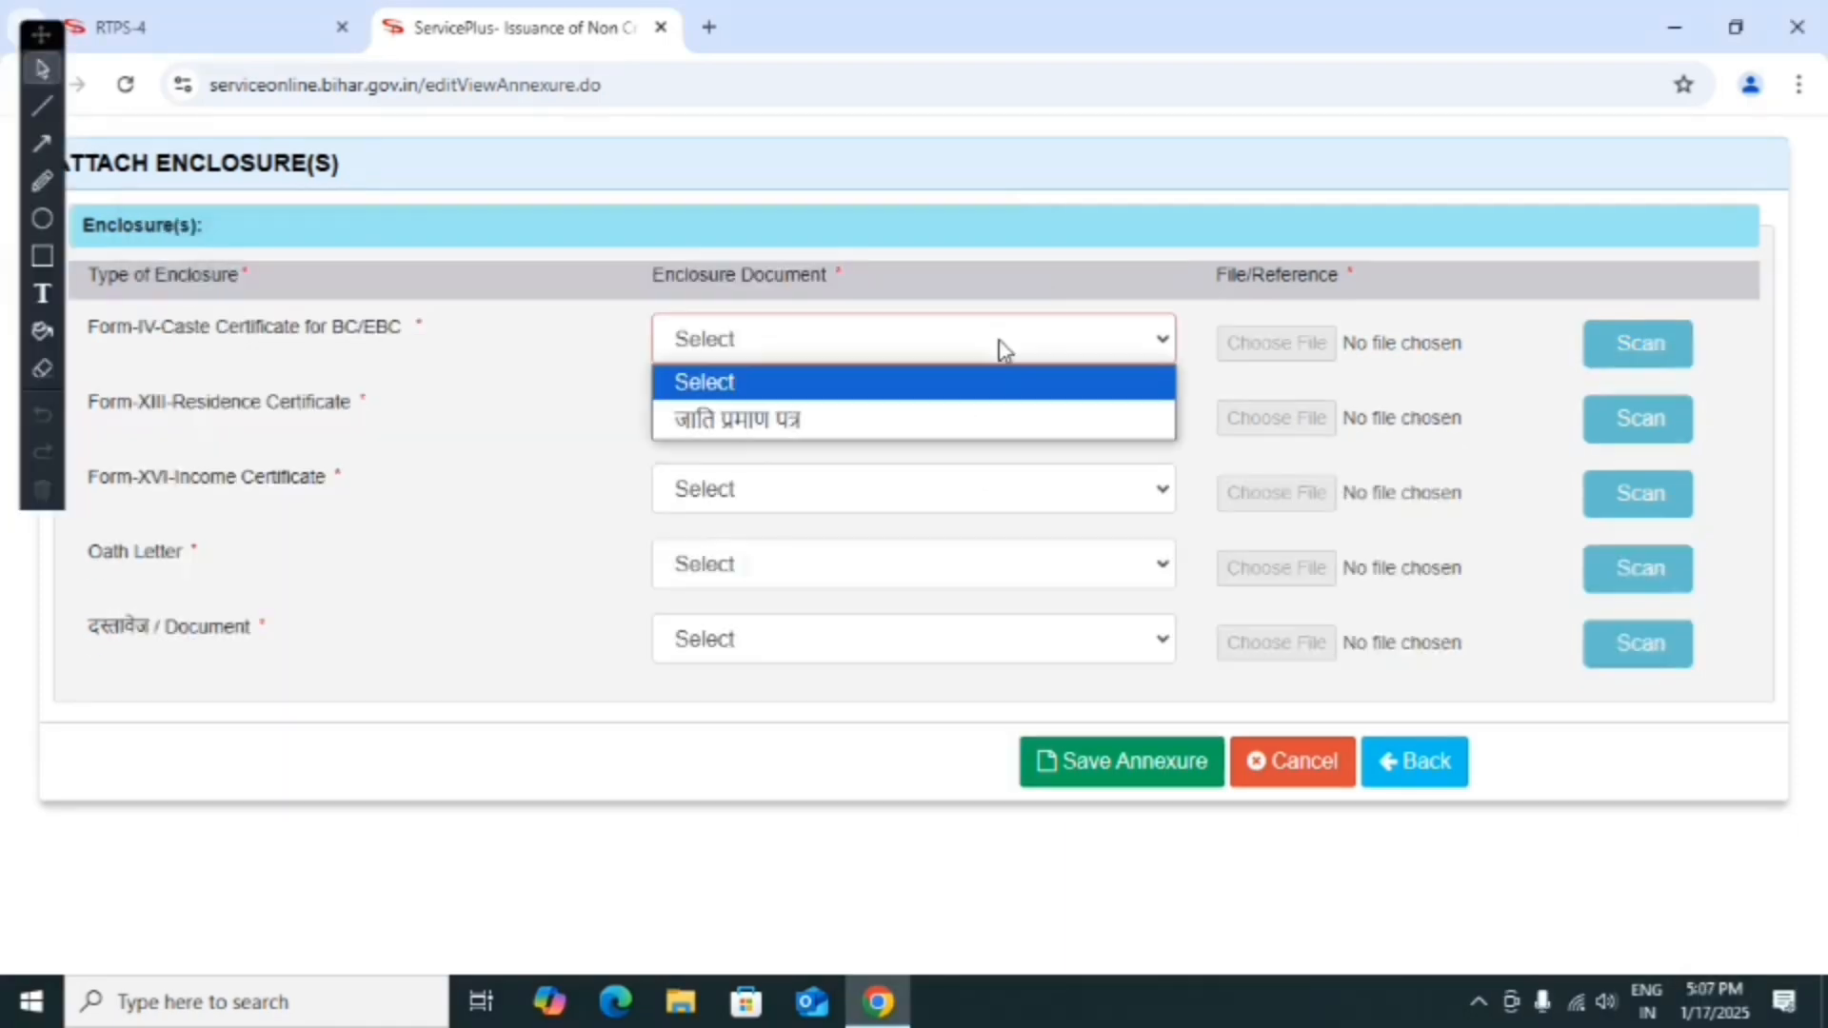
Attach JATI AMOD.jpg from E:\amod as the जाति प्रमाण पत्र caste certificate.
click(981, 421)
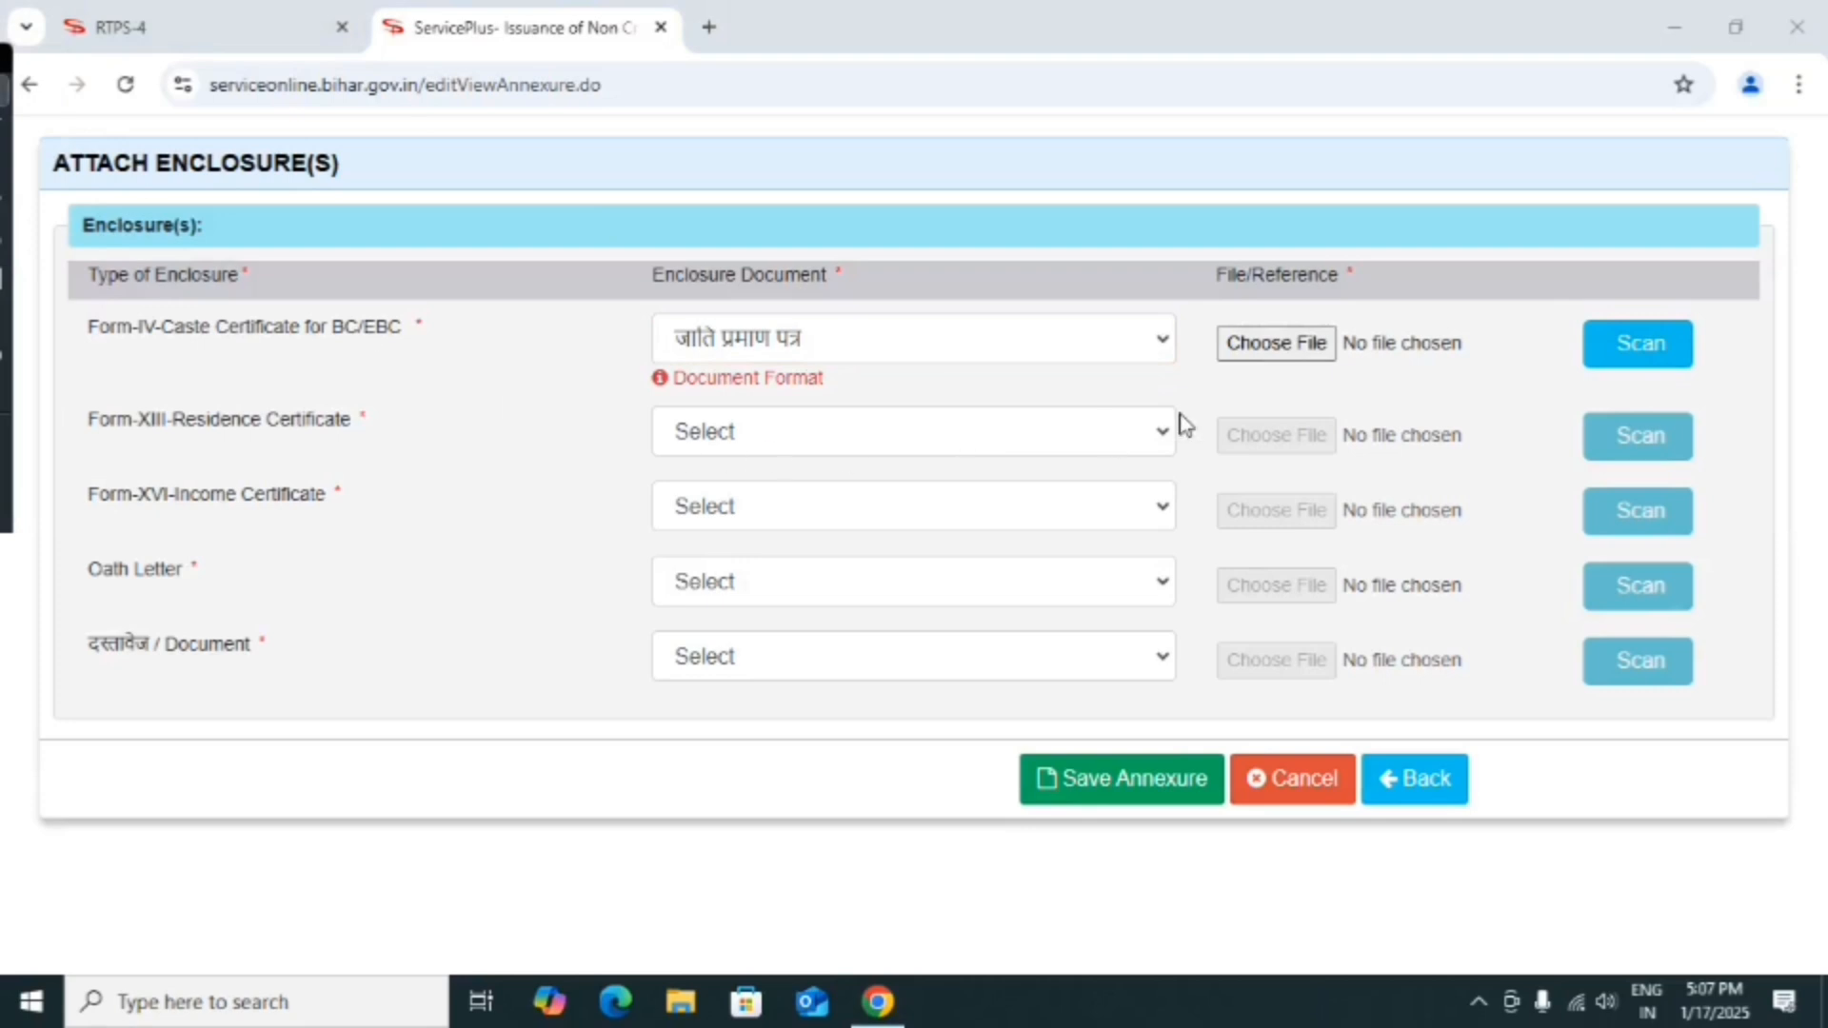
click(1269, 347)
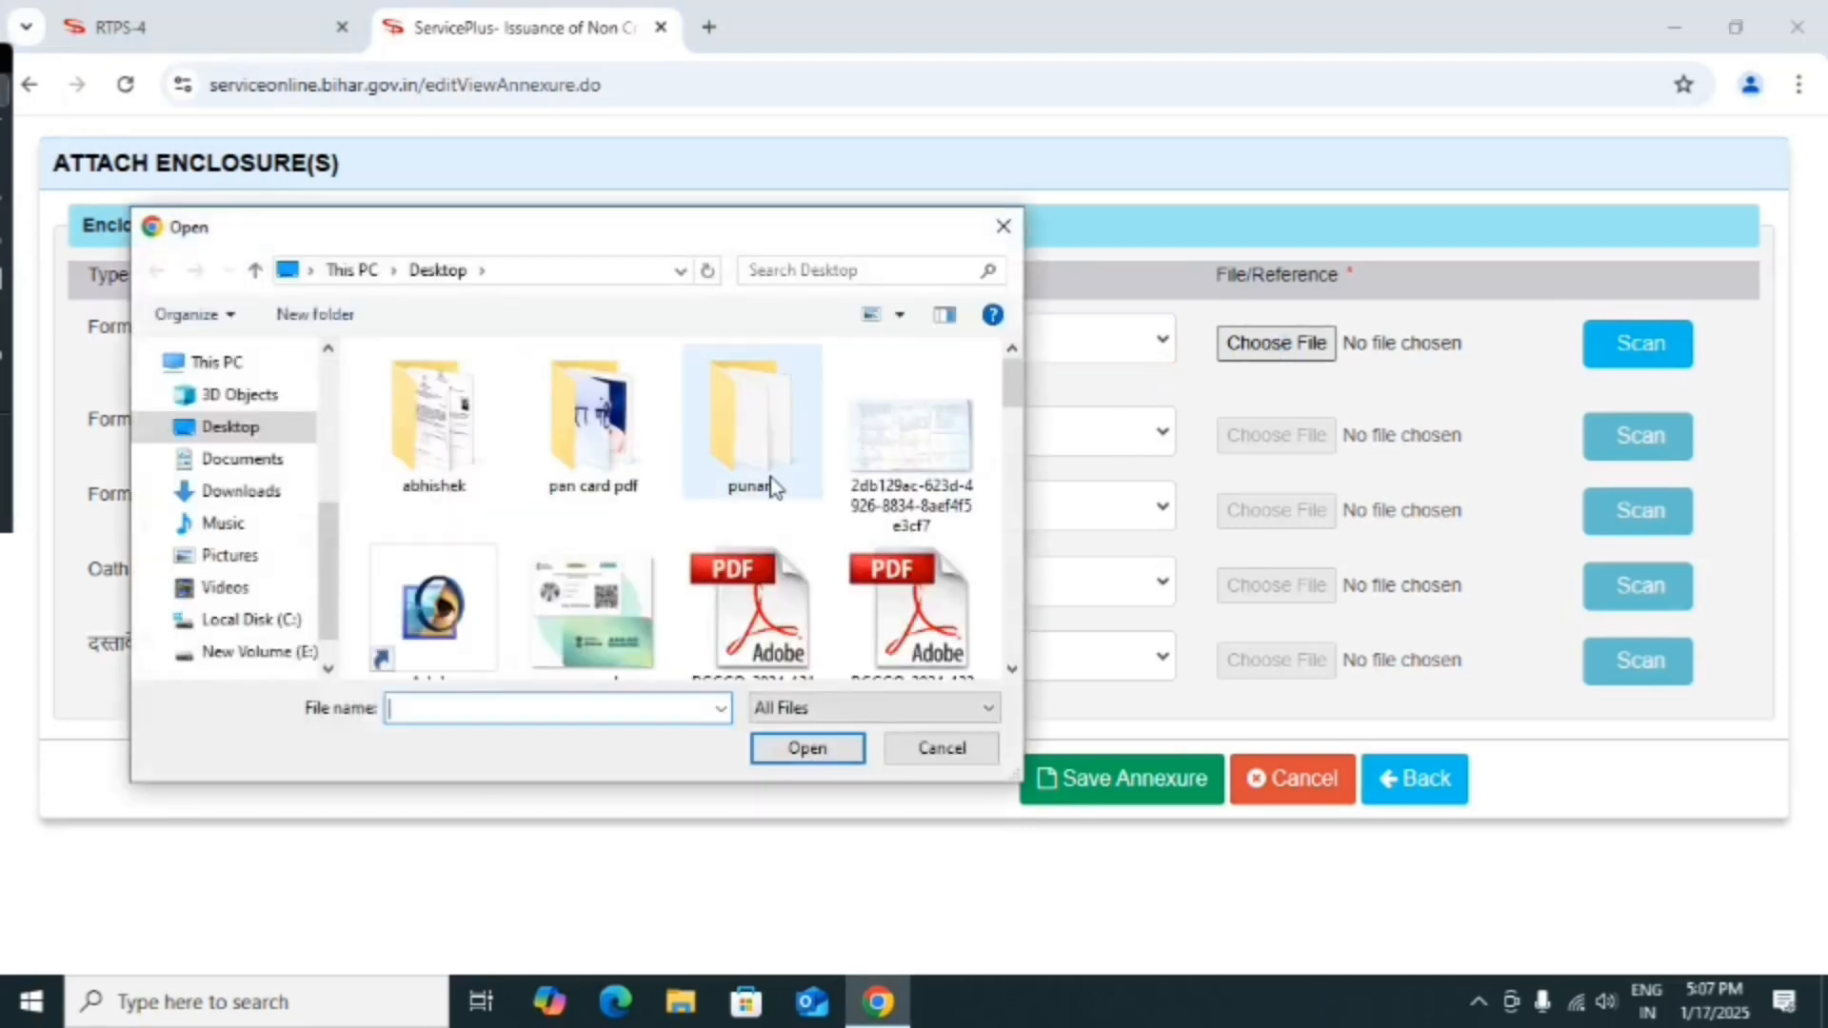
click(283, 653)
click(461, 439)
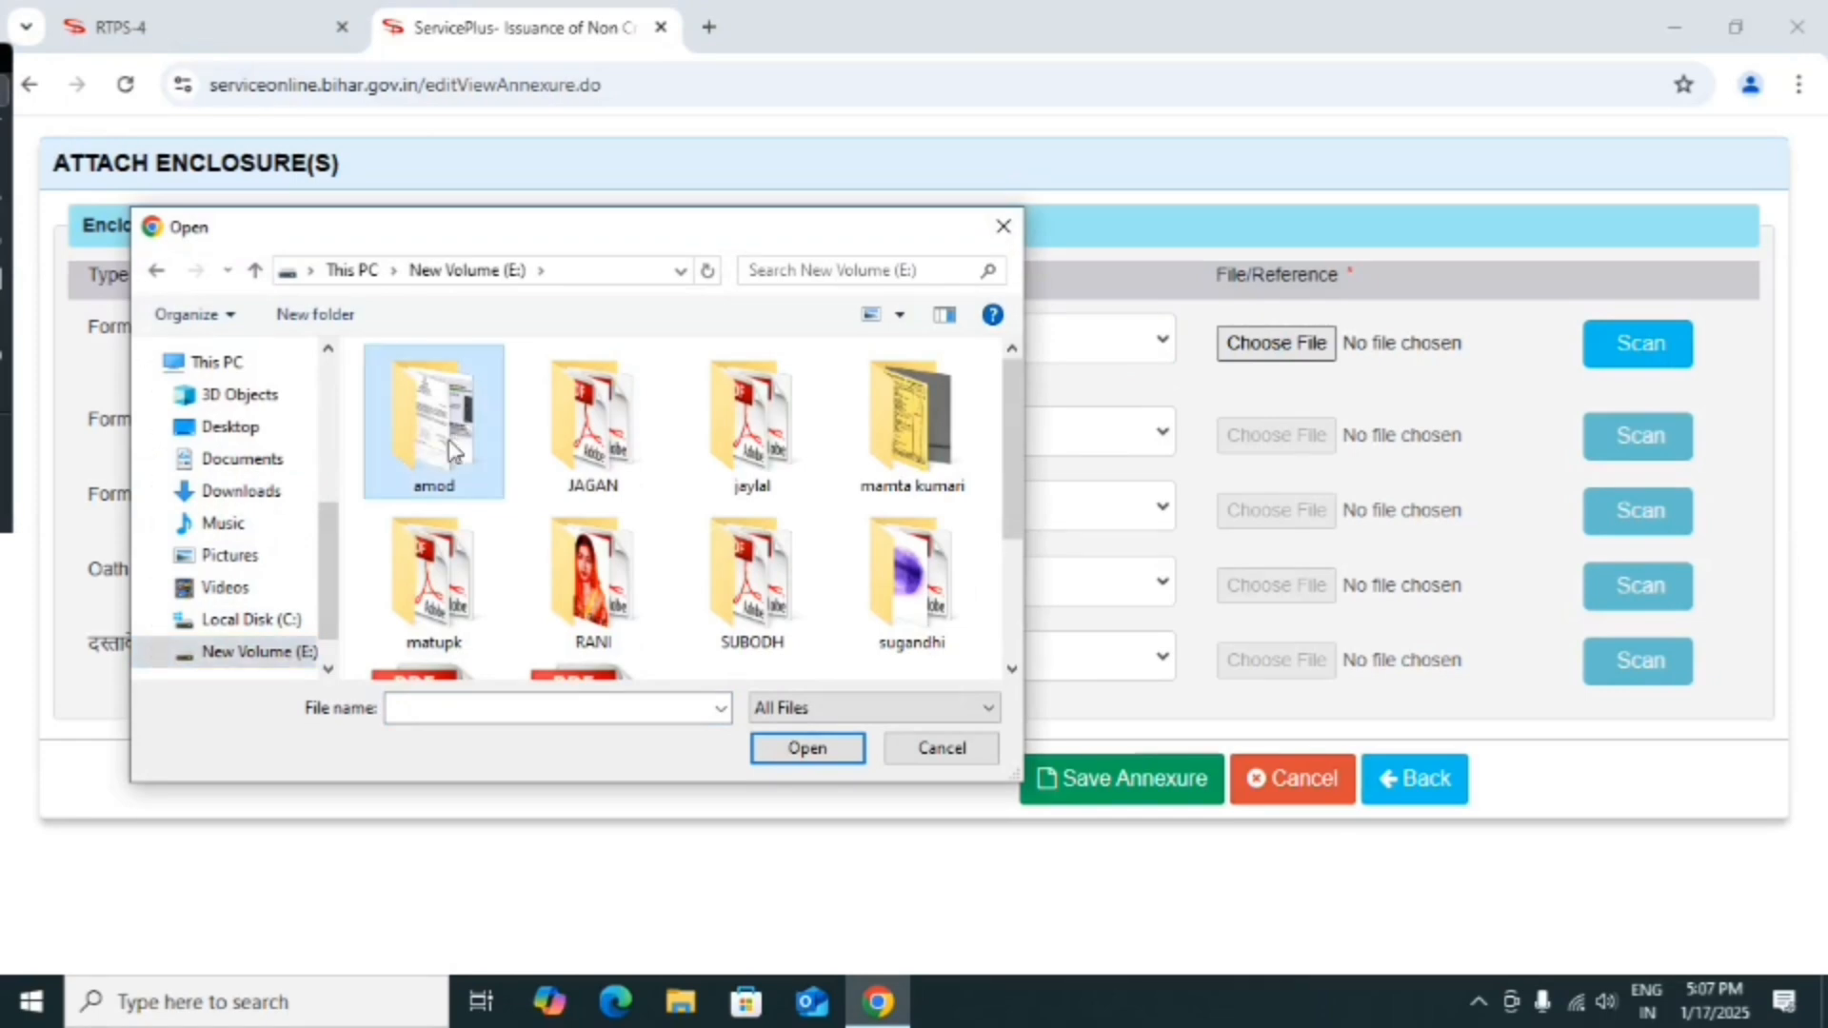
double_click(453, 449)
scroll(818, 516, down, 1)
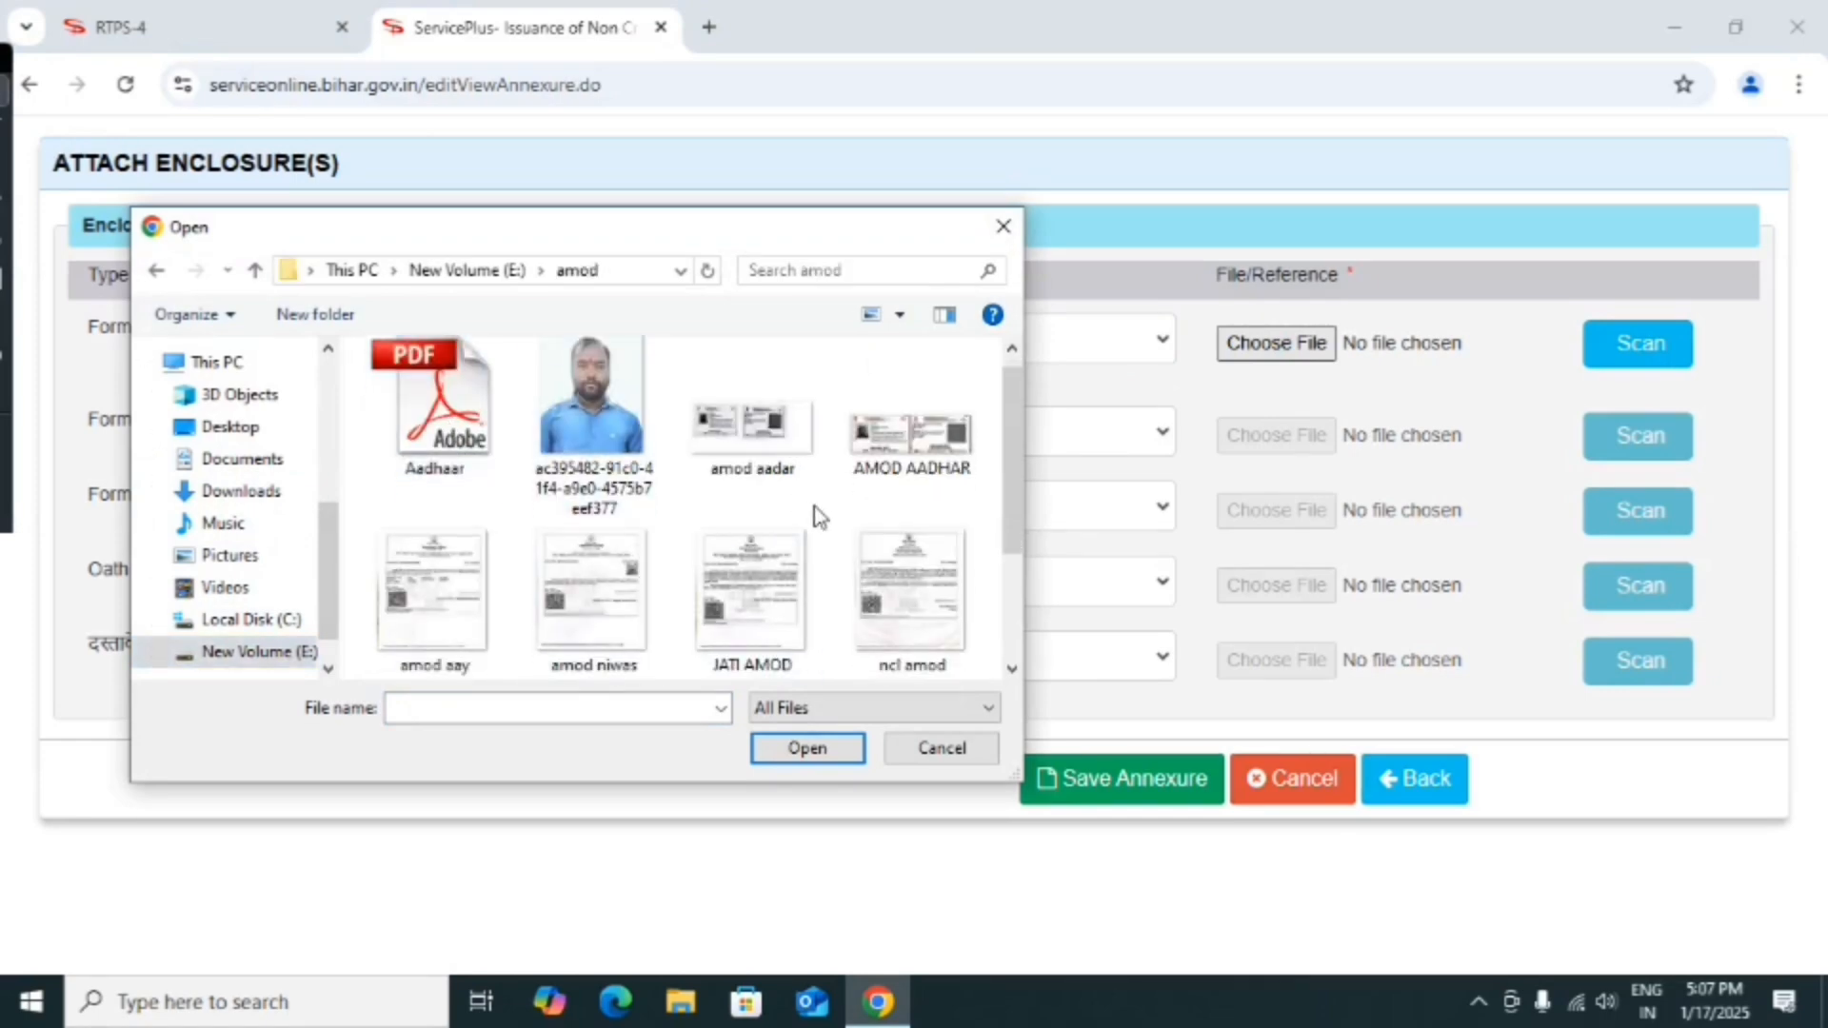
click(752, 600)
click(805, 748)
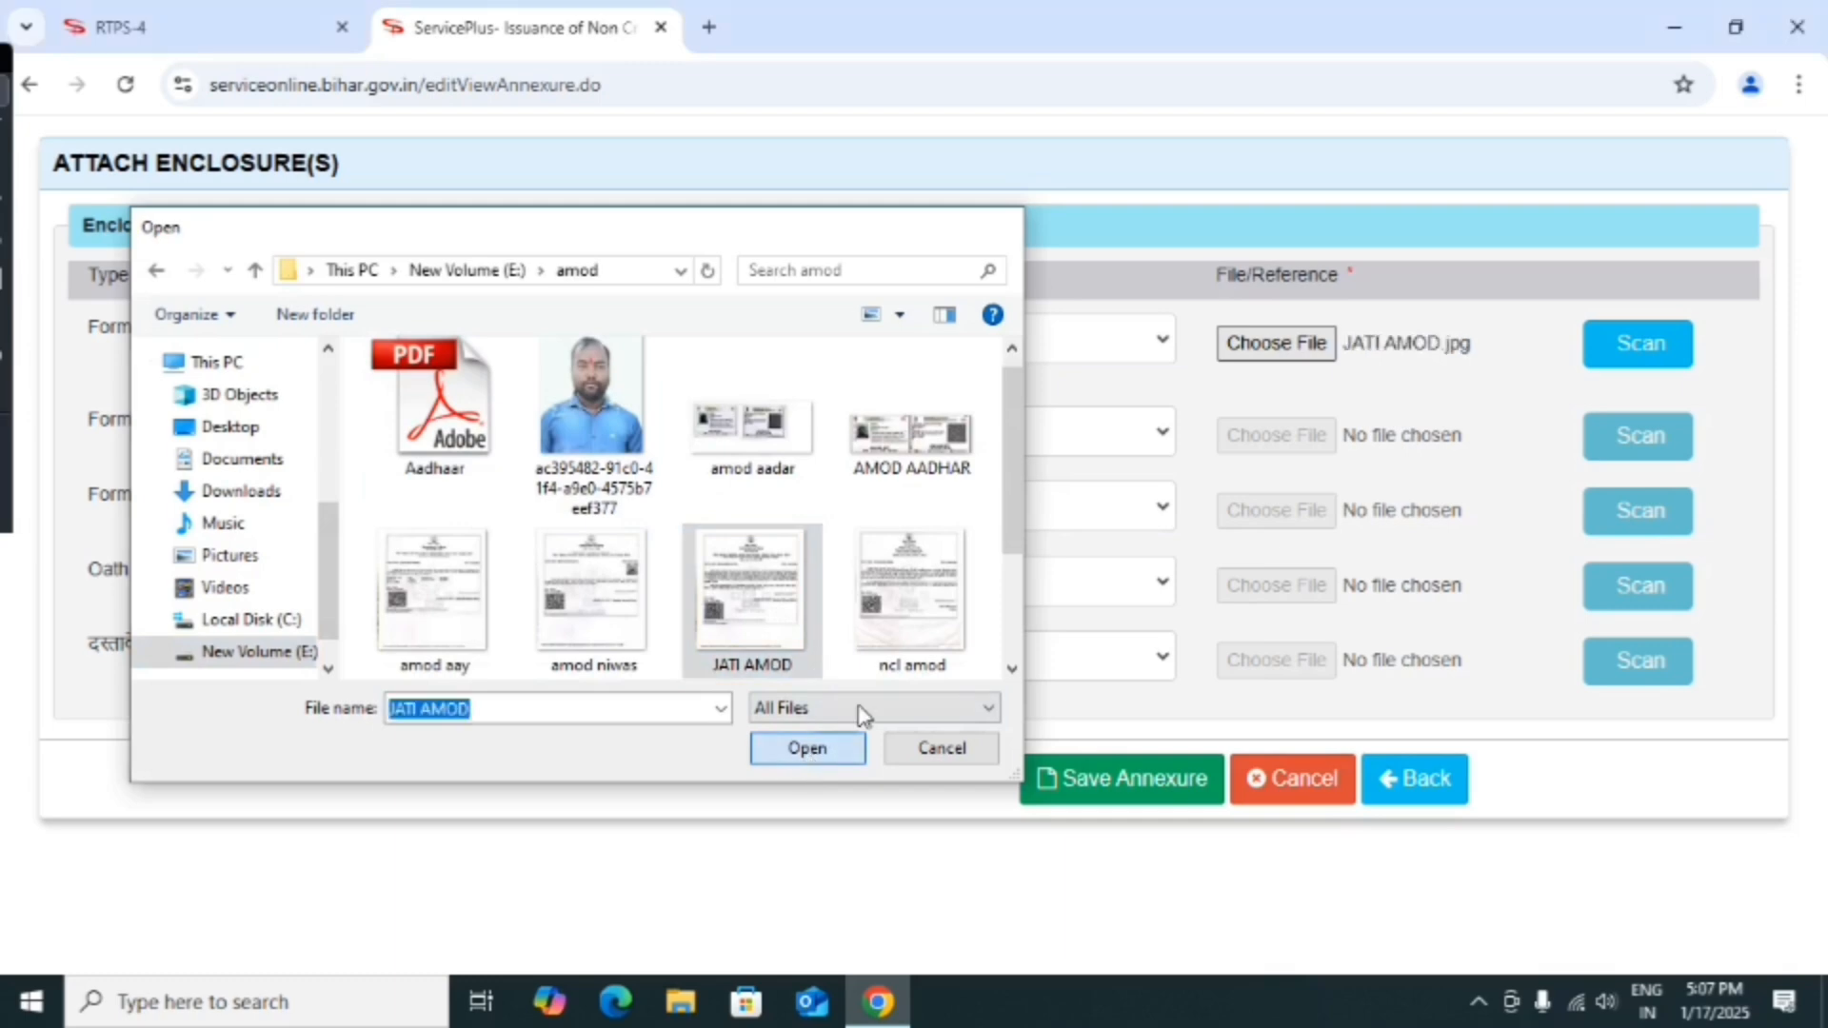
click(998, 440)
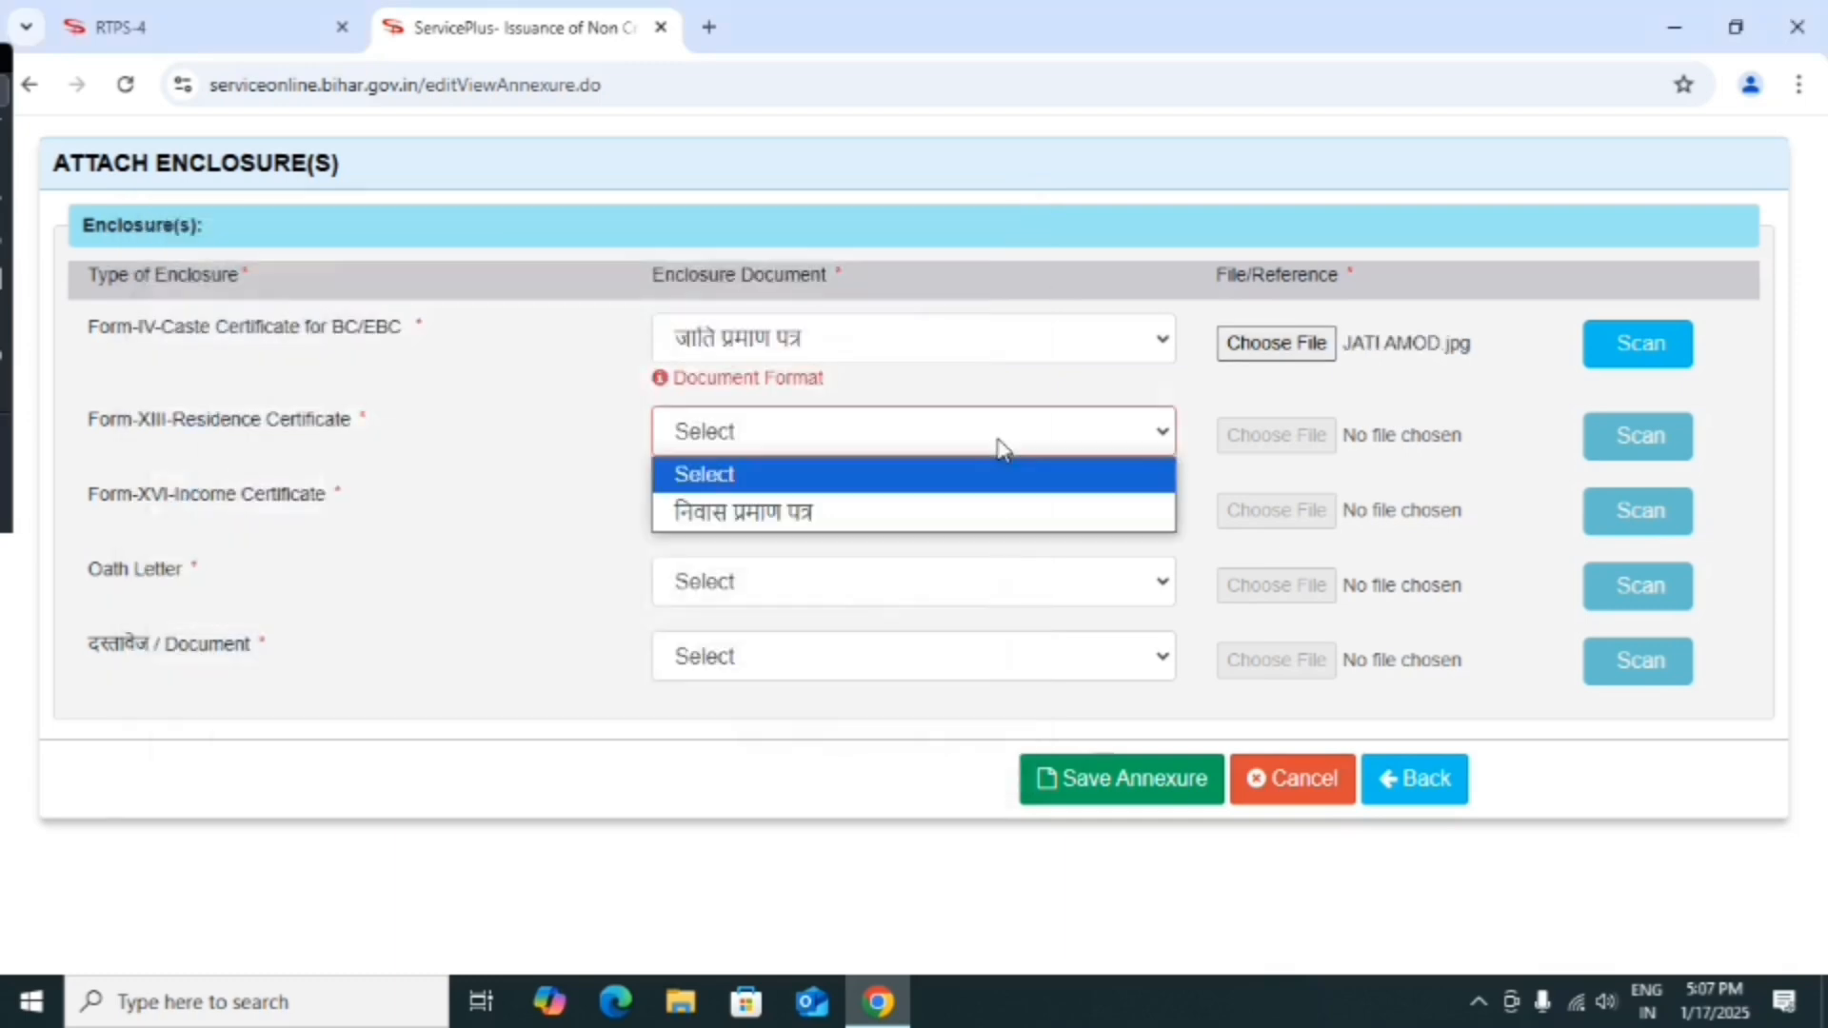
Attach amod niwas.jpg as निवास प्रमाण पत्र in the residence certificate row.
click(888, 514)
click(1254, 442)
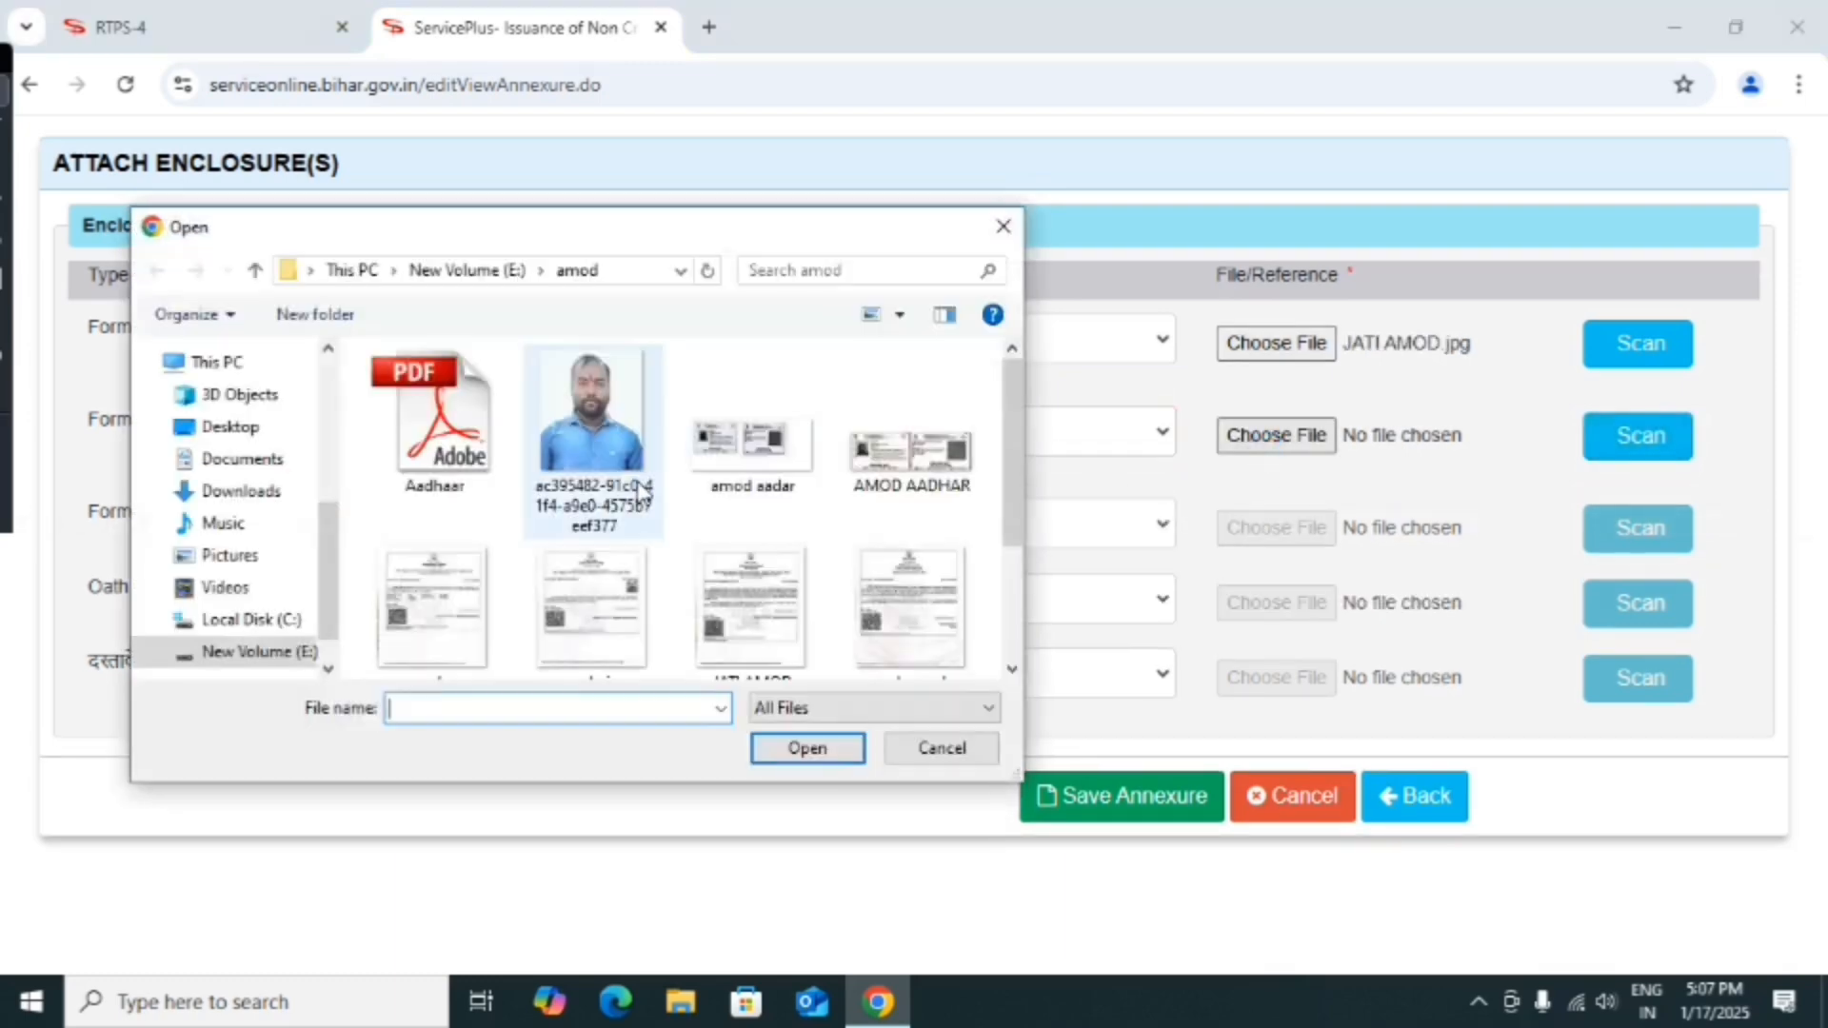
scroll(746, 512, down, 2)
click(609, 595)
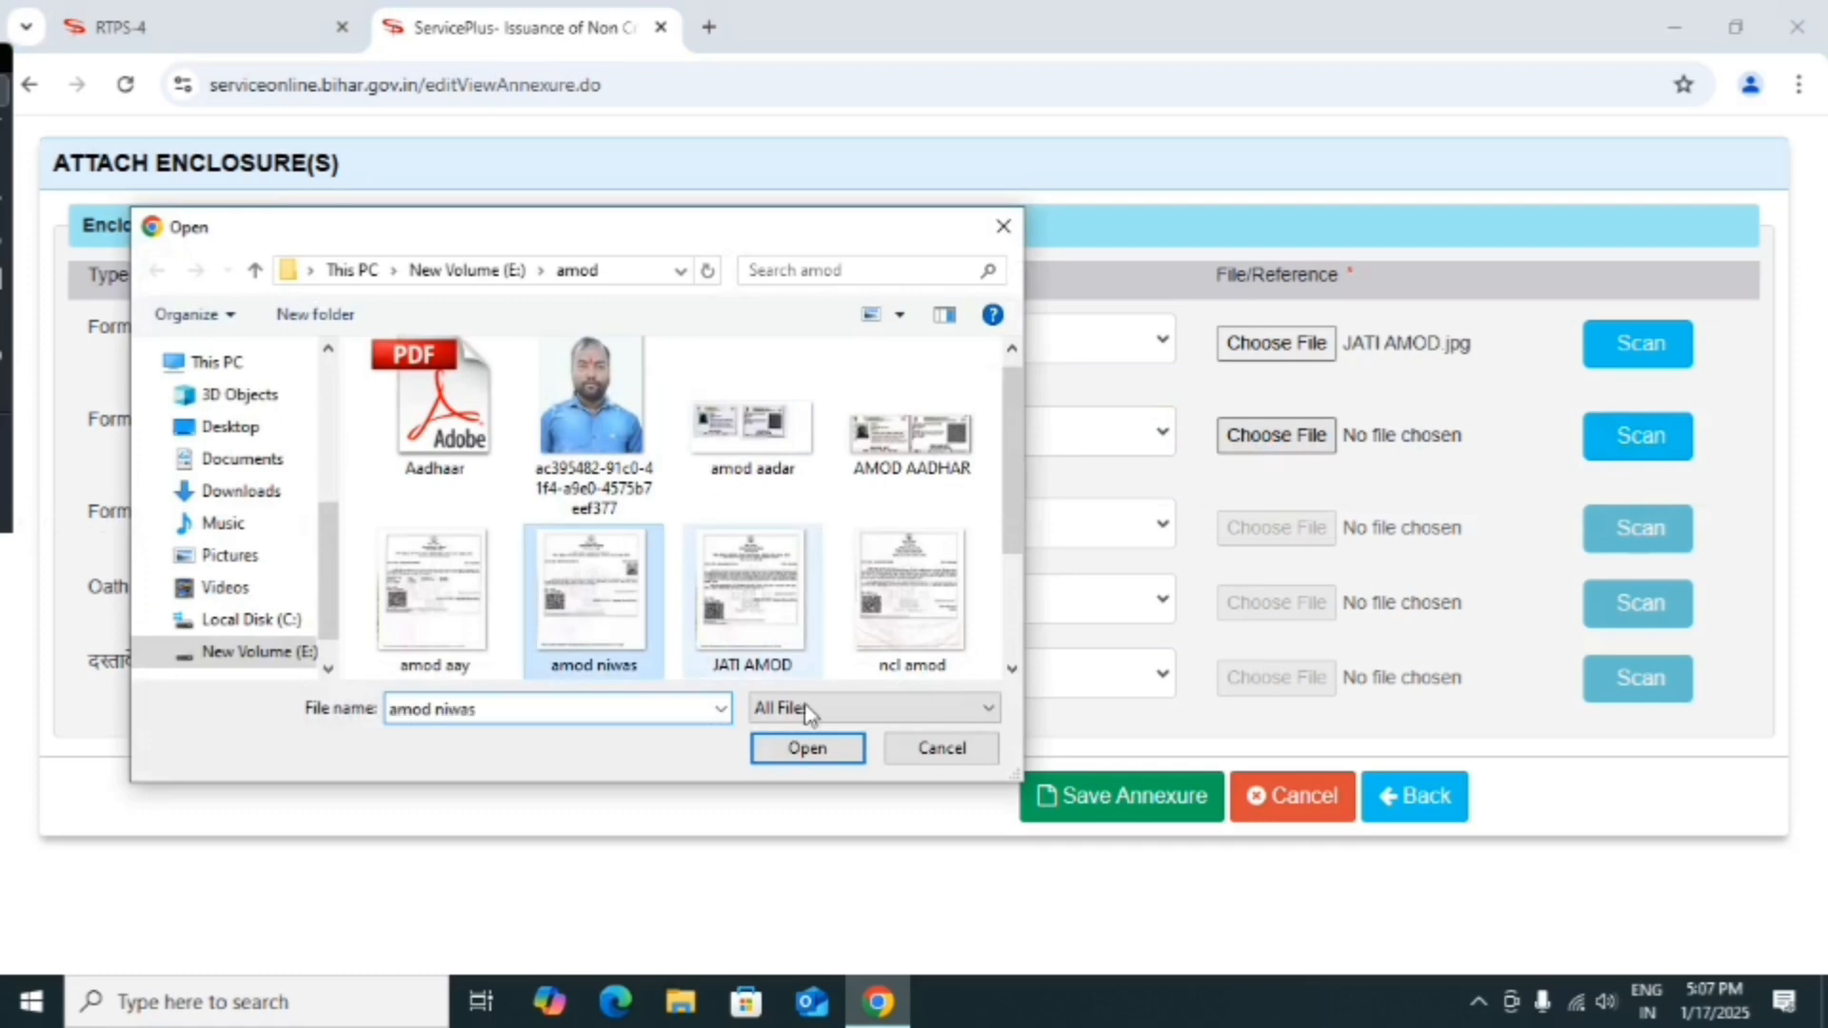
click(808, 747)
Attach amod aay.jpg as आय प्रमाण पत्र in the income certificate row.
click(1054, 527)
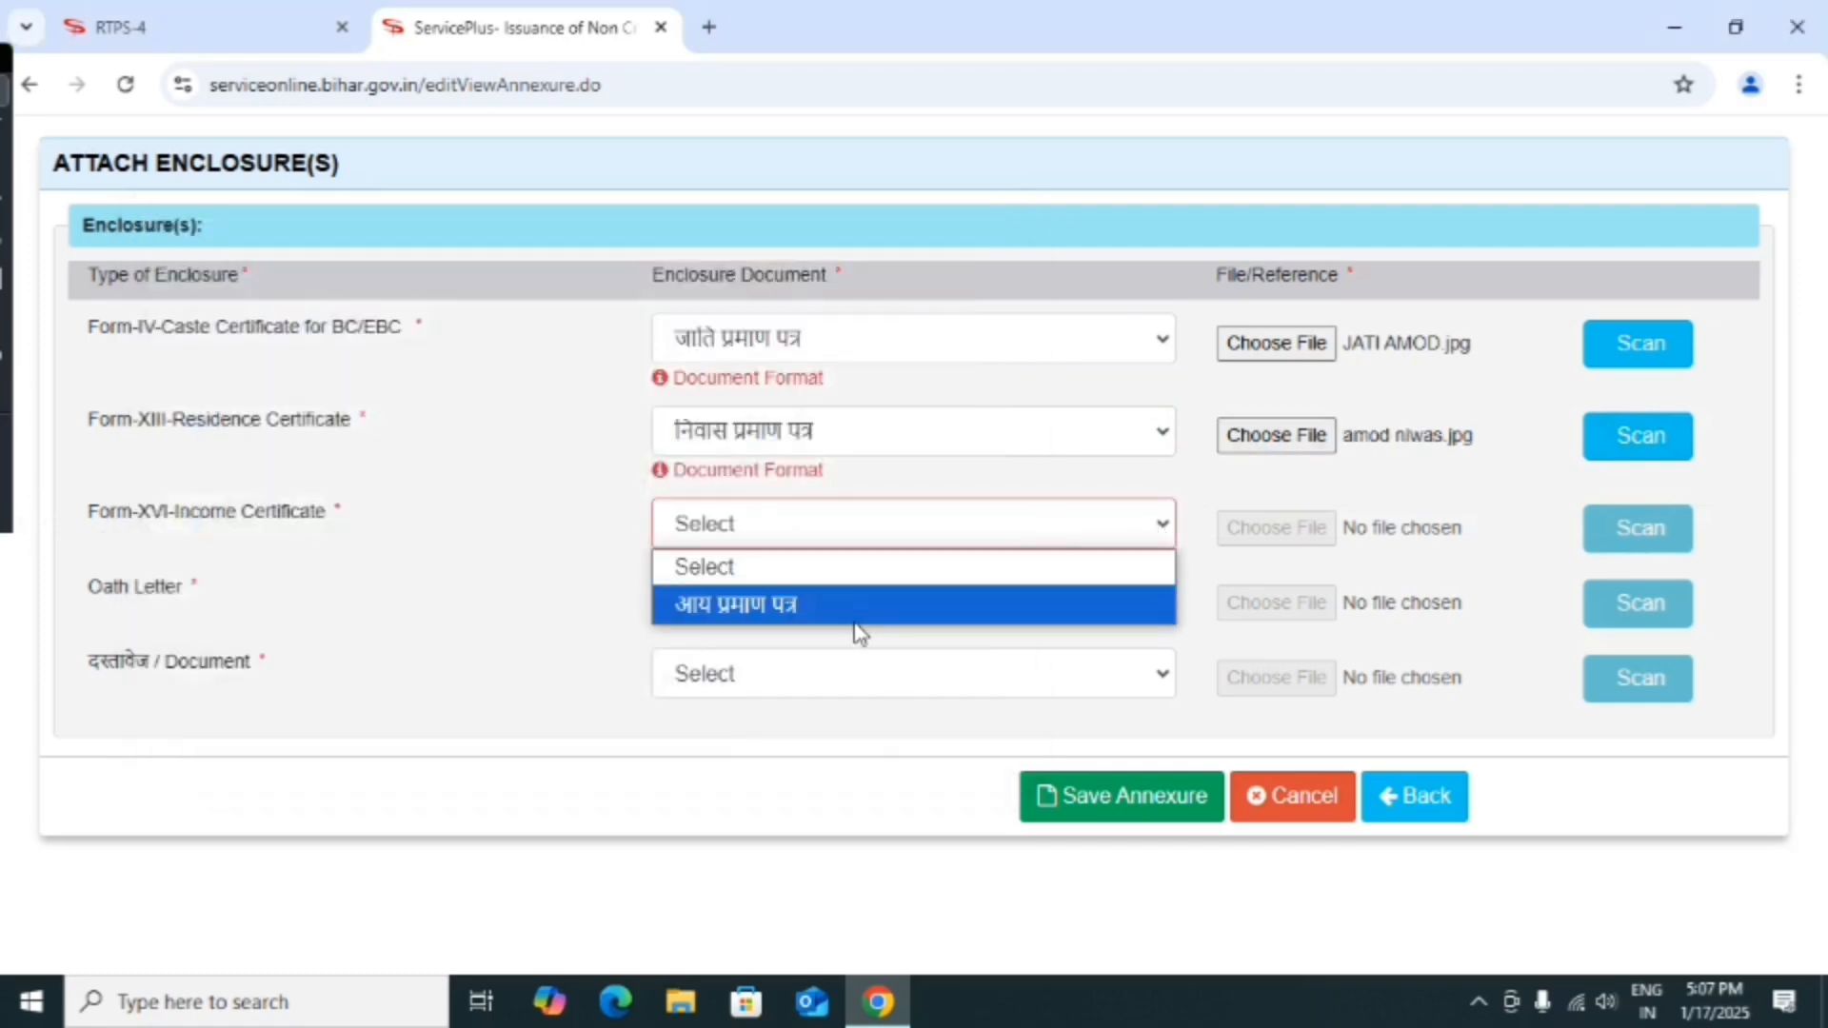
click(856, 609)
click(1237, 534)
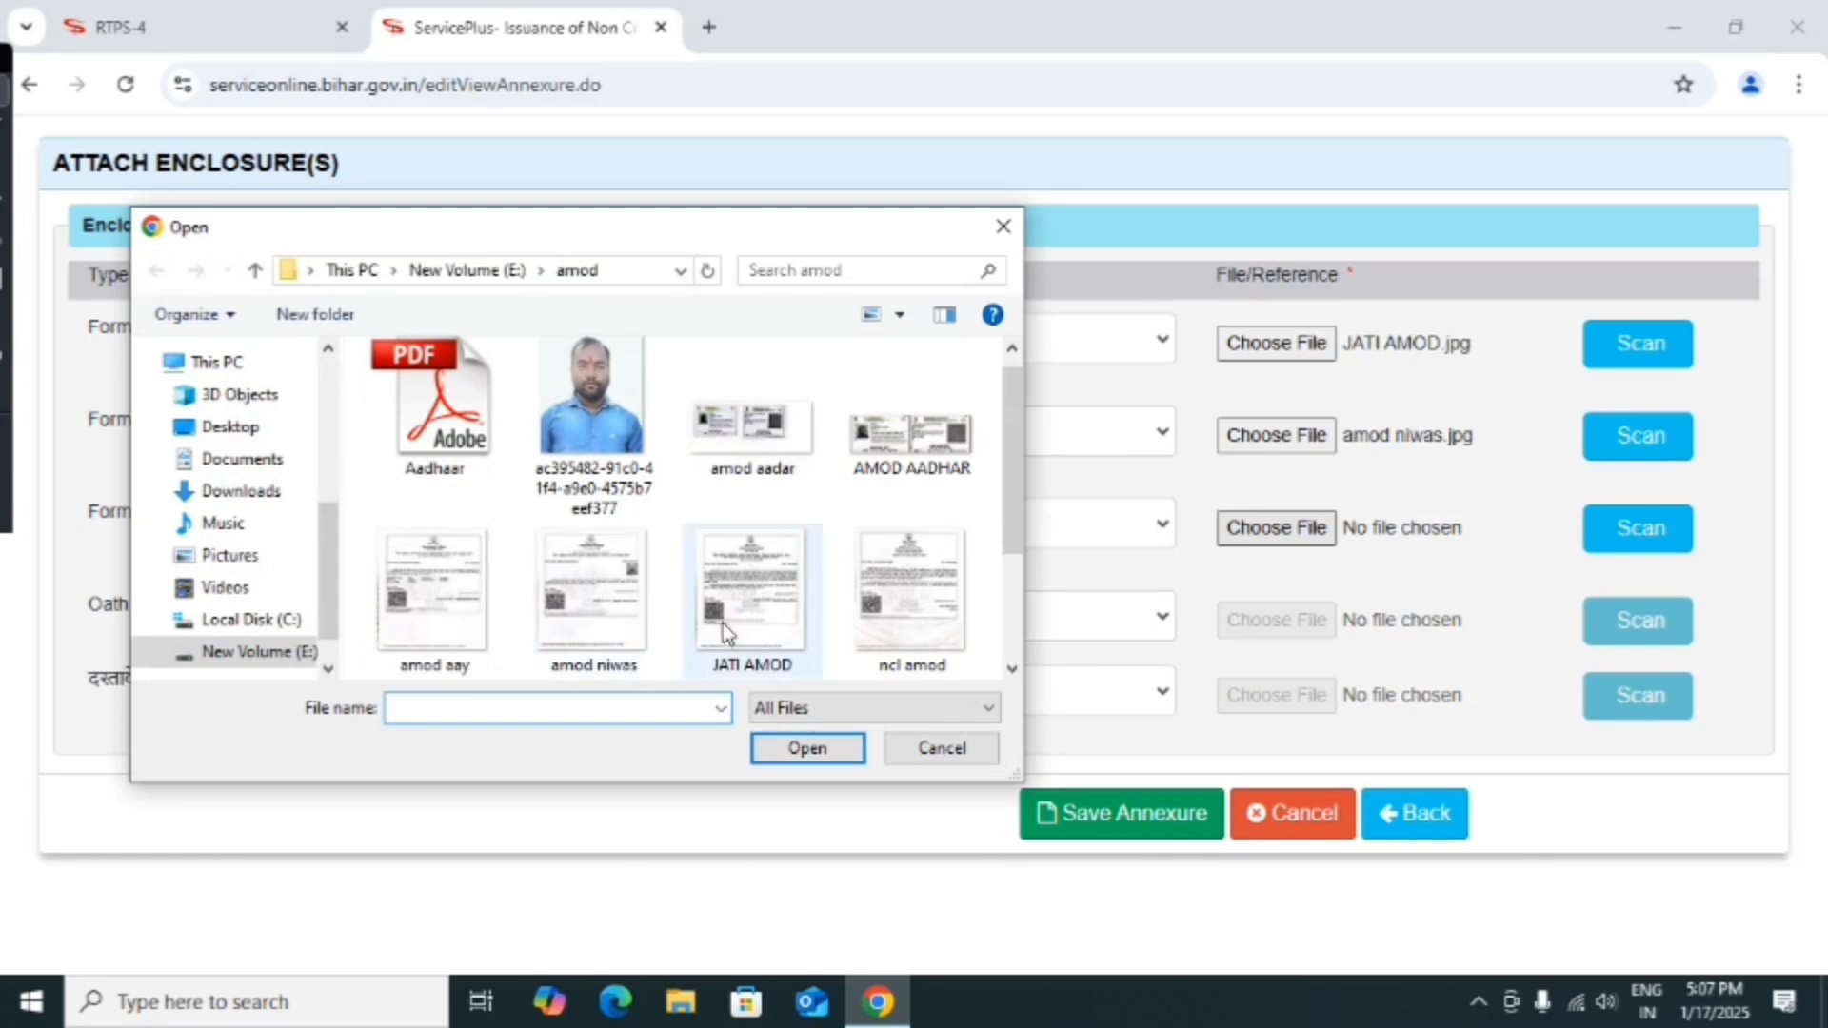
click(471, 637)
click(807, 748)
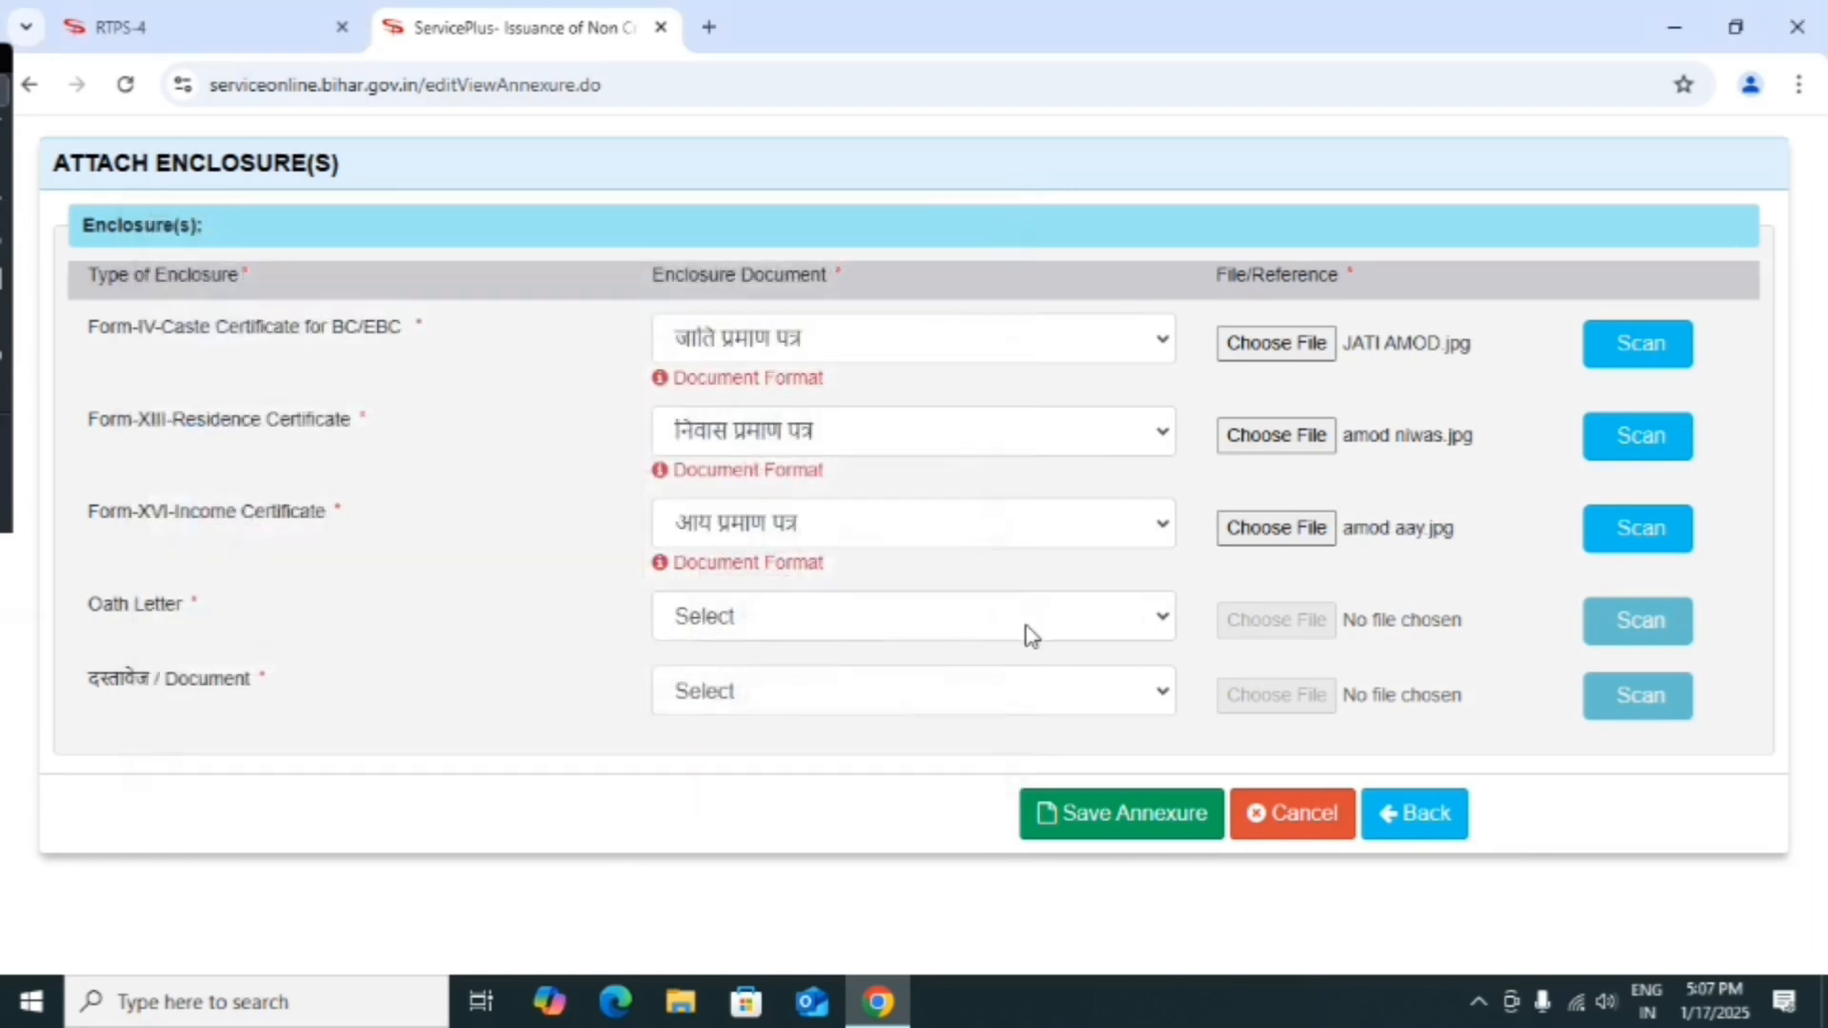
Set the oath letter document type to फॉर्म-VIII स्वयं शपथ-पत्र, leaving its file for later.
click(1163, 617)
click(906, 704)
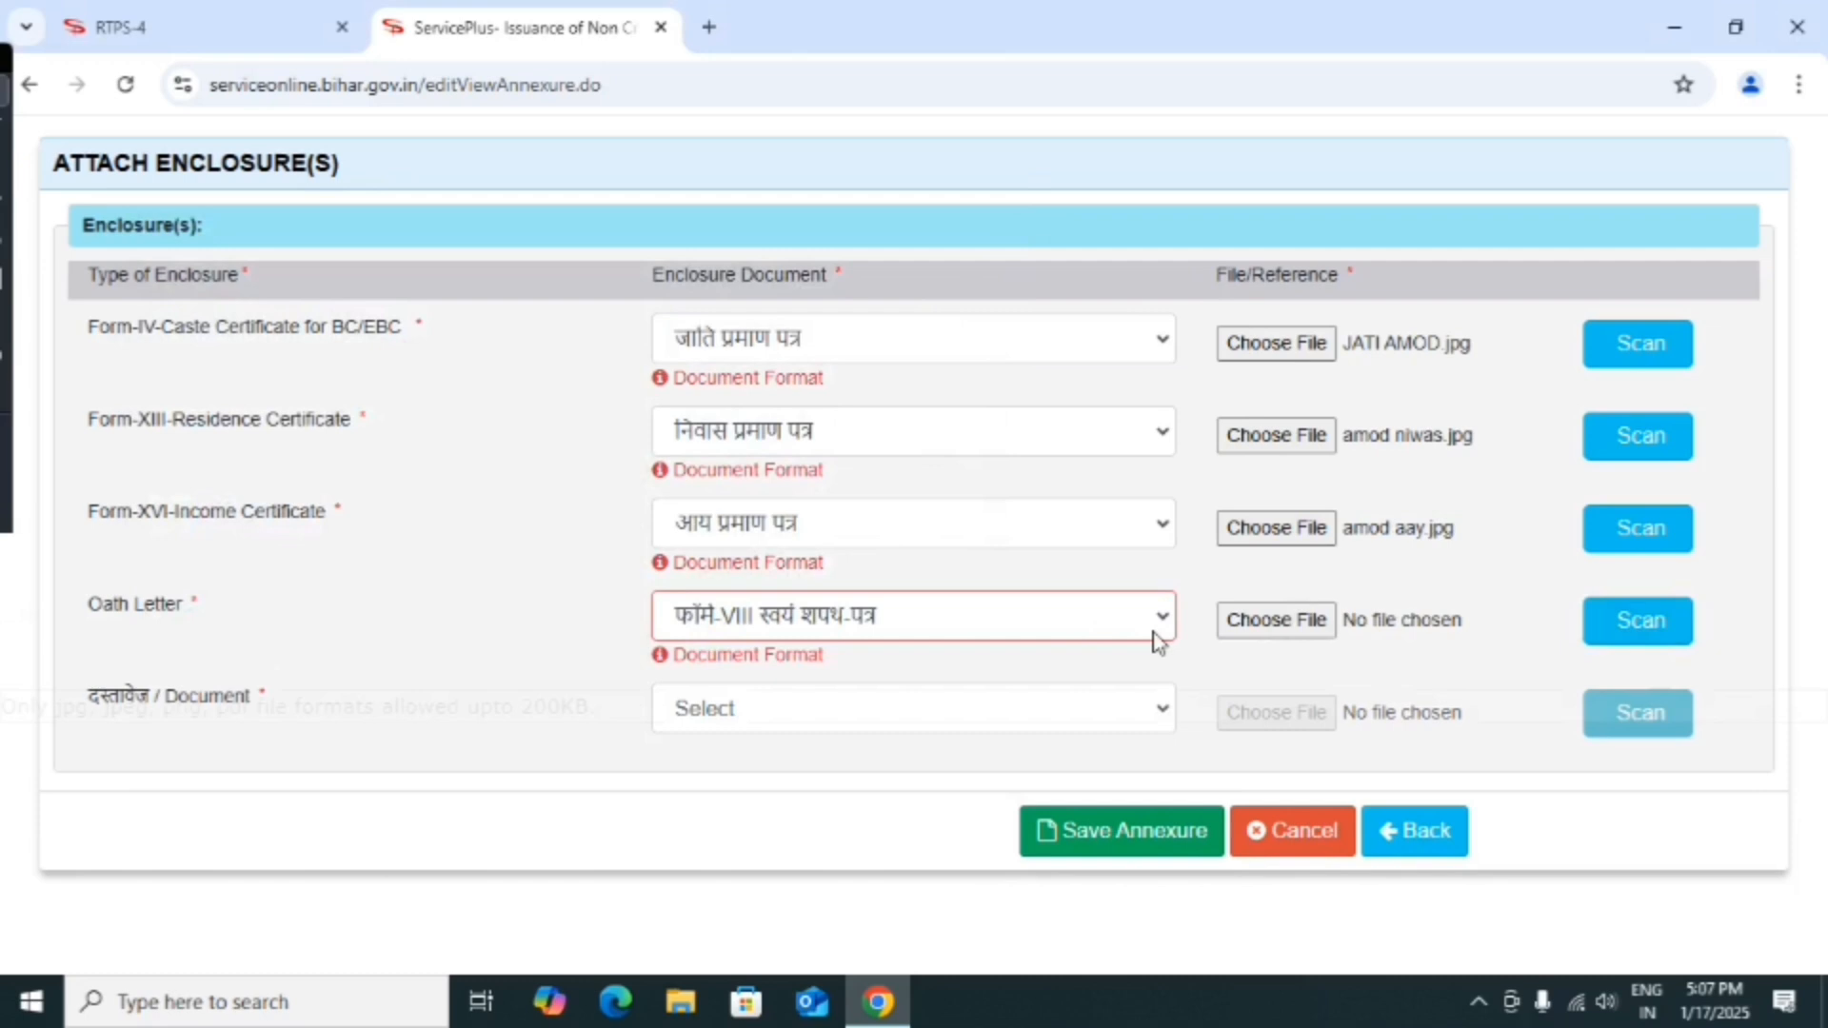
click(1275, 620)
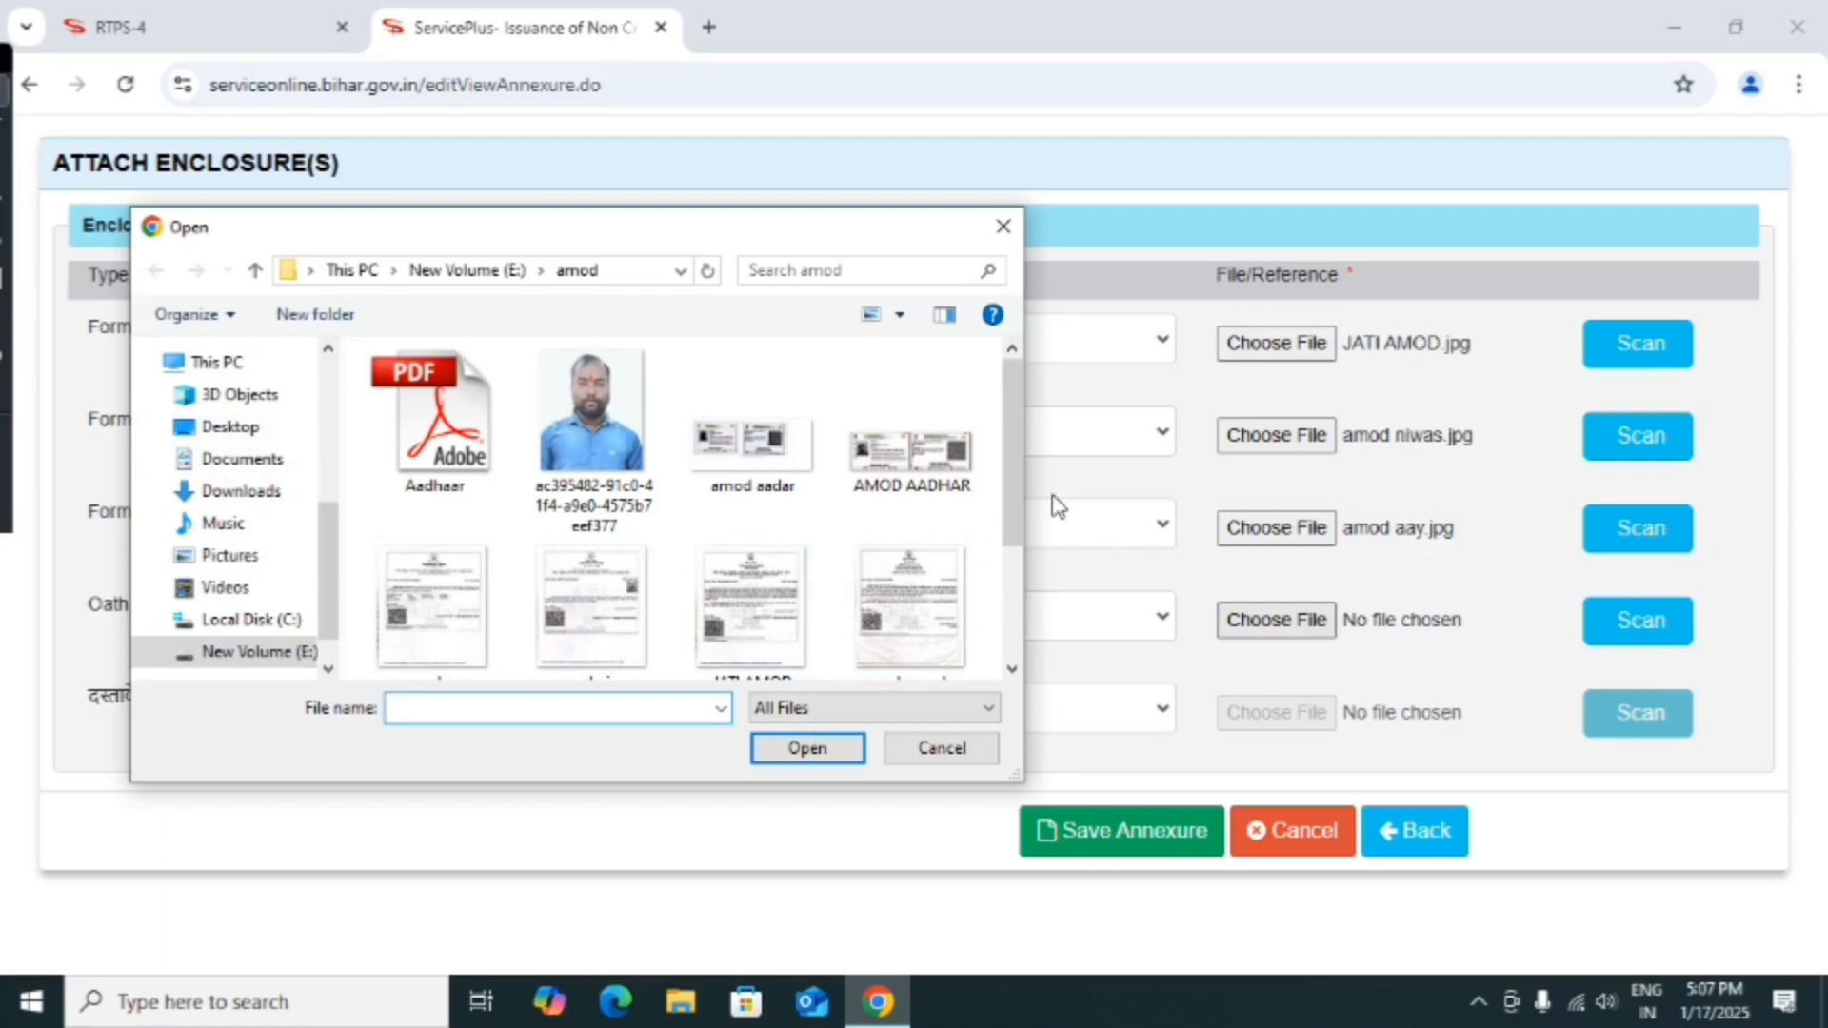
click(1003, 225)
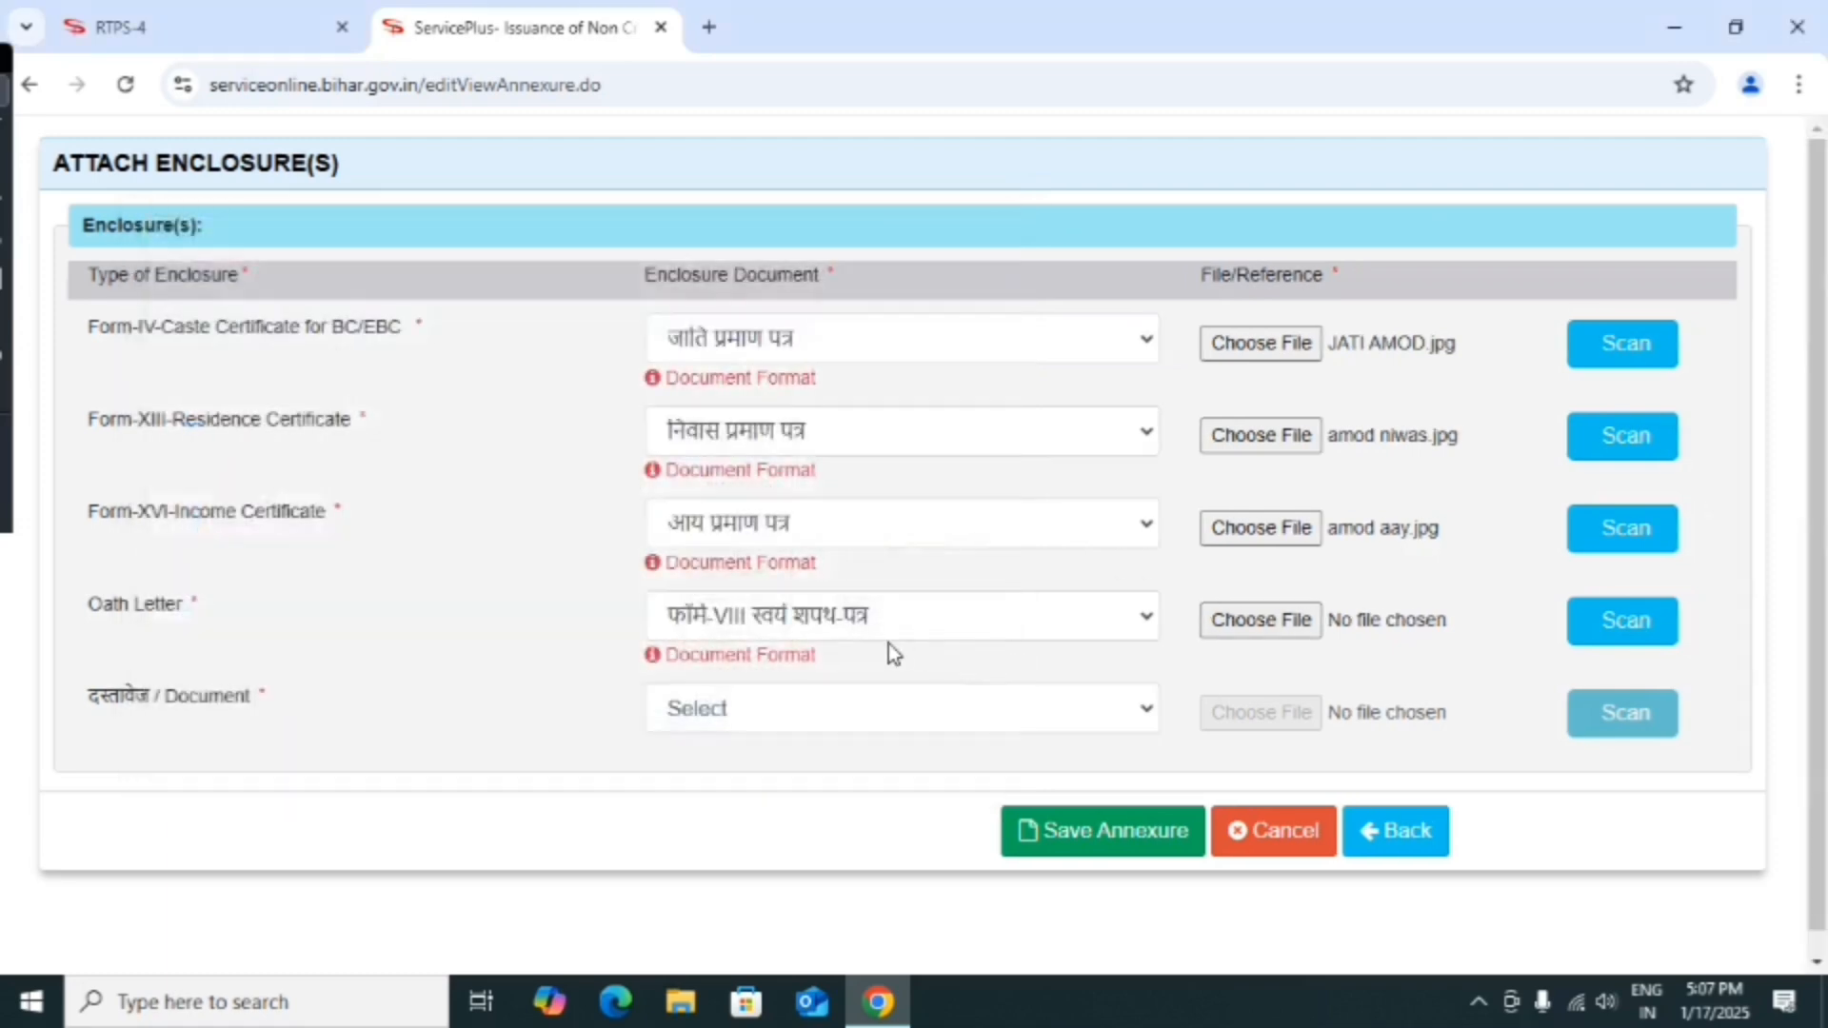
Choose आधार कार्ड as the identity document and attach amod aadar.jpg.
click(856, 716)
click(727, 273)
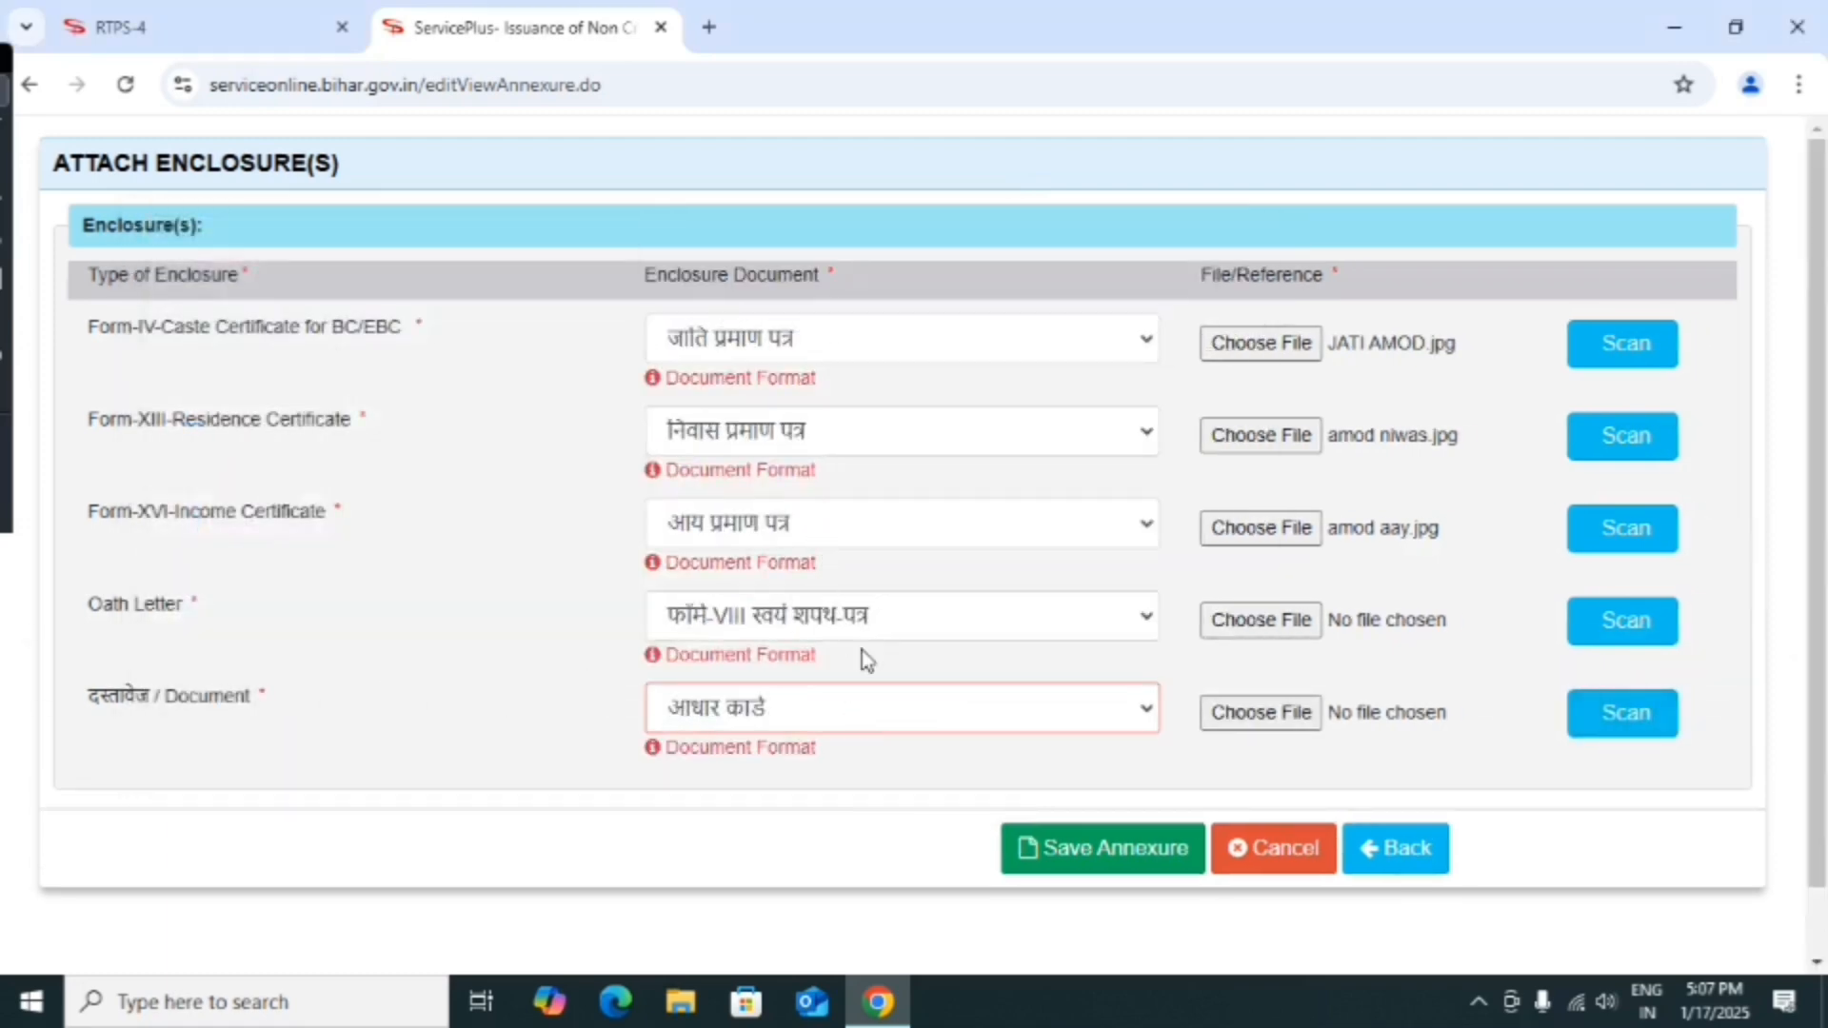
click(1274, 712)
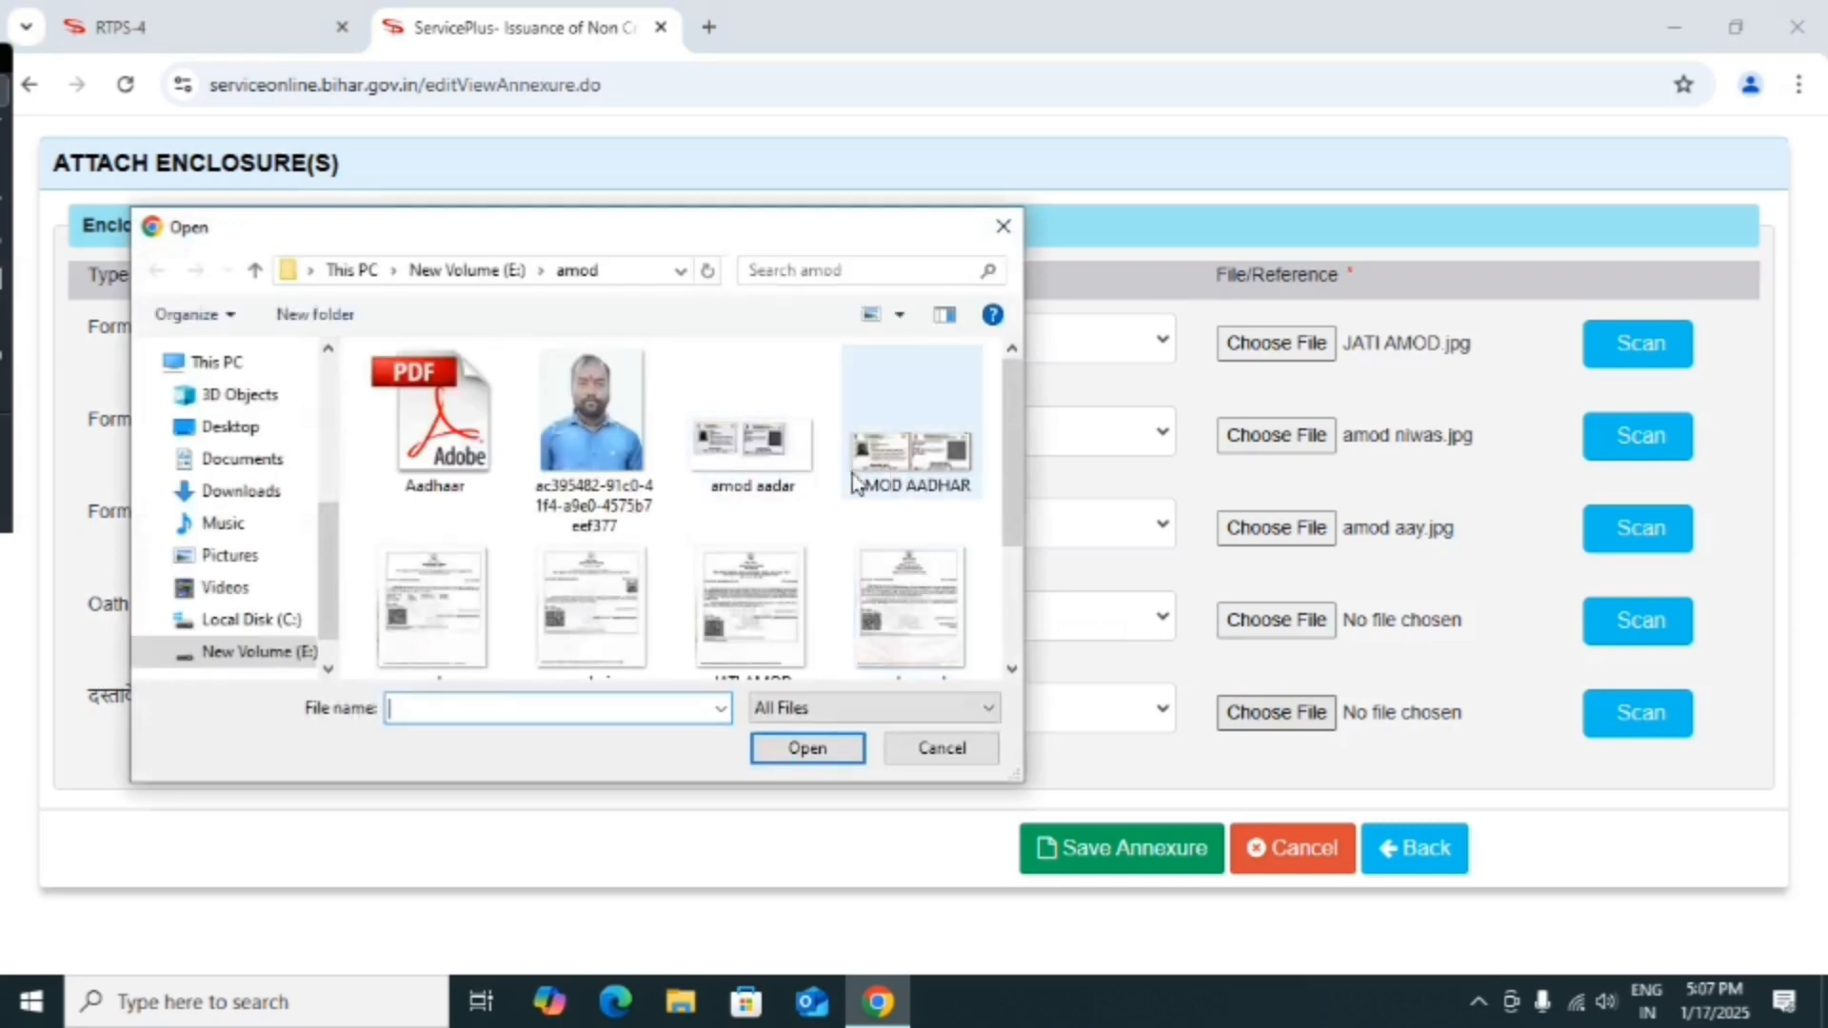
click(920, 473)
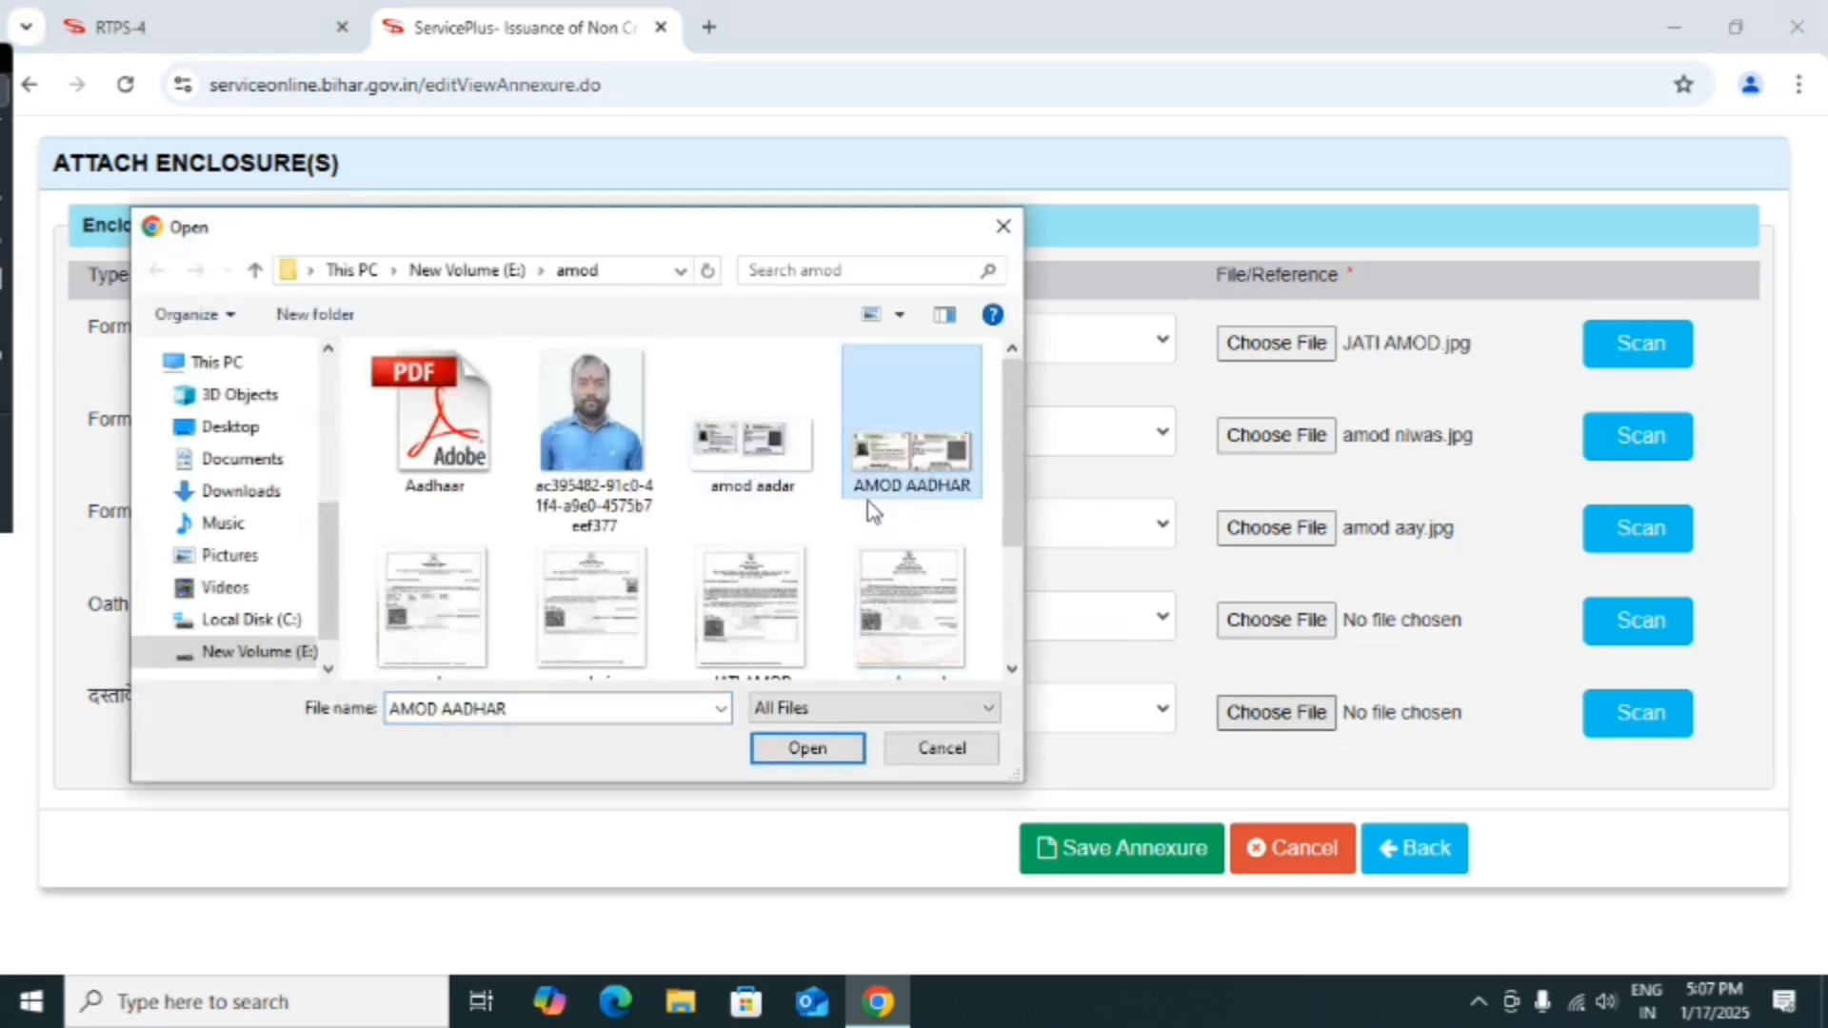
click(734, 468)
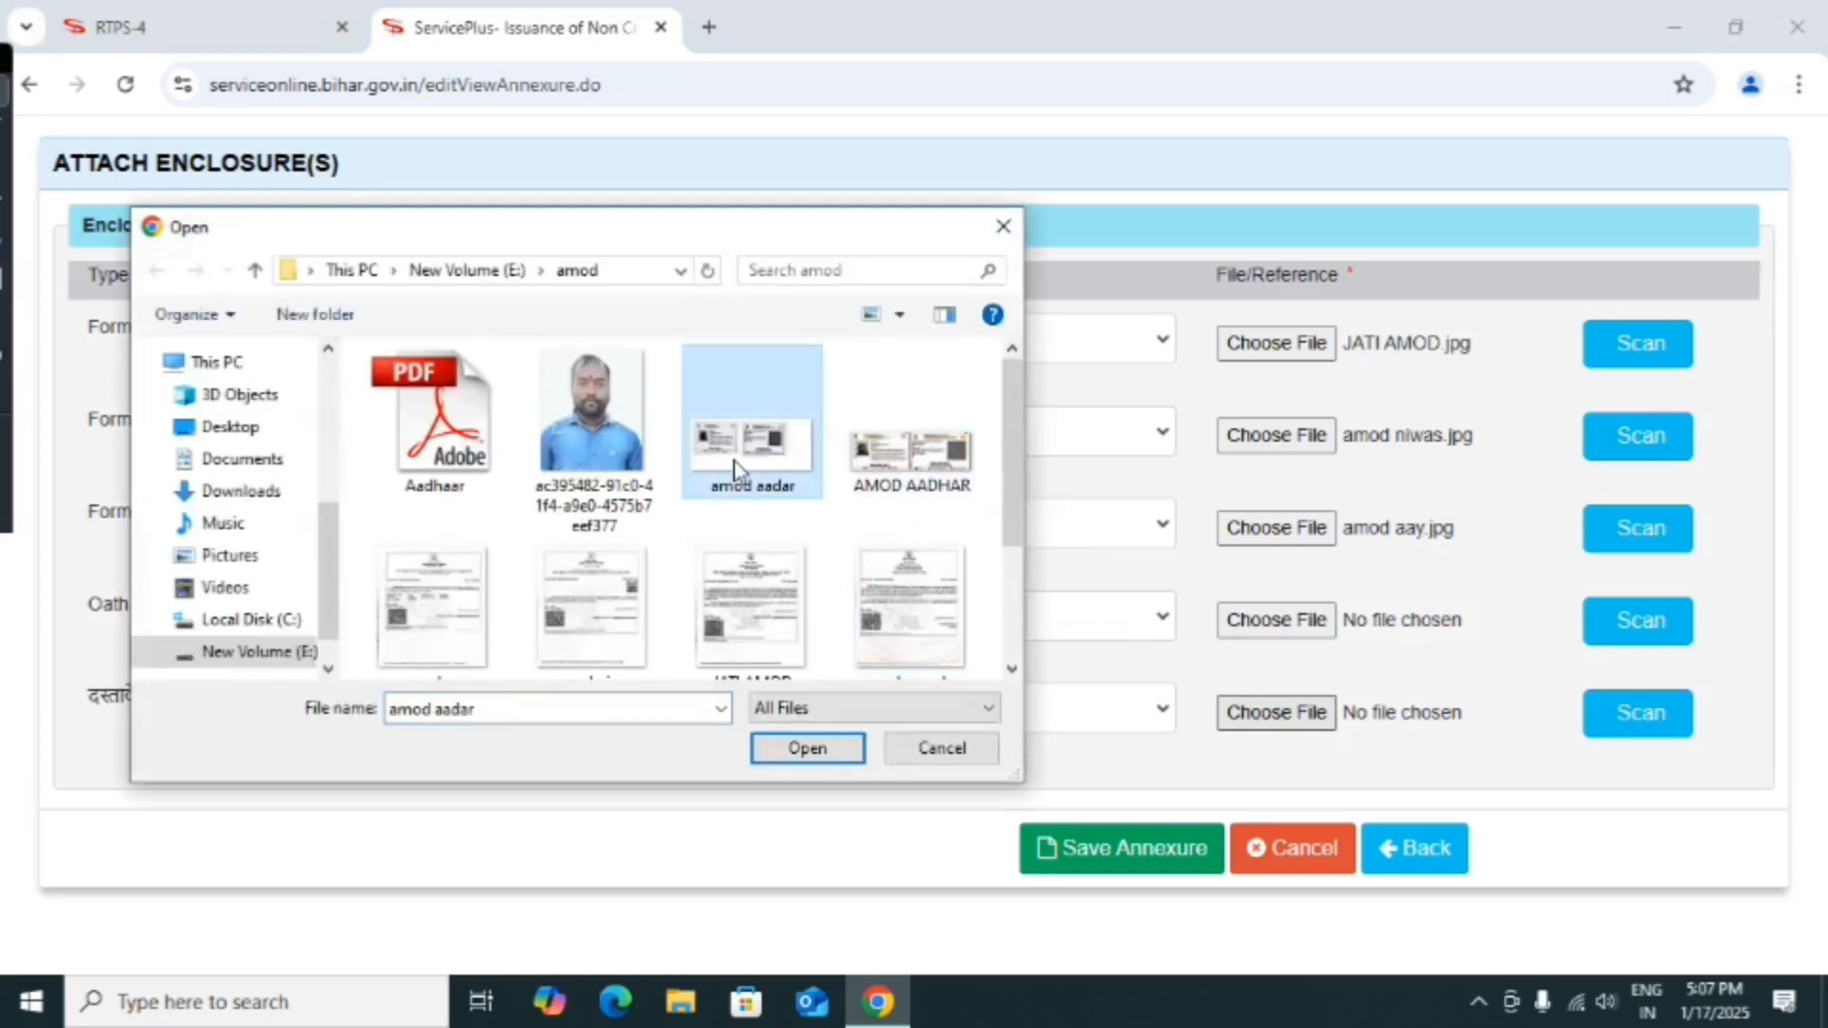
click(815, 750)
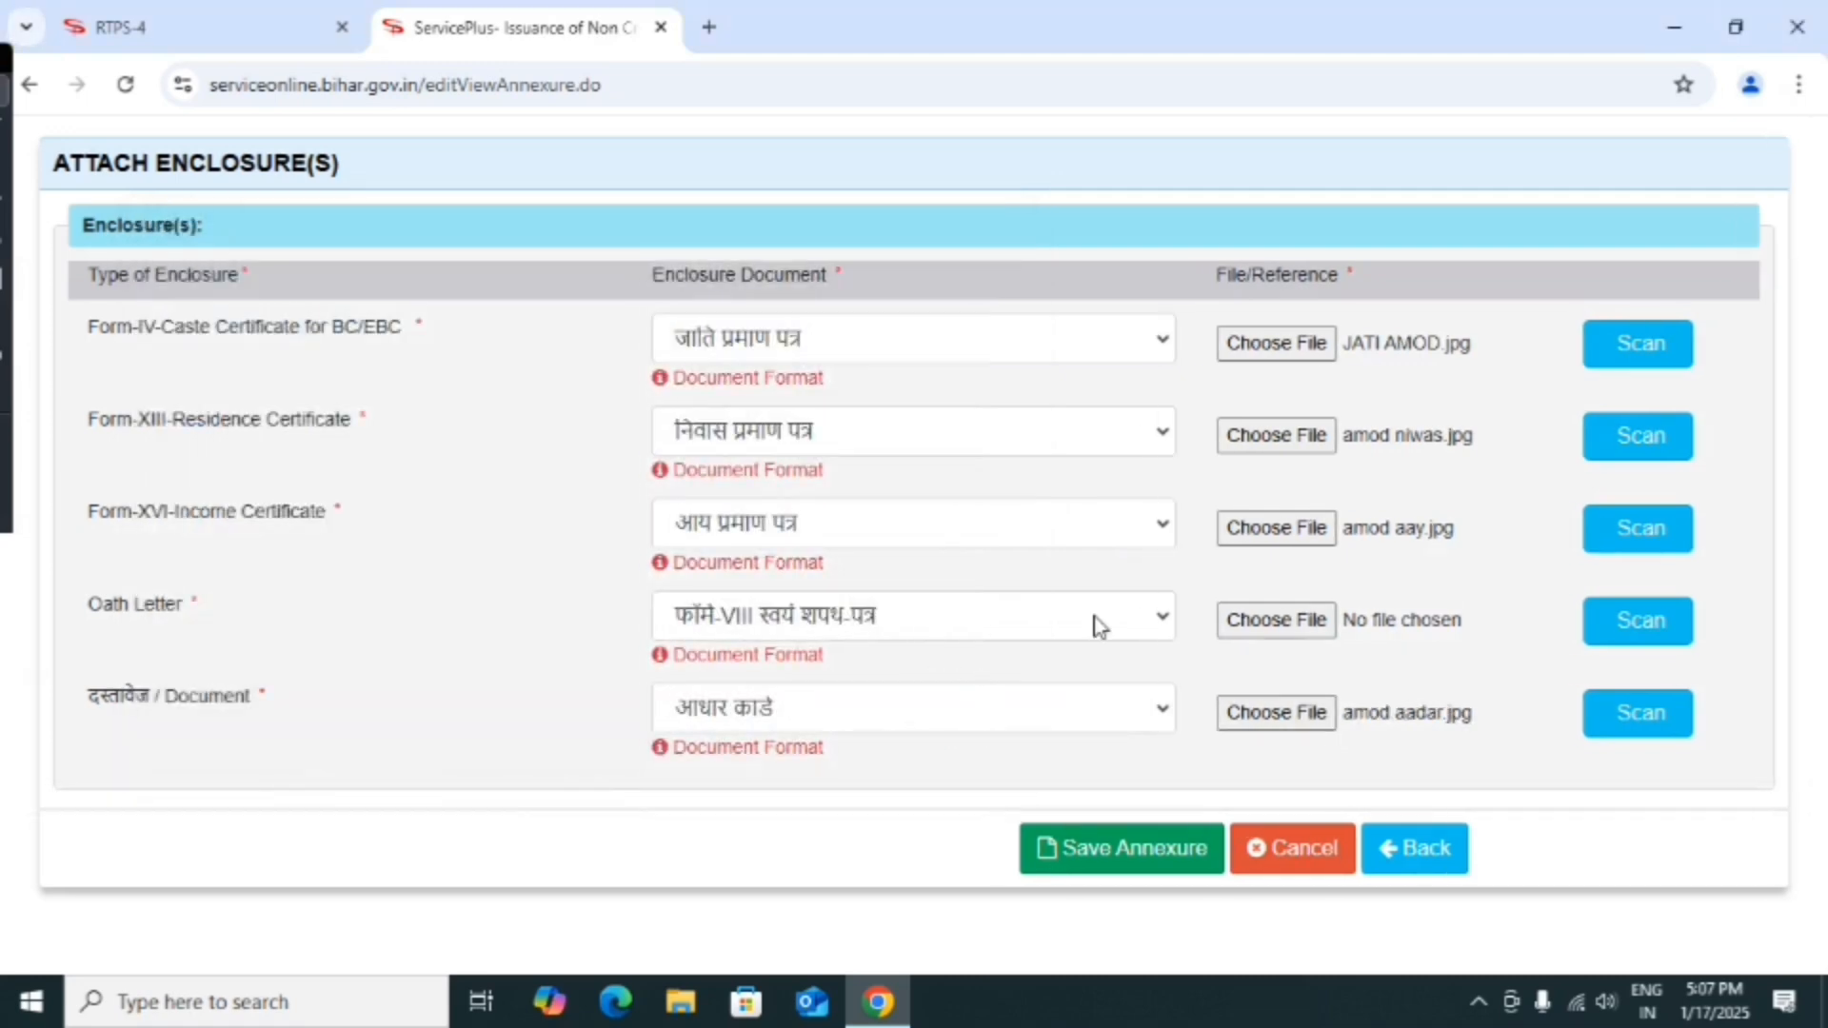
Attach XIII AMOD.jpg from the Desktop to the Oath Letter row.
click(1308, 621)
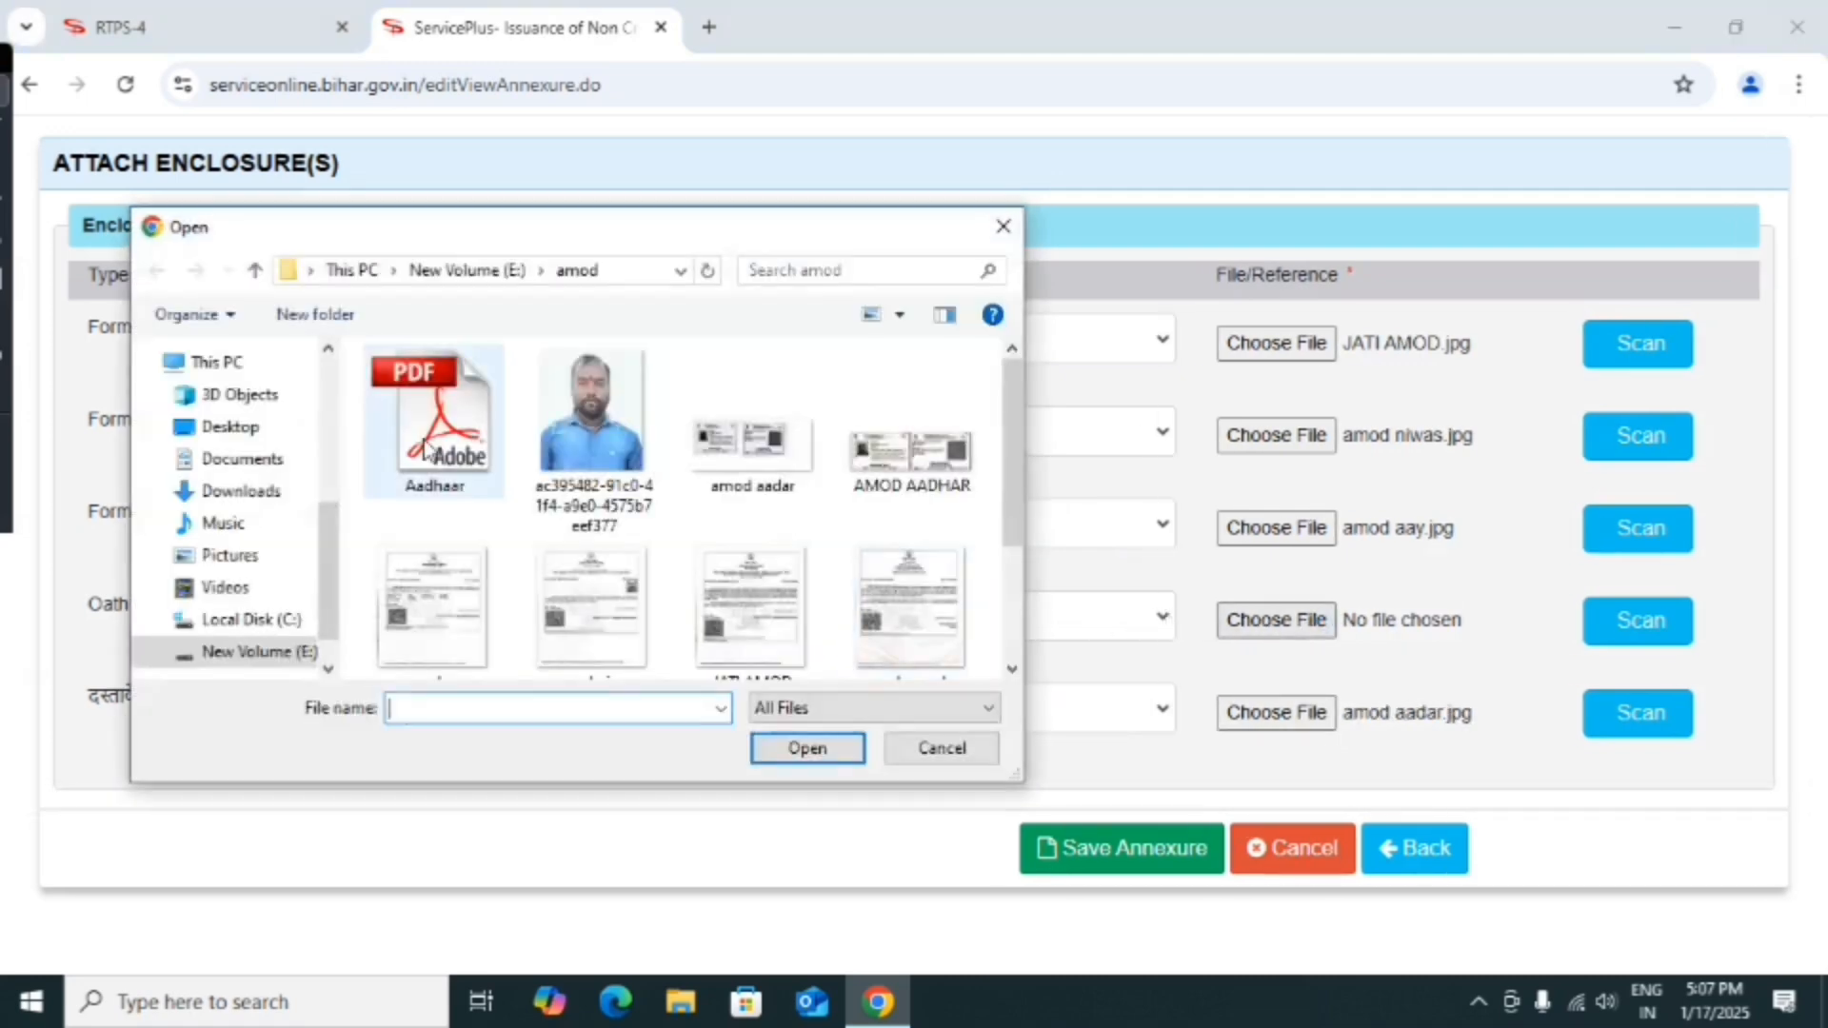
click(285, 424)
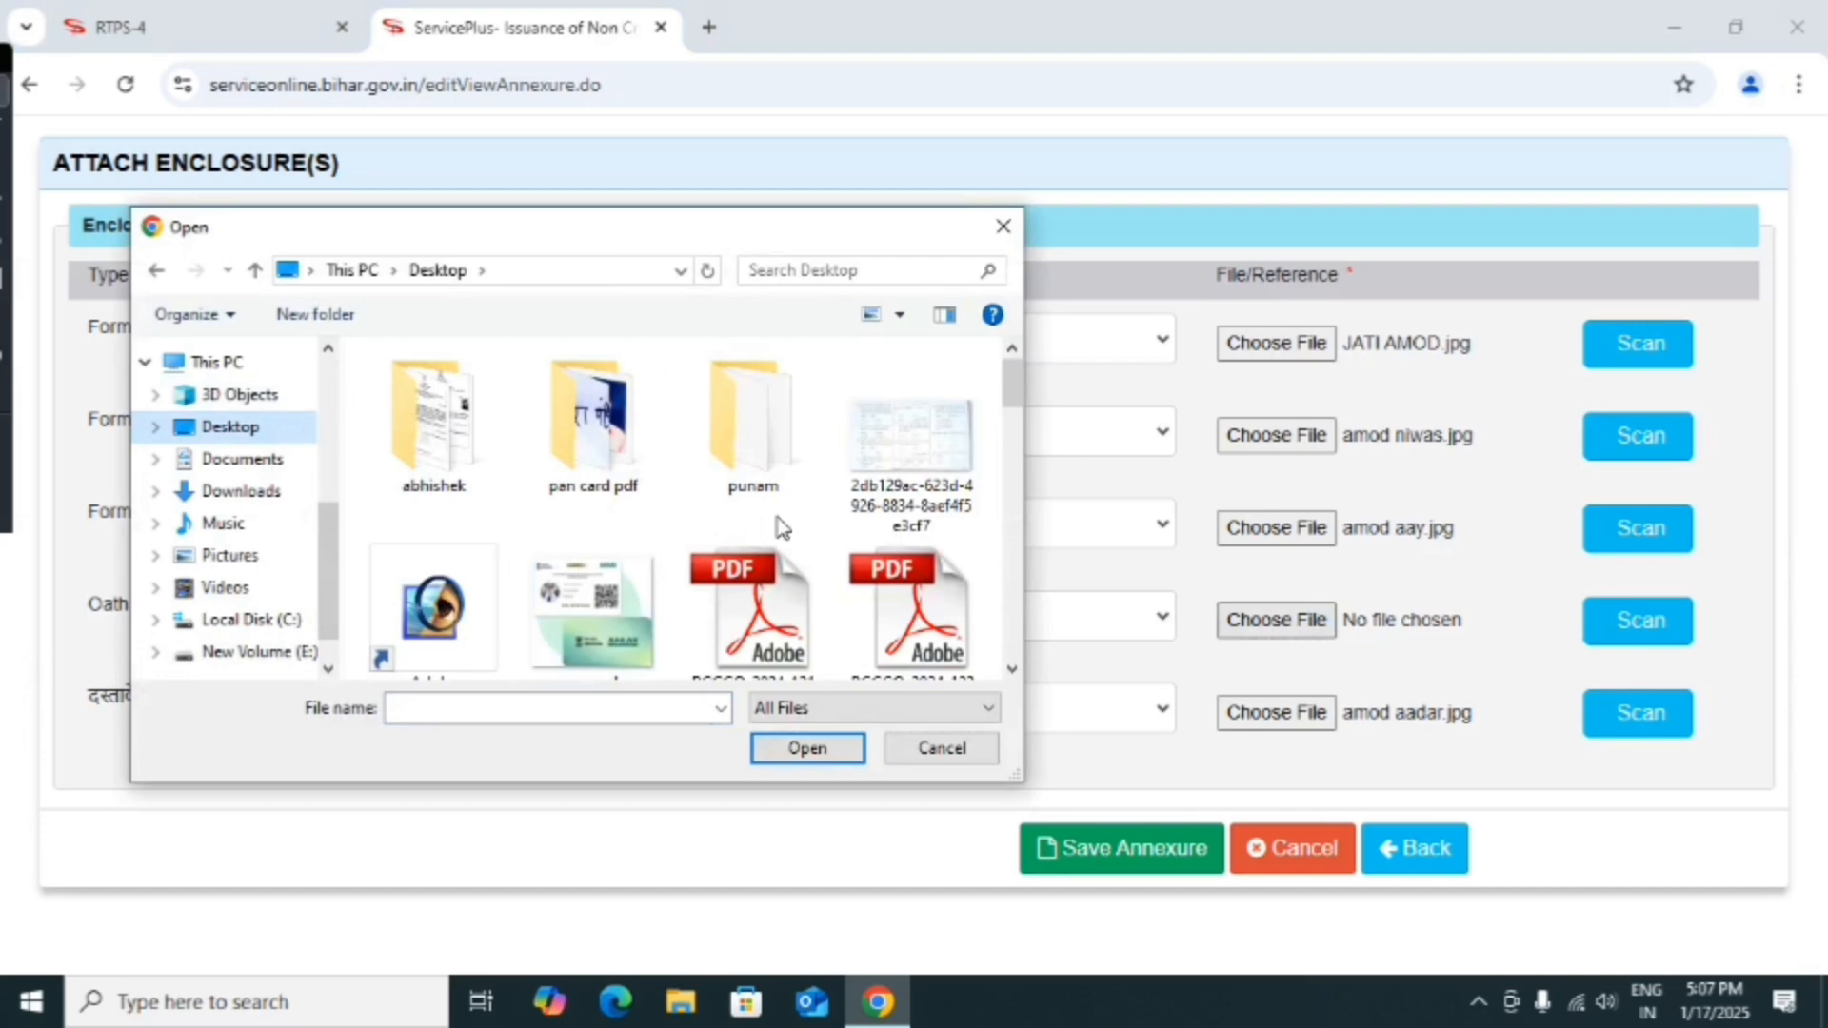
scroll(695, 558, down, 5)
scroll(695, 558, down, 1)
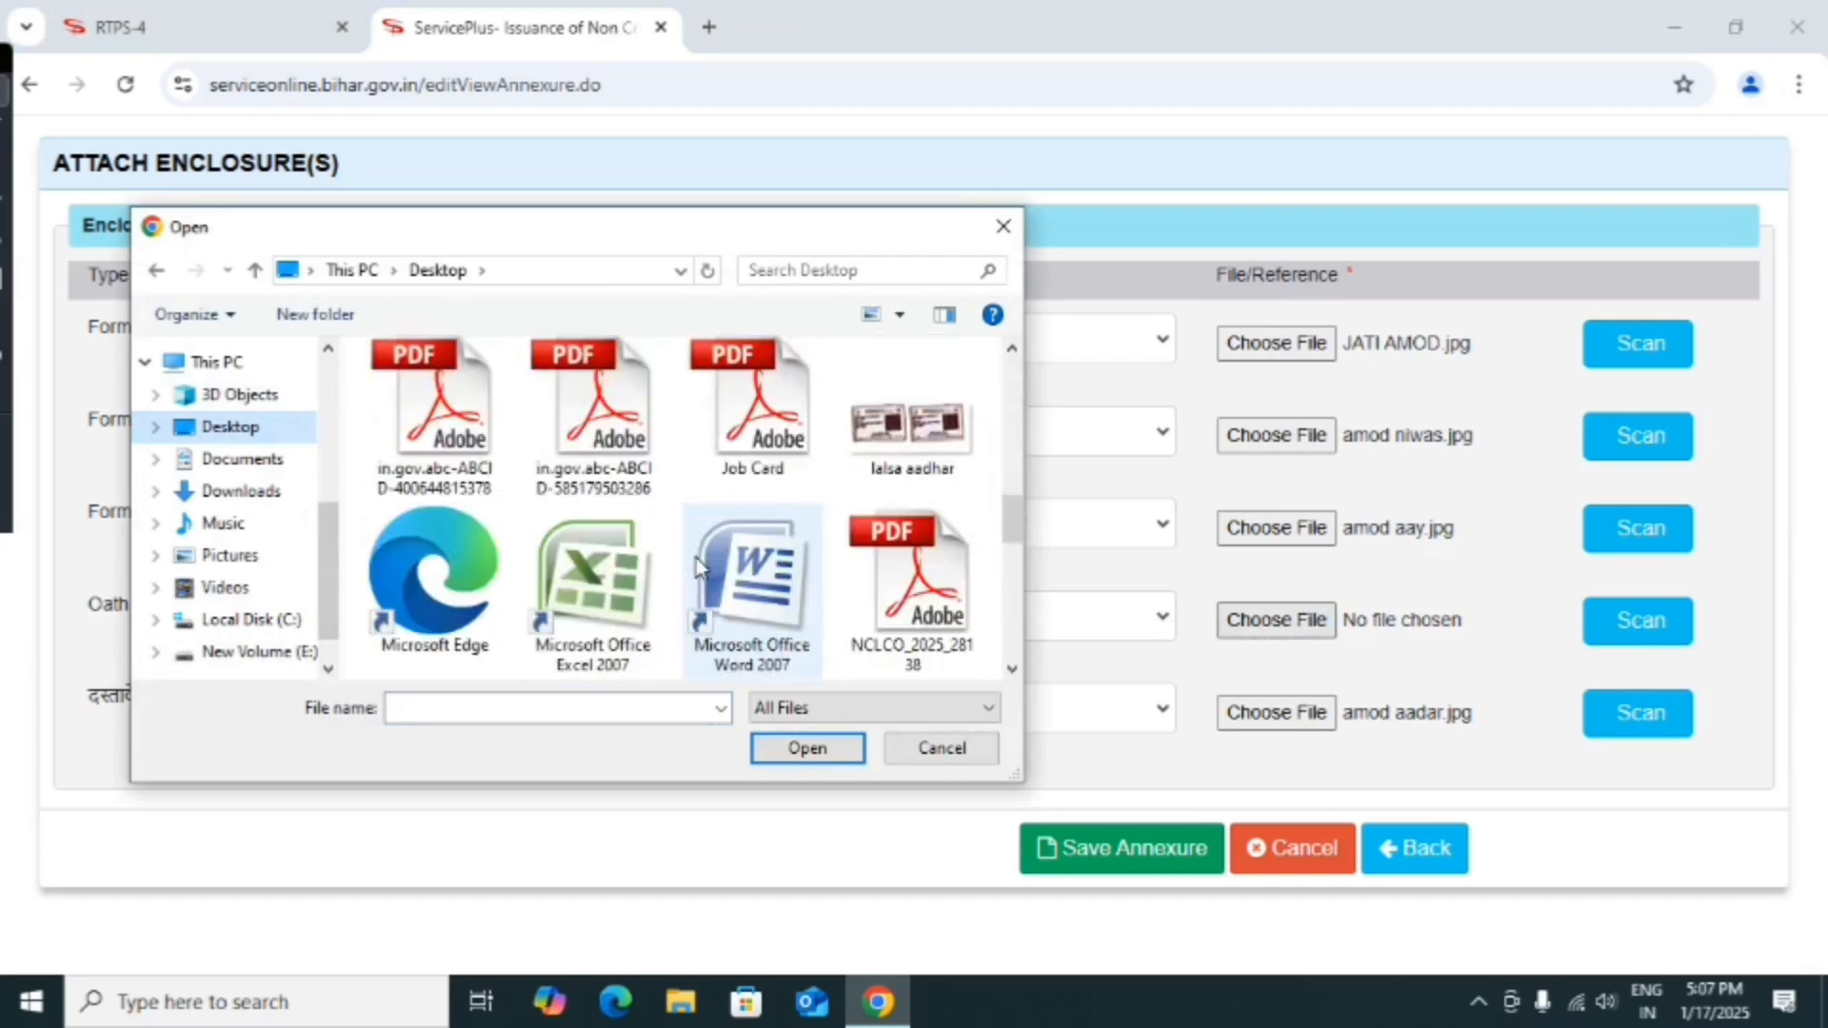
scroll(698, 563, down, 2)
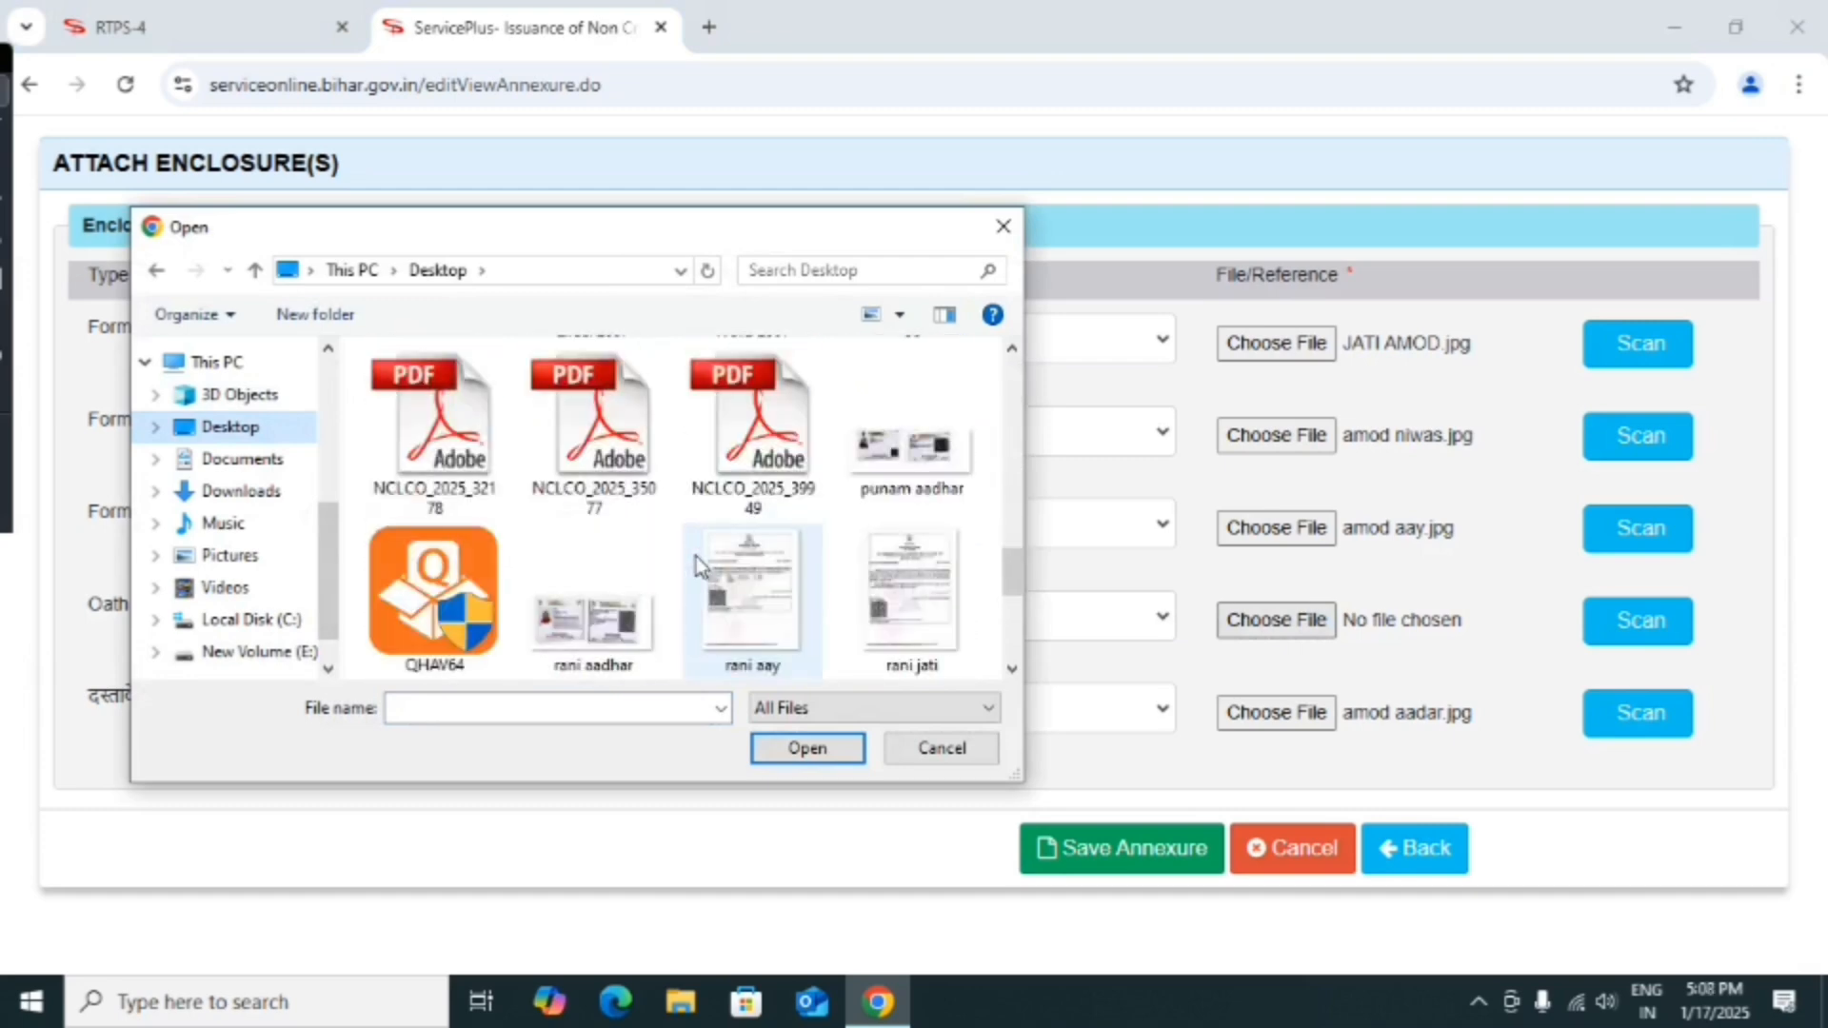
scroll(698, 563, down, 1)
scroll(696, 557, down, 1)
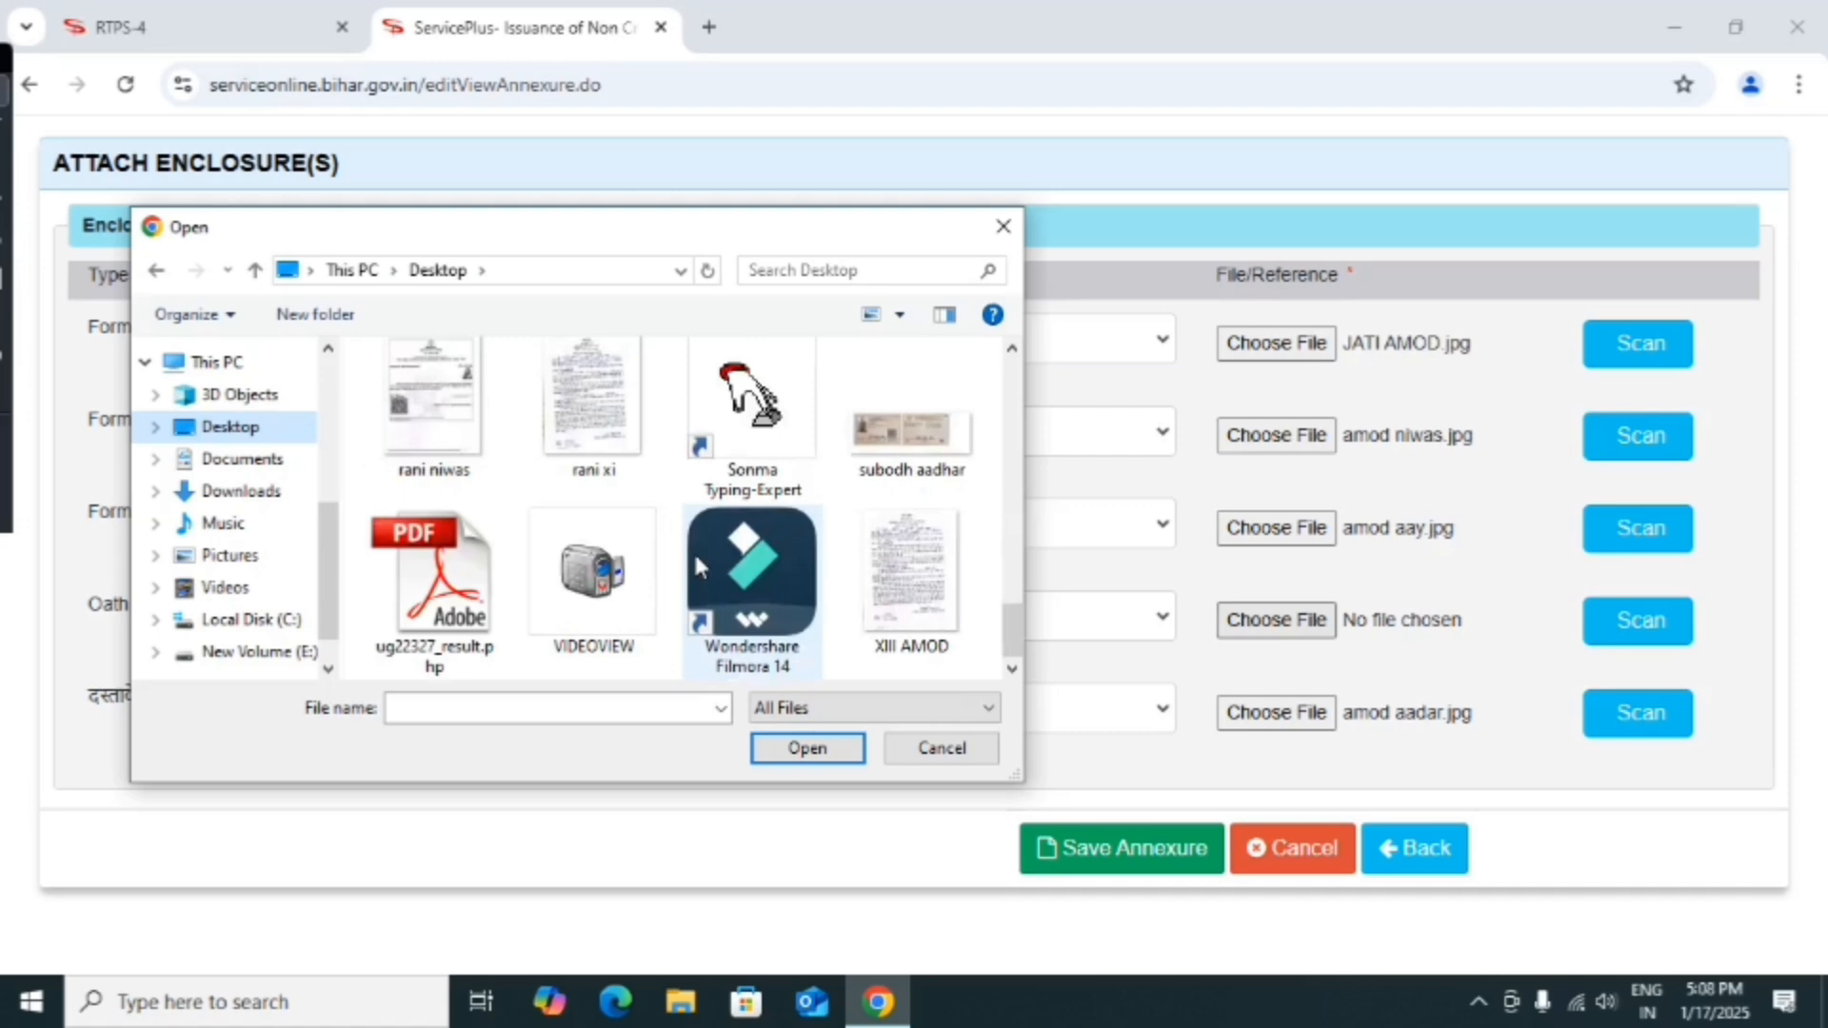
click(911, 581)
click(825, 756)
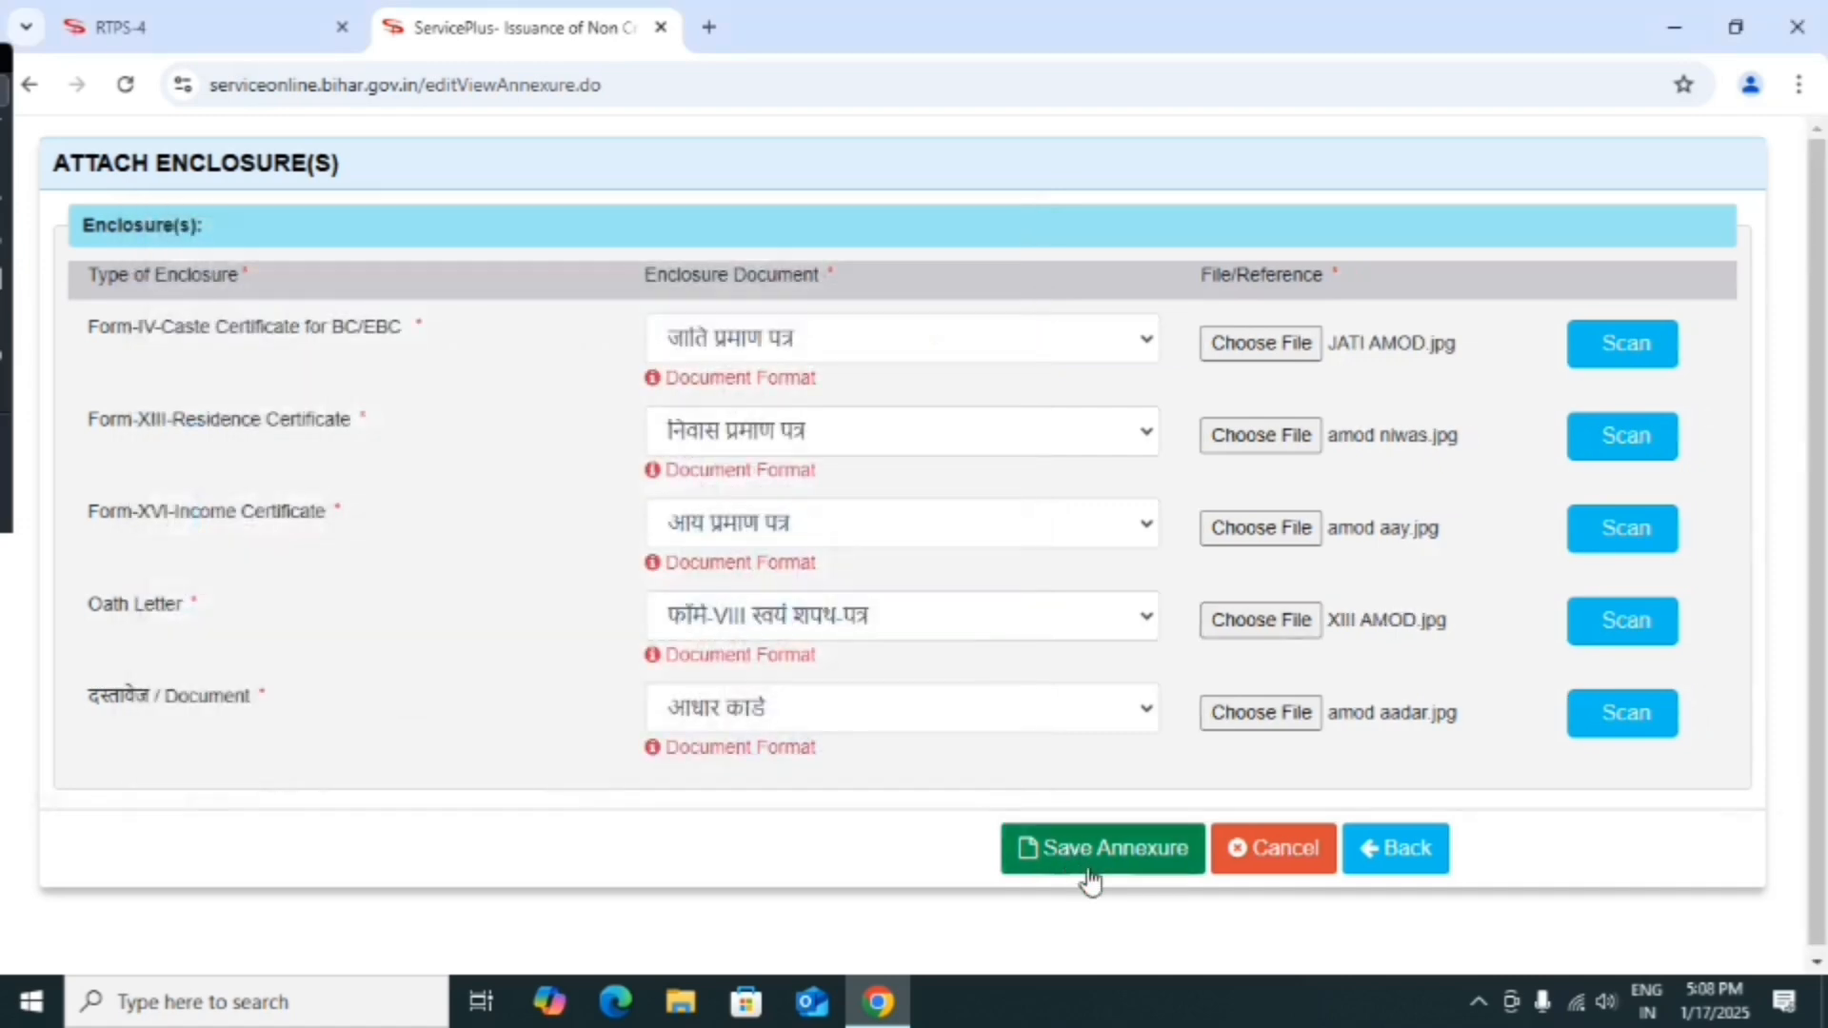
Save the five enclosures and review the top of the application preview.
click(1093, 872)
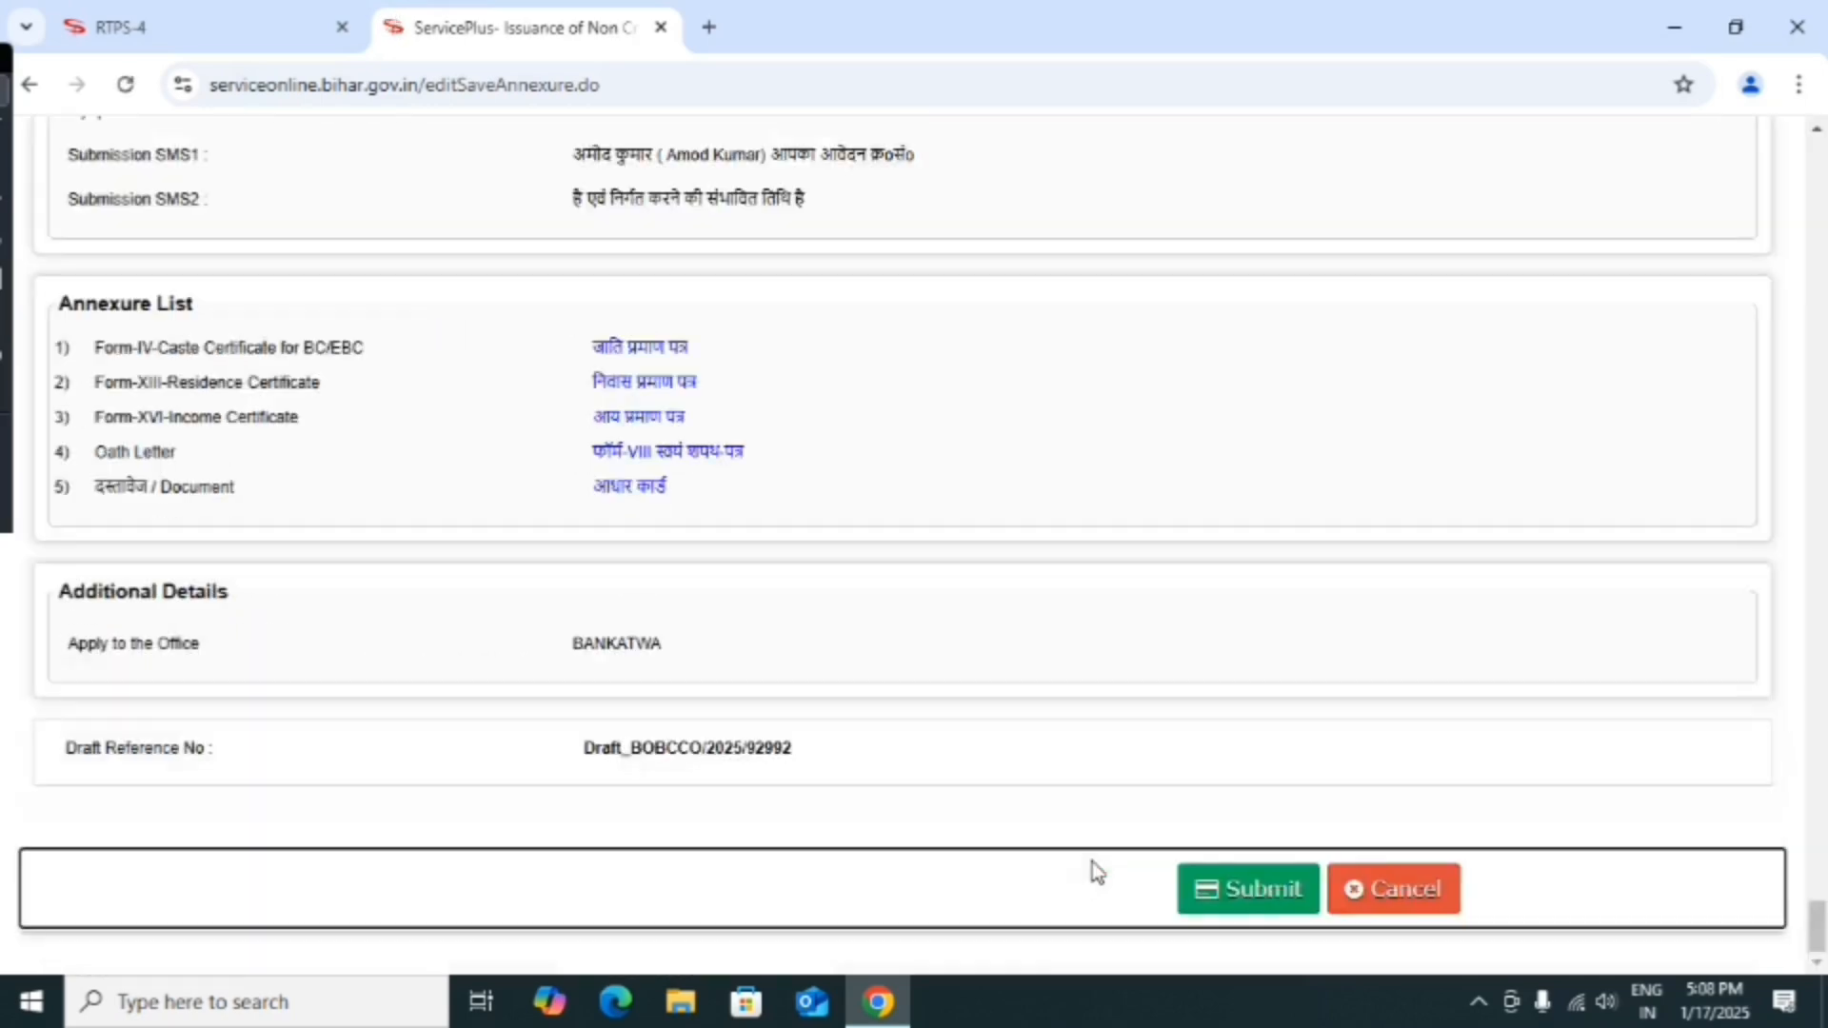
scroll(877, 780, up, 20)
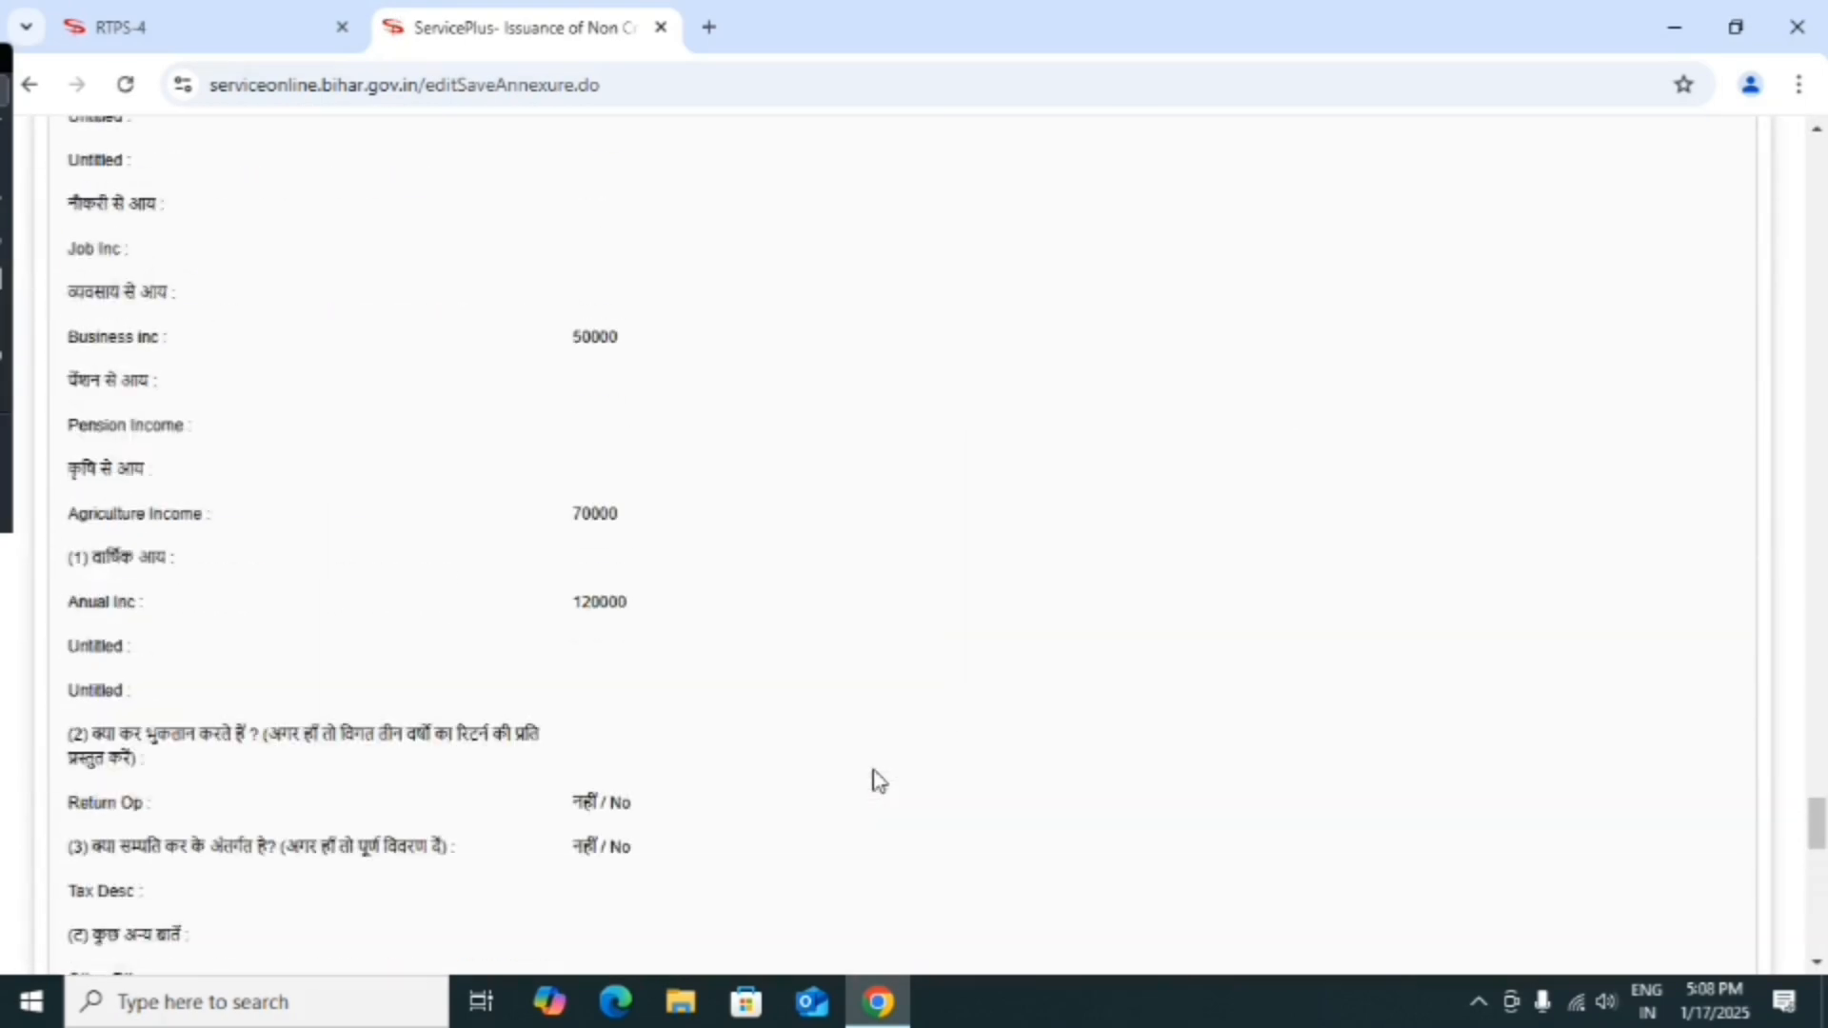
scroll(878, 781, up, 20)
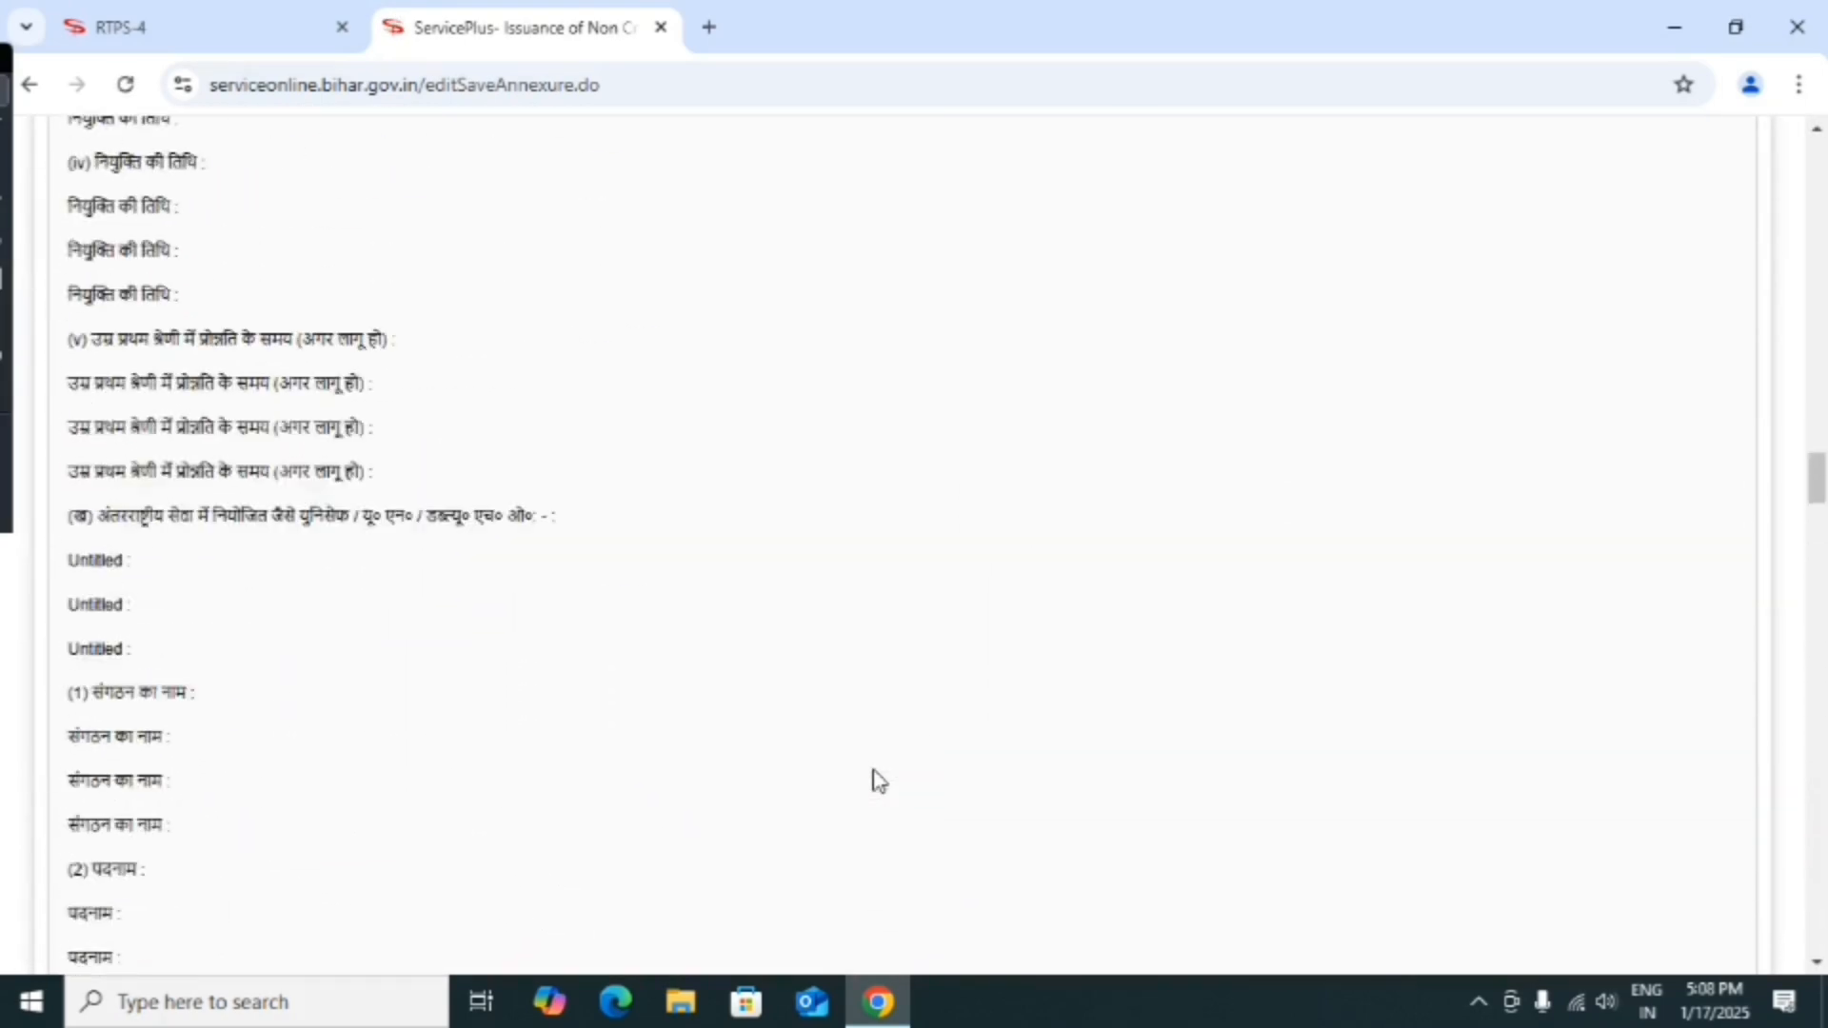
scroll(877, 780, up, 20)
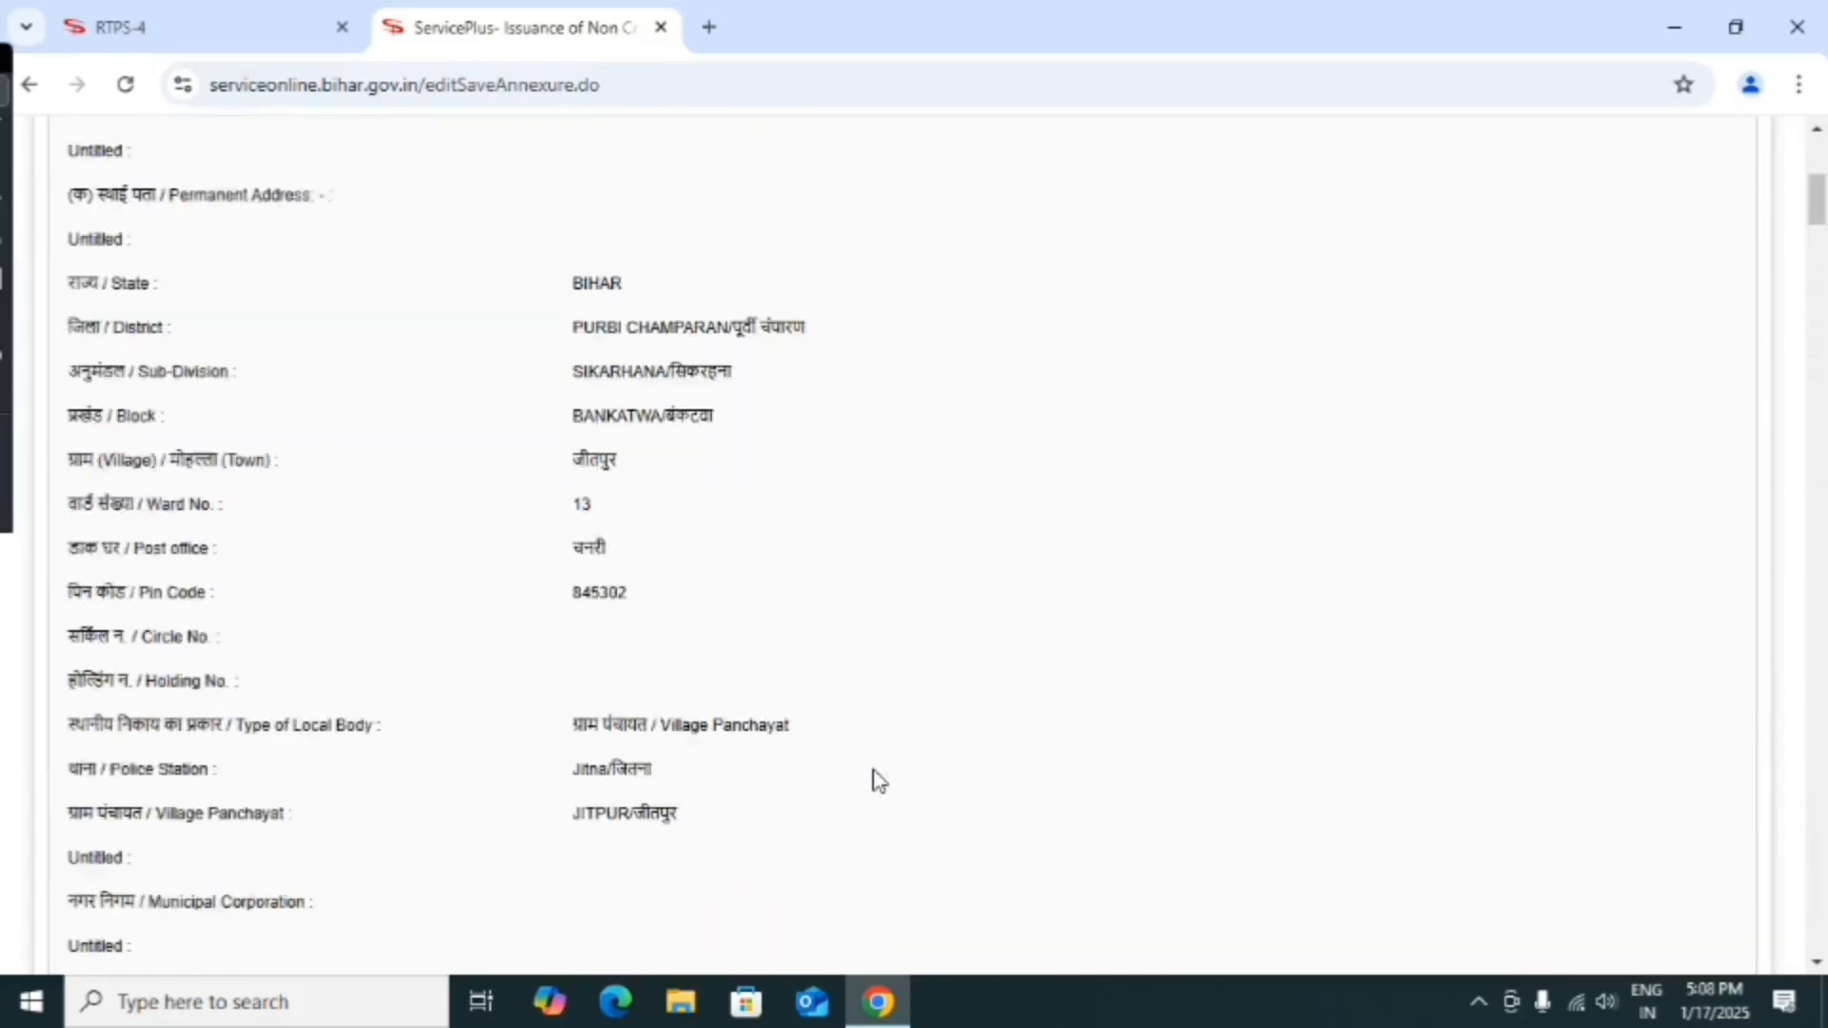
scroll(878, 781, down, 2)
scroll(878, 781, up, 3)
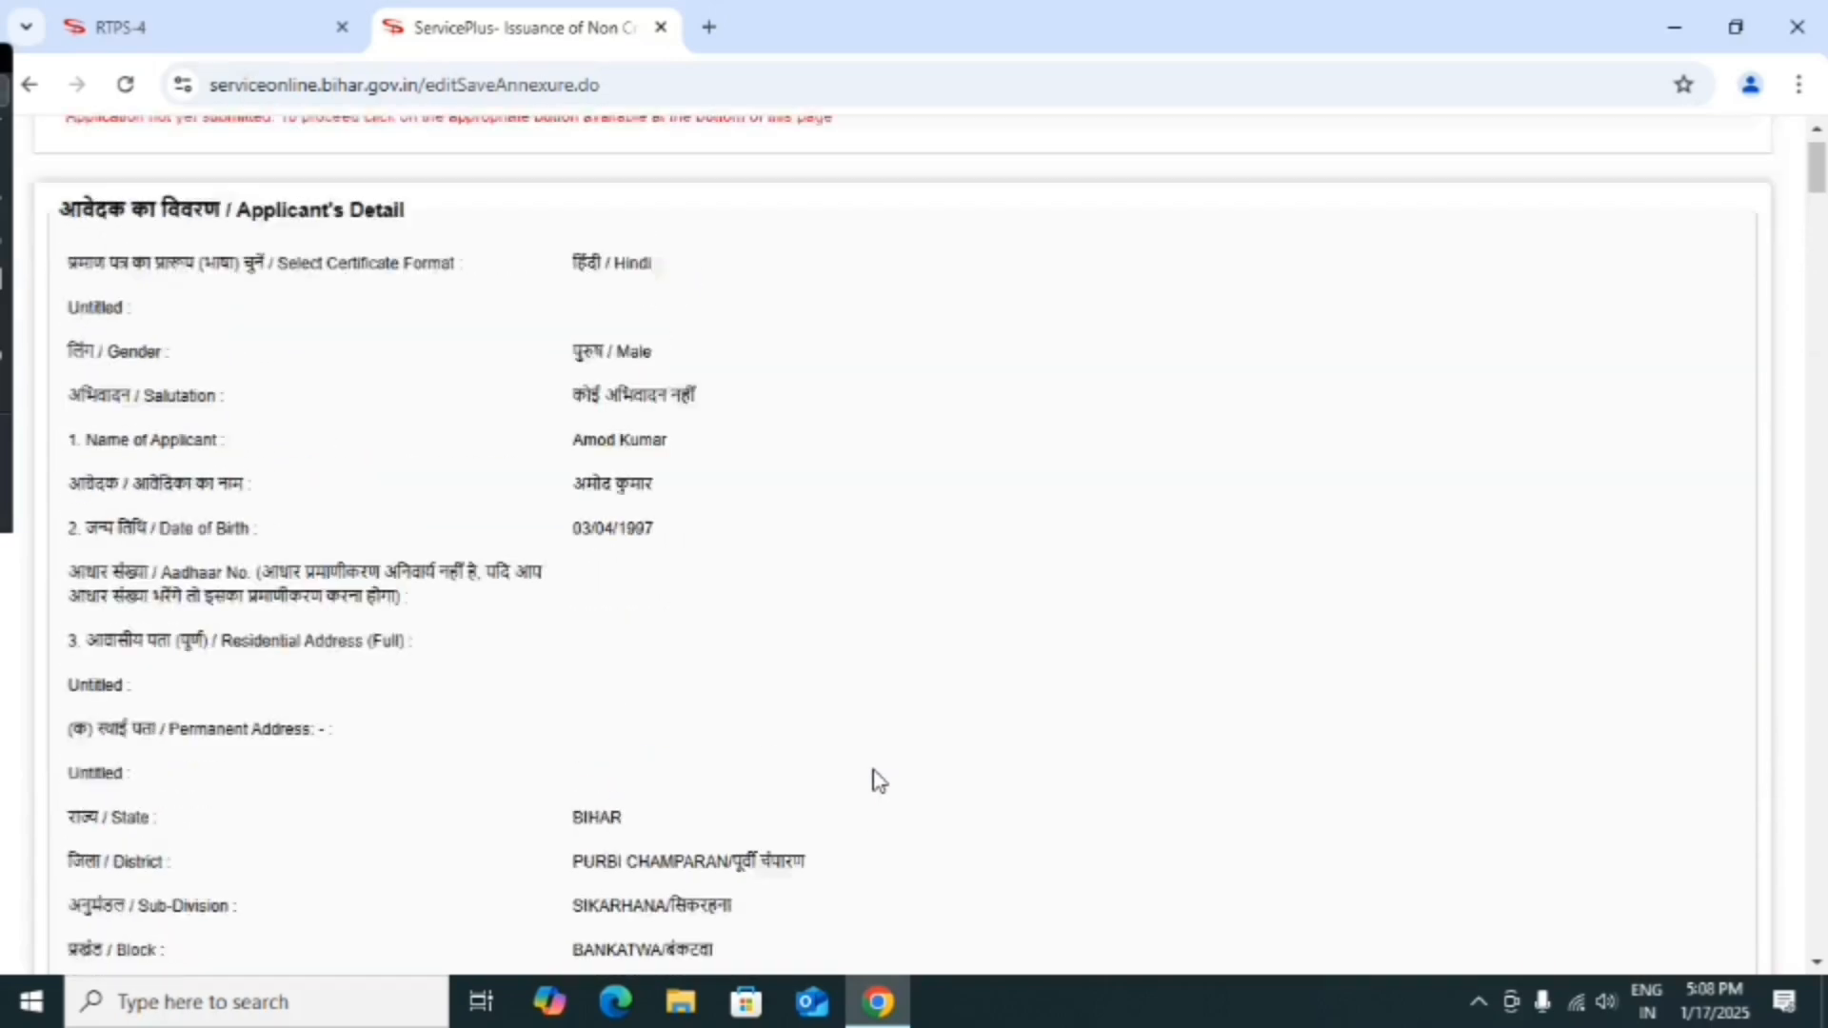
Review the rest of the preview, including the annexure list, and submit the application.
scroll(878, 781, down, 6)
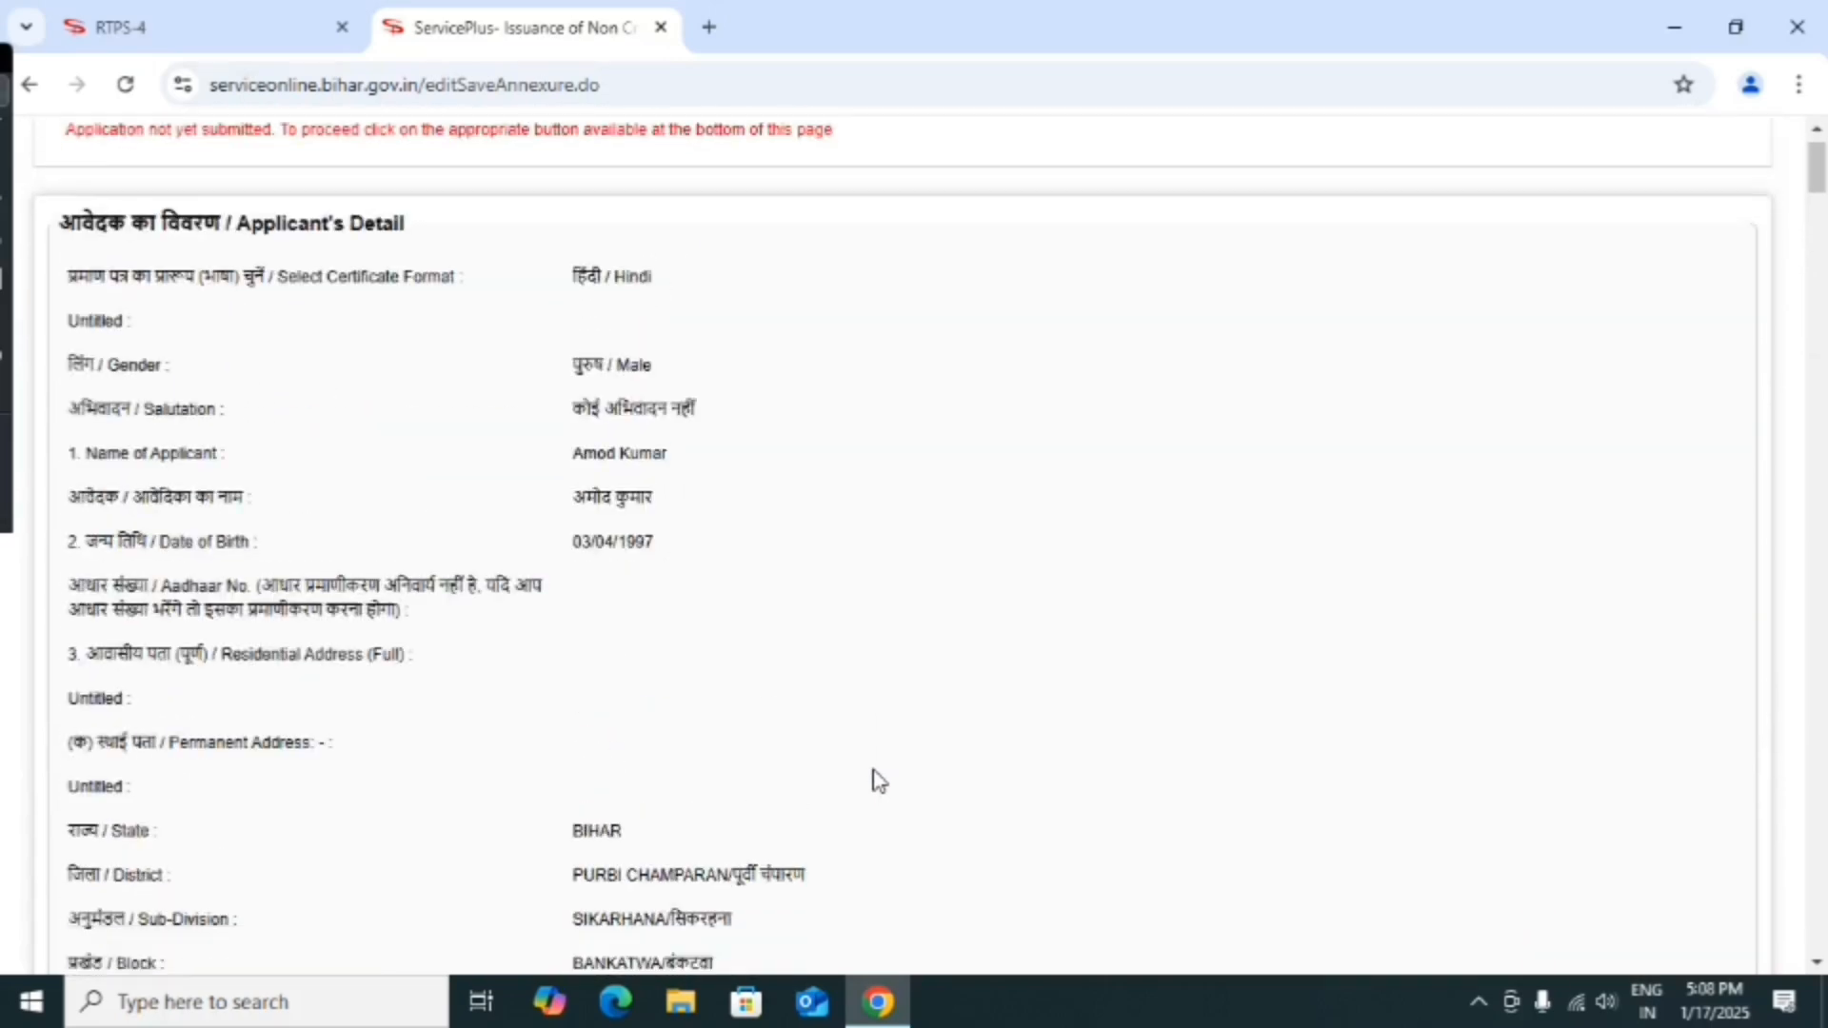
scroll(878, 781, down, 4)
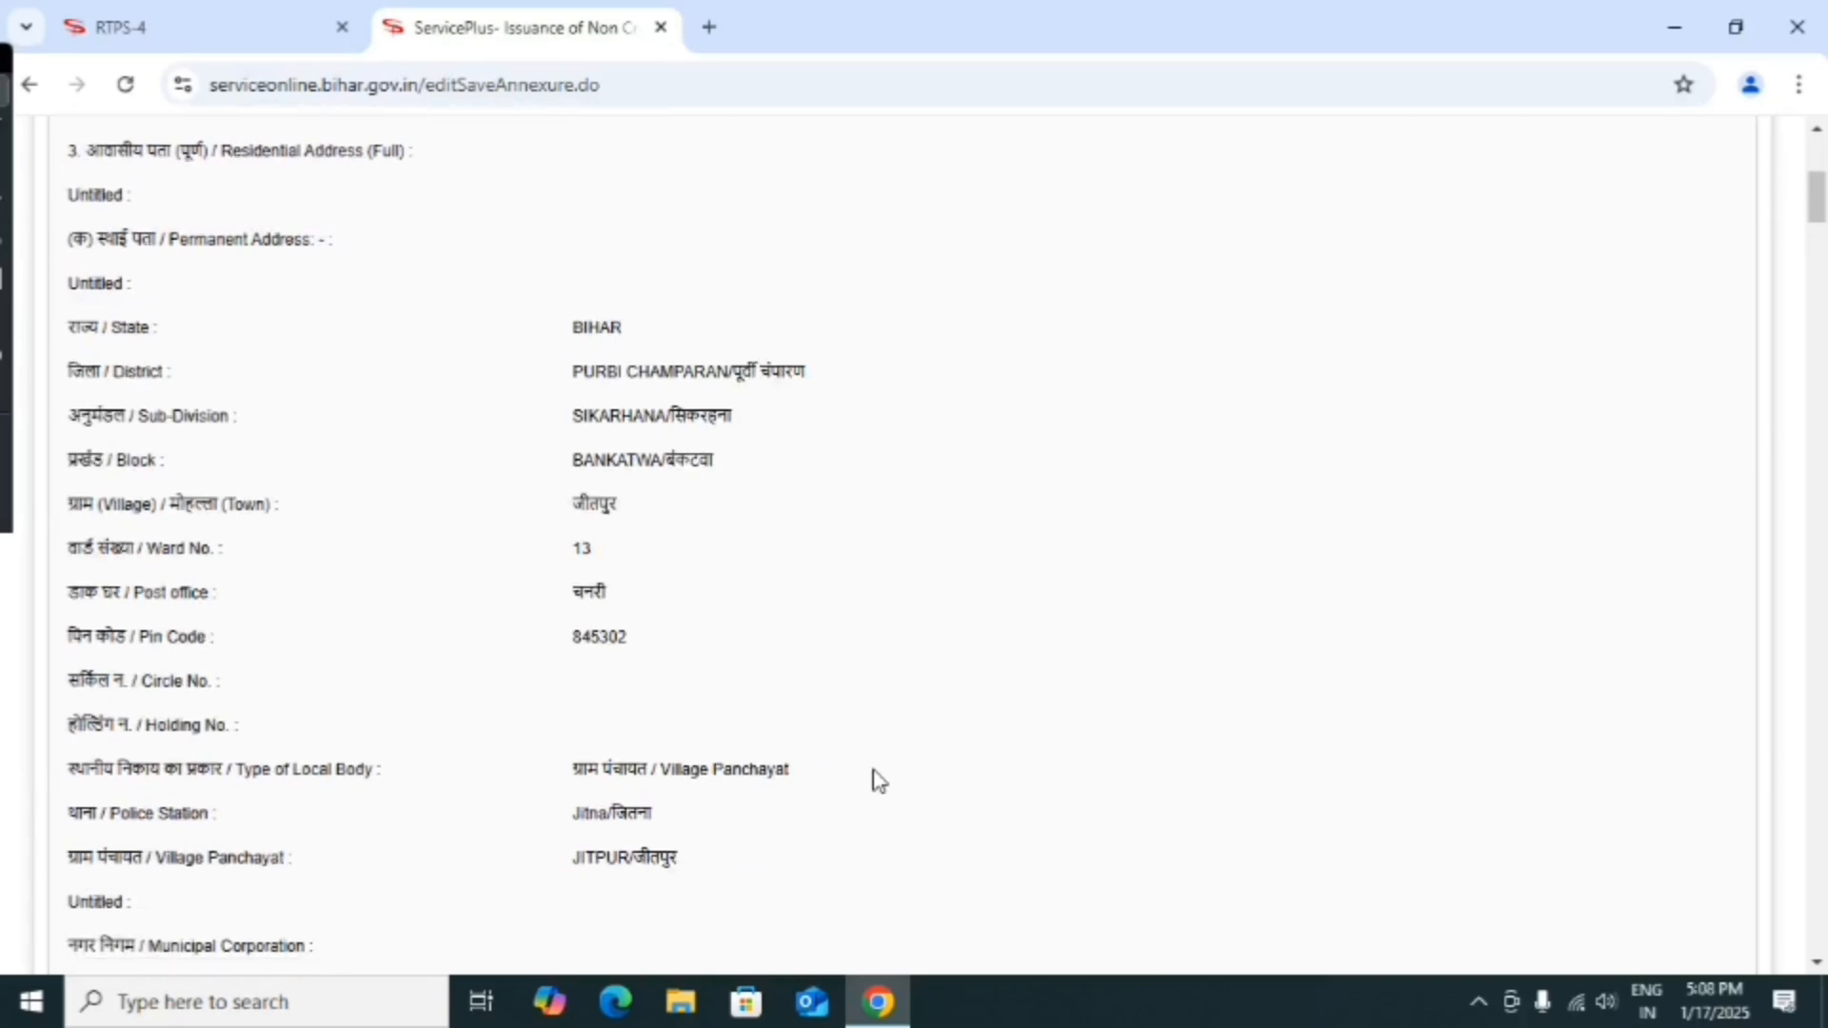
scroll(878, 781, down, 3)
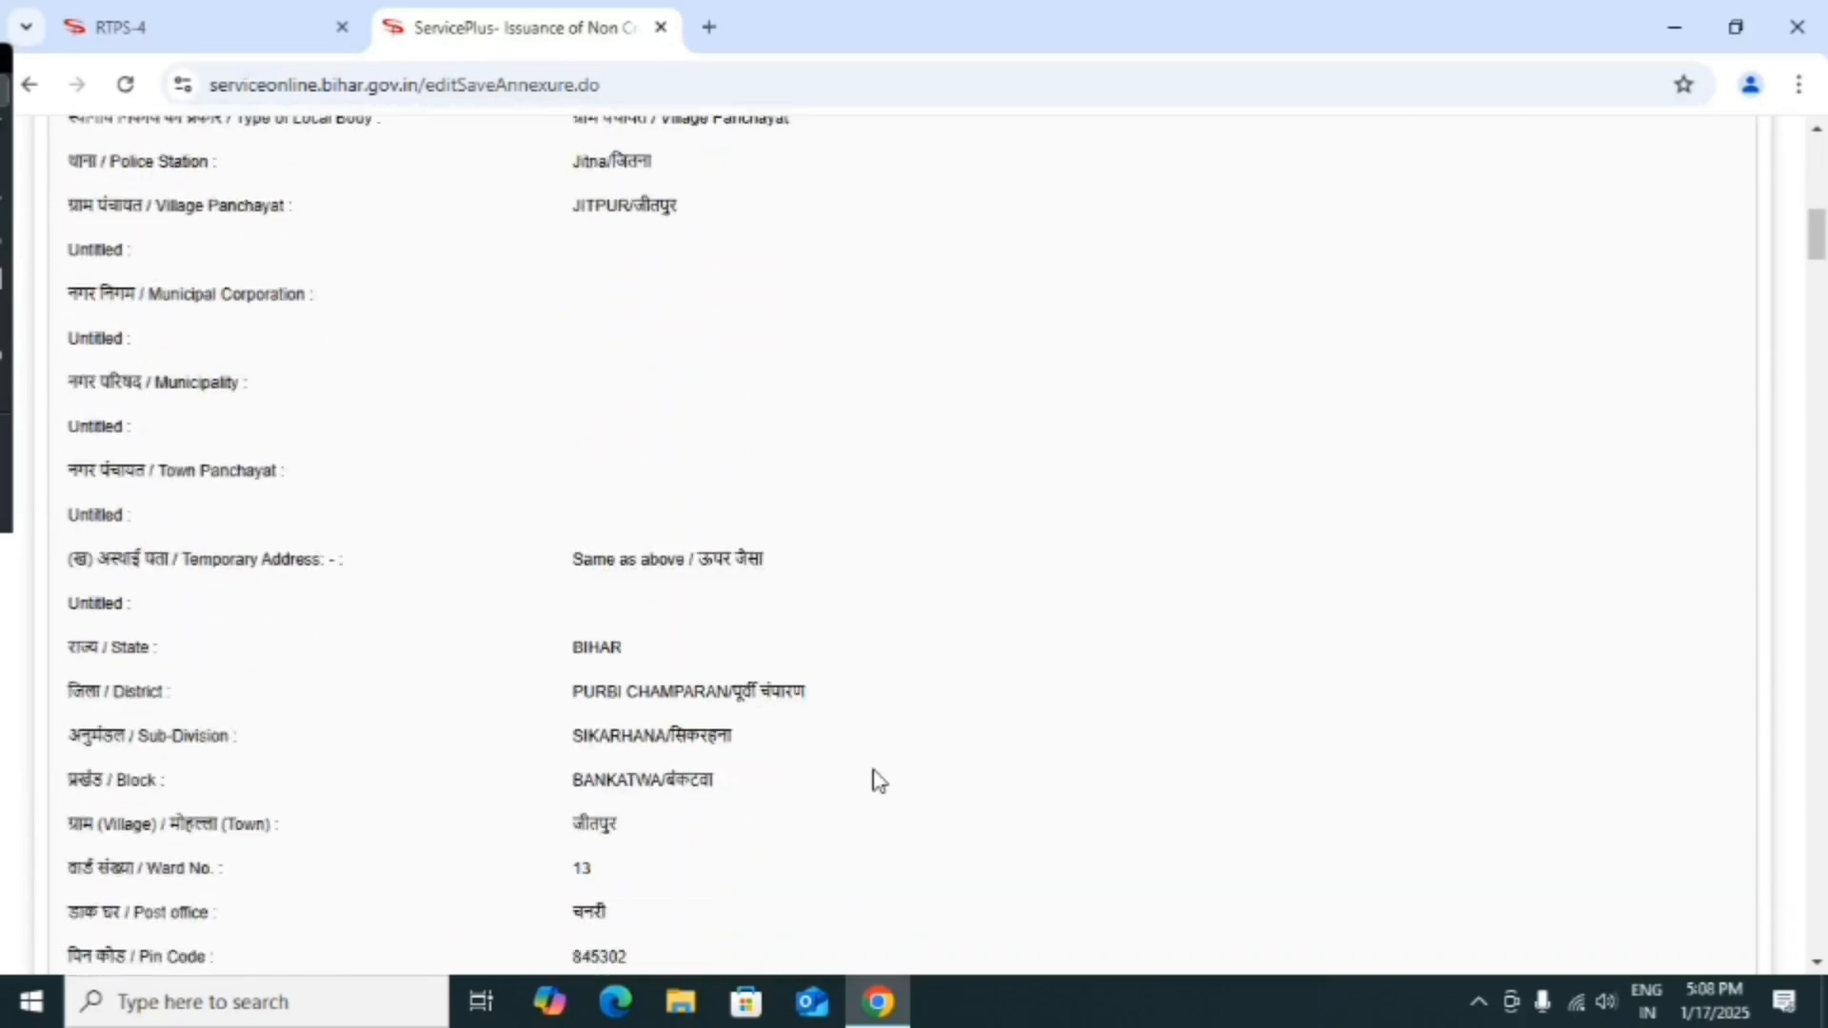
scroll(877, 780, down, 4)
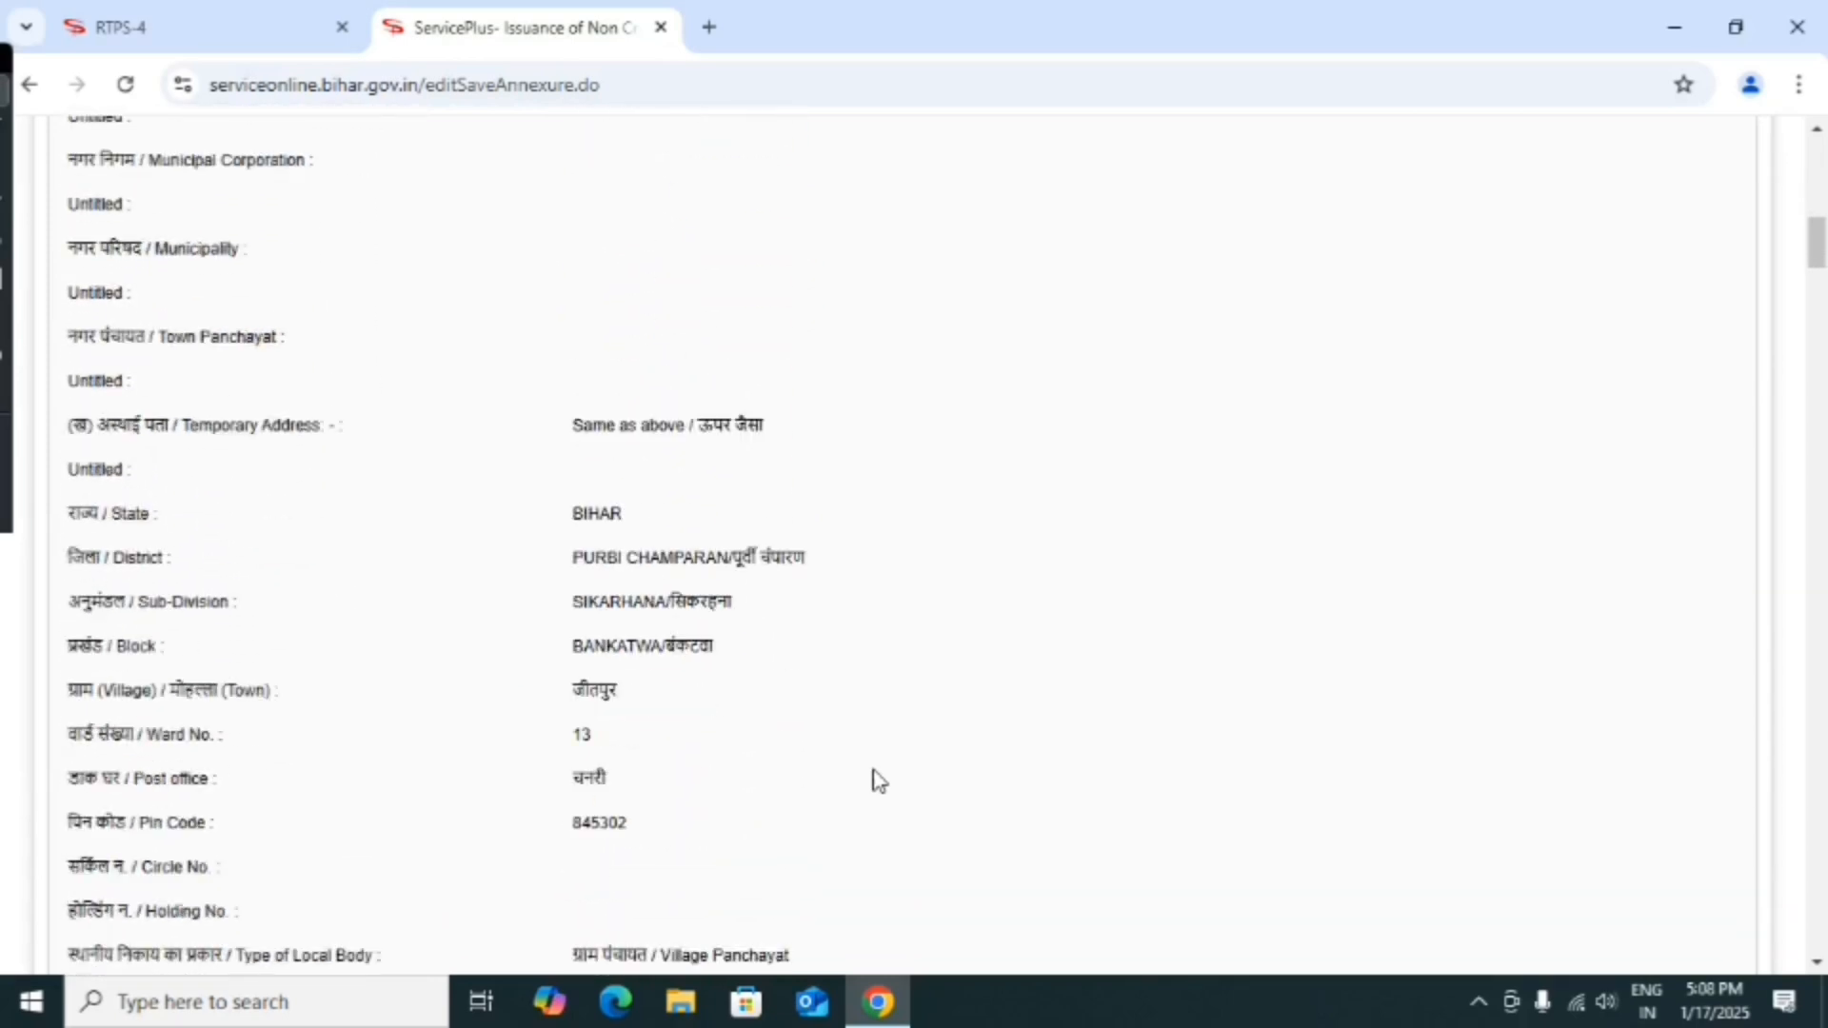
scroll(877, 781, down, 7)
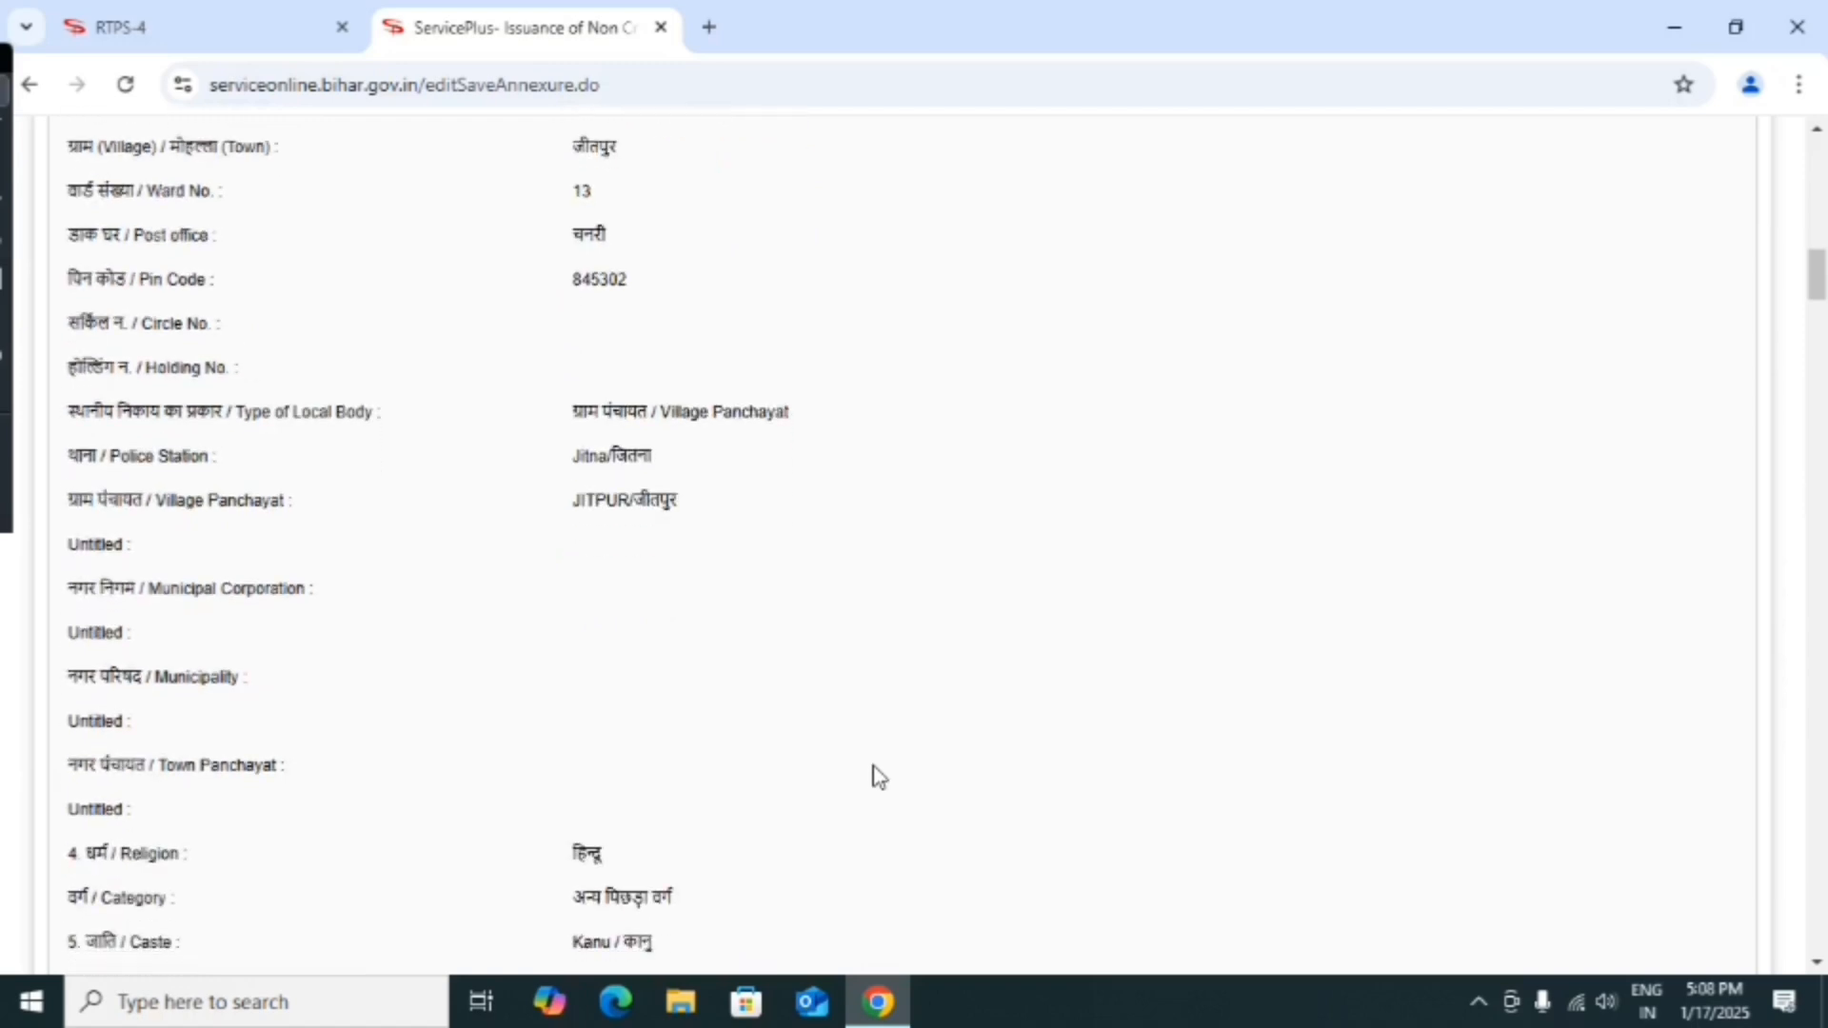
scroll(877, 777, down, 6)
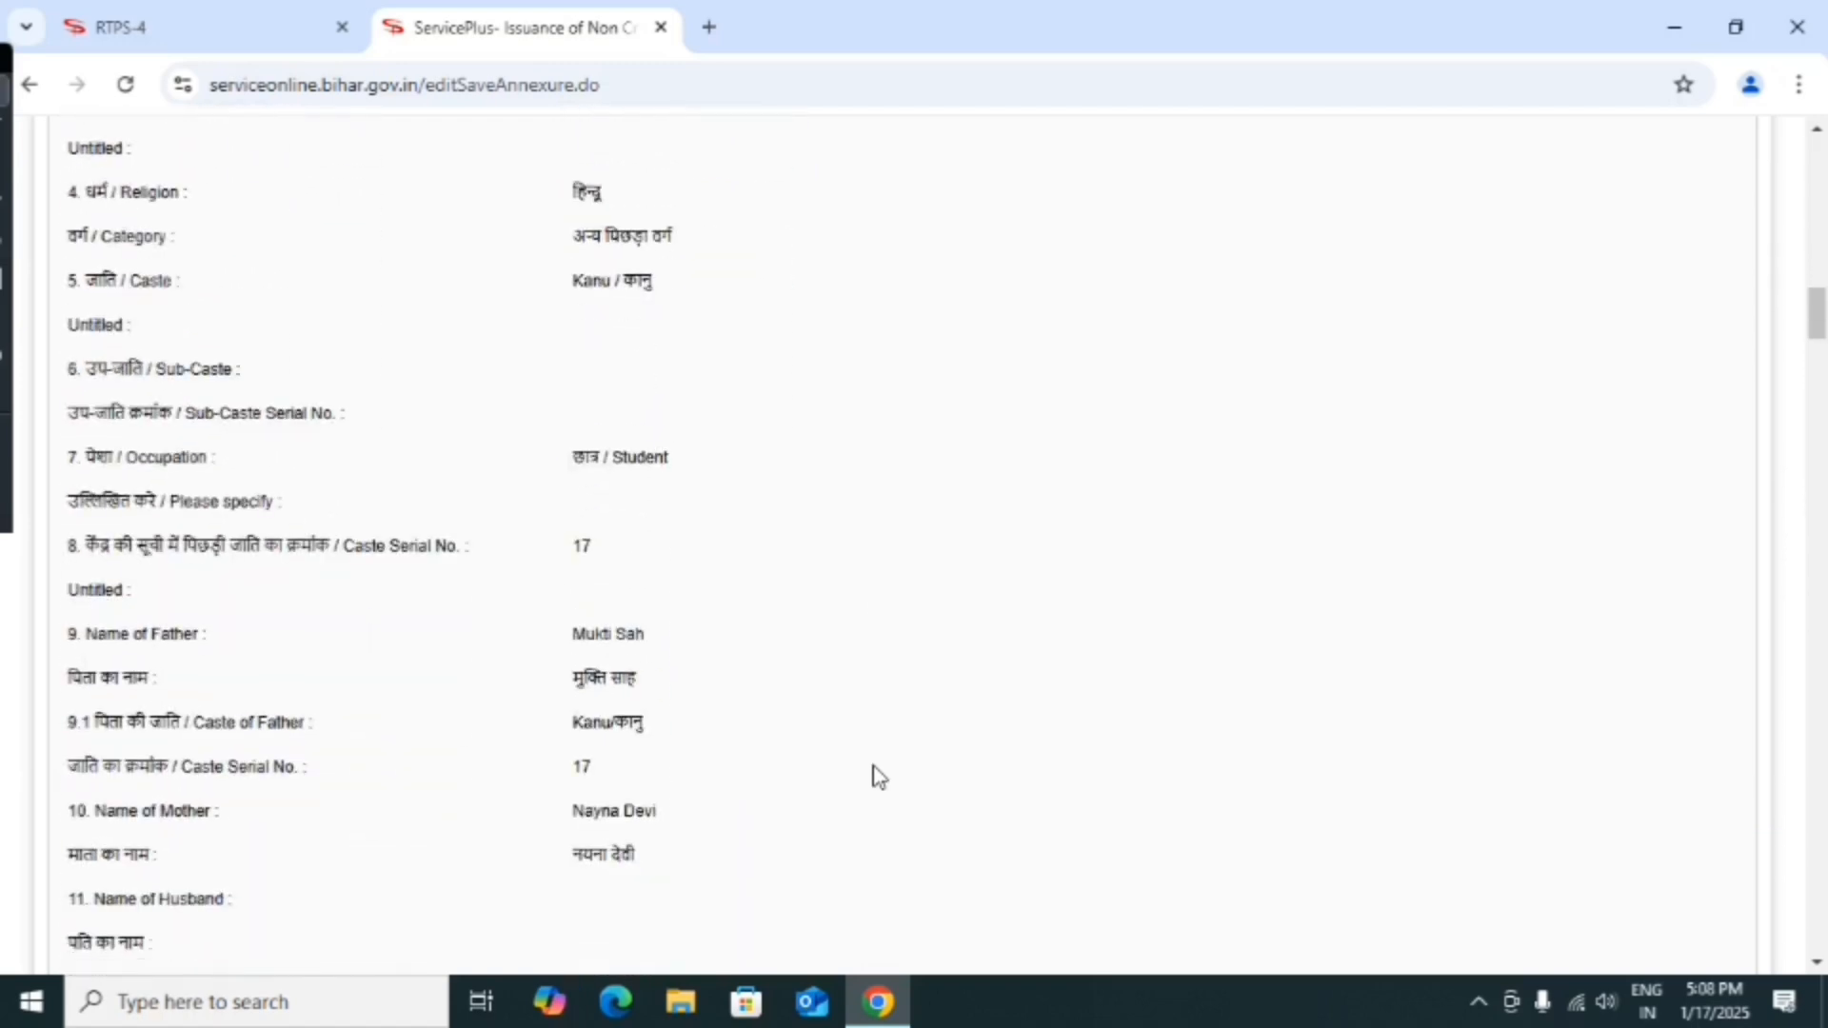
scroll(878, 777, down, 4)
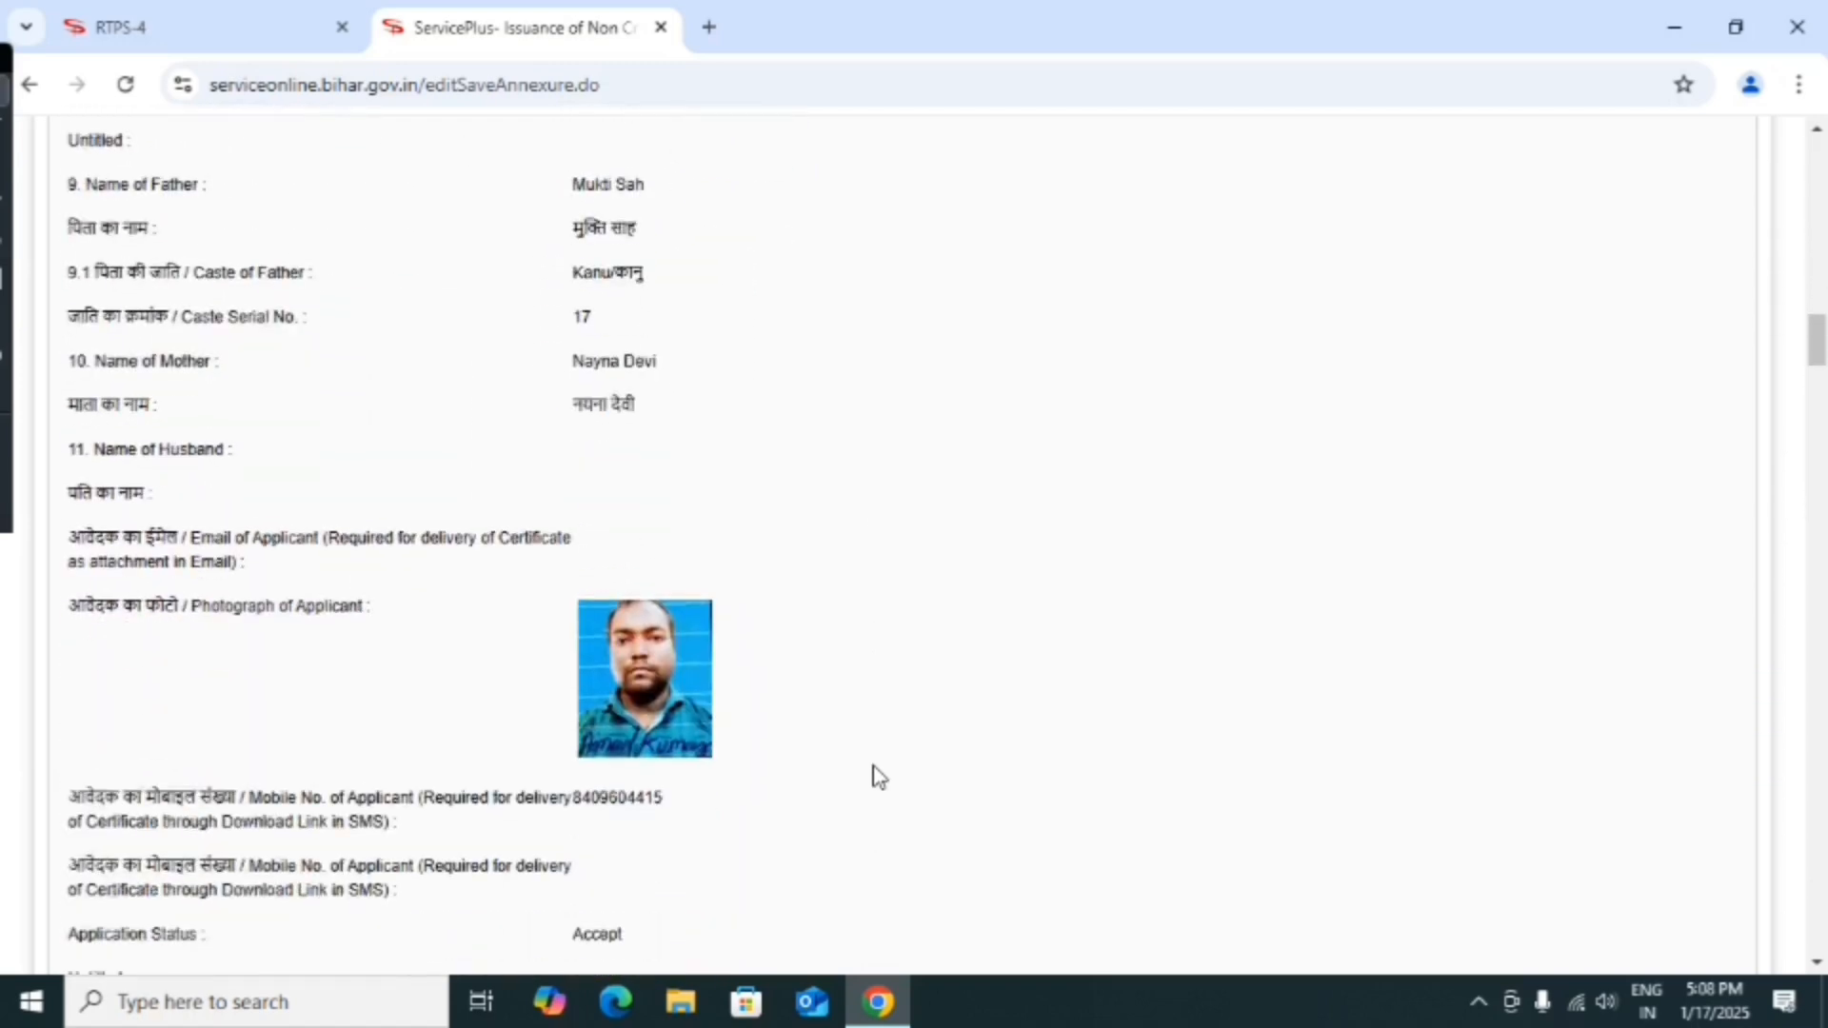
scroll(877, 776, down, 15)
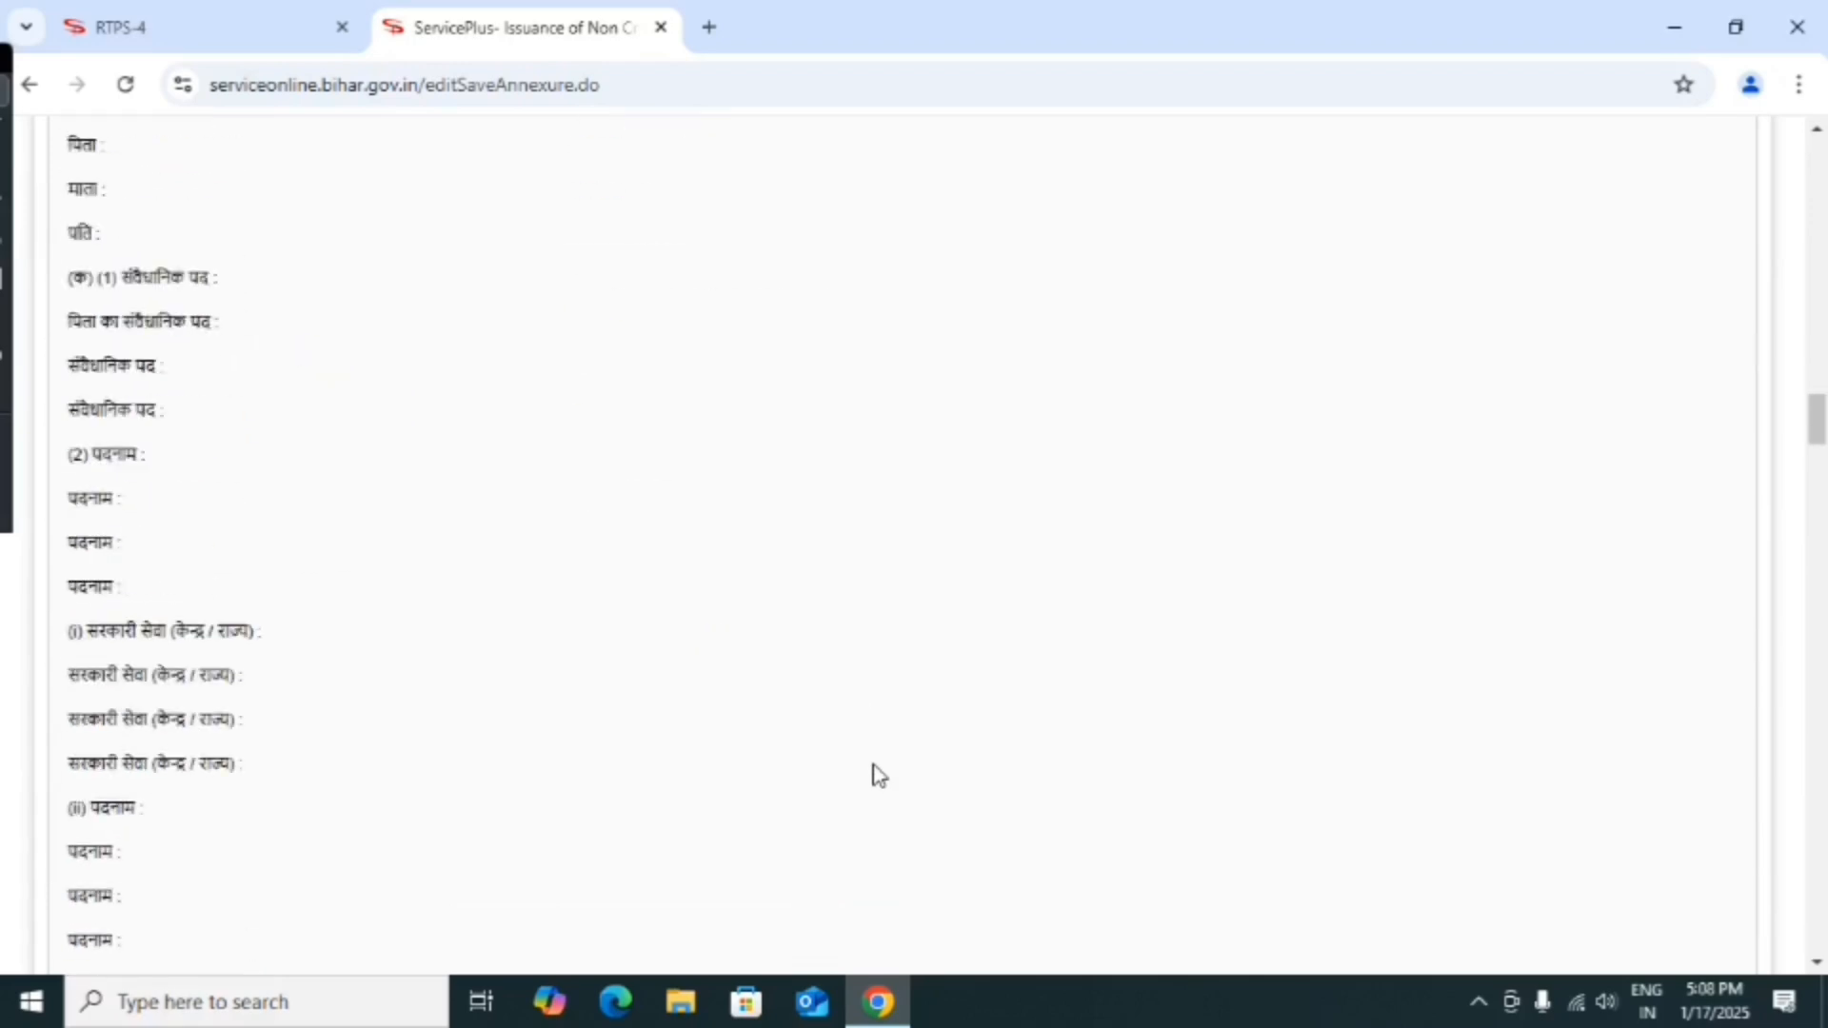
scroll(878, 776, down, 20)
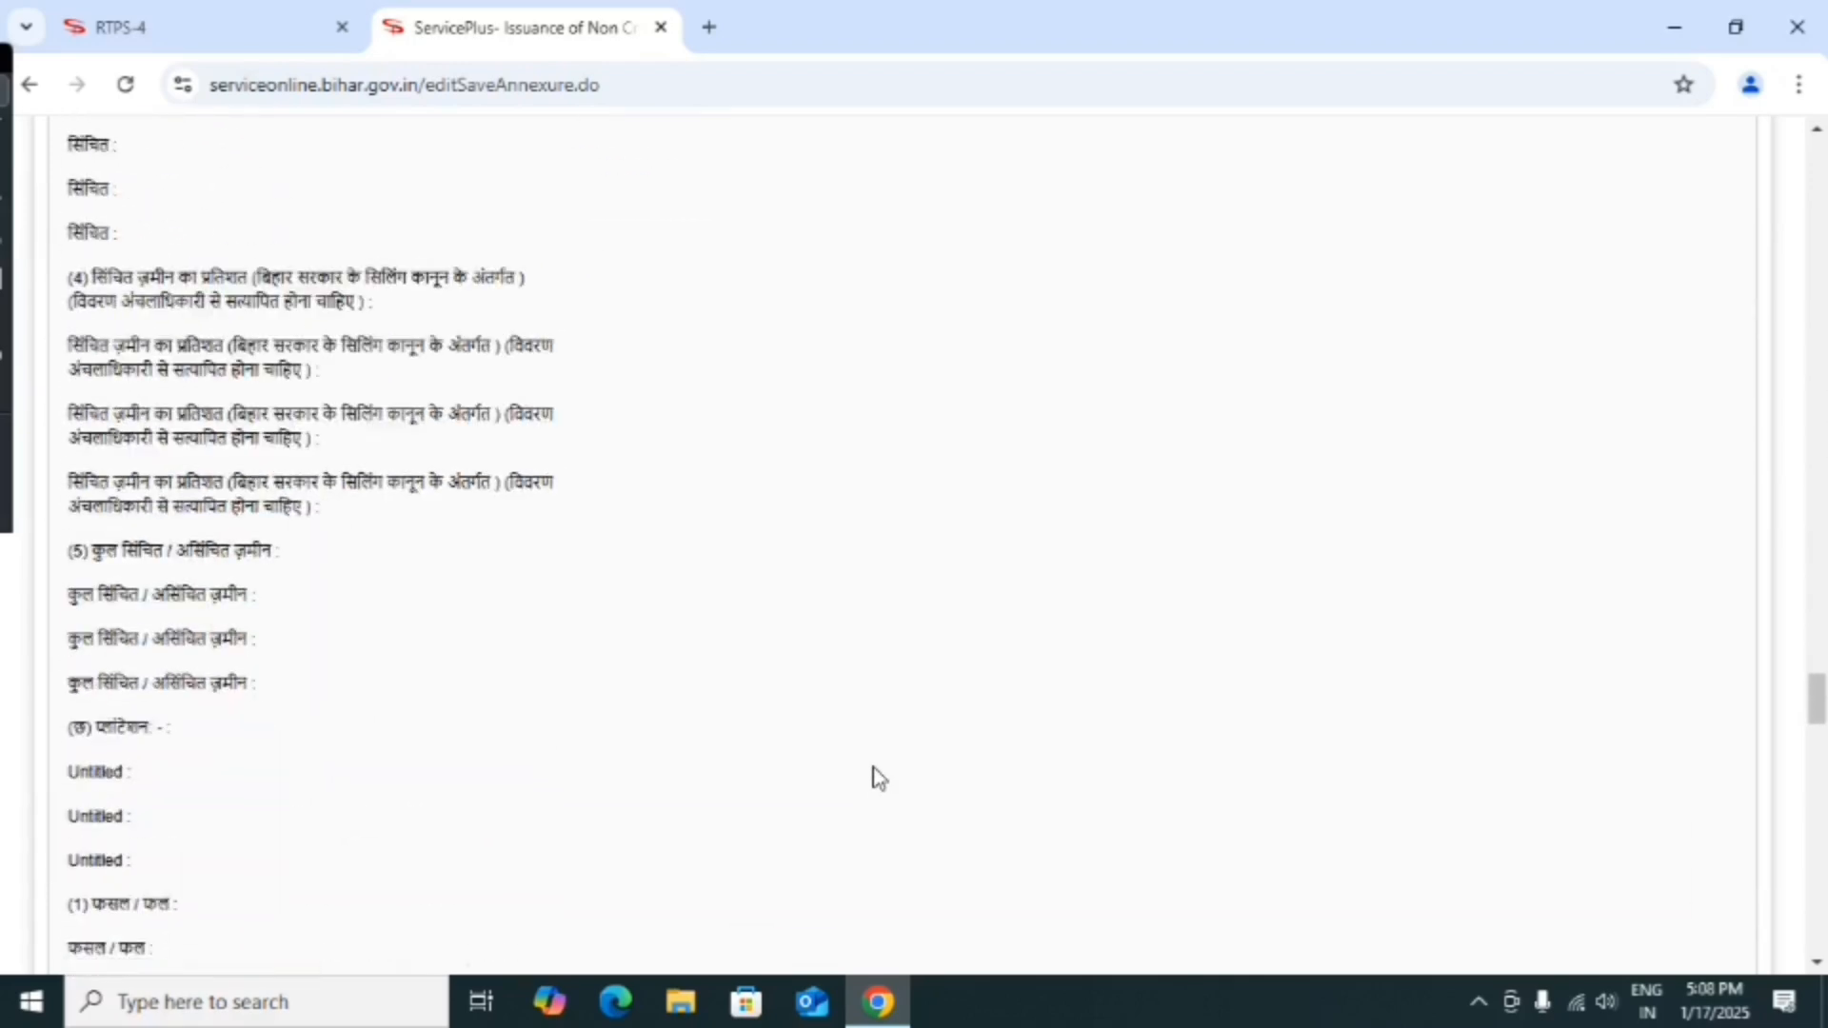
scroll(878, 776, down, 20)
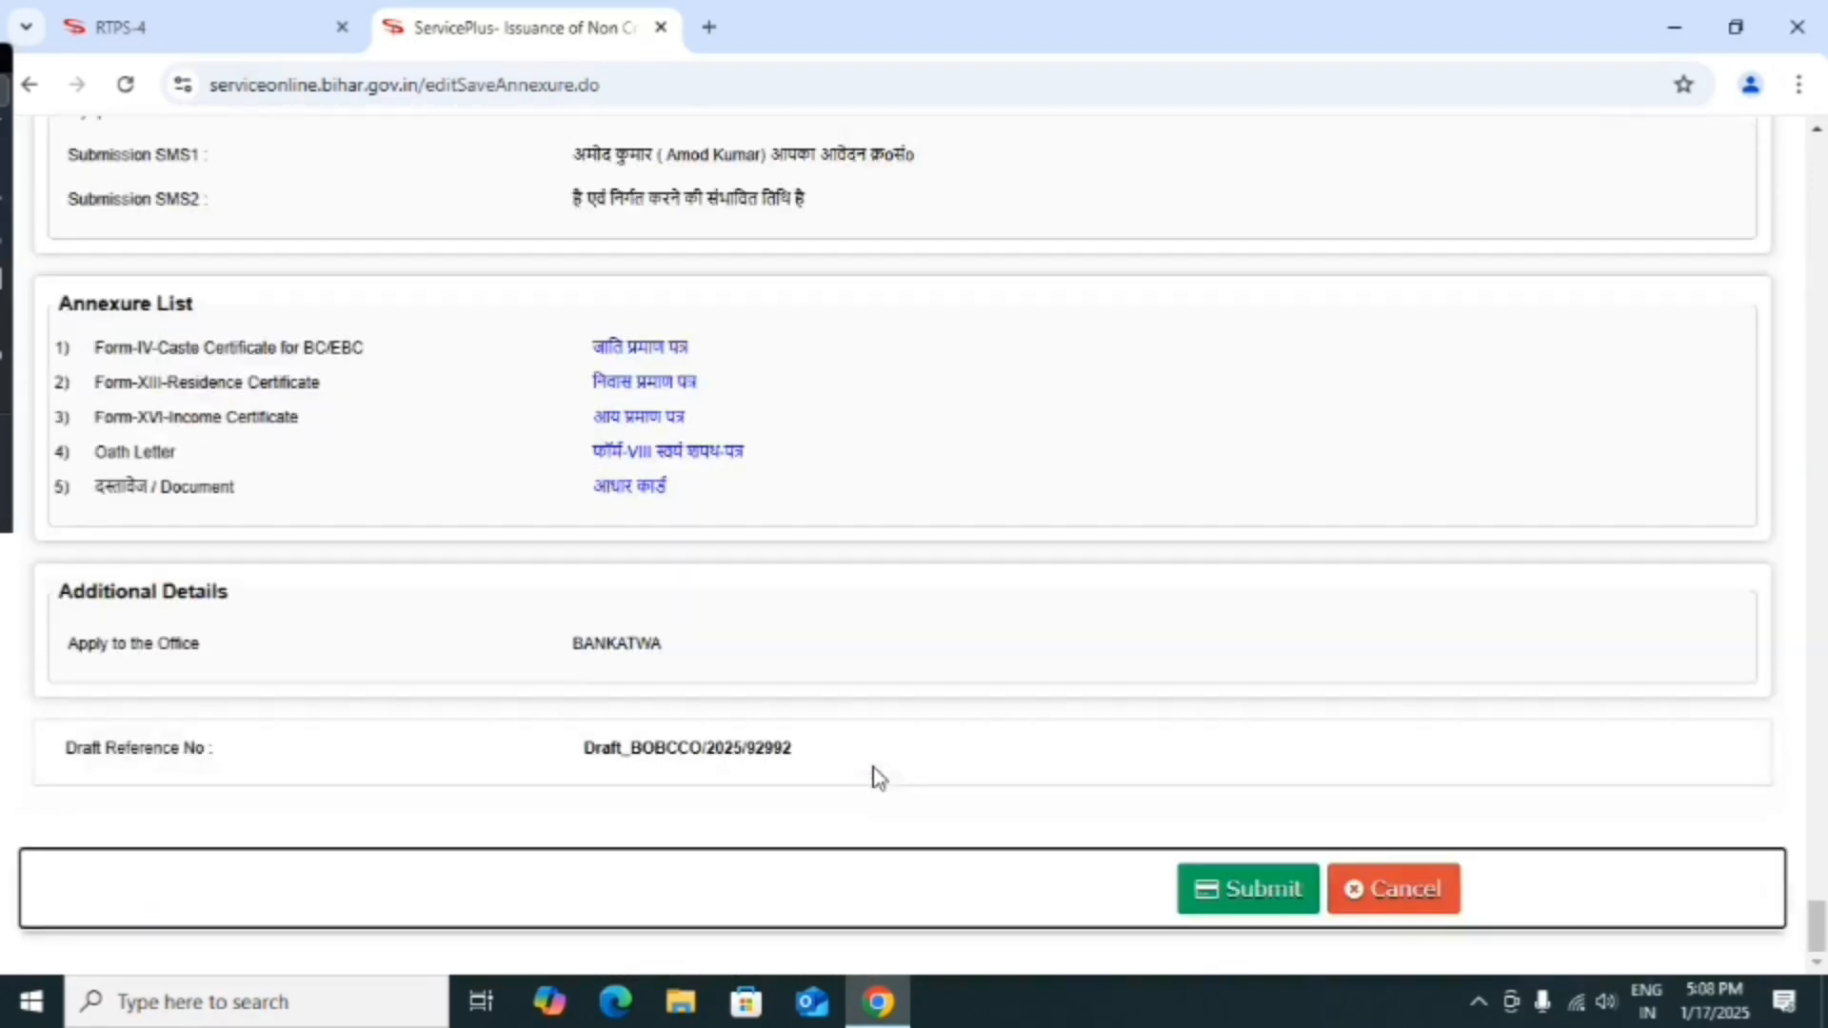
click(1236, 898)
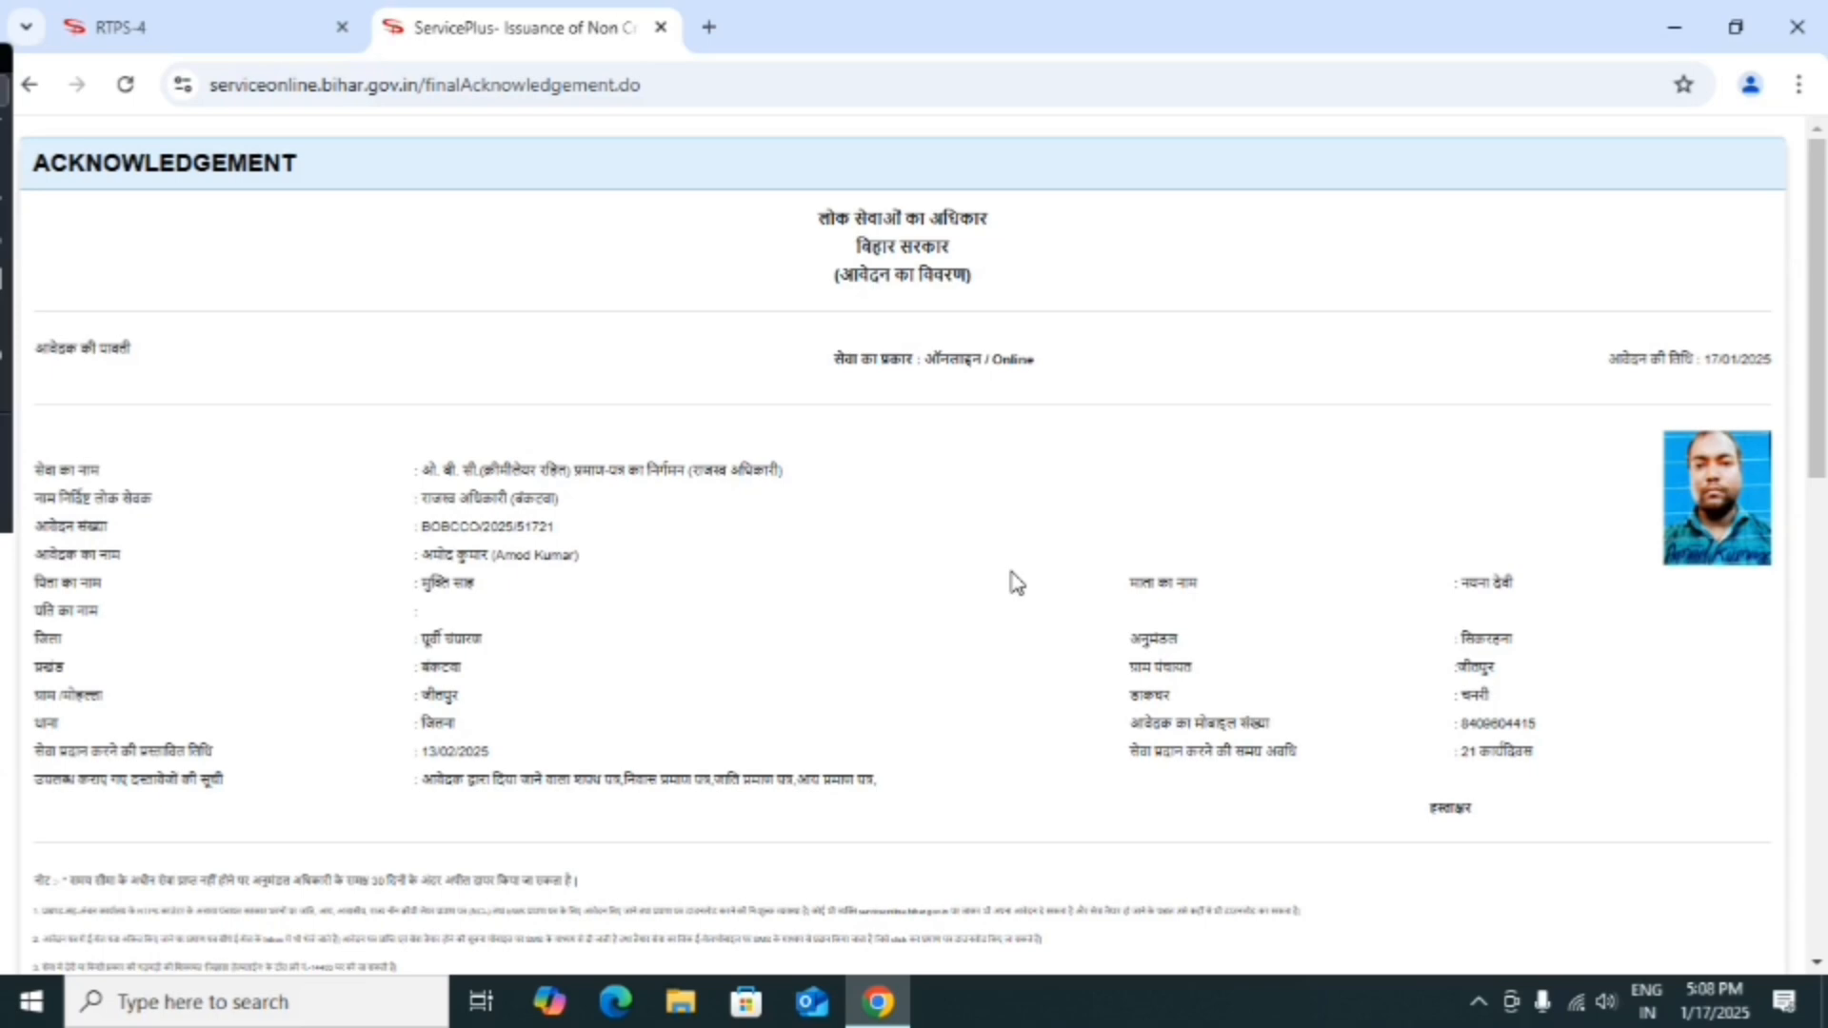
scroll(917, 640, down, 9)
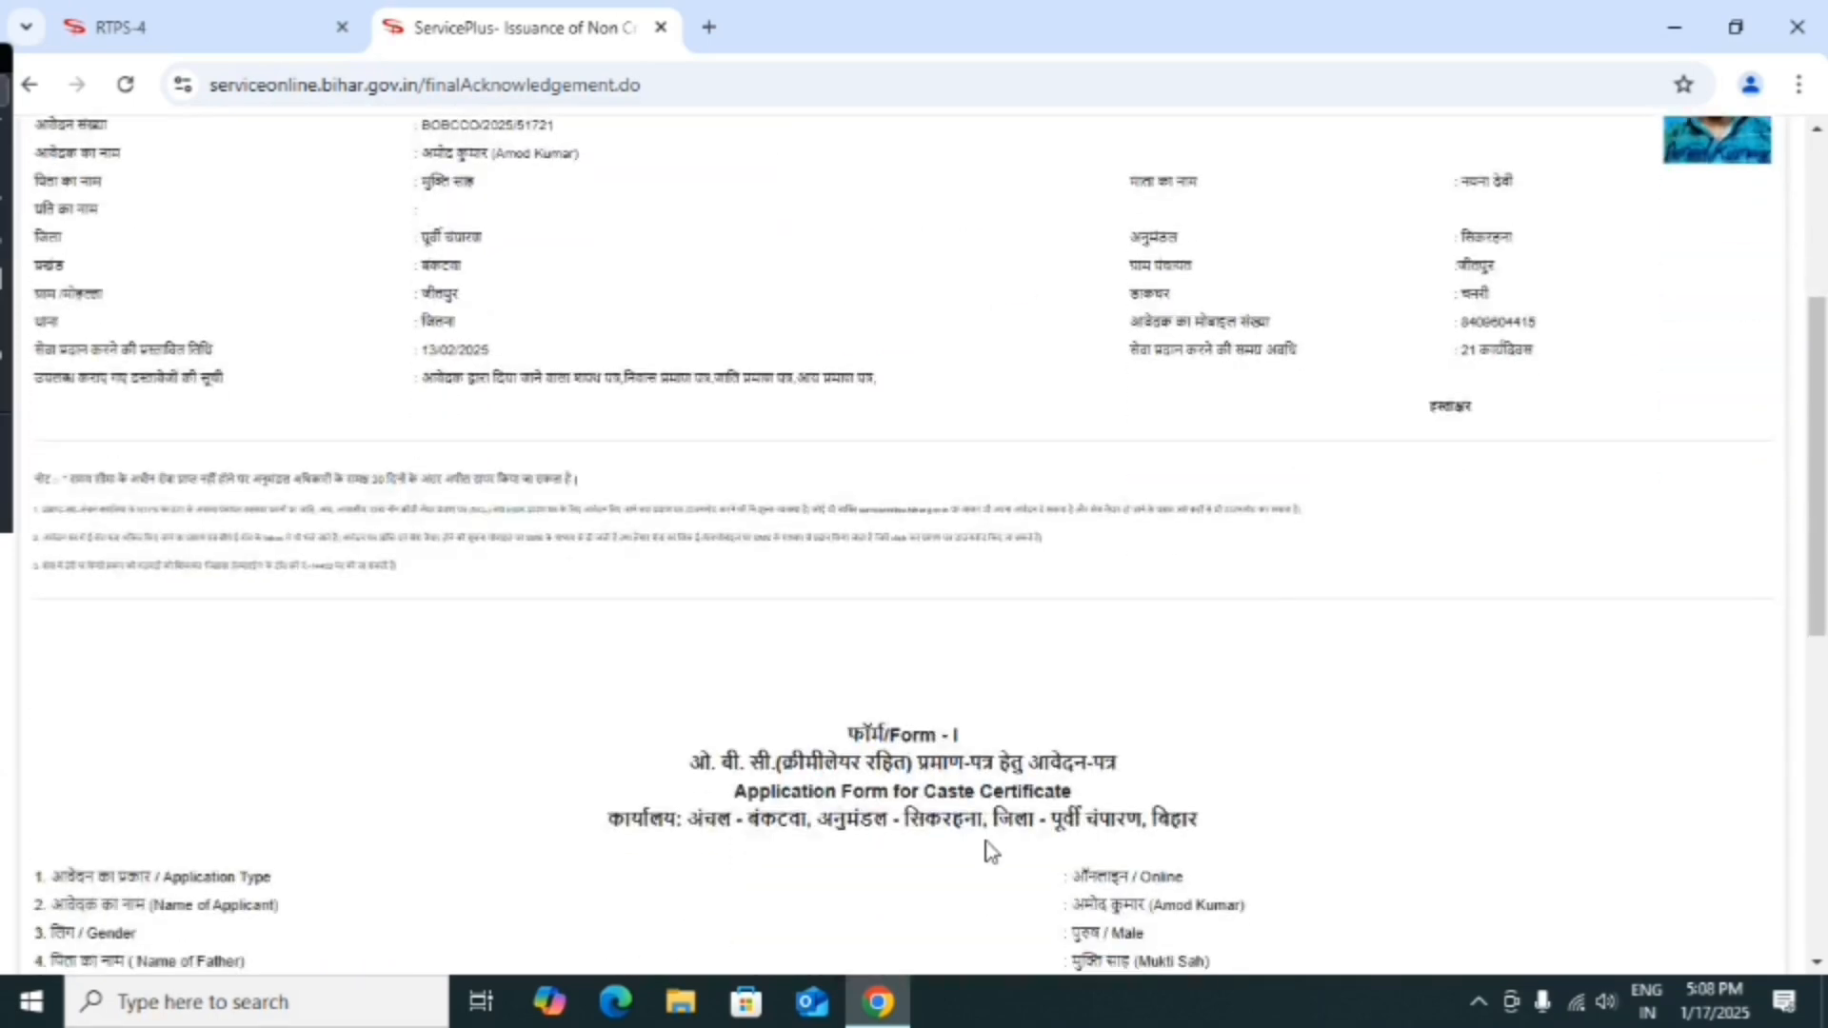
scroll(966, 773, down, 4)
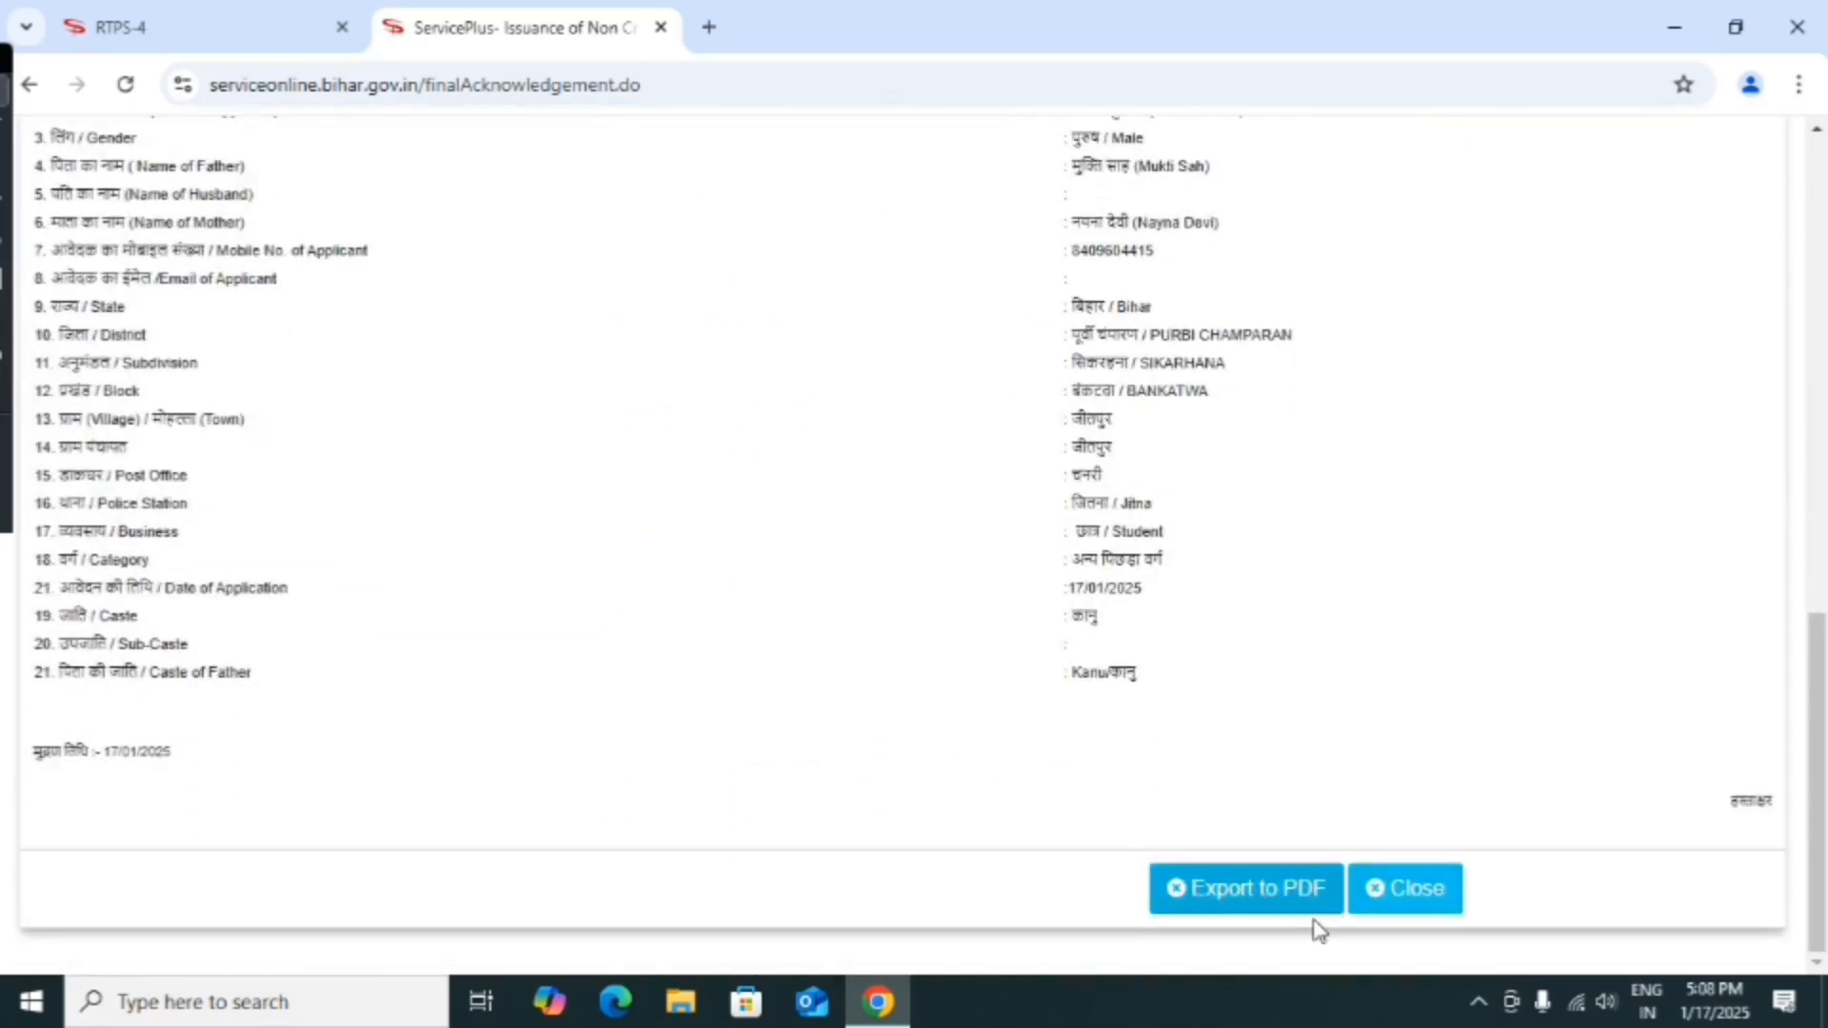
click(1285, 904)
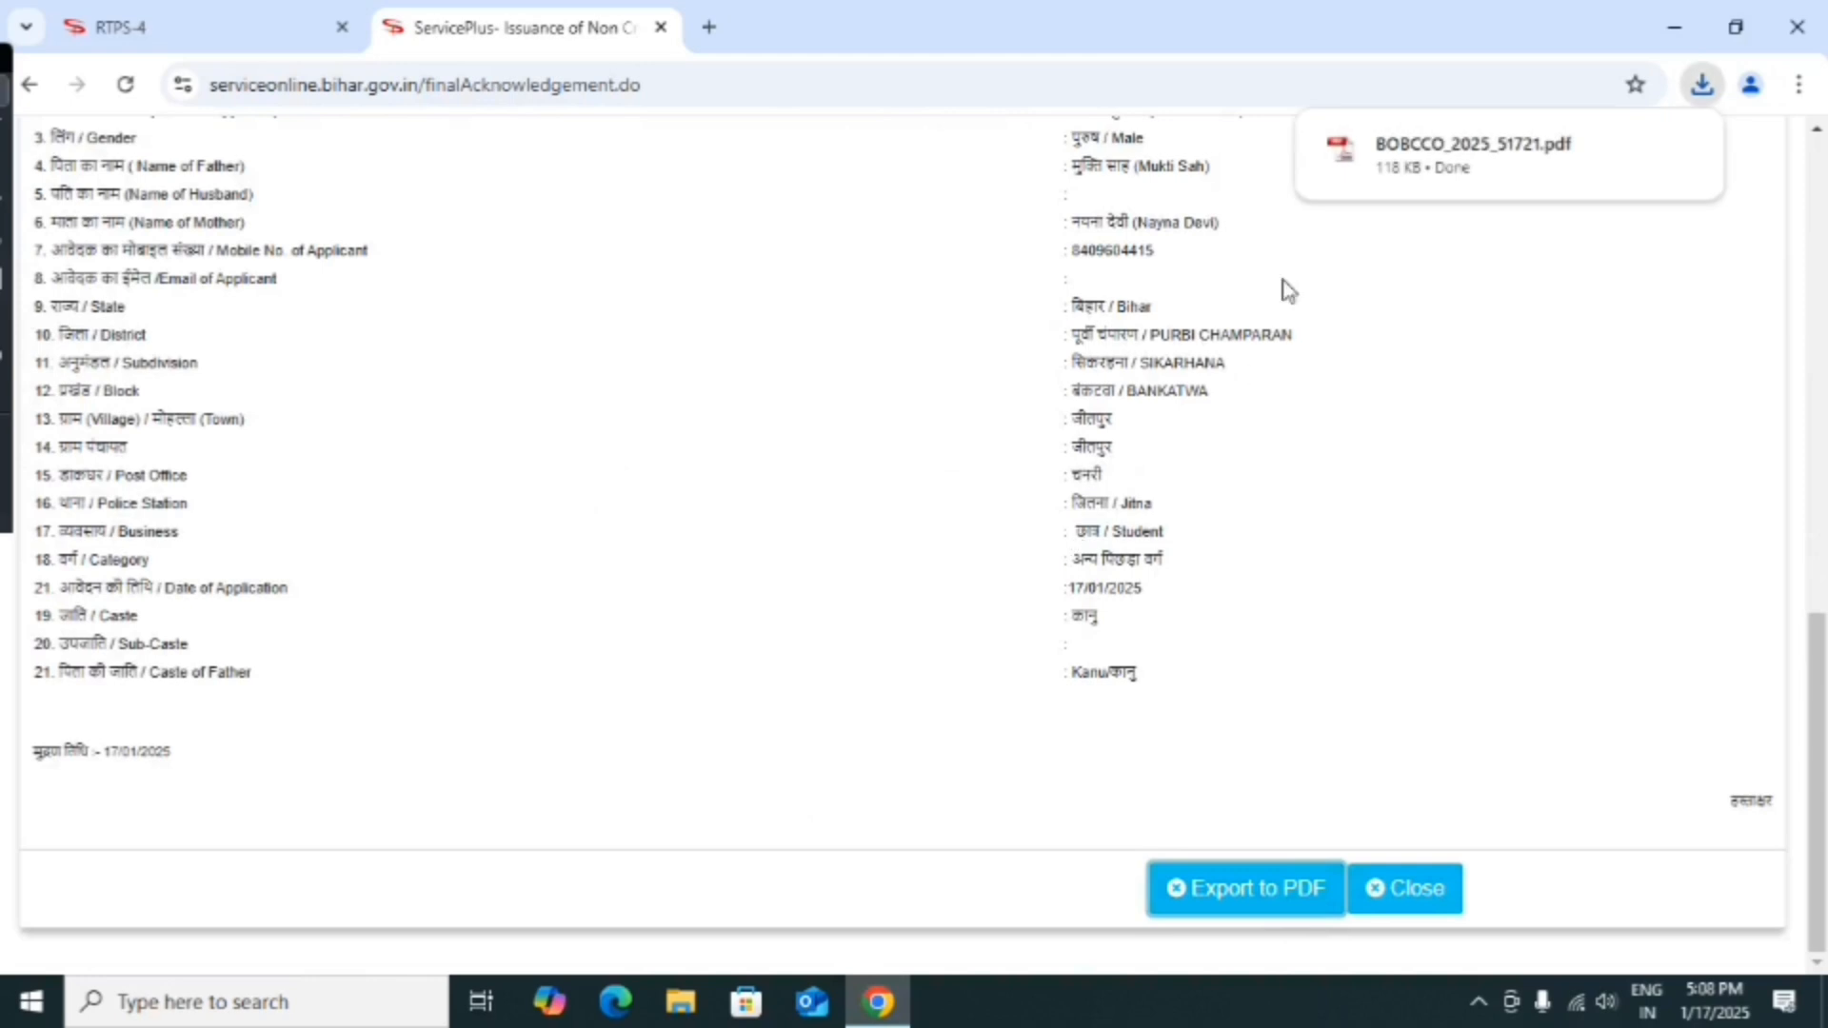
click(1448, 178)
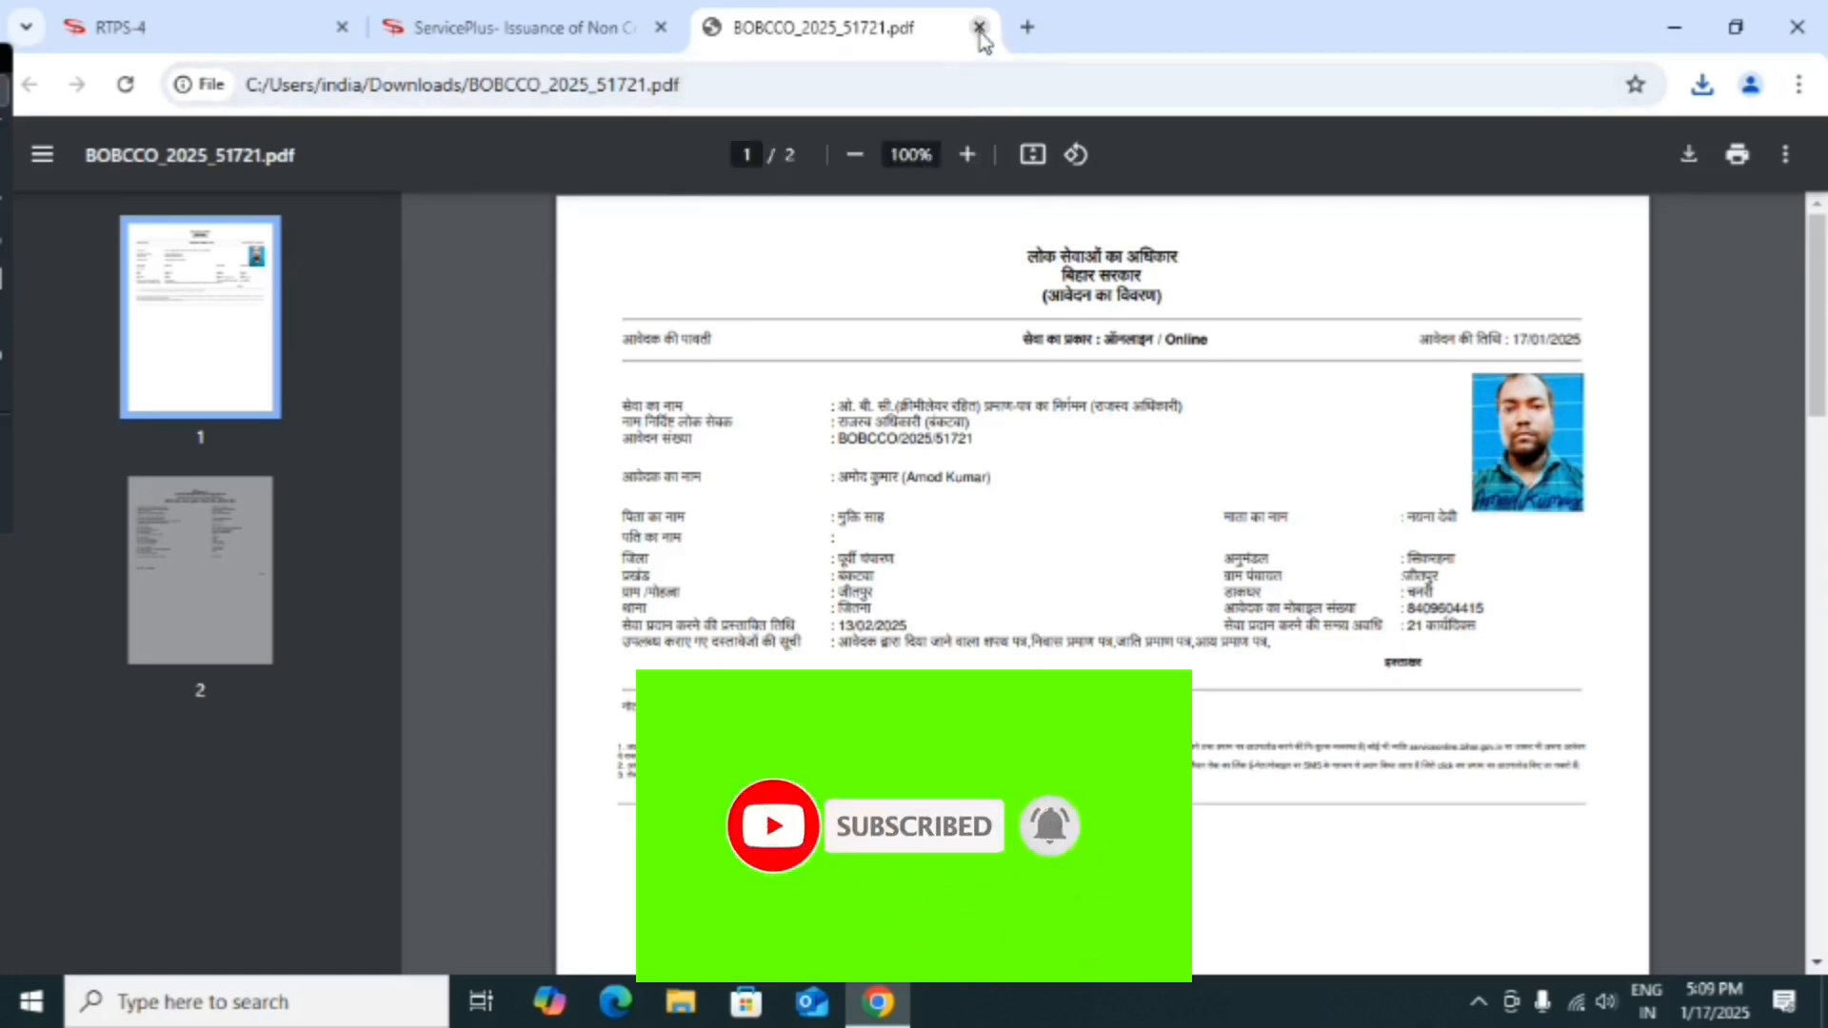
click(978, 27)
Close the ServicePlus tab and collapse the सामान्य प्रशासन विभाग list on the RTPS home page.
click(660, 27)
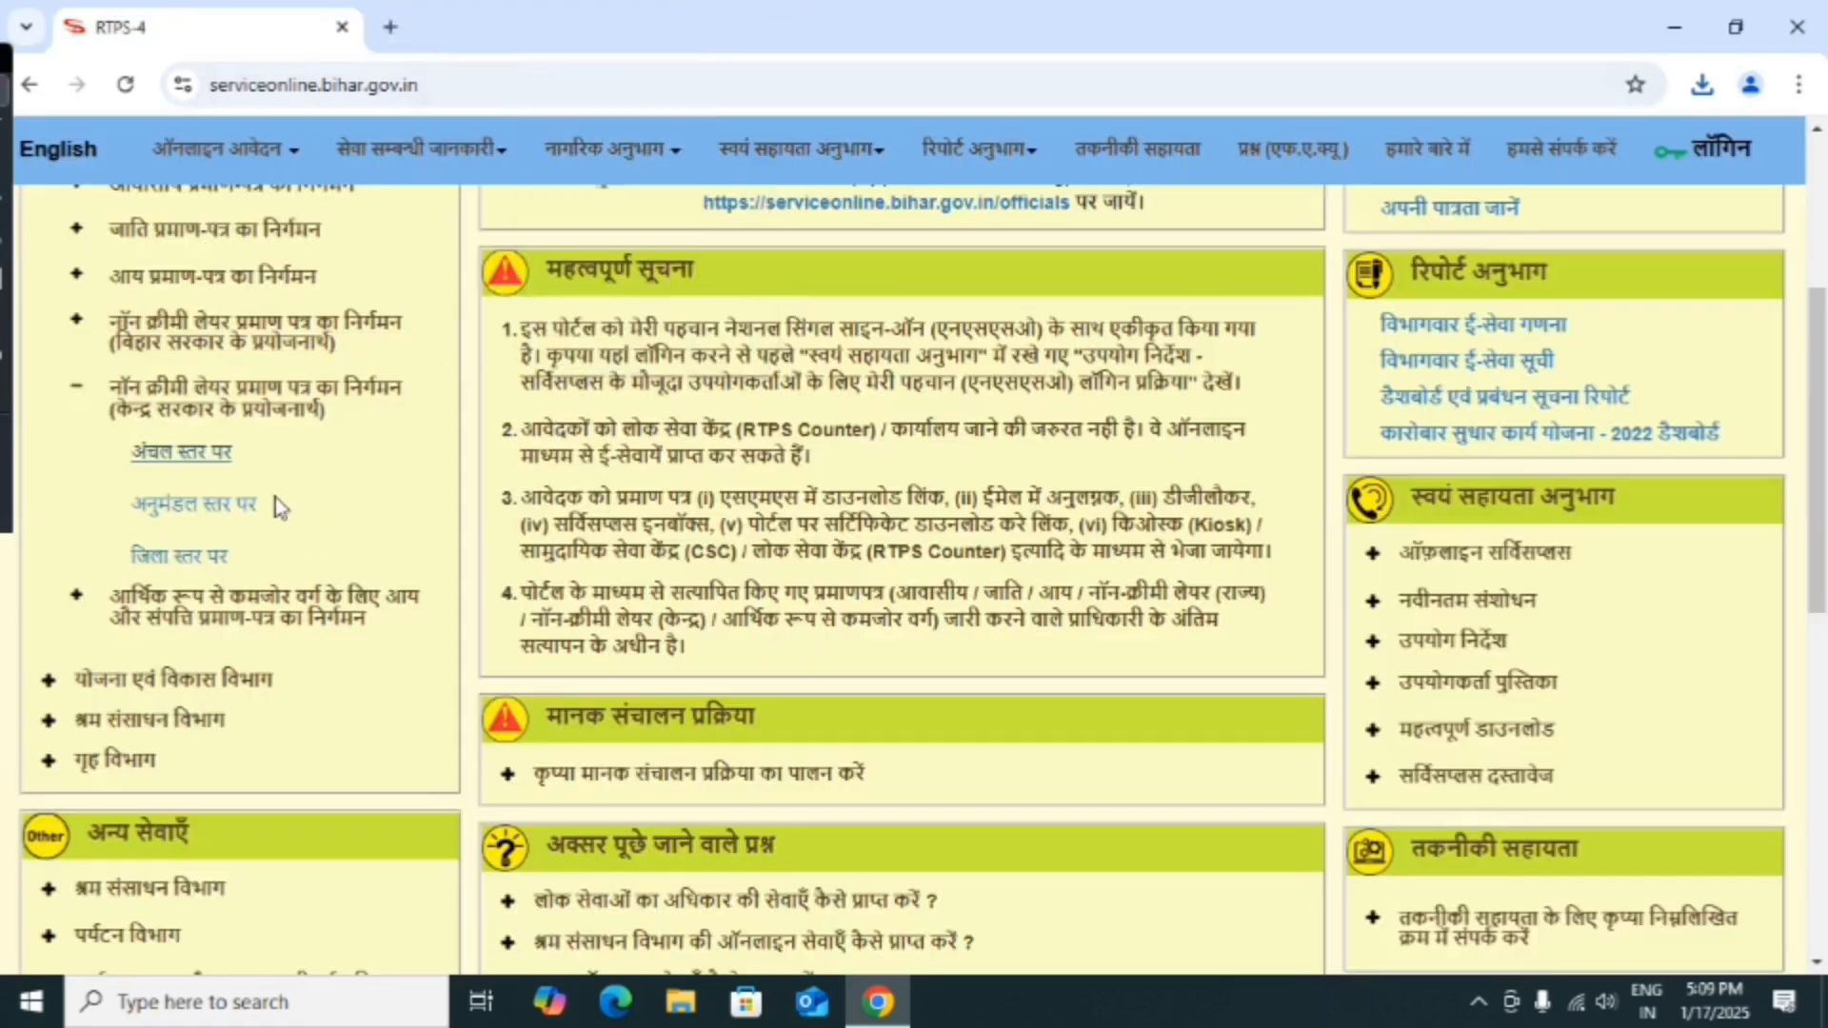
scroll(275, 497, up, 5)
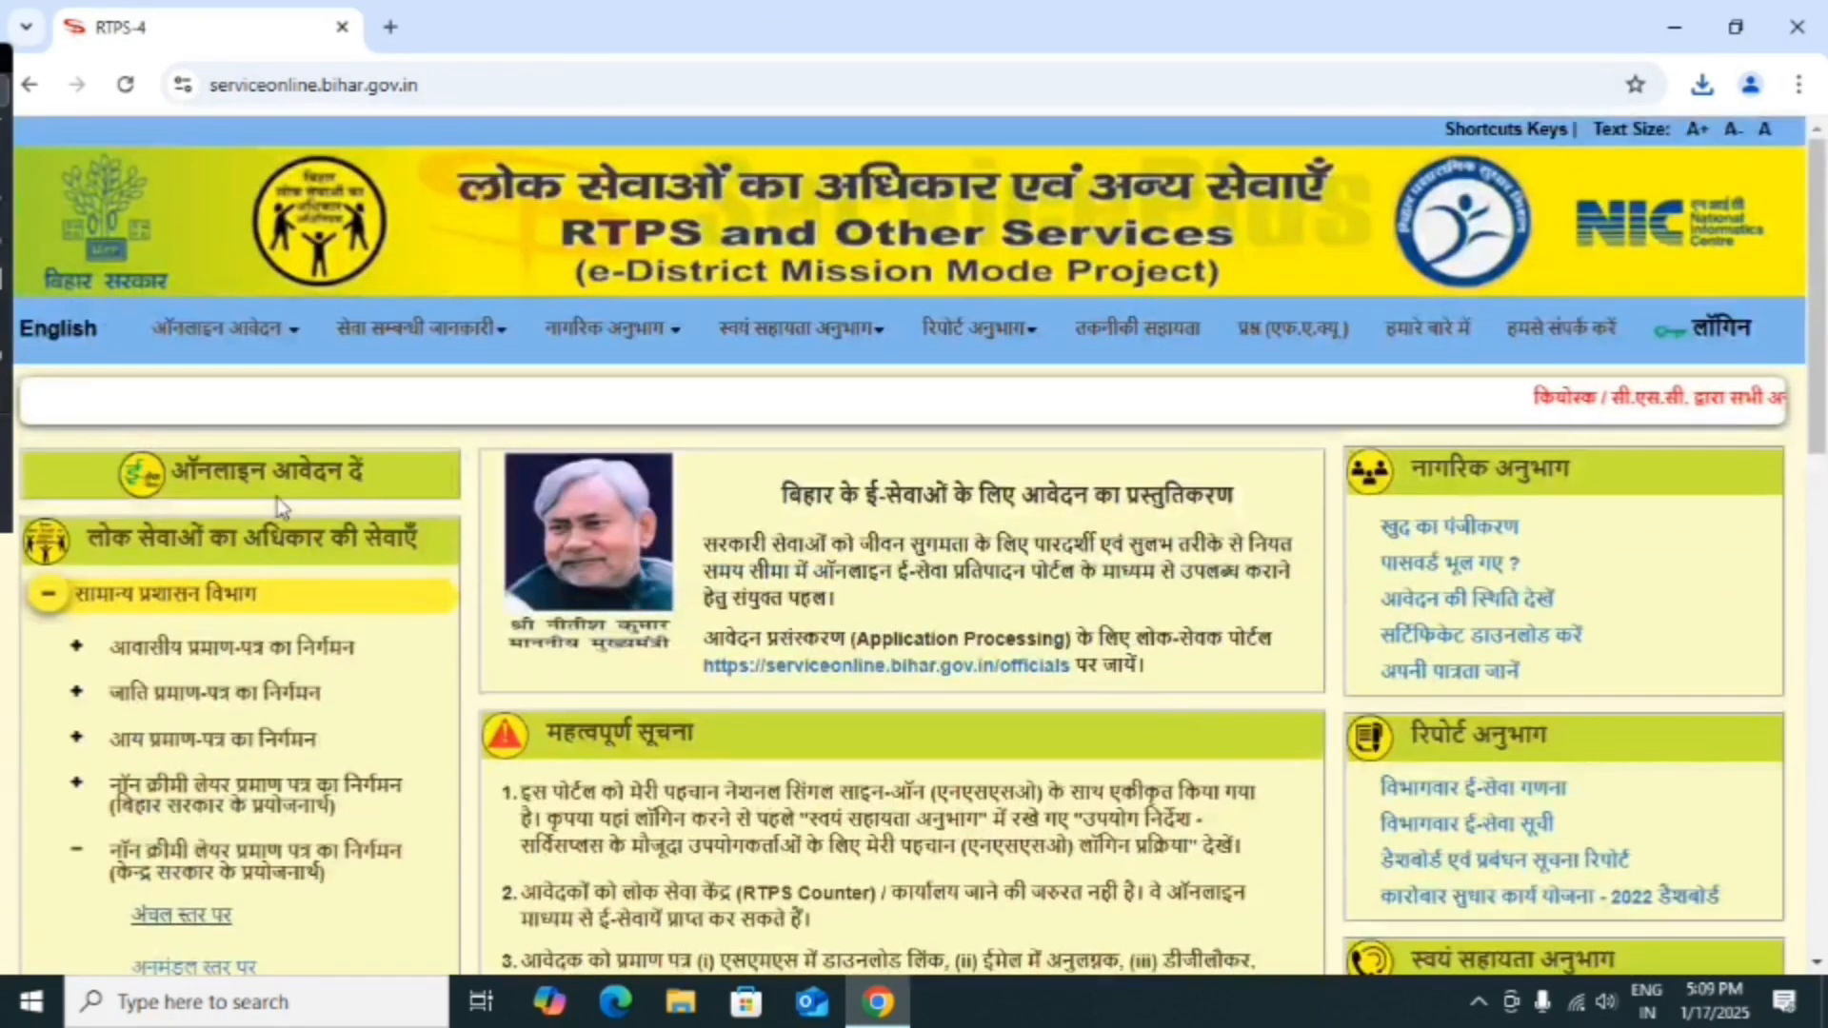
click(329, 605)
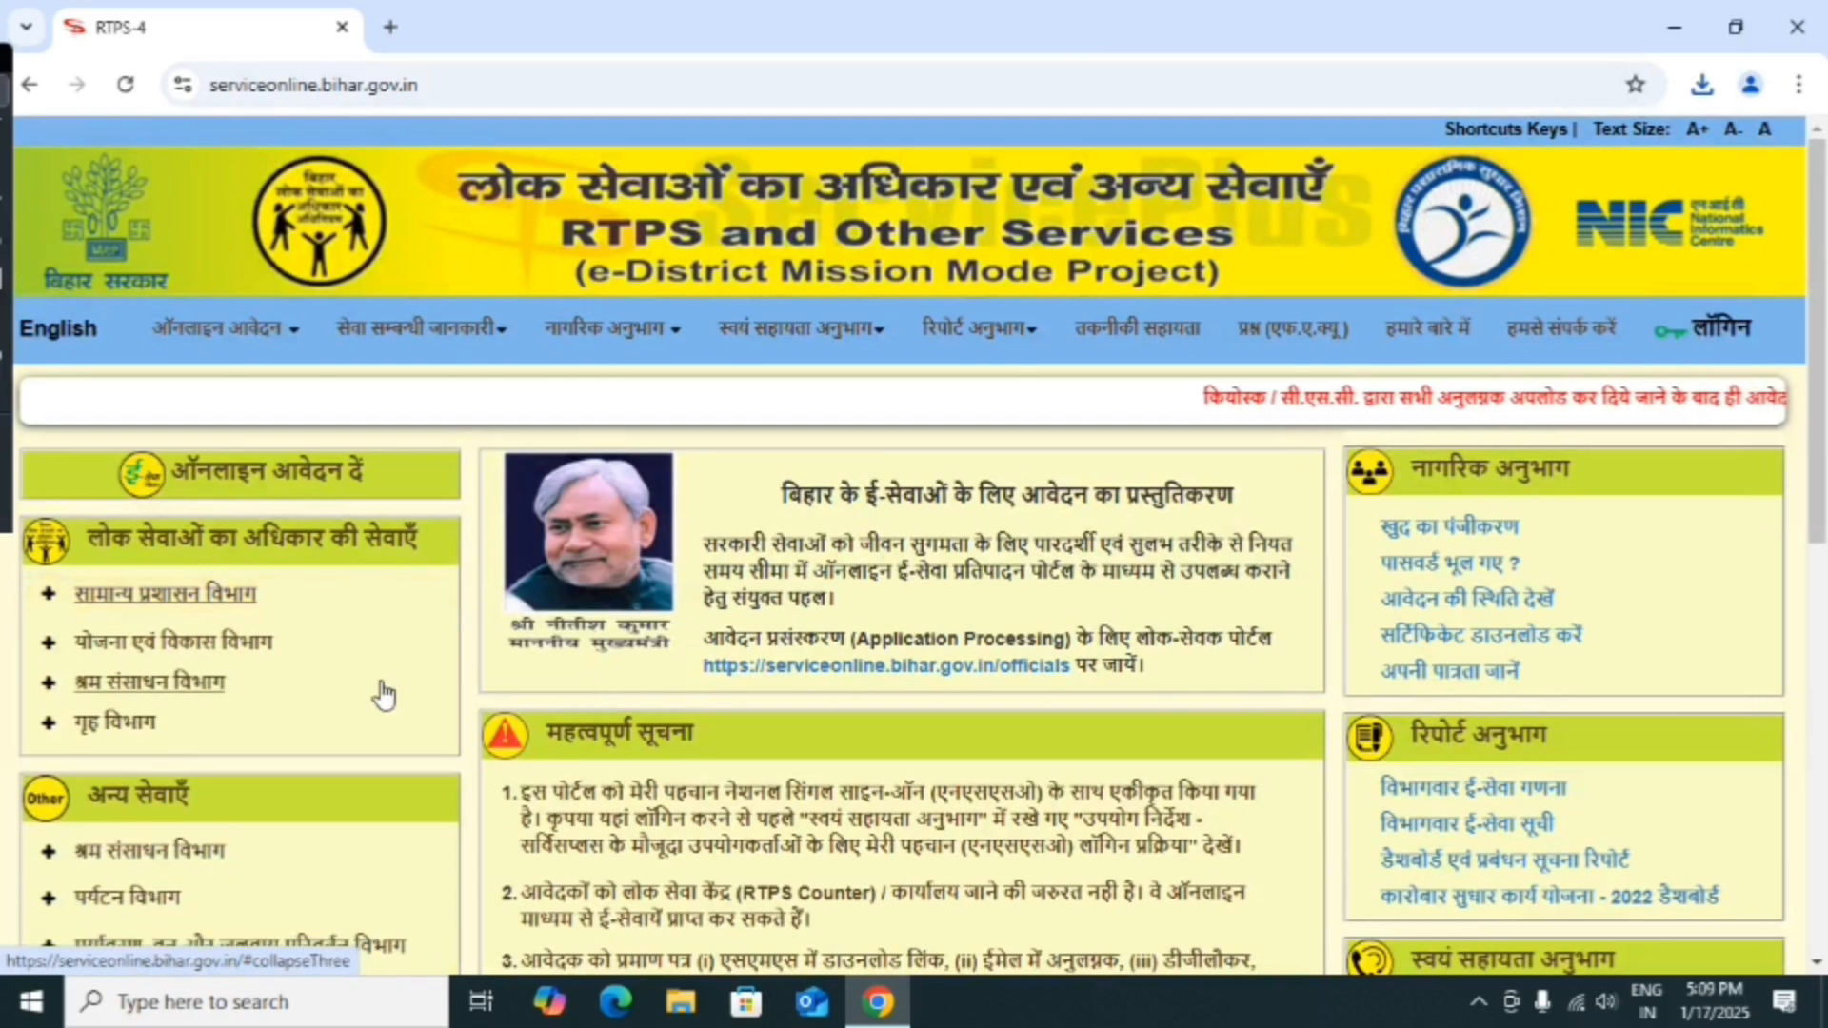